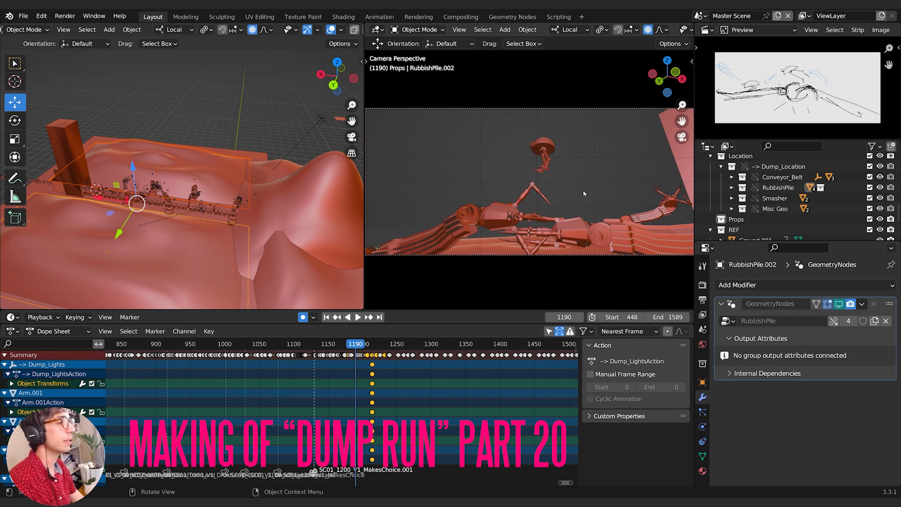
# Review the shot around frame 1137 and examine the robot arms along the conveyor belt from several angles
pyautogui.moveTo(358, 346); pyautogui.dragTo(254, 359)
pyautogui.press('space')
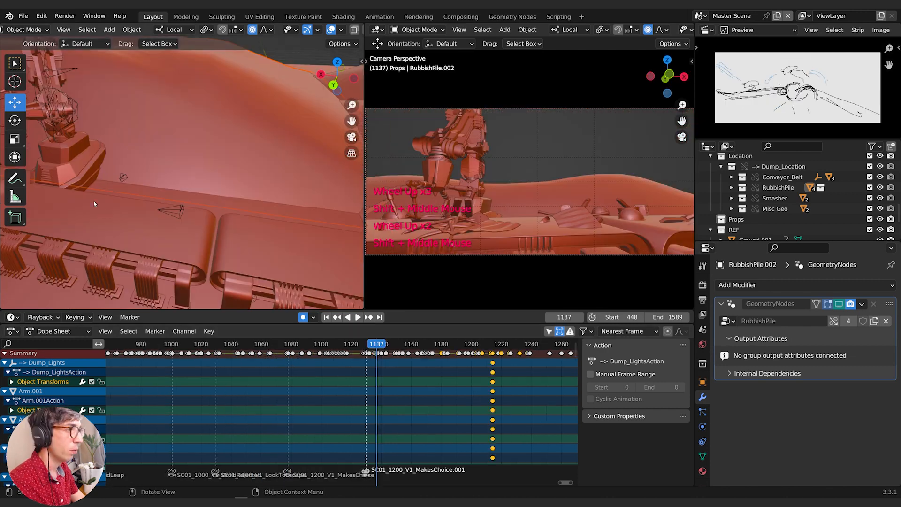
pyautogui.moveTo(94, 202)
pyautogui.mouseDown(button='middle')
pyautogui.moveTo(153, 211)
pyautogui.moveTo(93, 185)
pyautogui.mouseUp(button='middle')
pyautogui.scroll(-4, 94, 186)
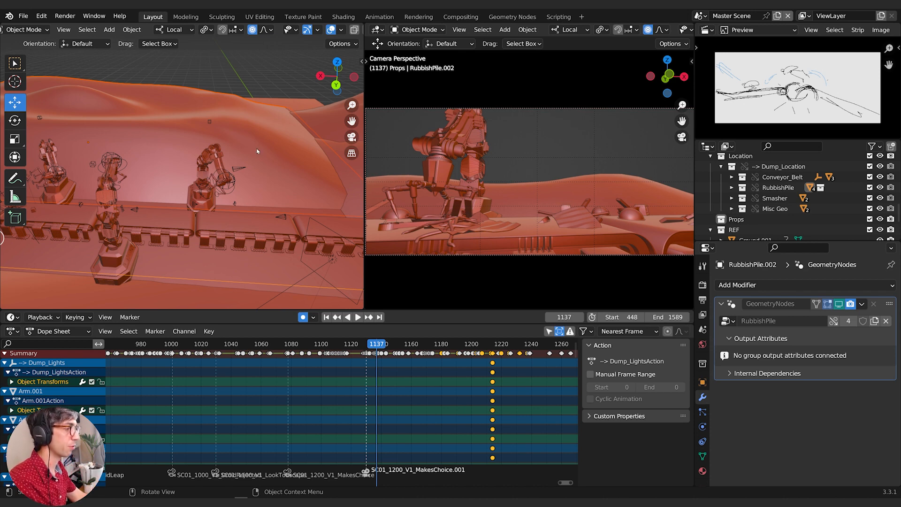
pyautogui.moveTo(119, 216); pyautogui.dragTo(146, 217, button='middle')
pyautogui.keyDown('shift'); pyautogui.moveTo(146, 217); pyautogui.dragTo(174, 219, button='middle'); pyautogui.keyUp('shift')
pyautogui.keyDown('shift'); pyautogui.scroll(1, 202, 230); pyautogui.keyUp('shift')
pyautogui.scroll(1, 221, 238)
pyautogui.moveTo(174, 218); pyautogui.dragTo(235, 224, button='middle')
pyautogui.moveTo(472, 386); pyautogui.dragTo(319, 348, button='middle')
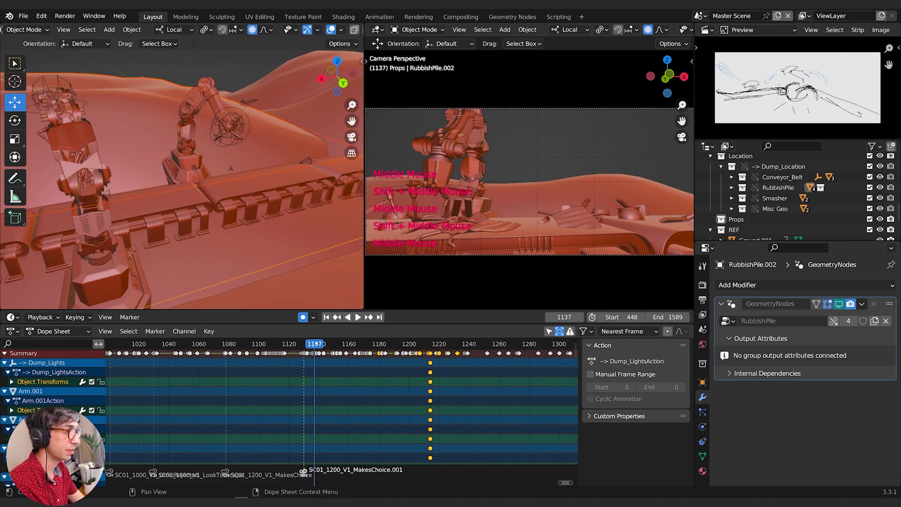
pyautogui.moveTo(317, 344); pyautogui.dragTo(290, 347)
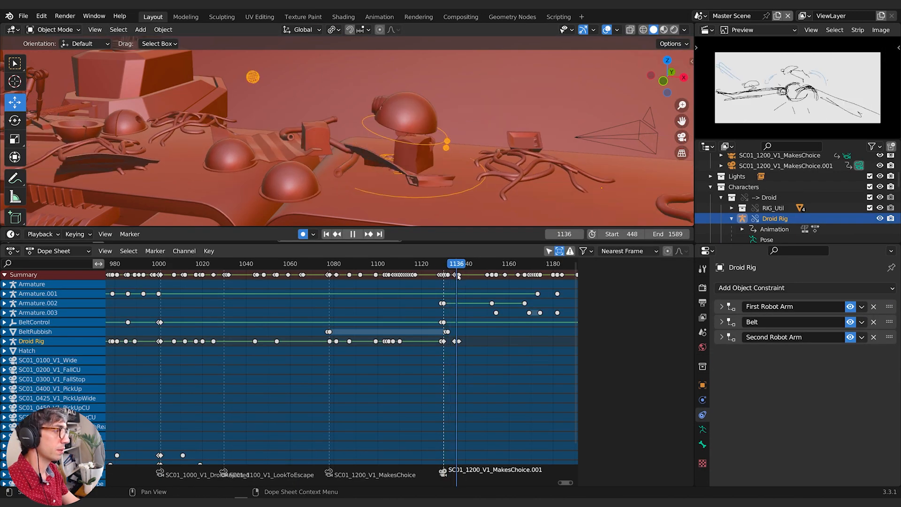
# Stop at frame 1140 and raise the Droid Rig's body control about 0.34 m along Z in Pose Mode
pyautogui.press('space')
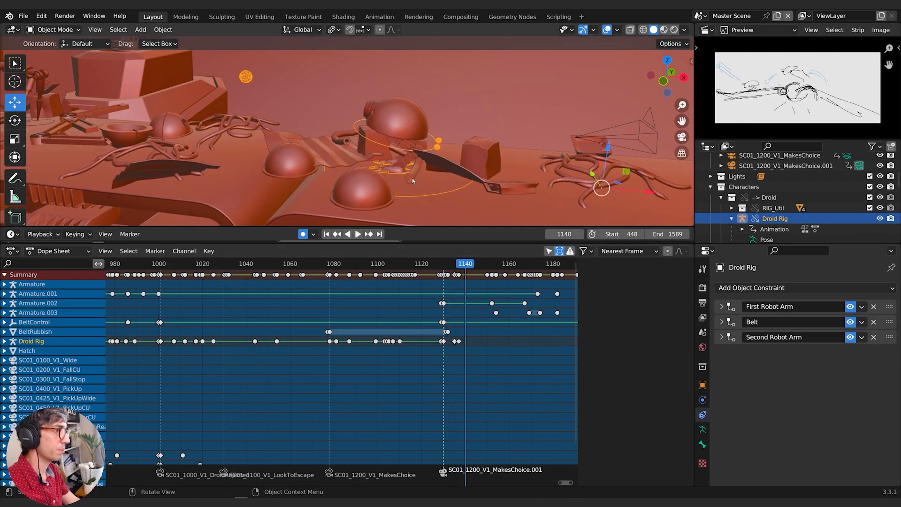
pyautogui.click(392, 195)
pyautogui.click(393, 172)
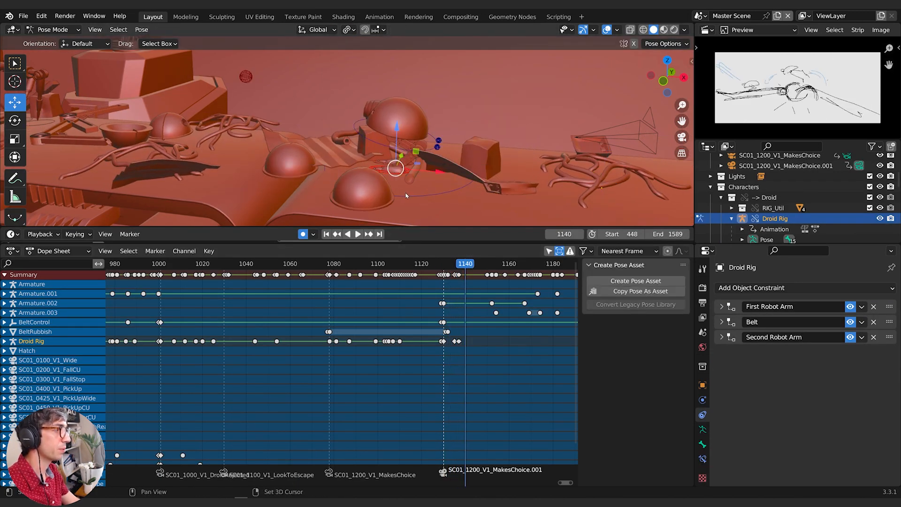
pyautogui.moveTo(394, 172); pyautogui.dragTo(479, 164, button='middle')
pyautogui.press('g')
pyautogui.press('z')
pyautogui.click(482, 162)
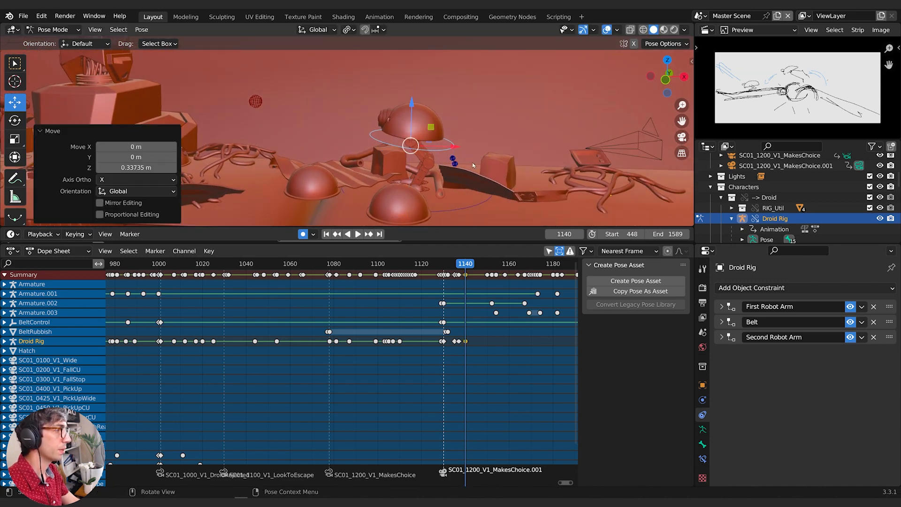
# Shift the droid's body control backward along the global X axis at frame 1140
pyautogui.moveTo(454, 193); pyautogui.dragTo(459, 164, button='middle')
pyautogui.press('g')
pyautogui.press('z')
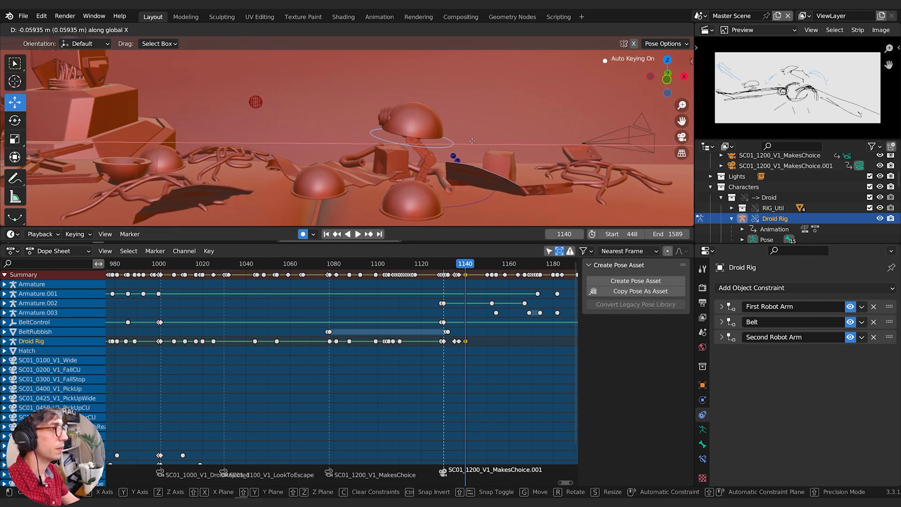
pyautogui.click(435, 190)
# Raise the droid's trailing foot control about 0.44 m and rotate it about its local X axis, using Local orientation
pyautogui.press('g')
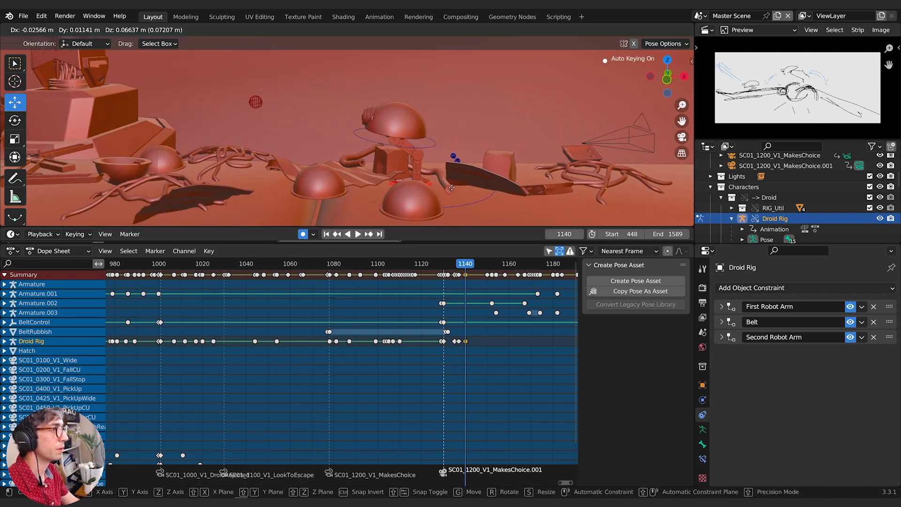
pyautogui.press('Escape')
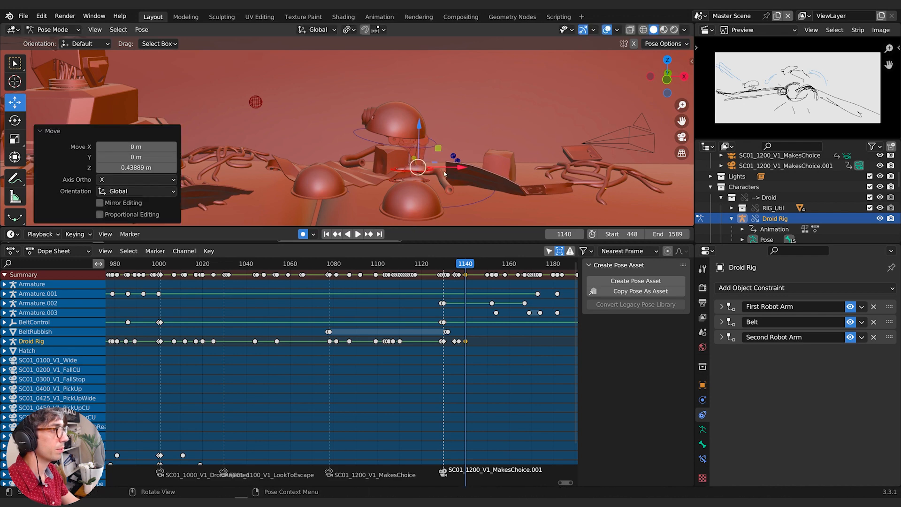
pyautogui.press(',')
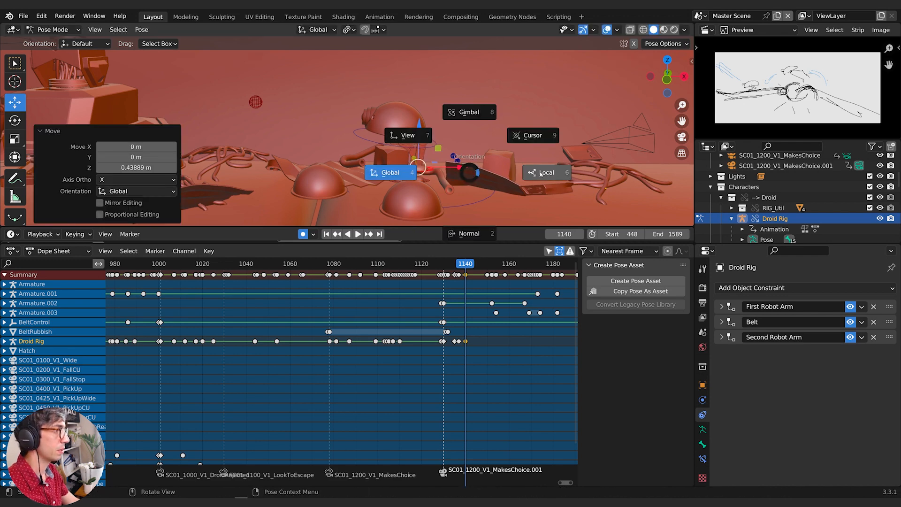
pyautogui.click(541, 173)
pyautogui.press('r')
pyautogui.press('x')
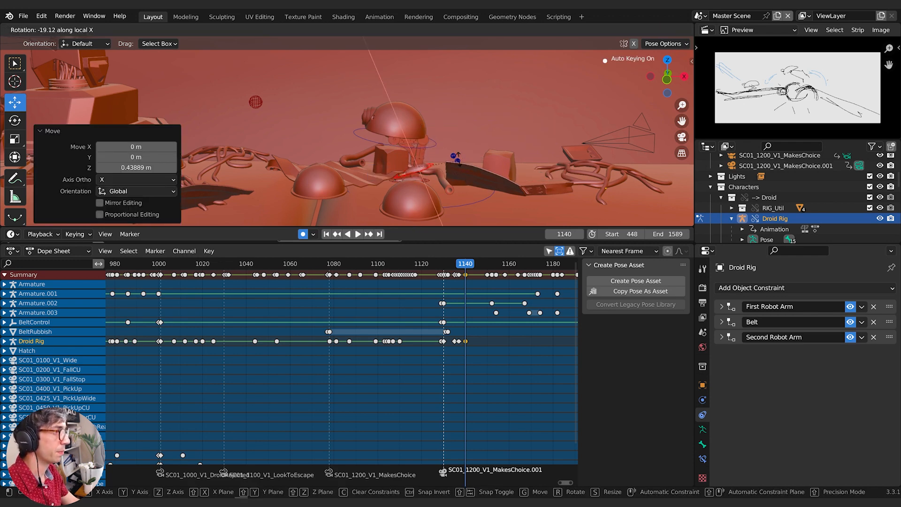
pyautogui.click(453, 149)
# Insert a Location & Rotation keyframe for the droid's pose at frame 1140 and advance to frame 1149
pyautogui.press('i')
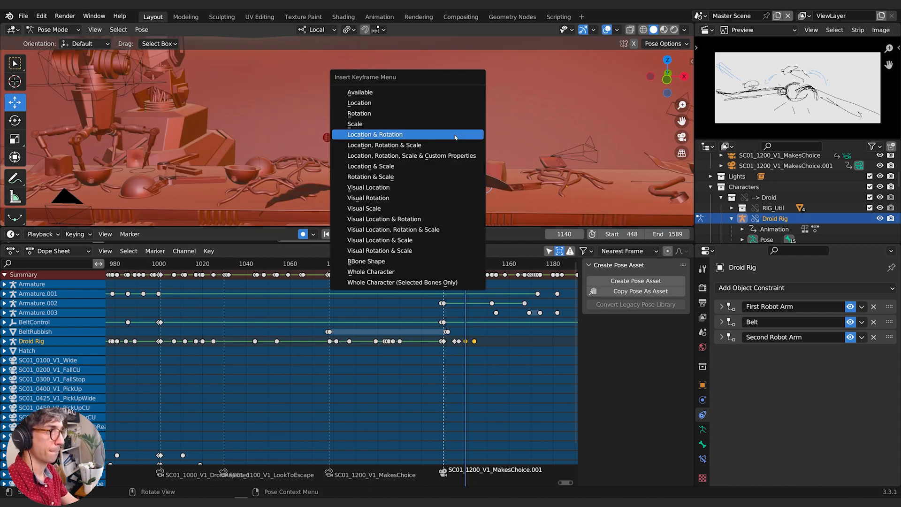
pyautogui.click(455, 135)
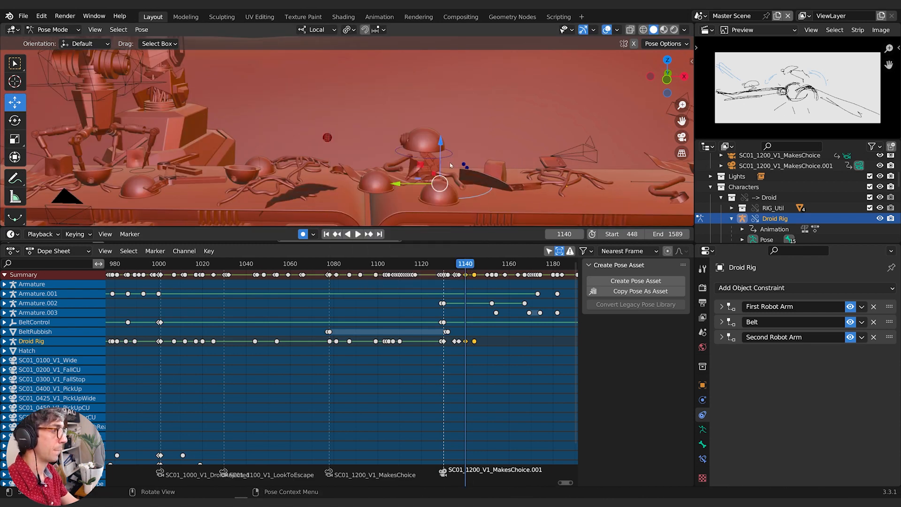
pyautogui.press('space')
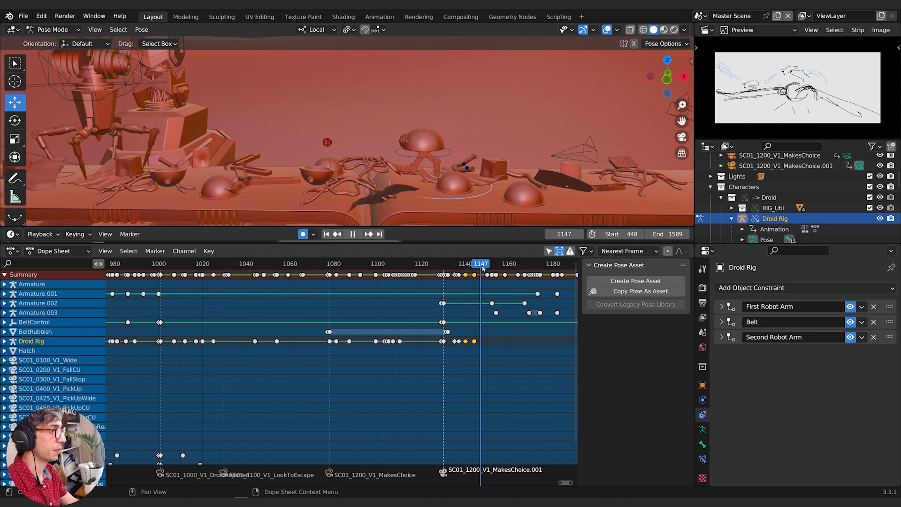
pyautogui.press('space')
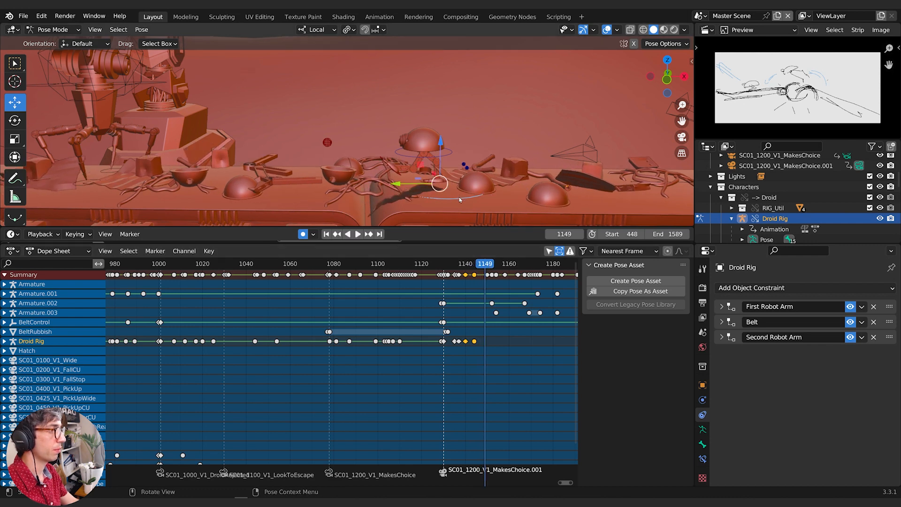
pyautogui.moveTo(421, 184); pyautogui.dragTo(294, 179)
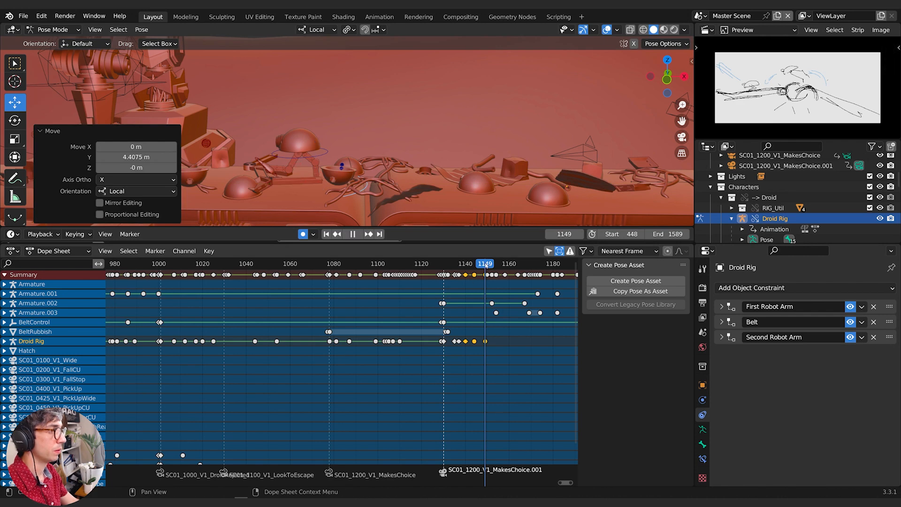
pyautogui.moveTo(486, 265)
pyautogui.mouseDown()
pyautogui.moveTo(458, 266)
pyautogui.moveTo(493, 268)
pyautogui.mouseUp()
pyautogui.moveTo(353, 152); pyautogui.dragTo(381, 144, button='middle')
pyautogui.scroll(3, 367, 198)
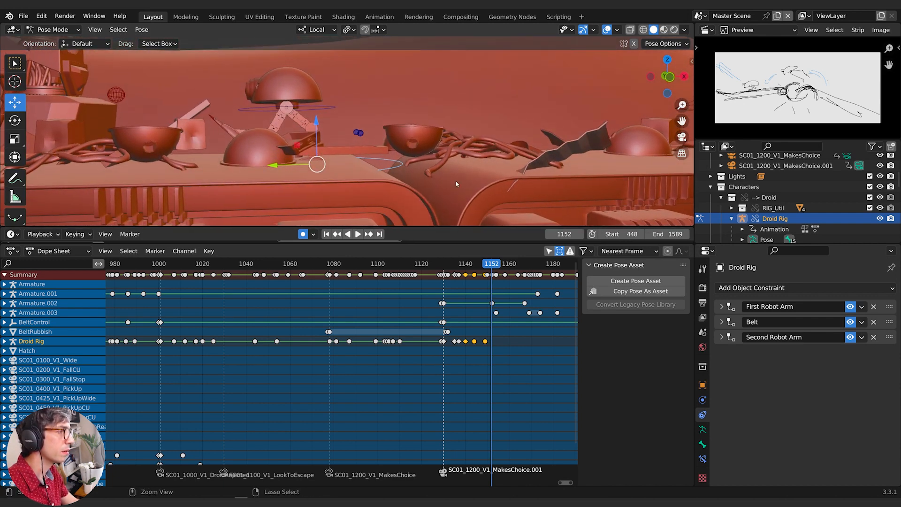
pyautogui.hotkey('ctrl', 'z')
pyautogui.hotkey('ctrl', 'z')
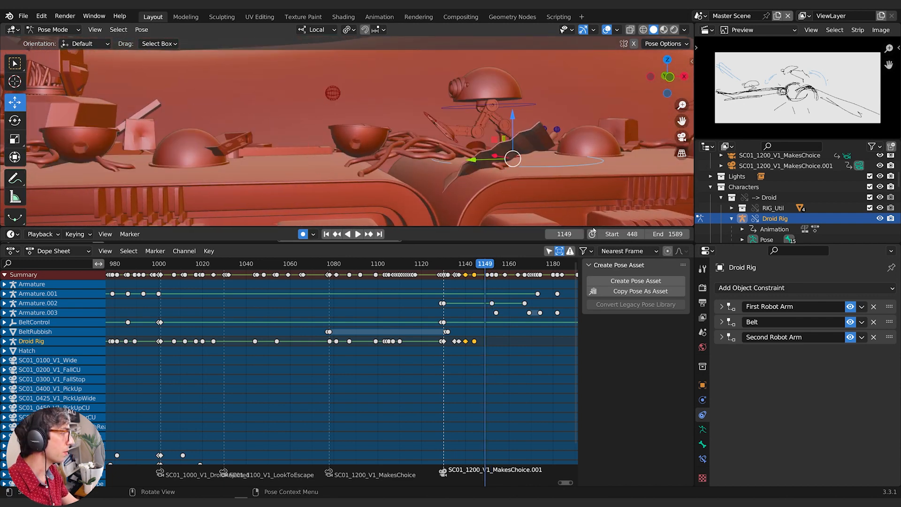
# Display the bone properties and move the Master control at frame 1149 to about 9.14 m in Y and 0.075 m in Z
pyautogui.click(703, 444)
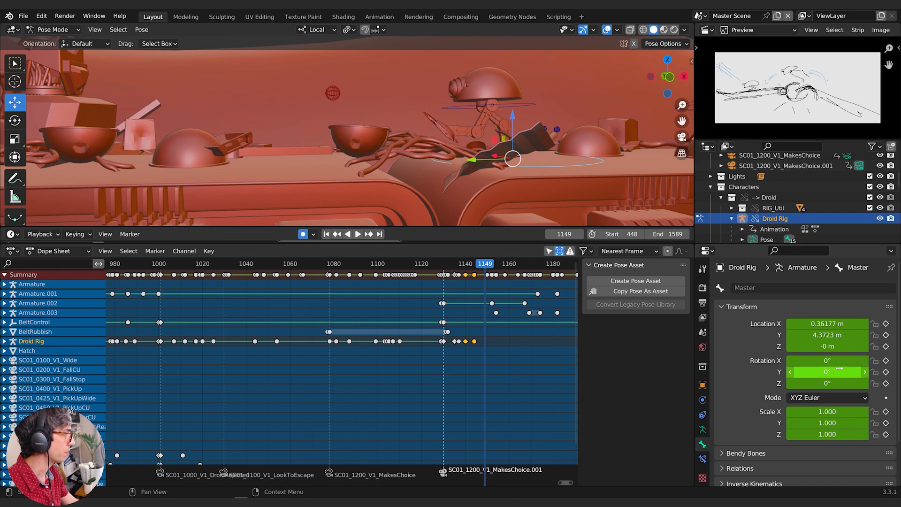
pyautogui.moveTo(504, 168)
pyautogui.mouseDown(button='middle')
pyautogui.moveTo(512, 162)
pyautogui.moveTo(467, 205)
pyautogui.moveTo(500, 171)
pyautogui.mouseUp(button='middle')
pyautogui.moveTo(500, 171); pyautogui.dragTo(279, 169)
pyautogui.moveTo(279, 170); pyautogui.dragTo(377, 133, button='middle')
pyautogui.keyDown('shift'); pyautogui.moveTo(365, 117); pyautogui.dragTo(415, 139); pyautogui.keyUp('shift')
pyautogui.moveTo(415, 139); pyautogui.dragTo(415, 176, button='middle')
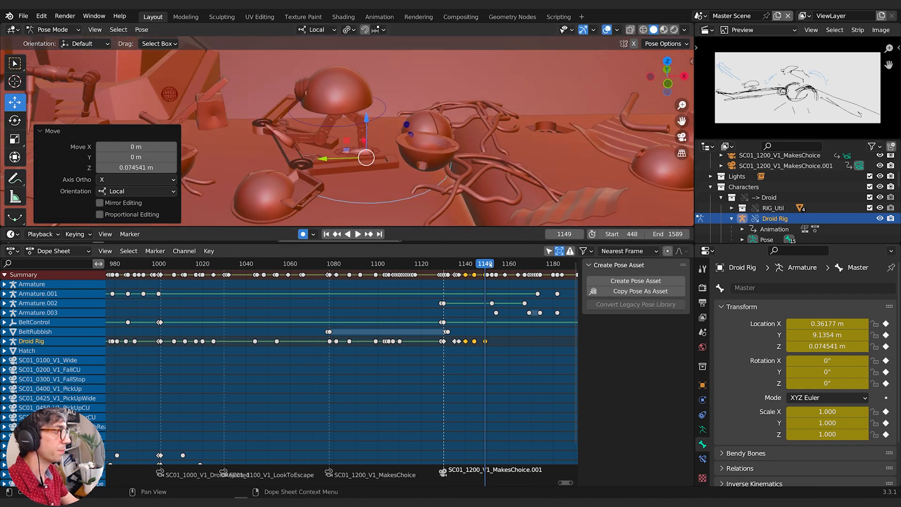
# Check the leap from frame 1132, then clear the right foot control's rotation and location at frame 1149
pyautogui.moveTo(491, 266); pyautogui.dragTo(448, 263)
pyautogui.scroll(-2, 502, 171)
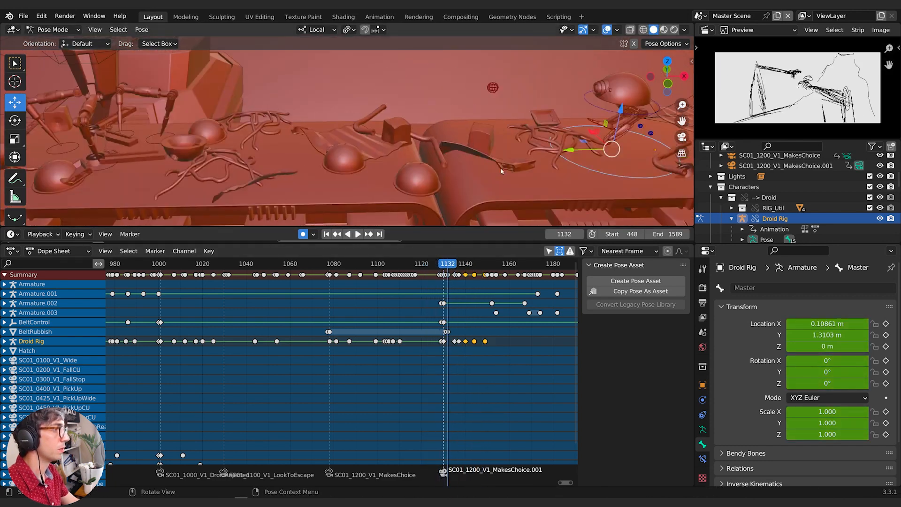
pyautogui.moveTo(501, 172); pyautogui.dragTo(498, 150, button='middle')
pyautogui.moveTo(452, 264); pyautogui.dragTo(486, 268)
pyautogui.click(353, 139)
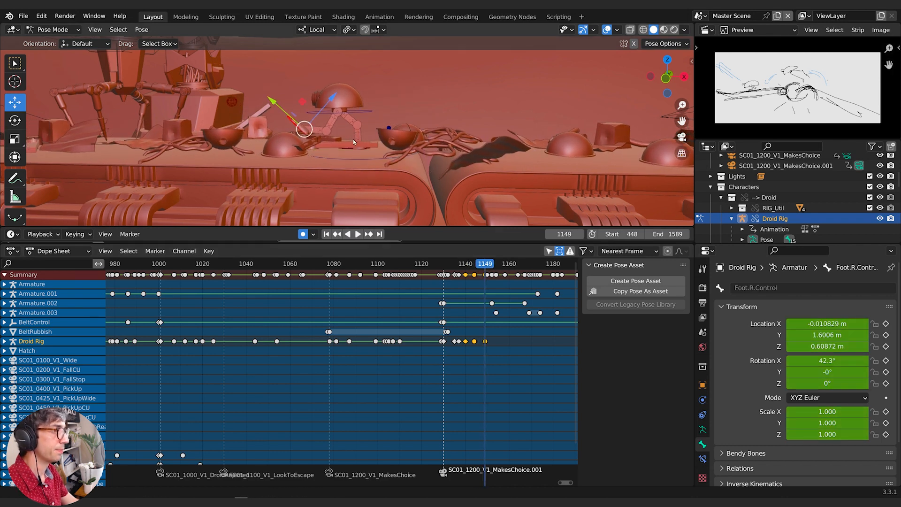
pyautogui.moveTo(353, 139); pyautogui.dragTo(353, 167, button='middle')
pyautogui.hotkey('alt', 'r')
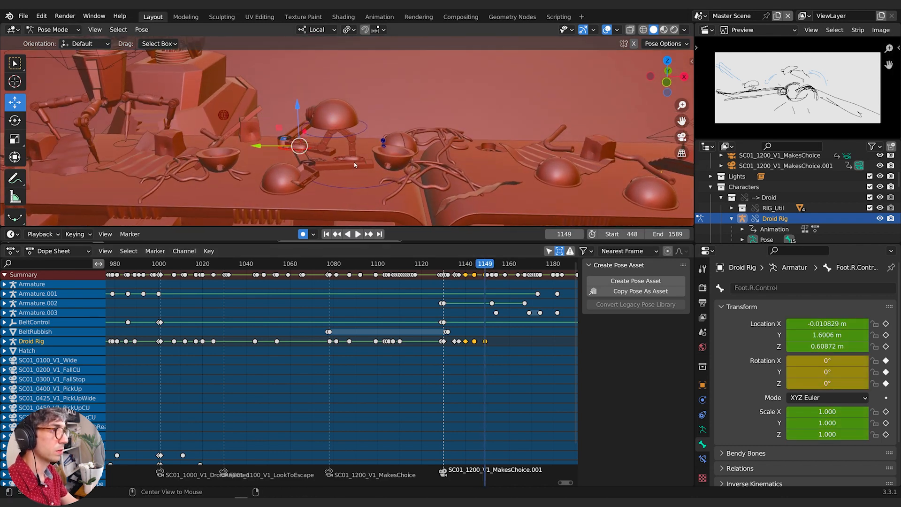
pyautogui.hotkey('alt', 'g')
# Clear the location of the droid's body control at frame 1149
pyautogui.click(366, 130)
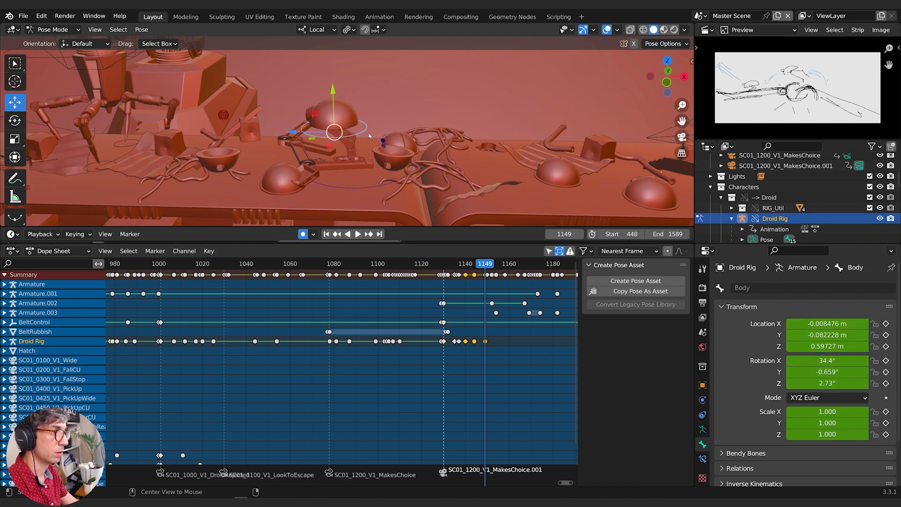
pyautogui.hotkey('alt', 'g')
pyautogui.scroll(3, 380, 153)
pyautogui.moveTo(379, 162); pyautogui.dragTo(399, 127, button='middle')
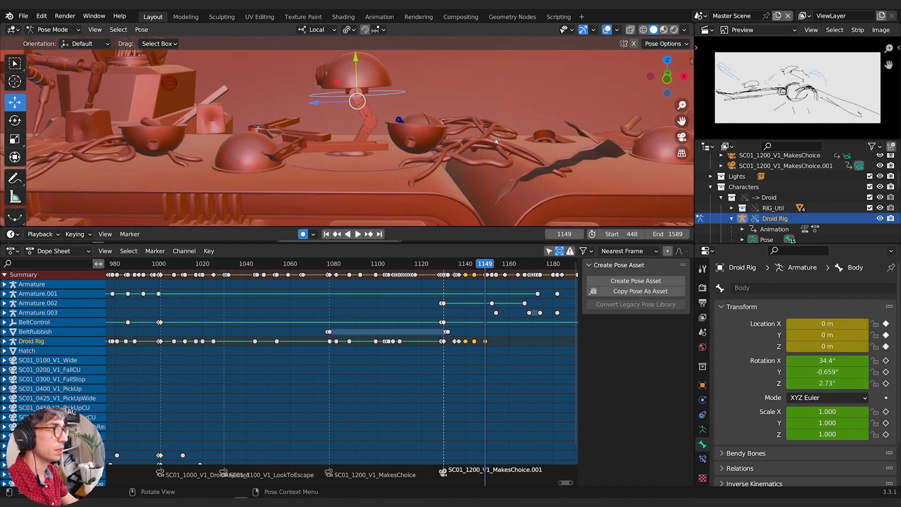
# Turn on the Screencast Keys overlay and collapse its settings
pyautogui.click(691, 62)
pyautogui.click(688, 186)
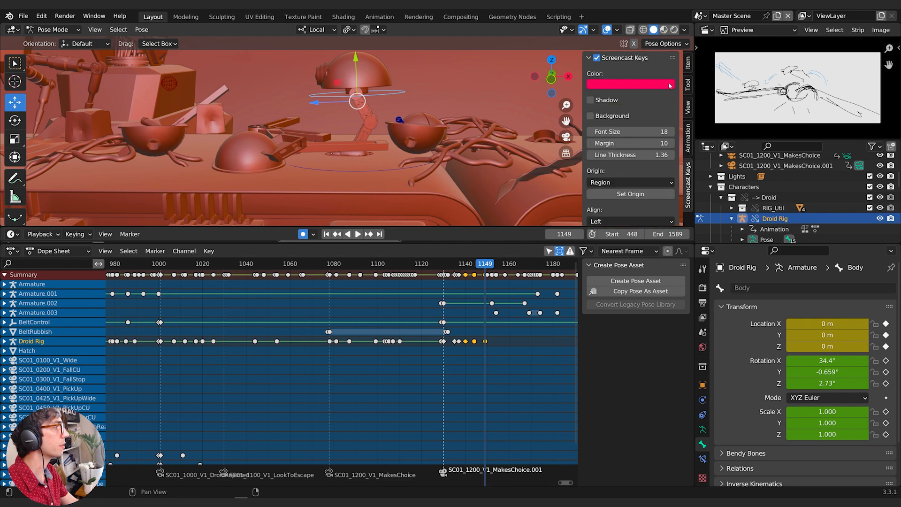
pyautogui.click(597, 58)
pyautogui.click(589, 57)
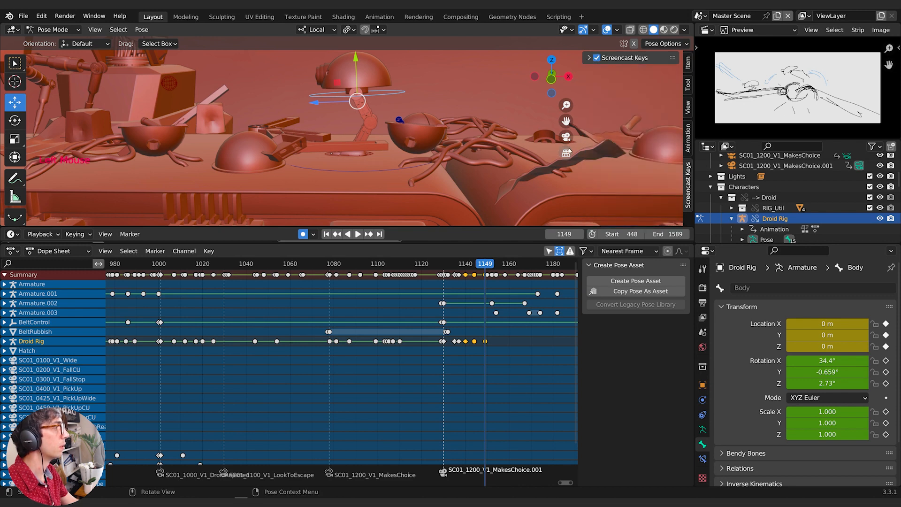
pyautogui.press('f')
pyautogui.press('f')
# Lower the droid's body control toward its feet for a crouched landing at frame 1149
pyautogui.moveTo(529, 145); pyautogui.dragTo(453, 135, button='middle')
pyautogui.moveTo(454, 135); pyautogui.dragTo(406, 102, button='middle')
pyautogui.press('g')
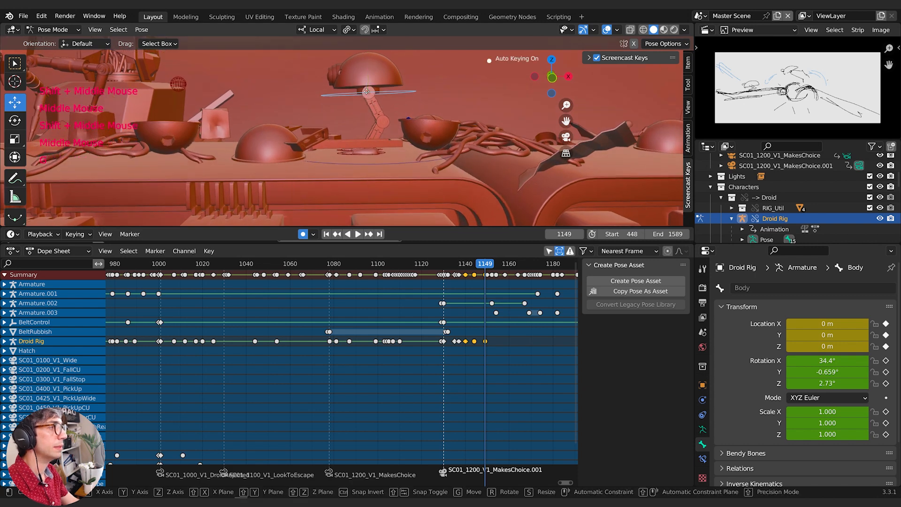
pyautogui.click(173, 92)
# Lower the droid's Look Control about 0.68 m along its local Y axis at frame 1149
pyautogui.click(172, 92)
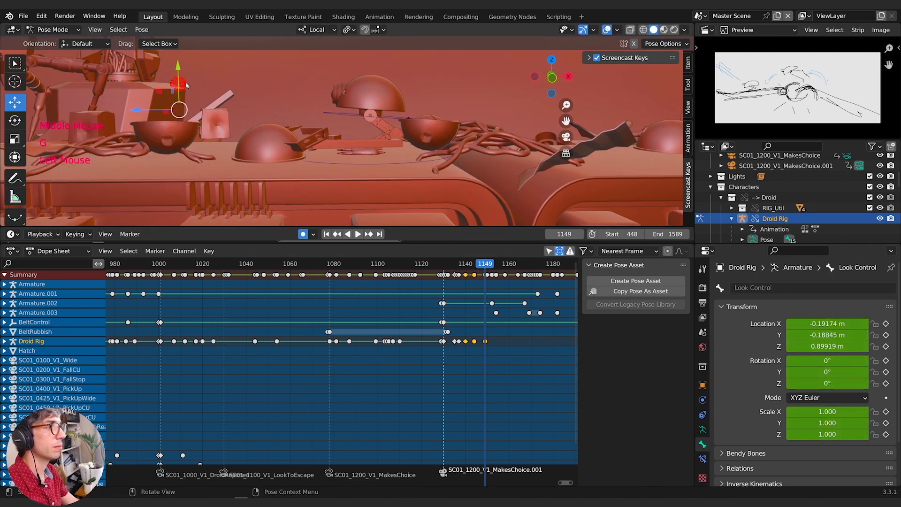
pyautogui.press('g')
pyautogui.click(209, 121)
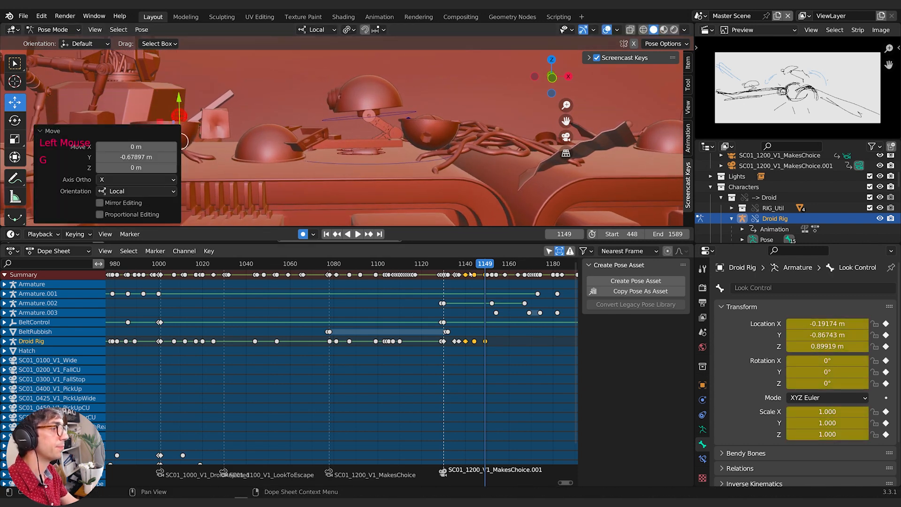
# Raise the droid's body and both foot controls together at frame 1144 to lift the middle of the leap
pyautogui.moveTo(485, 266)
pyautogui.mouseDown()
pyautogui.moveTo(432, 268)
pyautogui.moveTo(474, 269)
pyautogui.mouseUp()
pyautogui.keyDown('shift'); pyautogui.moveTo(514, 136); pyautogui.dragTo(468, 118, button='middle'); pyautogui.keyUp('shift')
pyautogui.click(471, 117)
pyautogui.click(458, 162)
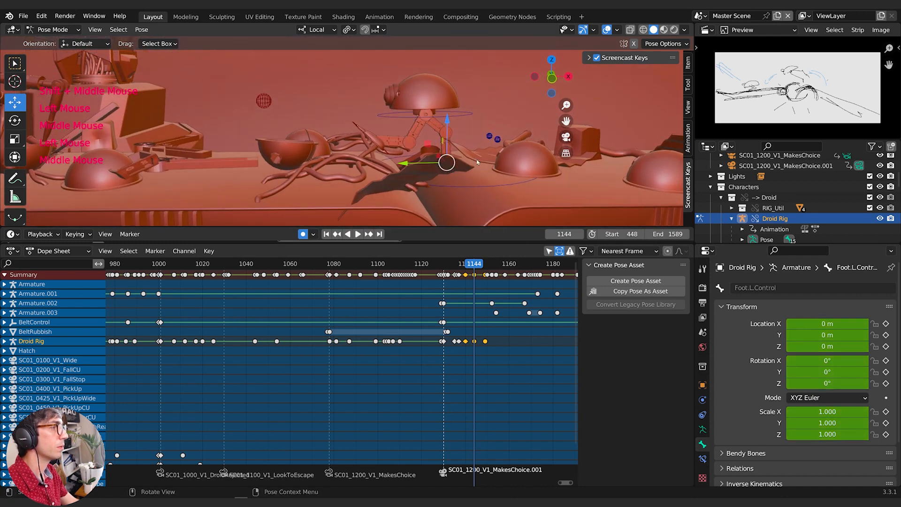
pyautogui.keyDown('shift'); pyautogui.click(468, 118); pyautogui.keyUp('shift')
pyautogui.keyDown('shift'); pyautogui.click(384, 152); pyautogui.keyUp('shift')
pyautogui.moveTo(383, 152); pyautogui.dragTo(467, 154, button='middle')
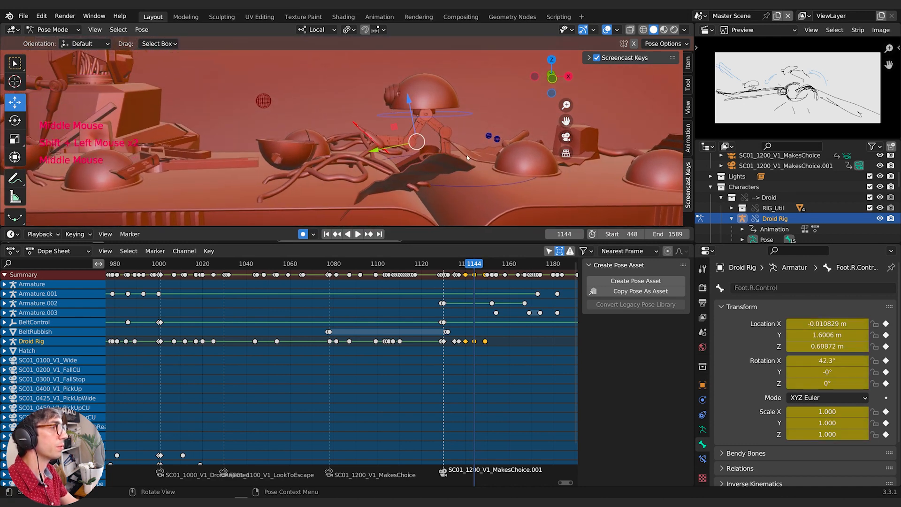
pyautogui.press('g')
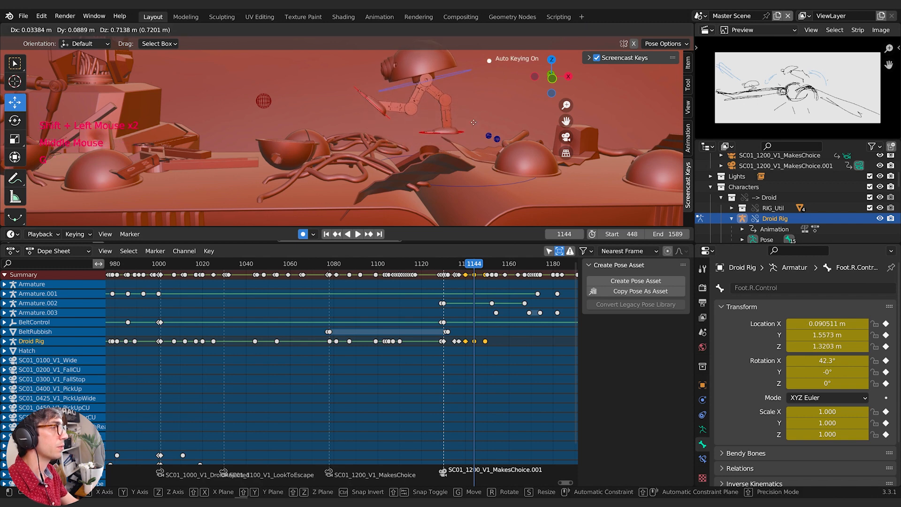
pyautogui.click(462, 128)
# Rotate the droid's left foot control about -98° in view at frame 1144 and shift it about 0.26 m
pyautogui.press('r')
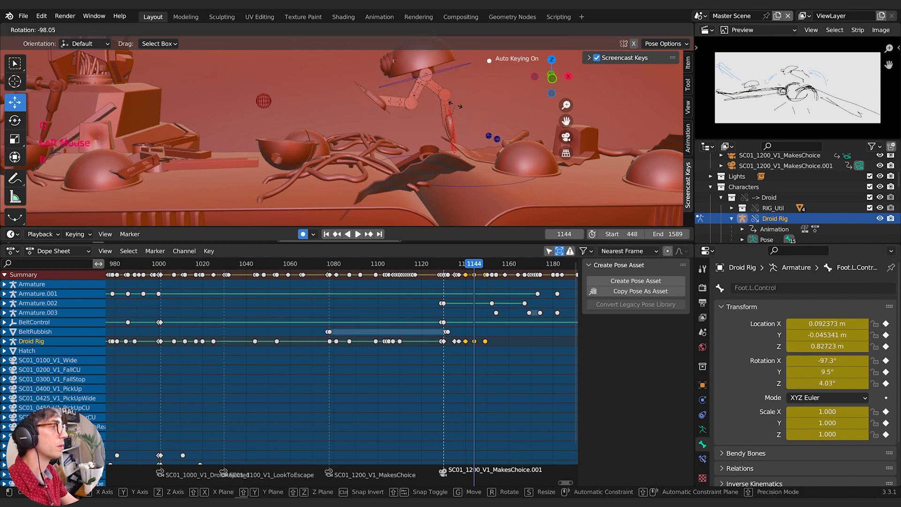
pyautogui.click(455, 104)
pyautogui.press('g')
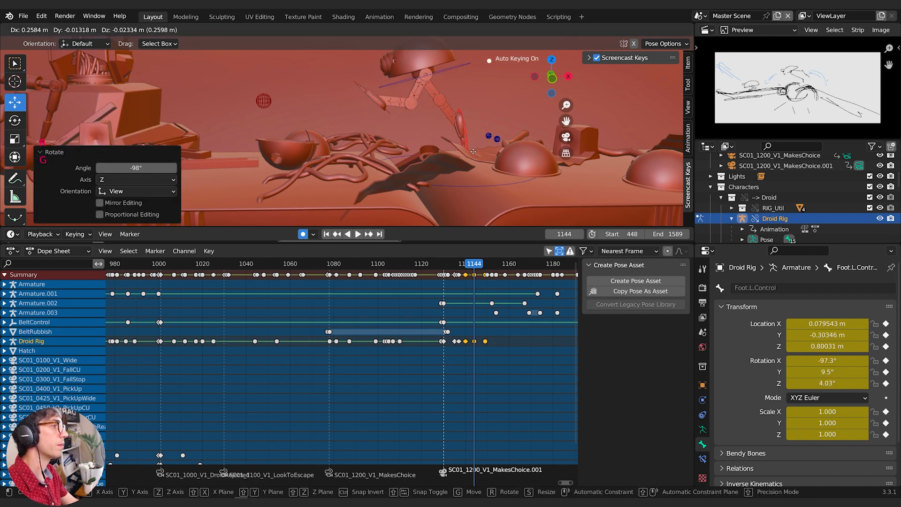
pyautogui.click(472, 152)
# Move the right foot control about -0.21 m along X at frame 1144 and rotate it about 24° in view
pyautogui.click(383, 111)
pyautogui.press('g')
pyautogui.click(368, 109)
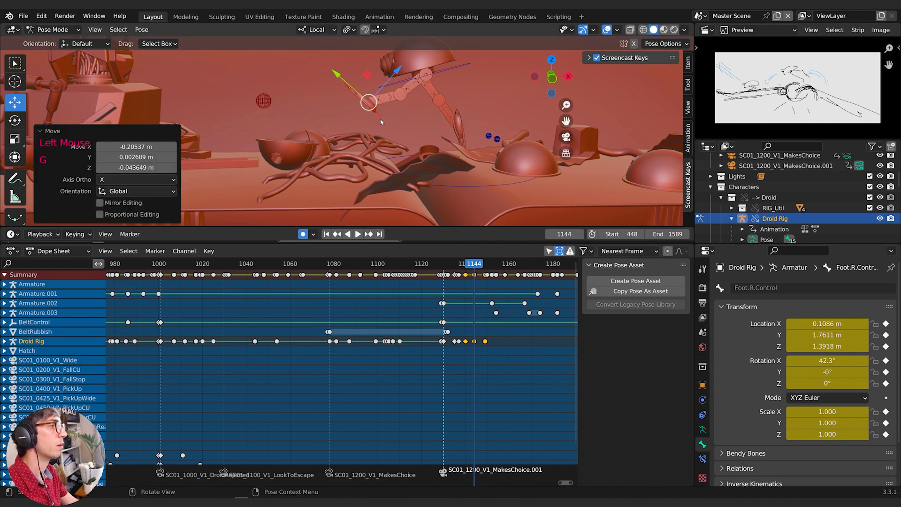
pyautogui.press('r')
pyautogui.click(410, 122)
pyautogui.keyDown('shift'); pyautogui.moveTo(410, 123); pyautogui.dragTo(408, 130, button='middle'); pyautogui.keyUp('shift')
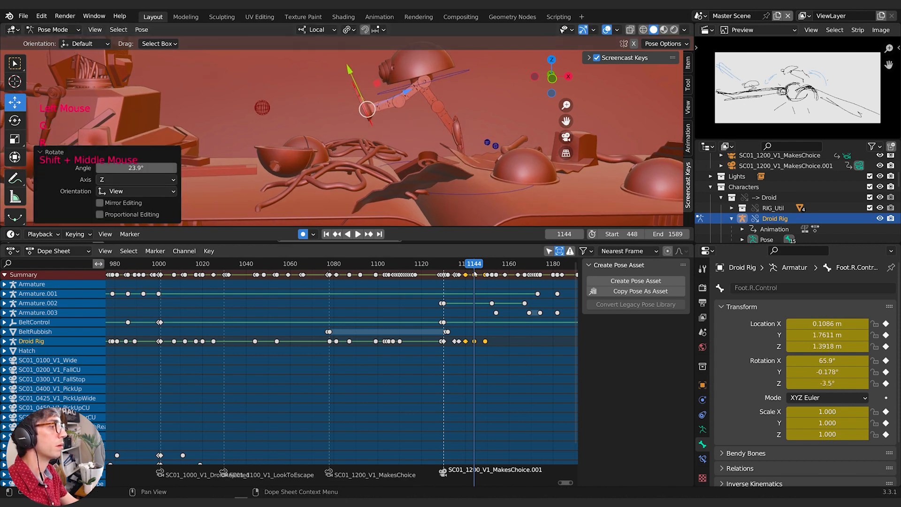
# Play back the droid's leap from about frame 1126 to review its motion
pyautogui.moveTo(474, 264); pyautogui.dragTo(434, 264)
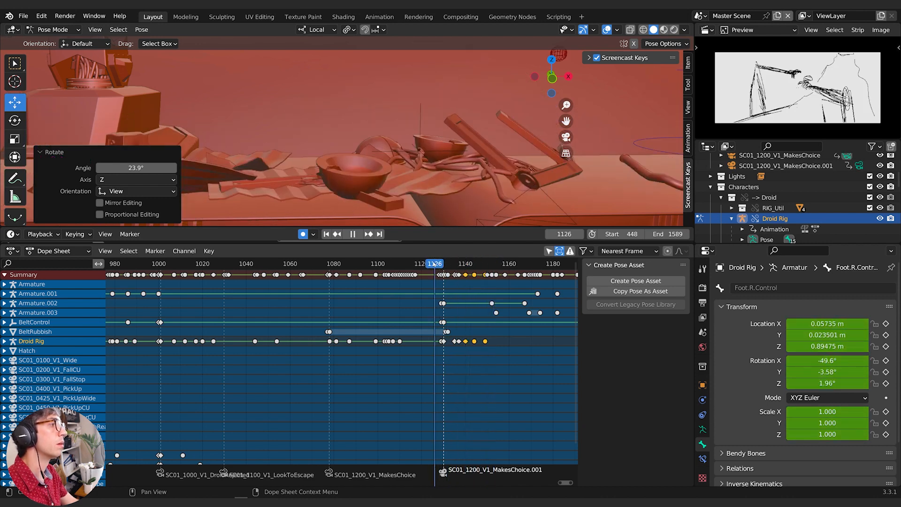
pyautogui.scroll(-1, 440, 207)
pyautogui.press('space')
pyautogui.scroll(-1, 441, 207)
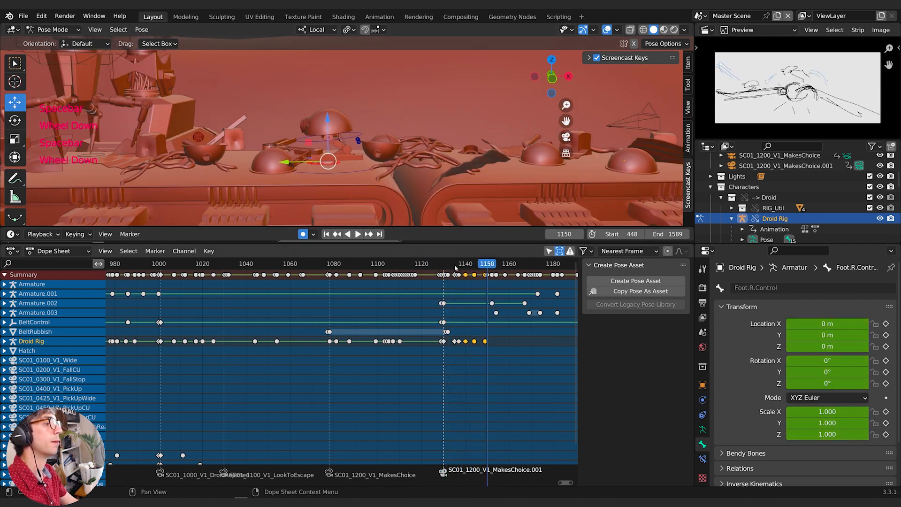
pyautogui.click(455, 265)
pyautogui.press('space')
pyautogui.press('space')
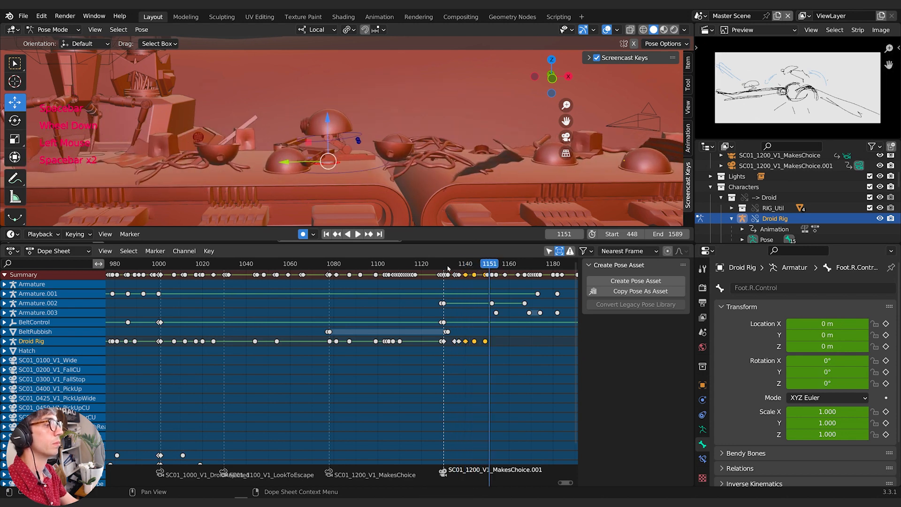
# Level the right foot control at frame 1144 by rotating it about -48° on local X and -9° in view, moving it about 0.13 m along X
pyautogui.moveTo(448, 268); pyautogui.dragTo(474, 268)
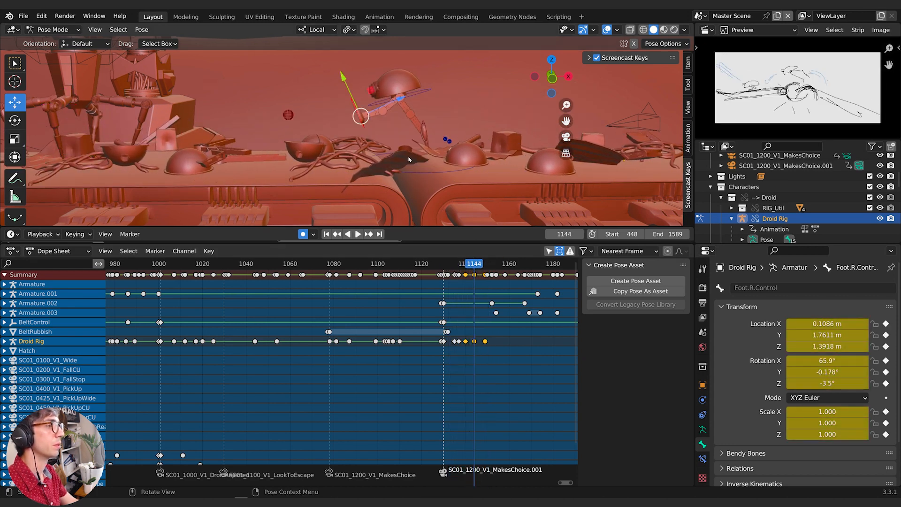
pyautogui.press('r')
pyautogui.press('x')
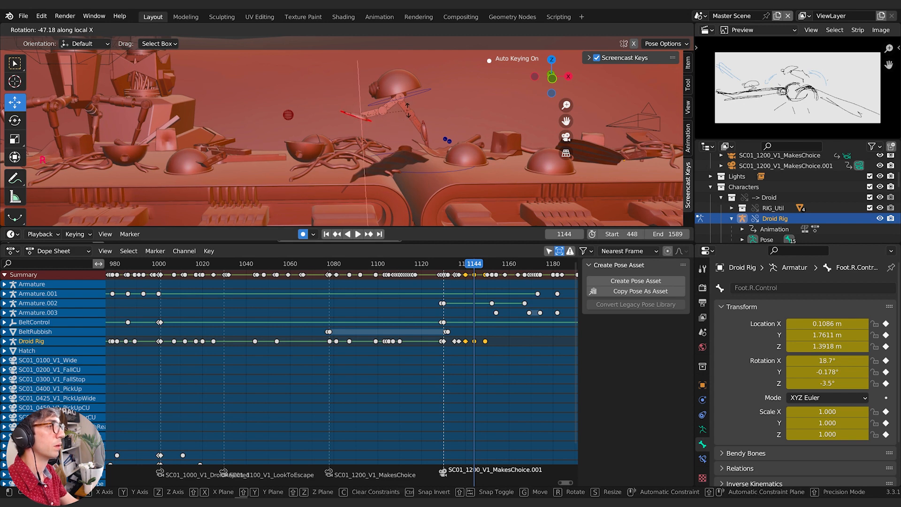
pyautogui.click(408, 110)
pyautogui.press('g')
pyautogui.click(403, 144)
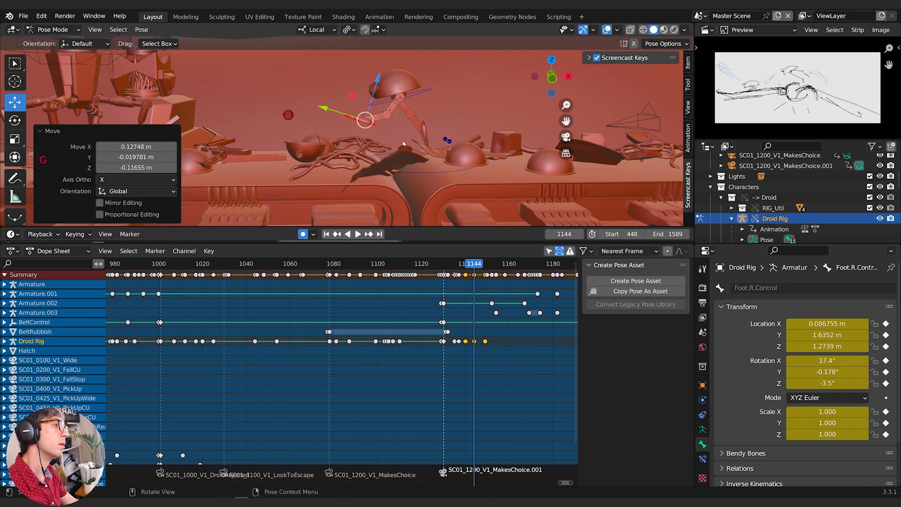
pyautogui.press('r')
pyautogui.click(403, 128)
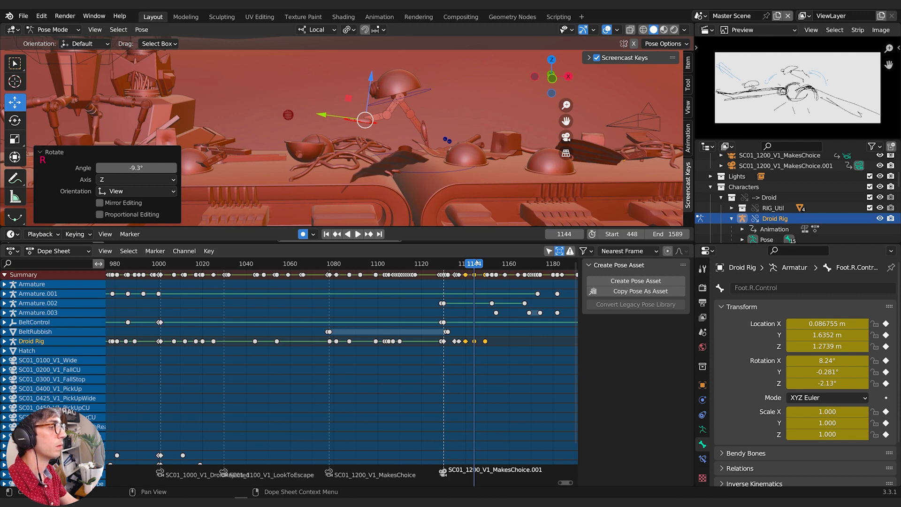
# Extend the right foot control about 0.64 m forward and 0.33 m down at frame 1147, and pull it back about 0.22 m along local Y
pyautogui.moveTo(477, 263)
pyautogui.mouseDown()
pyautogui.moveTo(461, 263)
pyautogui.moveTo(481, 265)
pyautogui.mouseUp()
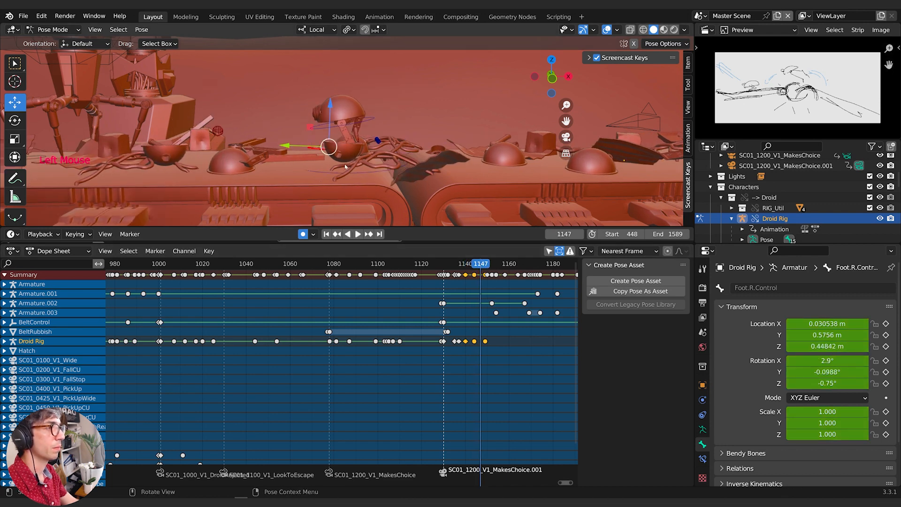
pyautogui.press('g')
pyautogui.click(321, 172)
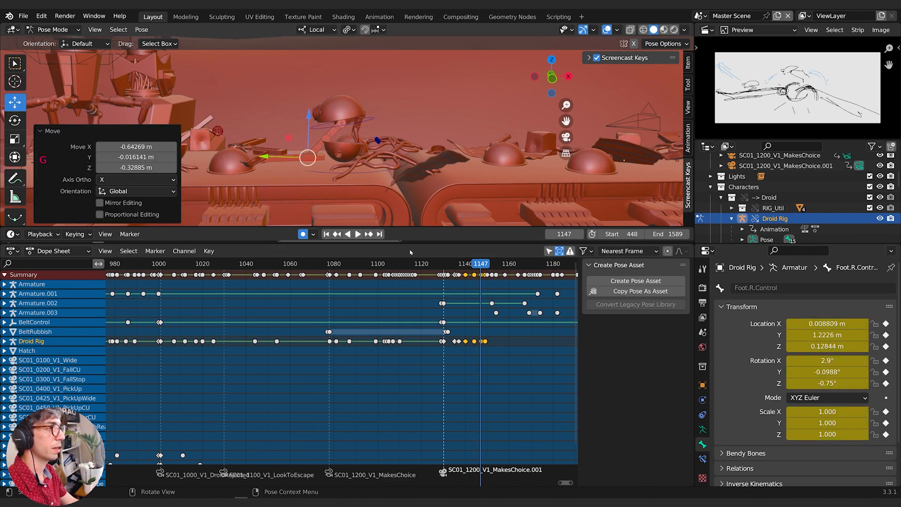
pyautogui.moveTo(486, 266)
pyautogui.mouseDown()
pyautogui.moveTo(475, 266)
pyautogui.moveTo(483, 267)
pyautogui.mouseUp()
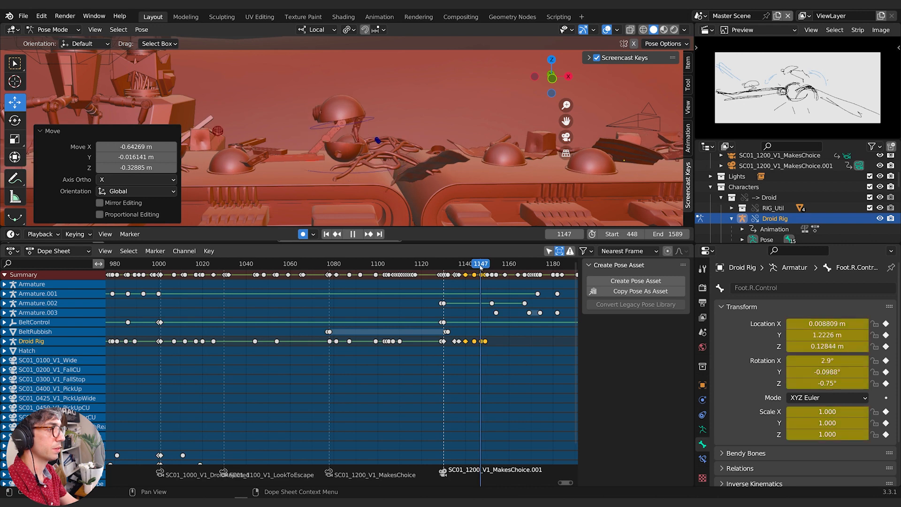
pyautogui.press('Escape')
pyautogui.press('g')
pyautogui.press('y')
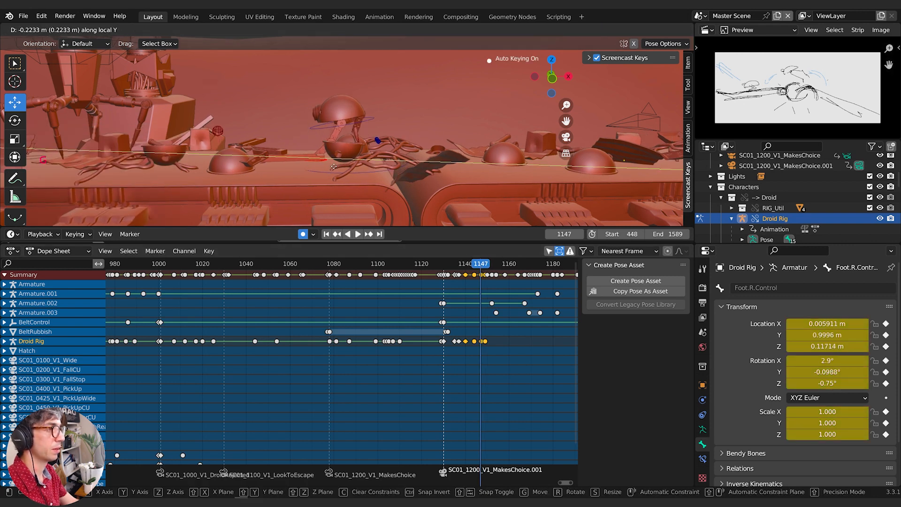
pyautogui.click(333, 167)
# Play and scrub the leap and landing repeatedly to check the timing and foot motion up to about frame 1155
pyautogui.moveTo(482, 266); pyautogui.dragTo(447, 267)
pyautogui.press('space')
pyautogui.press('space')
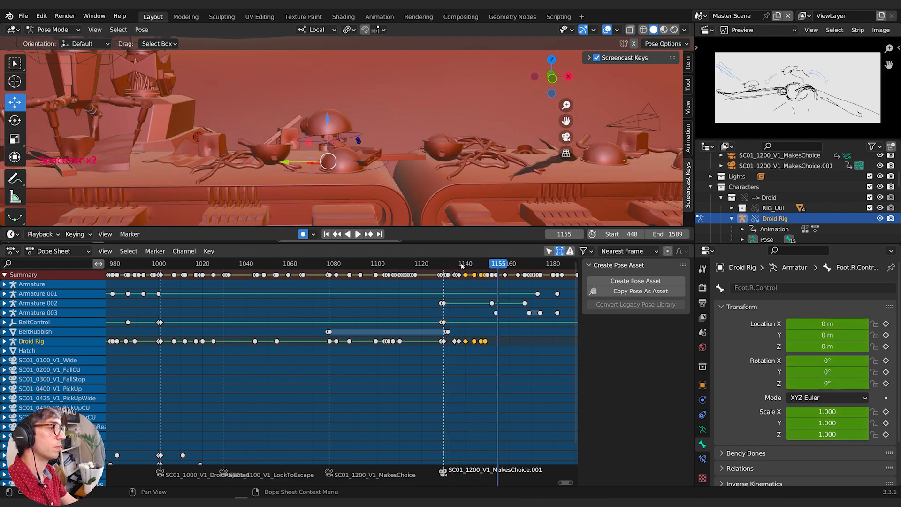
pyautogui.click(462, 266)
pyautogui.press('space')
pyautogui.press('space')
pyautogui.click(468, 266)
pyautogui.press('space')
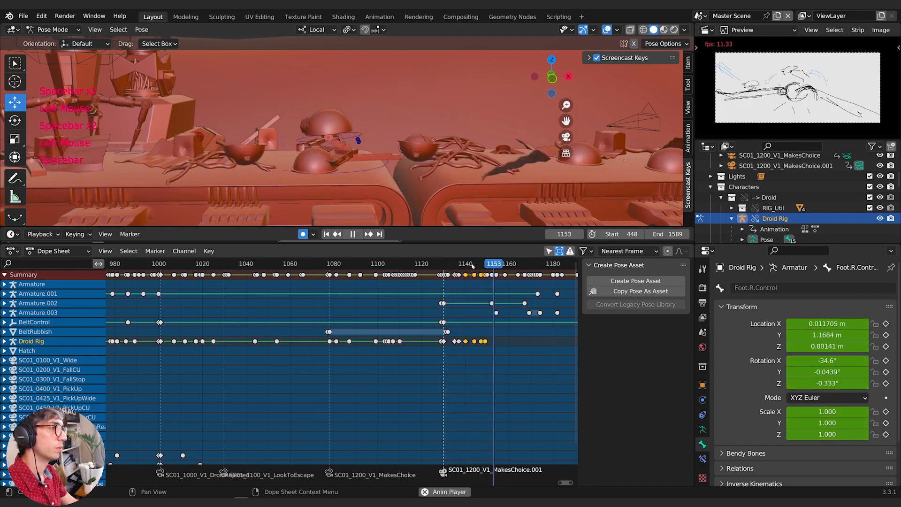
pyautogui.press('space')
pyautogui.click(457, 266)
pyautogui.press('space')
pyautogui.press('space')
pyautogui.click(451, 266)
pyautogui.press('space')
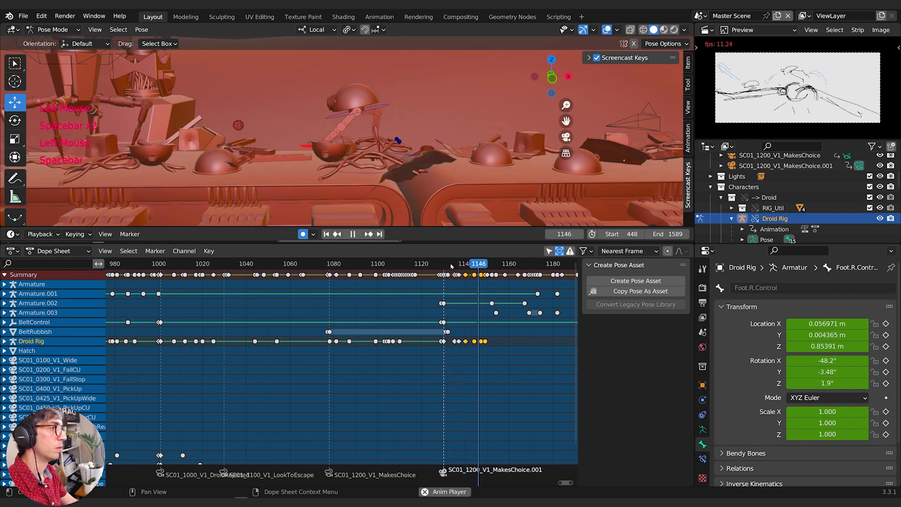
pyautogui.press('space')
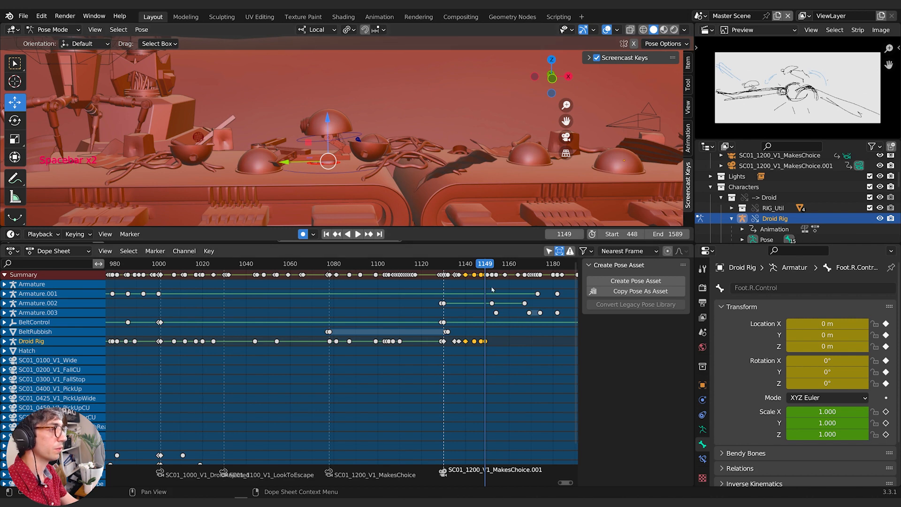
pyautogui.click(470, 267)
pyautogui.press('space')
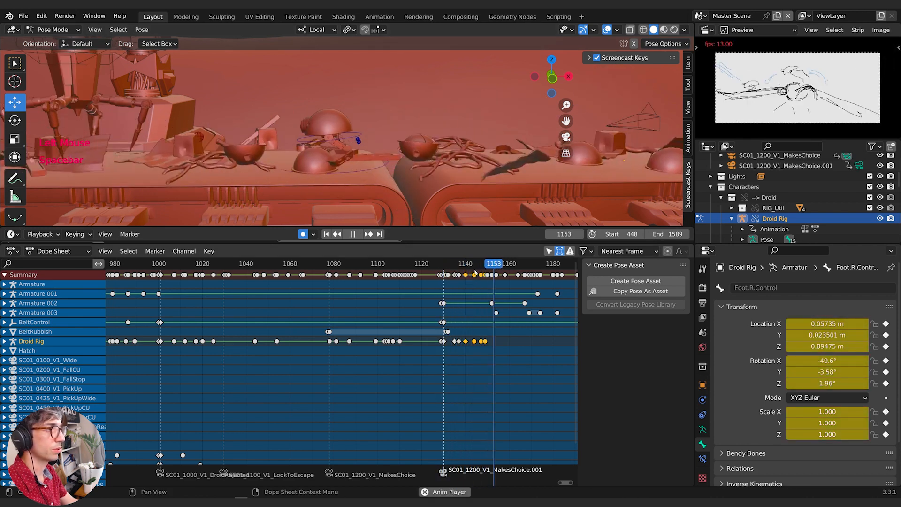
pyautogui.press('space')
pyautogui.moveTo(485, 268)
pyautogui.mouseDown()
pyautogui.moveTo(475, 267)
pyautogui.moveTo(499, 269)
pyautogui.mouseUp()
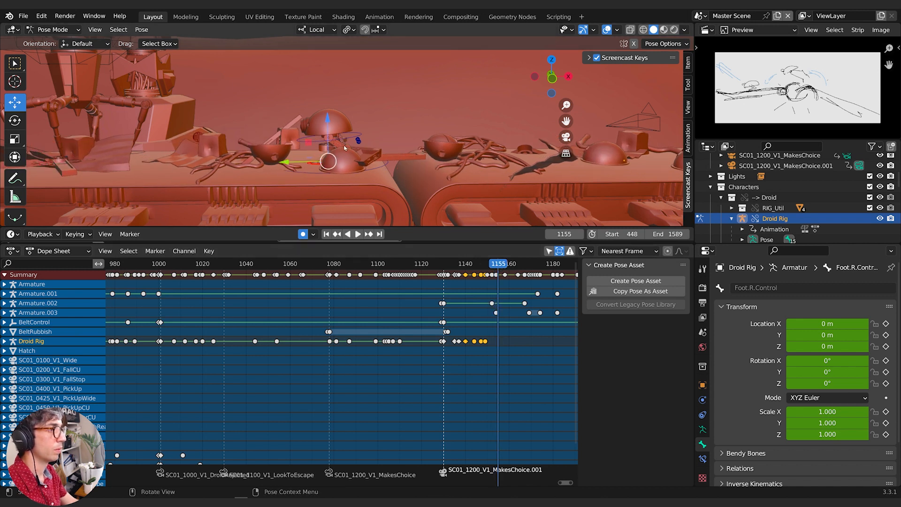
pyautogui.moveTo(499, 268)
pyautogui.mouseDown()
pyautogui.moveTo(471, 269)
pyautogui.moveTo(488, 271)
pyautogui.mouseUp()
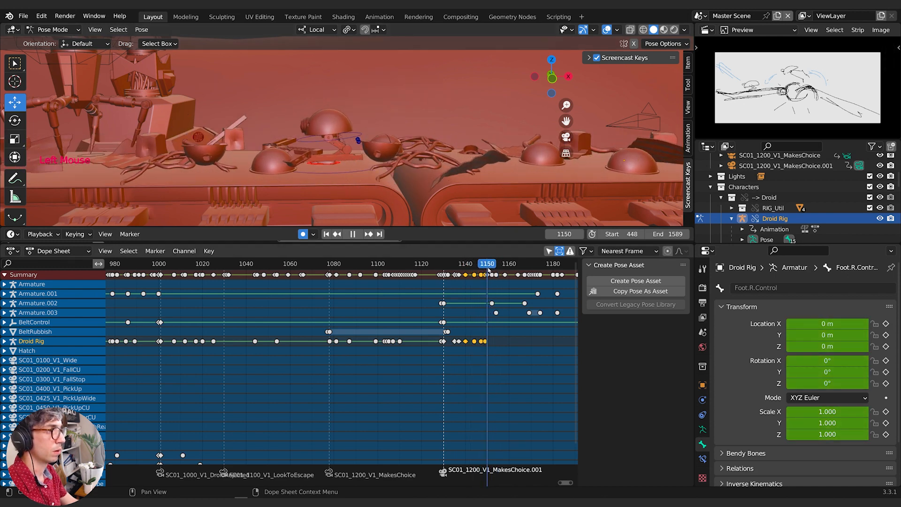
# Reposition the droid's left foot and an adjacent rig control at frame 1147 to refine the descending leg pose
pyautogui.scroll(1, 312, 177)
pyautogui.moveTo(358, 156); pyautogui.dragTo(401, 129, button='middle')
pyautogui.moveTo(482, 269); pyautogui.dragTo(481, 266)
pyautogui.click(375, 83)
pyautogui.moveTo(375, 83); pyautogui.dragTo(433, 102, button='middle')
pyautogui.press('g')
pyautogui.click(406, 106)
pyautogui.click(349, 113)
pyautogui.press('g')
pyautogui.click(346, 115)
# Move the Leg1.R.Pole.001 control about -1.59 m along local Y and 1.34 m along local Z at frame 1147
pyautogui.click(377, 113)
pyautogui.press('g')
pyautogui.click(413, 107)
pyautogui.press('g')
pyautogui.press('y')
pyautogui.click(513, 104)
pyautogui.moveTo(513, 104); pyautogui.dragTo(492, 119, button='middle')
pyautogui.press('g')
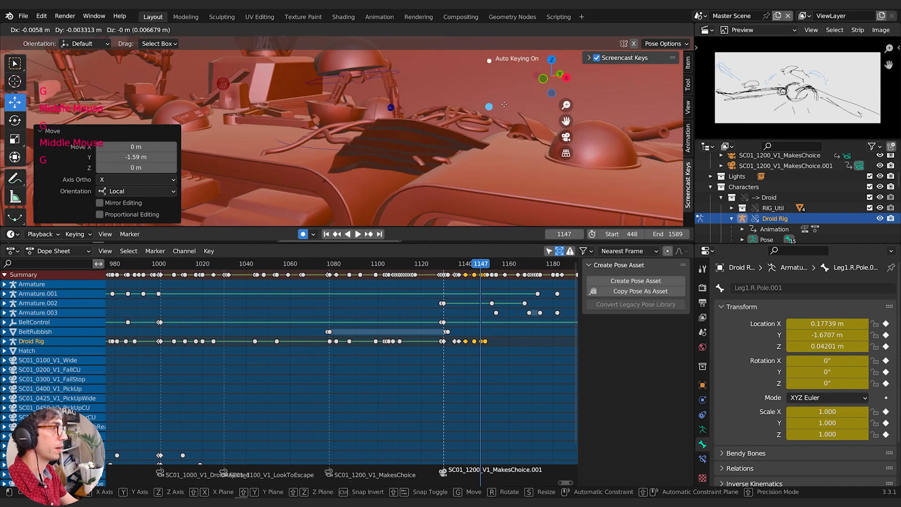
pyautogui.press('z')
pyautogui.click(491, 57)
pyautogui.moveTo(498, 178); pyautogui.dragTo(423, 148, button='middle')
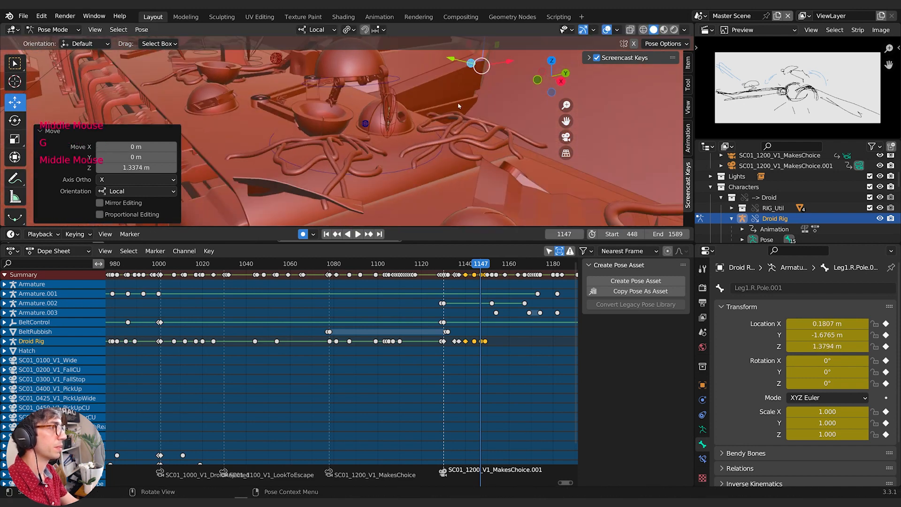
pyautogui.moveTo(459, 106); pyautogui.dragTo(428, 107, button='middle')
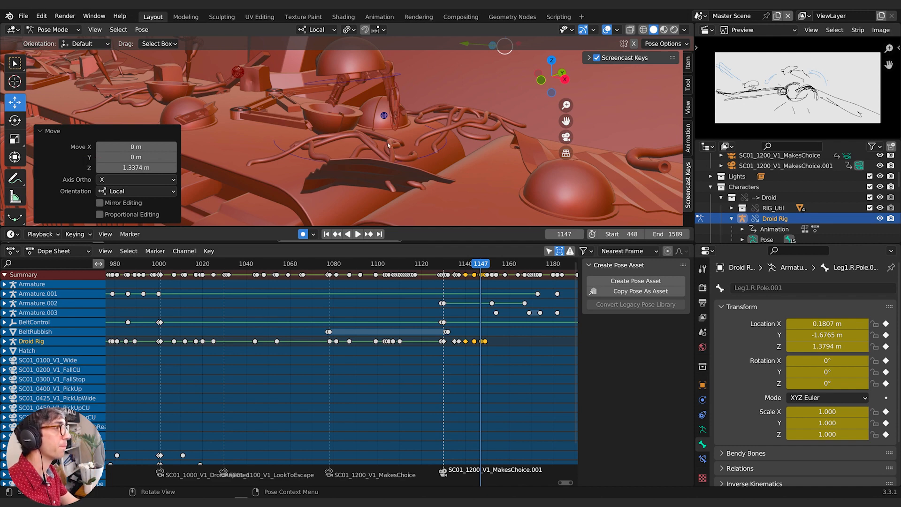
pyautogui.moveTo(388, 145); pyautogui.dragTo(422, 137, button='middle')
# Clear the left foot control's rotation and location at frame 1152 to plant the foot on the belt
pyautogui.moveTo(479, 262); pyautogui.dragTo(492, 266)
pyautogui.moveTo(368, 117); pyautogui.dragTo(371, 105, button='middle')
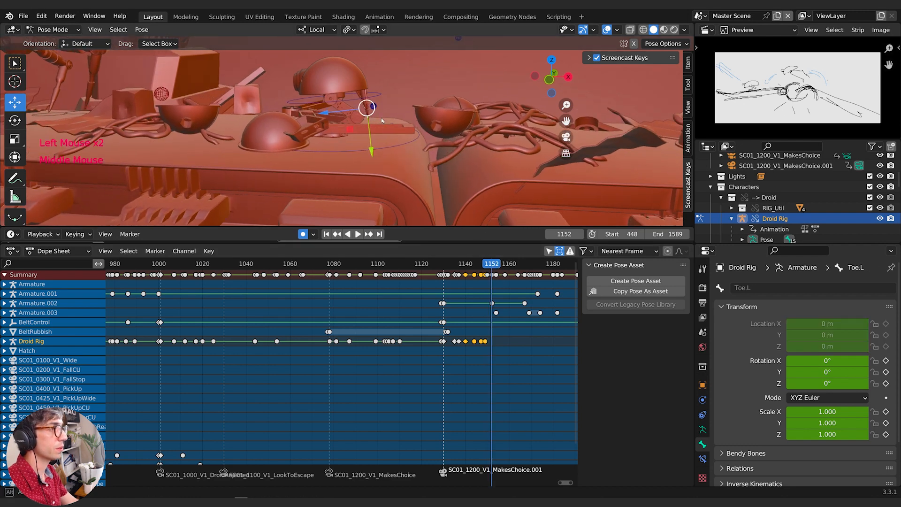
pyautogui.click(376, 123)
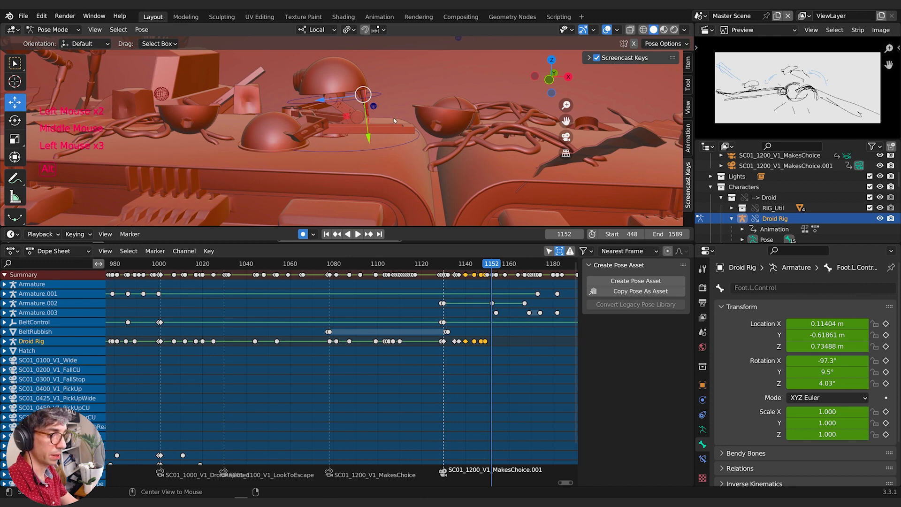
pyautogui.hotkey('alt', 'r')
pyautogui.hotkey('alt', 'g')
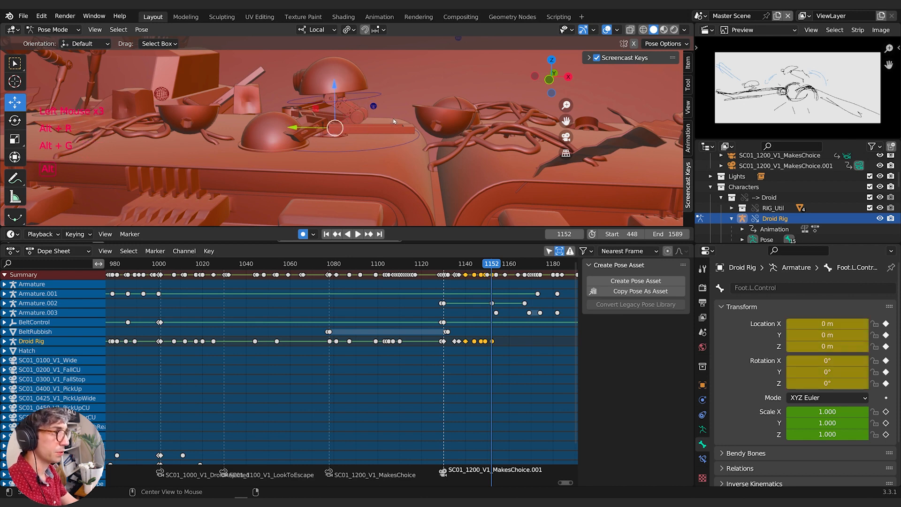
pyautogui.moveTo(350, 125); pyautogui.dragTo(362, 136, button='middle')
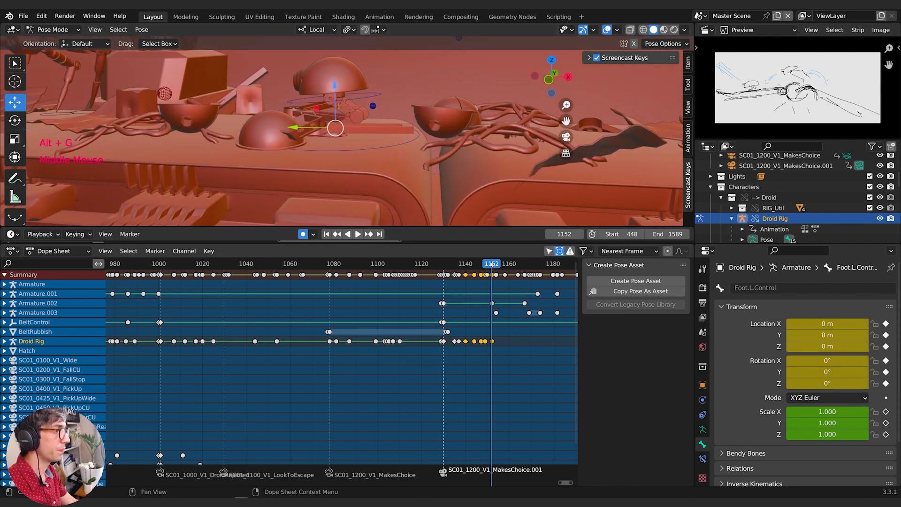
# Raise the droid's Body control up and forward by about 0.66 m at frame 1157
pyautogui.moveTo(491, 265); pyautogui.dragTo(503, 265)
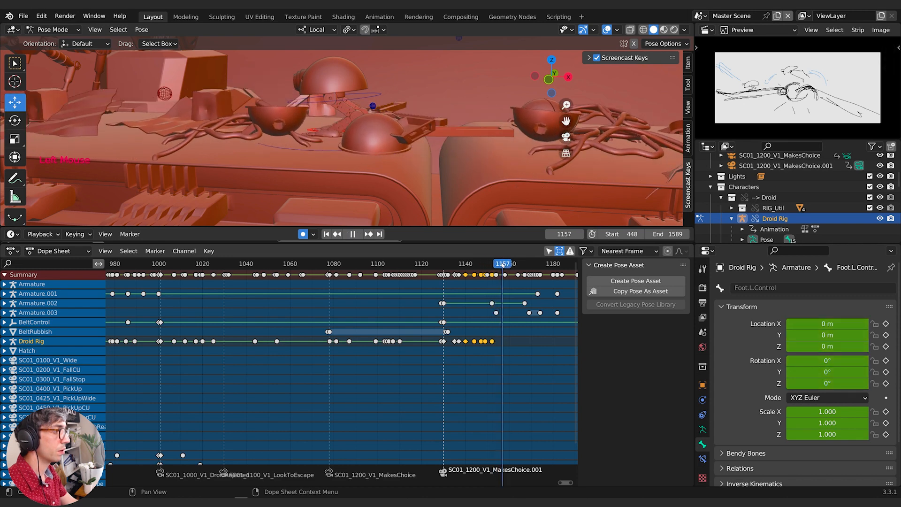
pyautogui.moveTo(374, 100); pyautogui.dragTo(402, 123, button='middle')
pyautogui.click(379, 100)
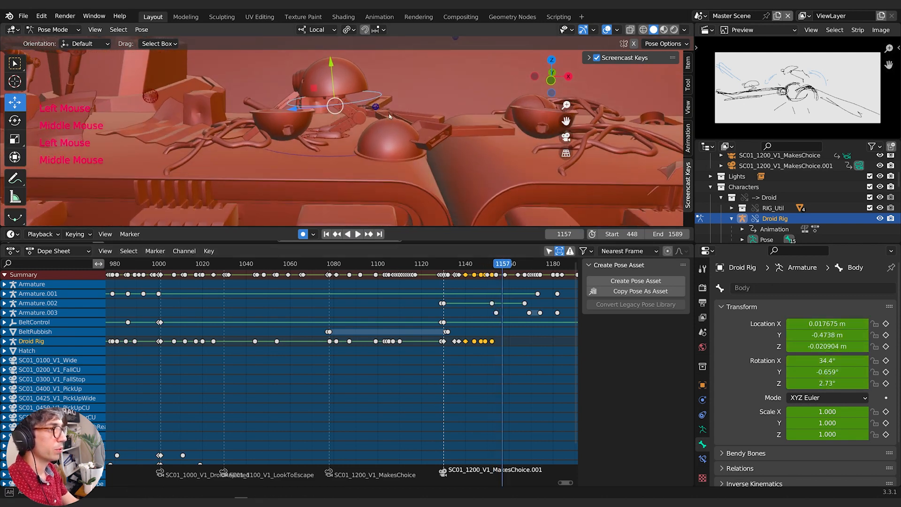
pyautogui.press('g')
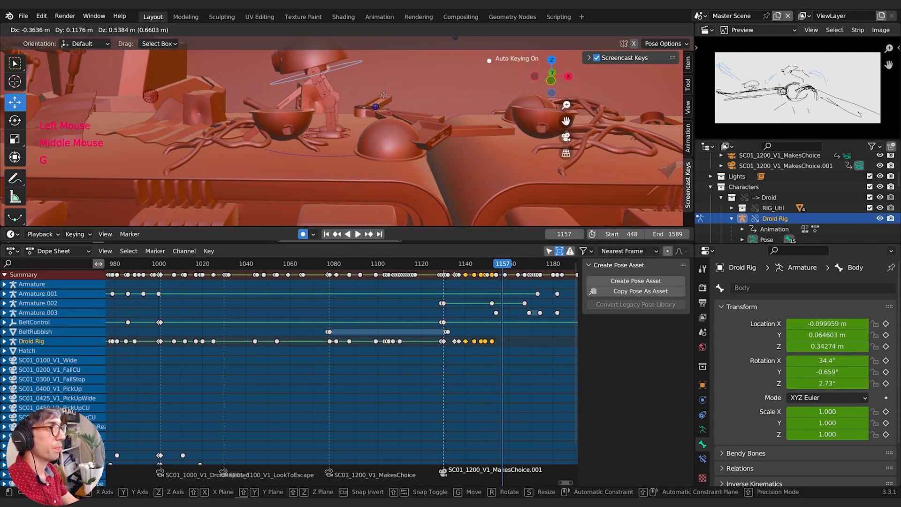
pyautogui.click(384, 95)
# Lift the right foot control about 0.70 m and forward about 0.61 m at frame 1157, tilting it and nudging it about 0.13 m farther forward
pyautogui.click(350, 139)
pyautogui.moveTo(350, 139); pyautogui.dragTo(349, 123, button='middle')
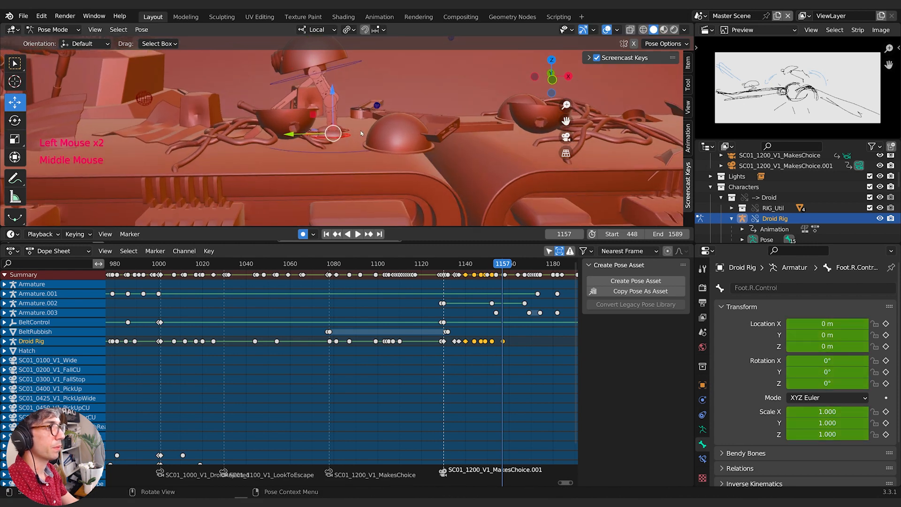
pyautogui.press('g')
pyautogui.click(332, 93)
pyautogui.press('r')
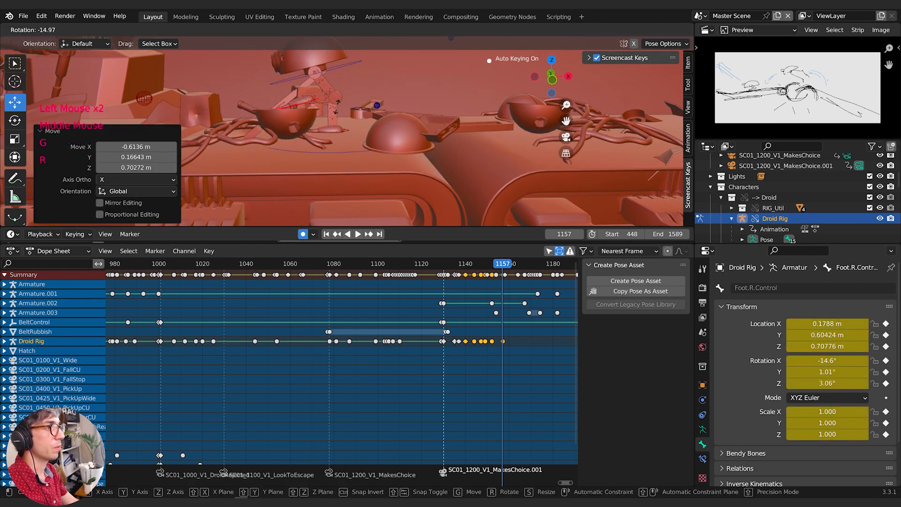
pyautogui.click(326, 103)
pyautogui.press('g')
pyautogui.click(324, 106)
pyautogui.keyDown('shift'); pyautogui.moveTo(323, 103); pyautogui.dragTo(377, 117, button='middle'); pyautogui.keyUp('shift')
pyautogui.scroll(-2, 378, 117)
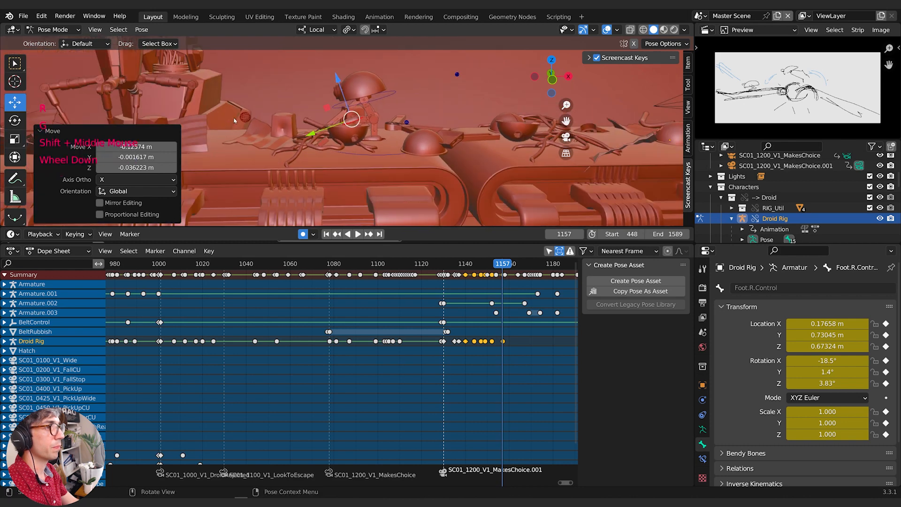
# Raise the droid's Look Control 2.04 m along local Y at frame 1157
pyautogui.click(247, 119)
pyautogui.scroll(-2, 368, 159)
pyautogui.keyDown('shift'); pyautogui.moveTo(253, 119); pyautogui.dragTo(360, 154, button='middle'); pyautogui.keyUp('shift')
pyautogui.scroll(-2, 366, 154)
pyautogui.scroll(4, 363, 149)
pyautogui.press('g')
pyautogui.press('z')
pyautogui.press('y')
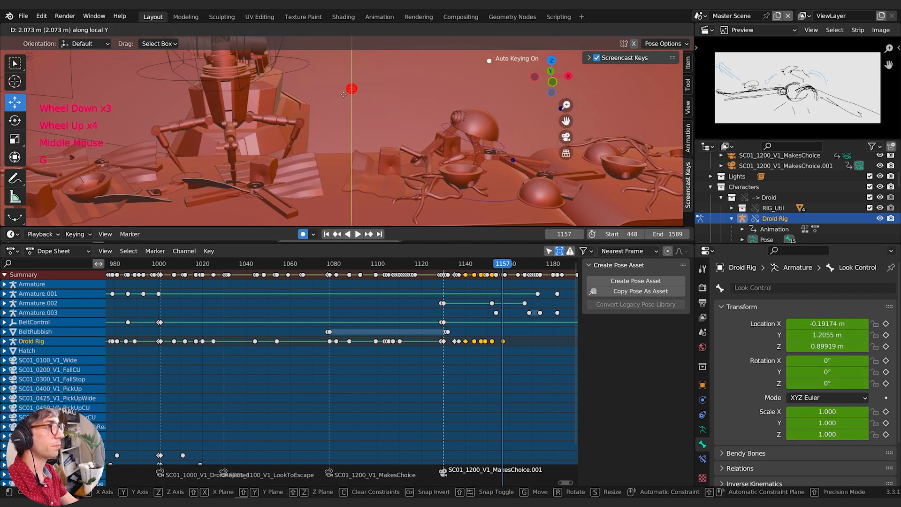
pyautogui.click(361, 82)
# Inspect the droid's pose from several angles and scrub the animation ahead to about frame 1162
pyautogui.keyDown('shift'); pyautogui.moveTo(369, 94); pyautogui.dragTo(379, 123, button='middle'); pyautogui.keyUp('shift')
pyautogui.scroll(-4, 414, 112)
pyautogui.keyDown('shift'); pyautogui.scroll(-1, 413, 118); pyautogui.keyUp('shift')
pyautogui.keyDown('shift'); pyautogui.scroll(1, 412, 119); pyautogui.keyUp('shift')
pyautogui.moveTo(378, 123); pyautogui.dragTo(377, 121, button='middle')
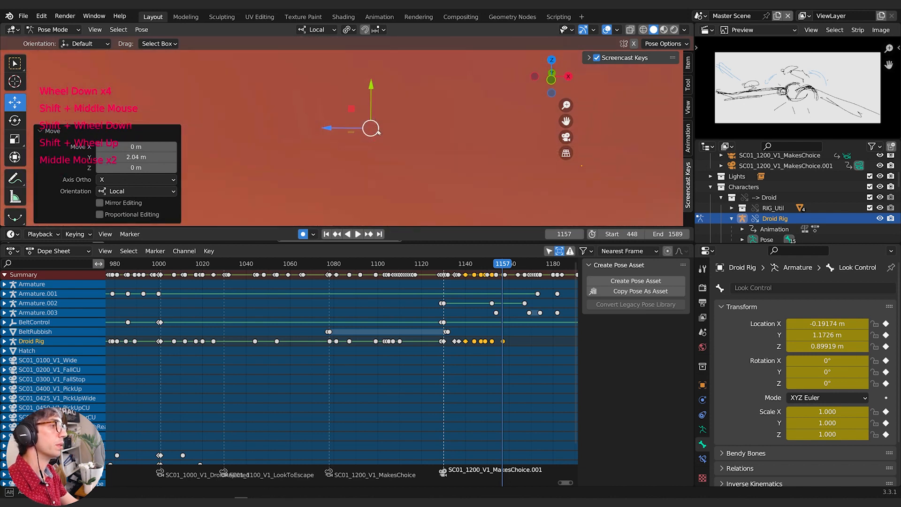
pyautogui.scroll(3, 350, 124)
pyautogui.keyDown('shift'); pyautogui.moveTo(258, 53); pyautogui.dragTo(257, 68, button='middle'); pyautogui.keyUp('shift')
pyautogui.moveTo(468, 157); pyautogui.dragTo(392, 129, button='middle')
pyautogui.moveTo(497, 165); pyautogui.dragTo(475, 165, button='middle')
pyautogui.moveTo(503, 266)
pyautogui.mouseDown()
pyautogui.moveTo(455, 272)
pyautogui.moveTo(506, 281)
pyautogui.mouseUp()
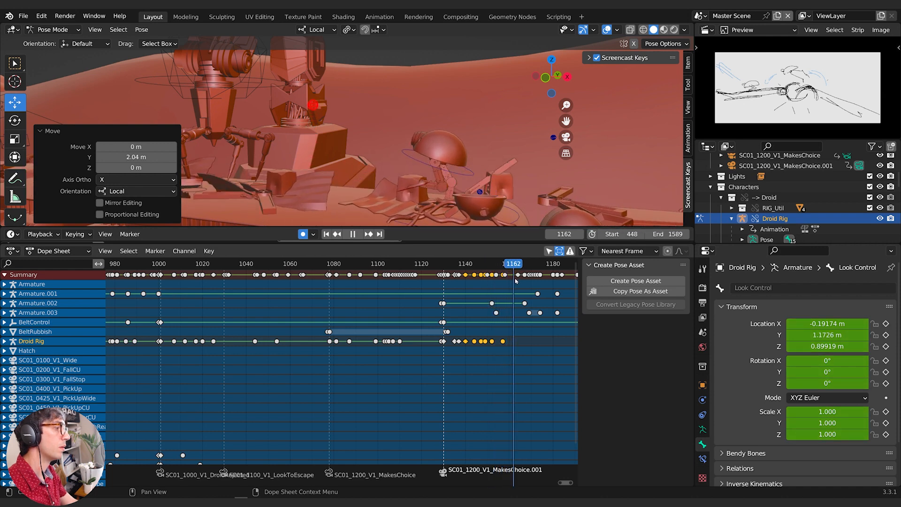
pyautogui.press('space')
# Insert a keyframe on the droid's Master control at frame 1149
pyautogui.click(483, 181)
pyautogui.moveTo(484, 182); pyautogui.dragTo(487, 184, button='middle')
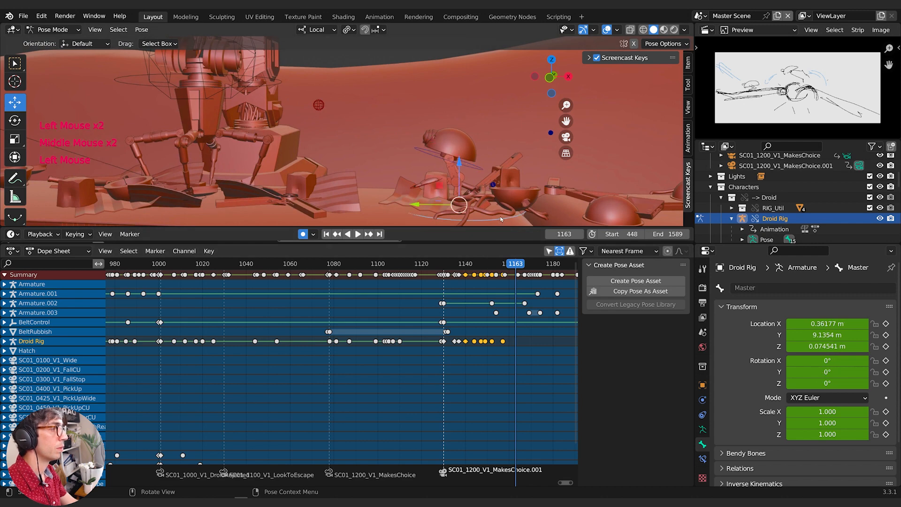
pyautogui.moveTo(508, 267); pyautogui.dragTo(487, 276)
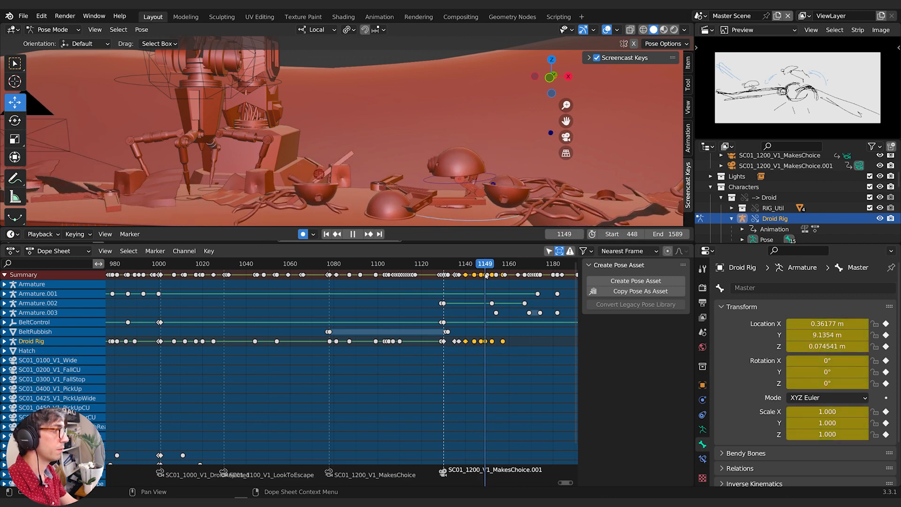
pyautogui.press('i')
pyautogui.click(484, 174)
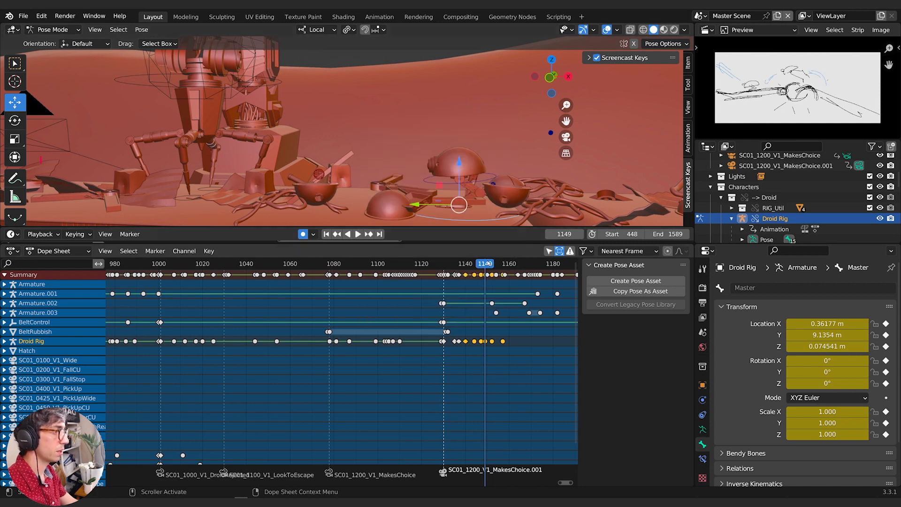
# Shift the Droid Rig's keyframes at frame 1157 to frame 1156 and play back the leap and landing
pyautogui.moveTo(489, 263); pyautogui.dragTo(501, 267)
pyautogui.click(507, 351)
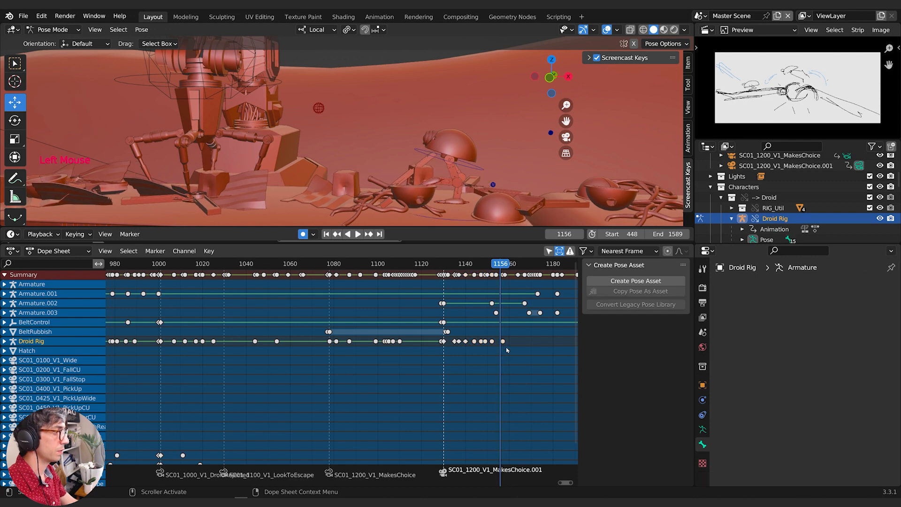
pyautogui.click(462, 265)
pyautogui.press('space')
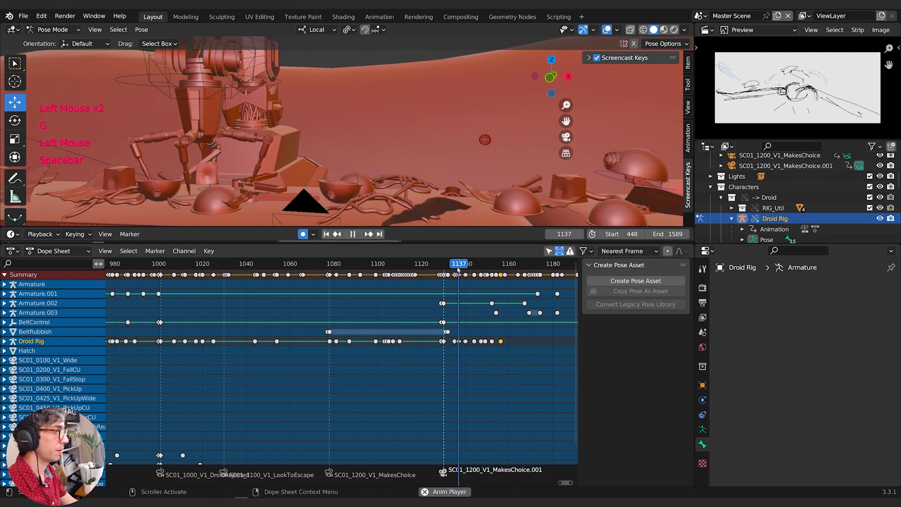
pyautogui.press('space')
pyautogui.click(464, 269)
pyautogui.press('space')
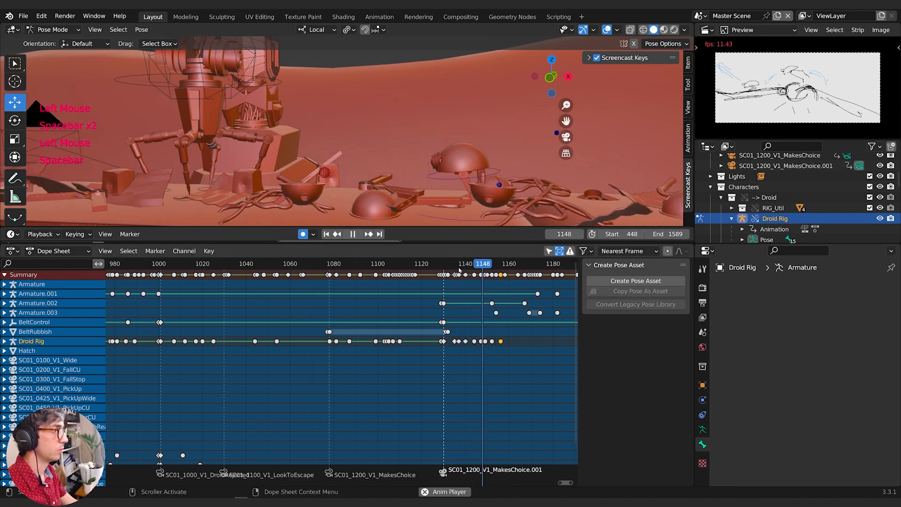
pyautogui.press('space')
# Move the Master control about -0.75 m along local Y at frame 1152 and play the result
pyautogui.moveTo(488, 268)
pyautogui.mouseDown()
pyautogui.moveTo(482, 271)
pyautogui.moveTo(492, 272)
pyautogui.mouseUp()
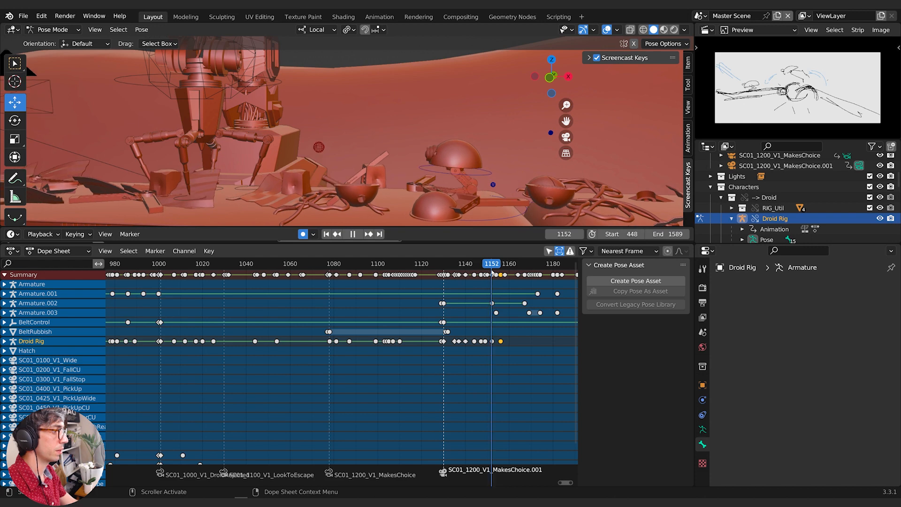
pyautogui.click(478, 217)
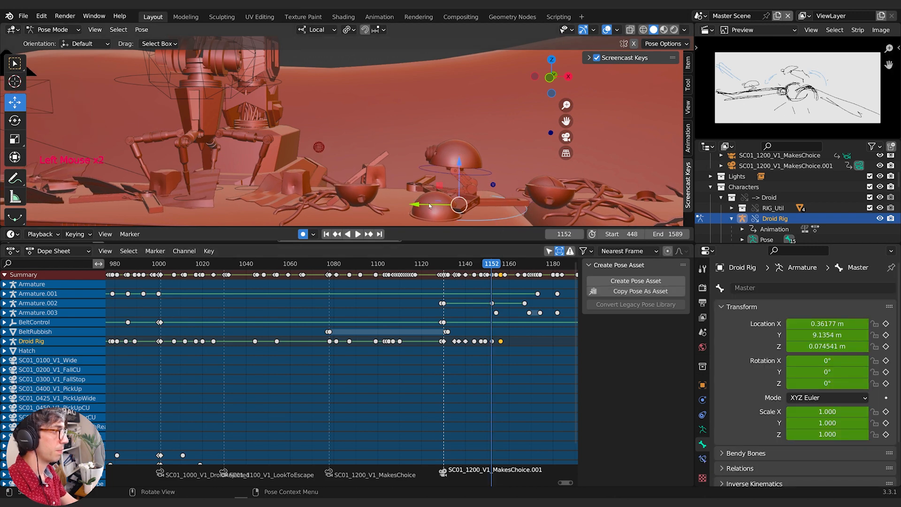
pyautogui.moveTo(430, 206); pyautogui.dragTo(457, 205)
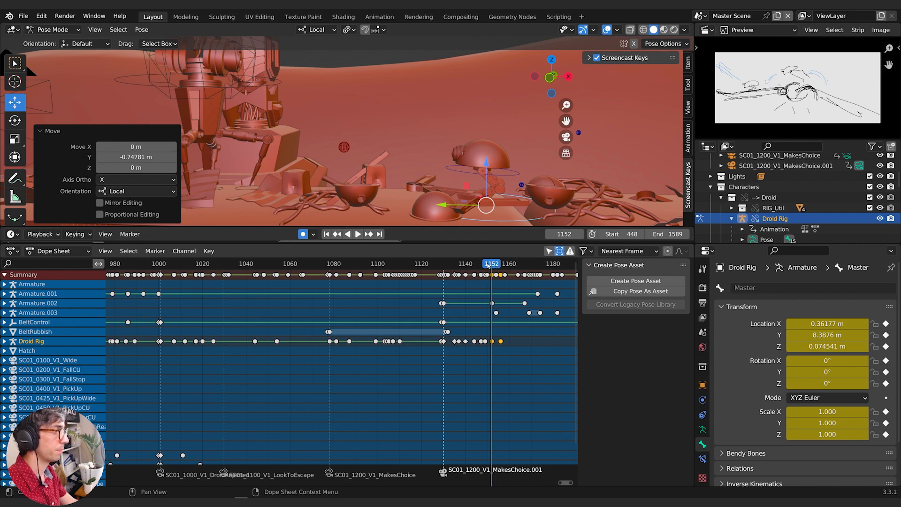
pyautogui.click(488, 267)
pyautogui.press('space')
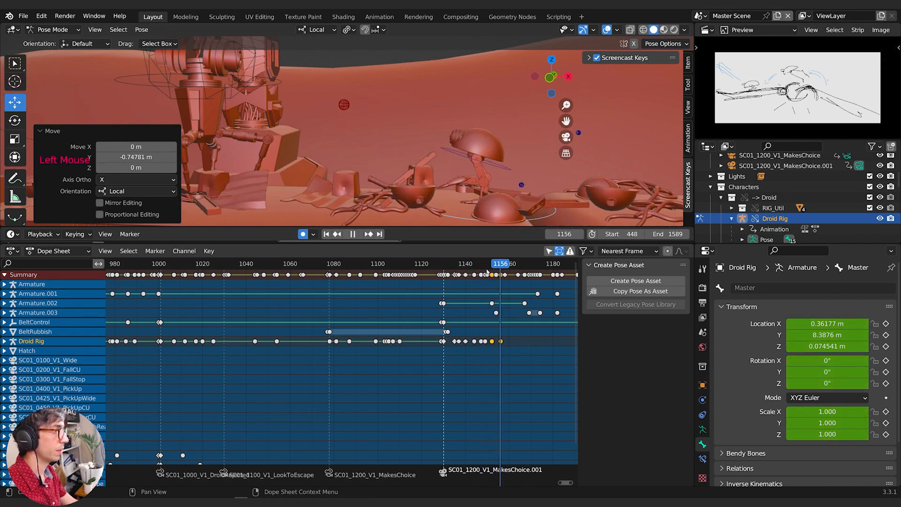
# Raise the Body control and both foot controls together by about 1.33 m along global Z at frame 1156
pyautogui.moveTo(487, 270)
pyautogui.mouseDown()
pyautogui.moveTo(473, 273)
pyautogui.moveTo(500, 275)
pyautogui.moveTo(502, 266)
pyautogui.mouseUp()
pyautogui.press('space')
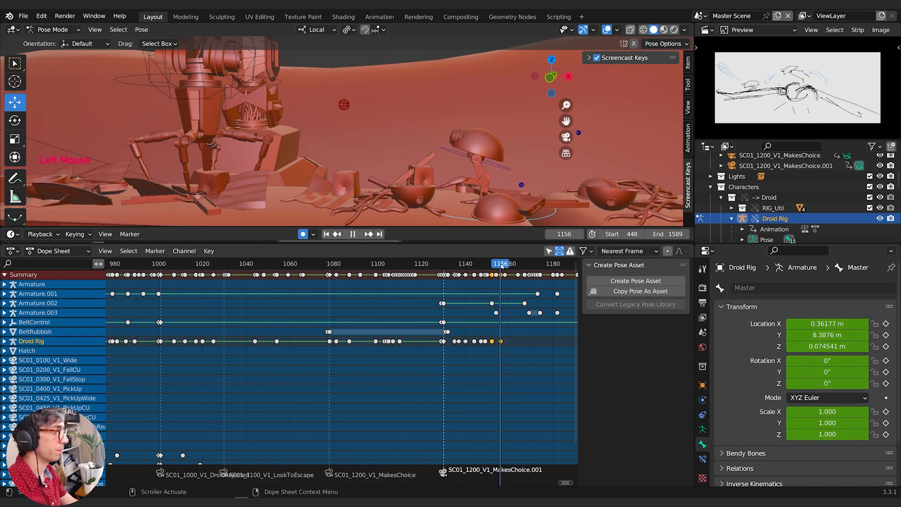
pyautogui.click(508, 170)
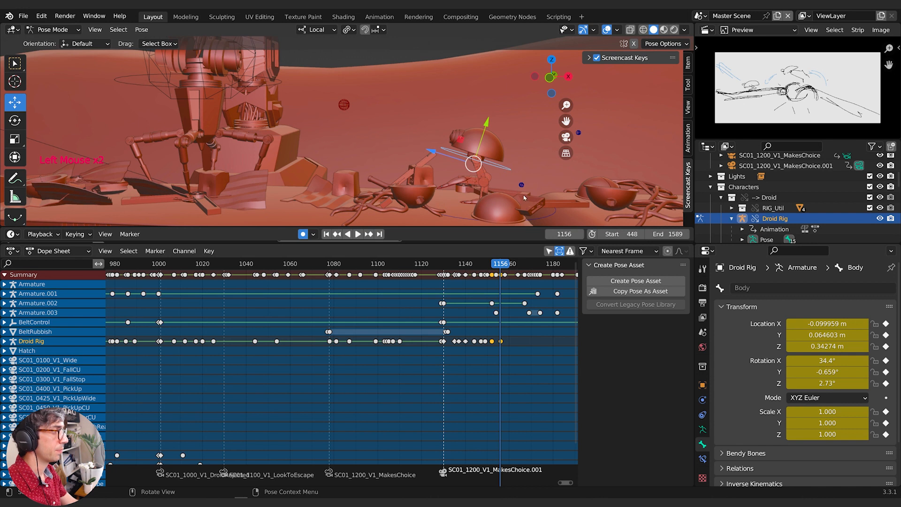
pyautogui.press(',')
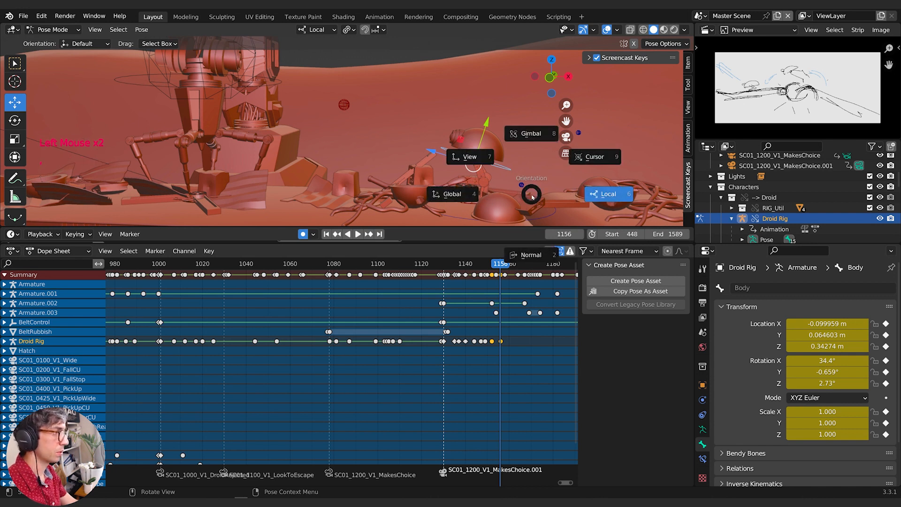
pyautogui.click(469, 197)
pyautogui.keyDown('shift'); pyautogui.click(468, 207); pyautogui.keyUp('shift')
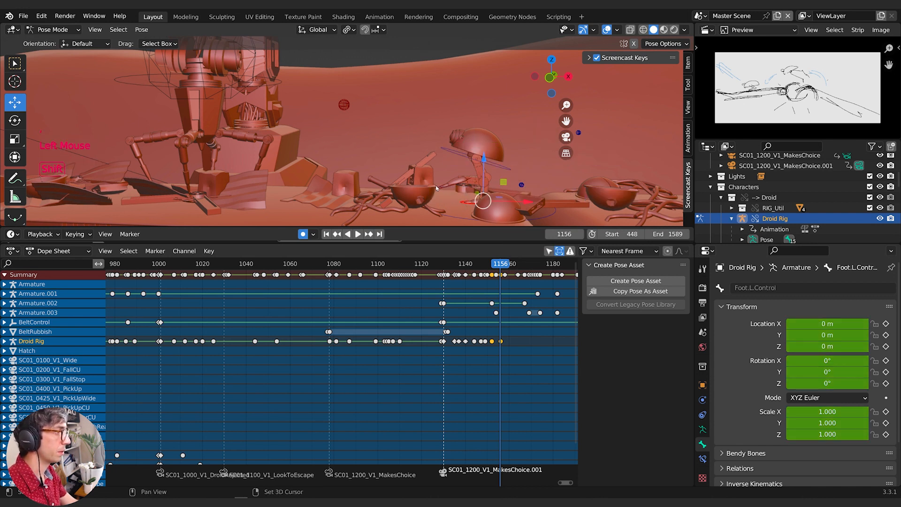
pyautogui.keyDown('shift'); pyautogui.click(501, 194); pyautogui.keyUp('shift')
pyautogui.press('g')
pyautogui.press('z')
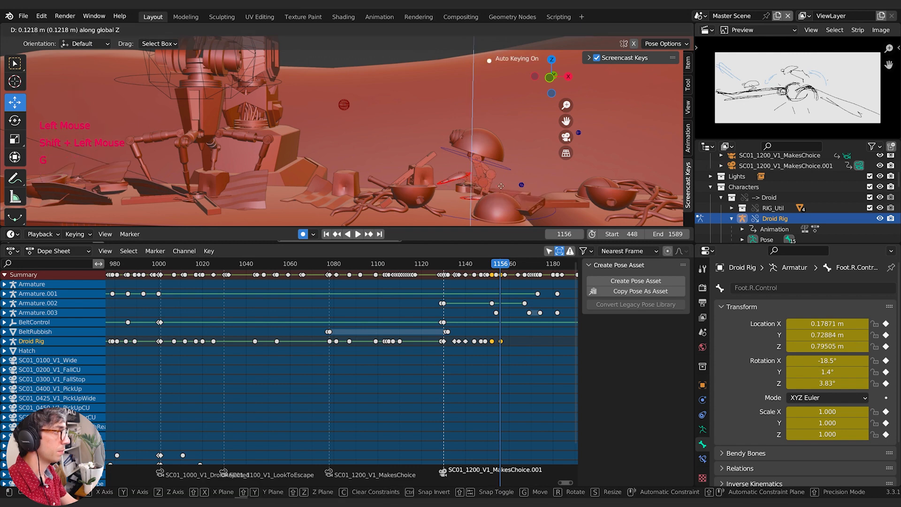
pyautogui.click(501, 176)
pyautogui.keyDown('shift'); pyautogui.click(501, 165); pyautogui.keyUp('shift')
pyautogui.press('g')
pyautogui.press('z')
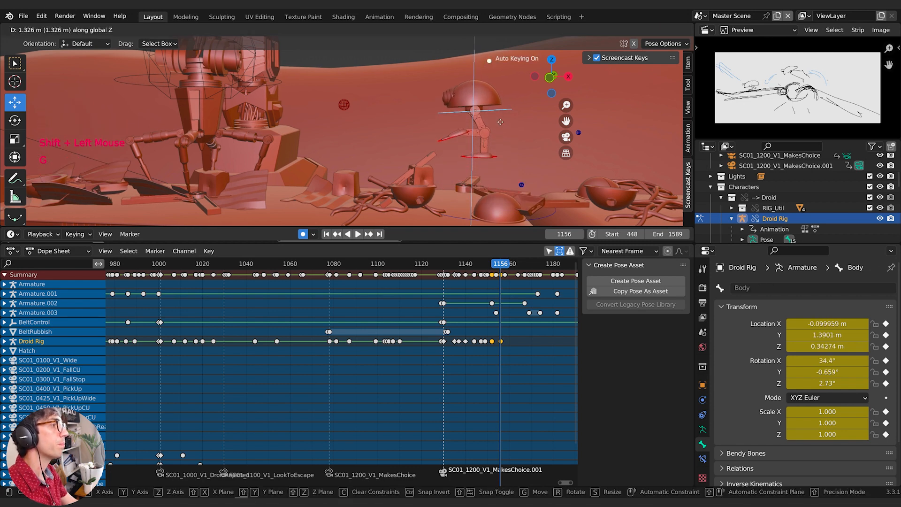
pyautogui.click(500, 122)
# Rotate the left foot control about -57.9° around its local X axis at frame 1156, using Local orientation
pyautogui.click(483, 157)
pyautogui.press('r')
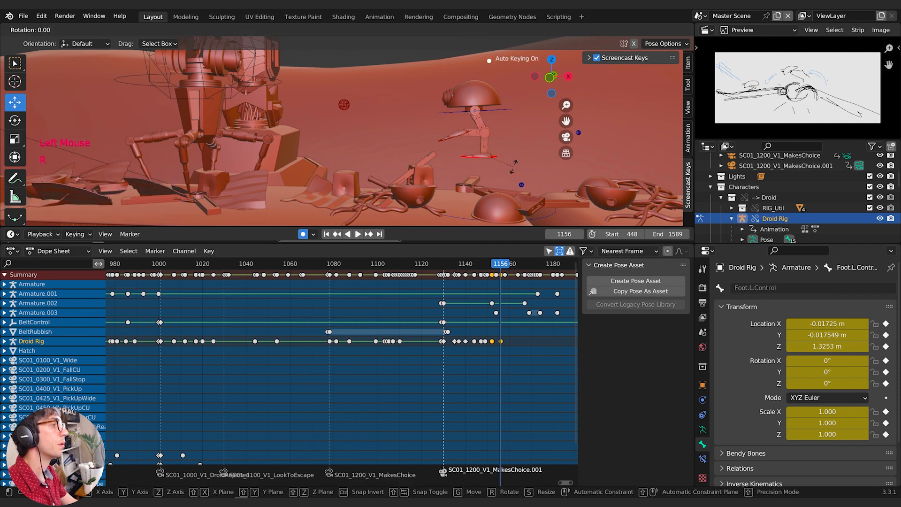
pyautogui.press('x')
pyautogui.rightClick(515, 164)
pyautogui.press(',')
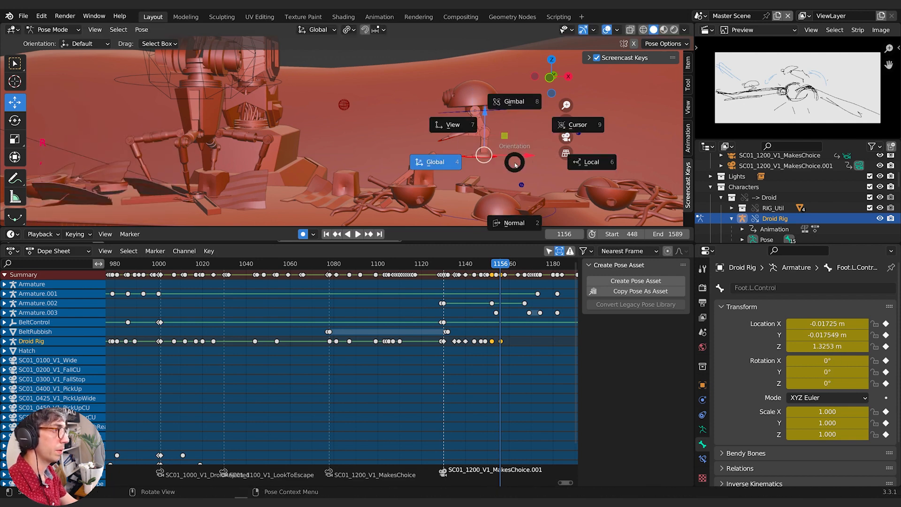
pyautogui.click(519, 164)
pyautogui.press('r')
pyautogui.press('x')
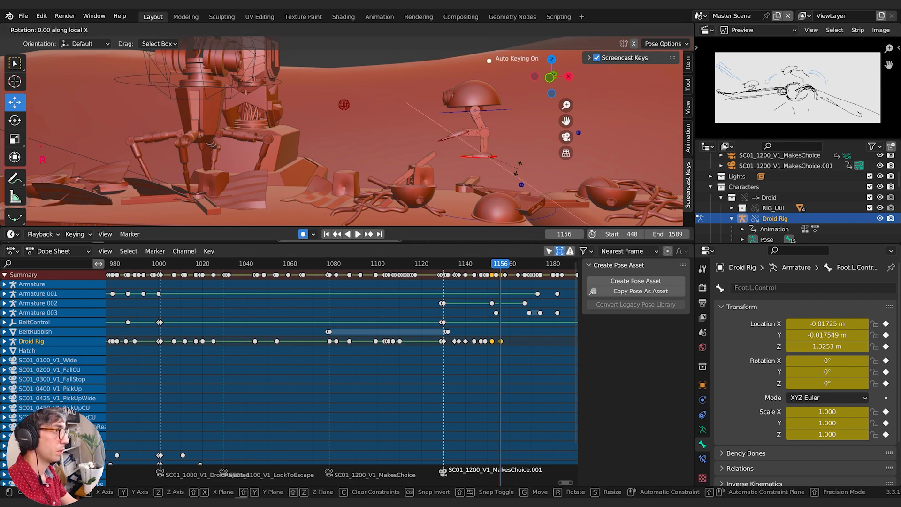
pyautogui.click(519, 132)
# Nudge the left foot control into place beneath the droid and adjust its tilt around local X
pyautogui.press('g')
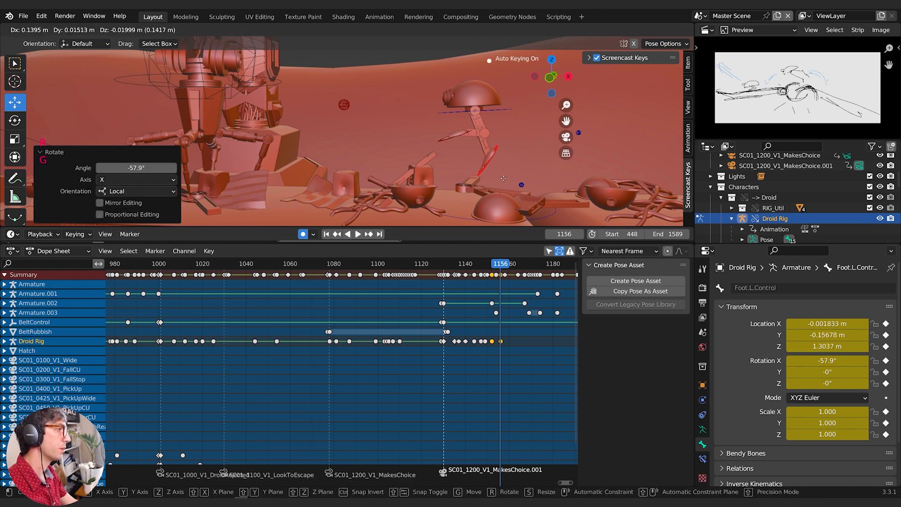
pyautogui.click(504, 180)
pyautogui.press('r')
pyautogui.press('x')
pyautogui.click(511, 169)
# Rotate the right foot control 72° around local X and move it to about Y 1.44 m, Z 2.12 m at frame 1156
pyautogui.moveTo(447, 158); pyautogui.dragTo(471, 160, button='middle')
pyautogui.moveTo(529, 158); pyautogui.dragTo(524, 175, button='middle')
pyautogui.click(442, 135)
pyautogui.moveTo(442, 135); pyautogui.dragTo(499, 130, button='middle')
pyautogui.press('r')
pyautogui.press('x')
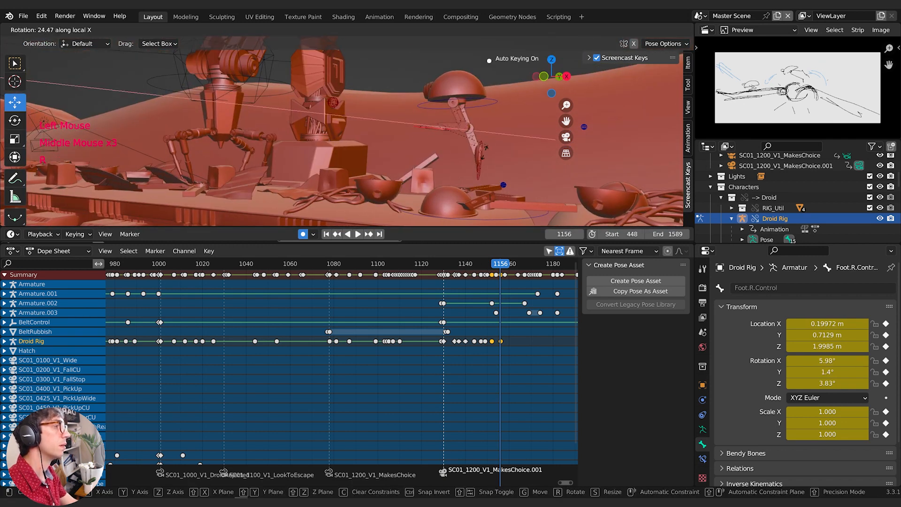
pyautogui.click(454, 174)
pyautogui.moveTo(453, 174); pyautogui.dragTo(488, 155, button='middle')
pyautogui.press('g')
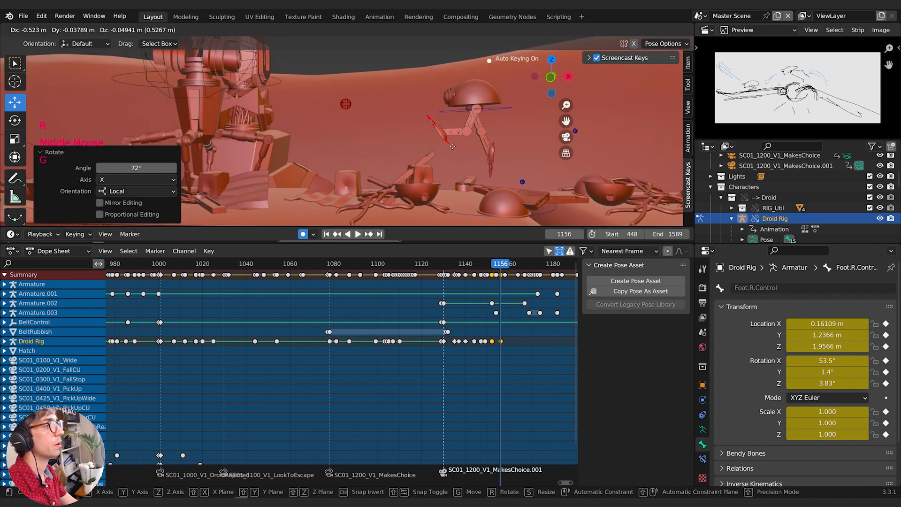
pyautogui.click(445, 140)
# Raise the Look Control about 0.77 m along local Y at frame 1156
pyautogui.click(472, 119)
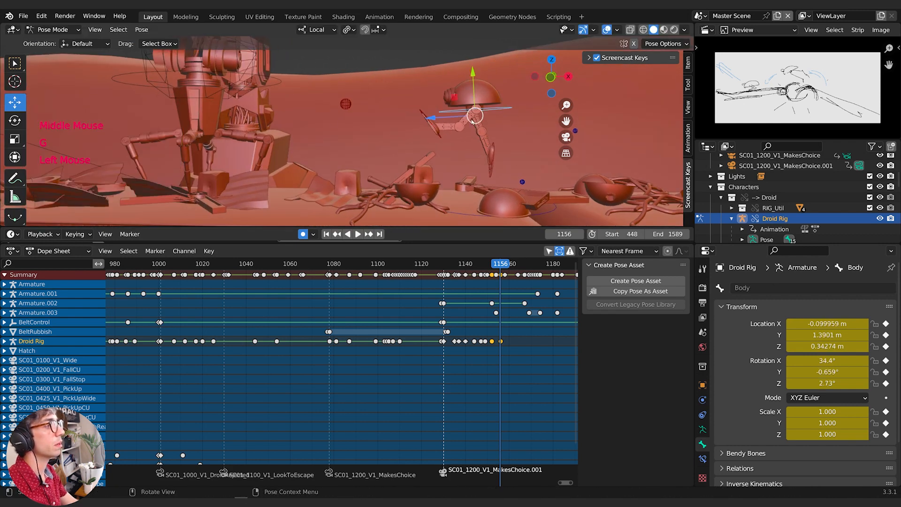
pyautogui.click(346, 105)
pyautogui.press('g')
pyautogui.press('g')
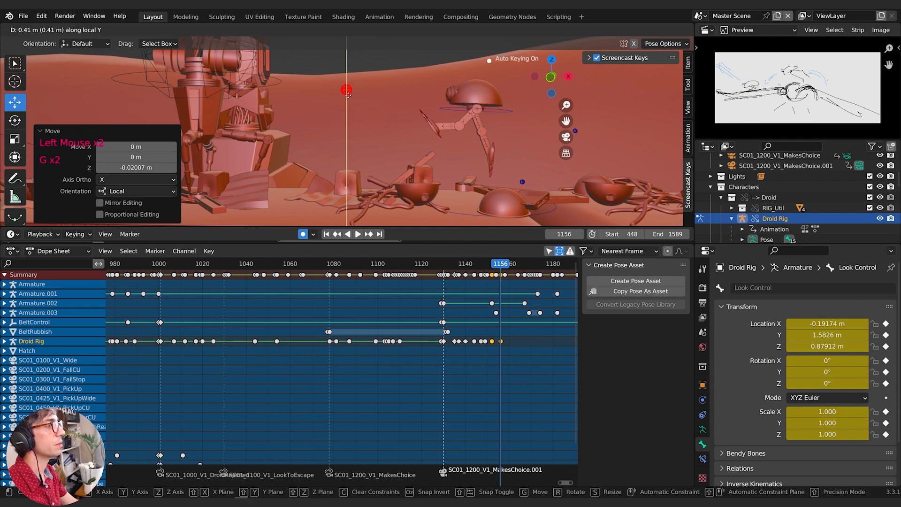
pyautogui.click(346, 86)
pyautogui.keyDown('shift'); pyautogui.moveTo(347, 89); pyautogui.dragTo(342, 94, button='middle'); pyautogui.keyUp('shift')
pyautogui.keyDown('shift'); pyautogui.moveTo(342, 93); pyautogui.dragTo(364, 97, button='middle'); pyautogui.keyUp('shift')
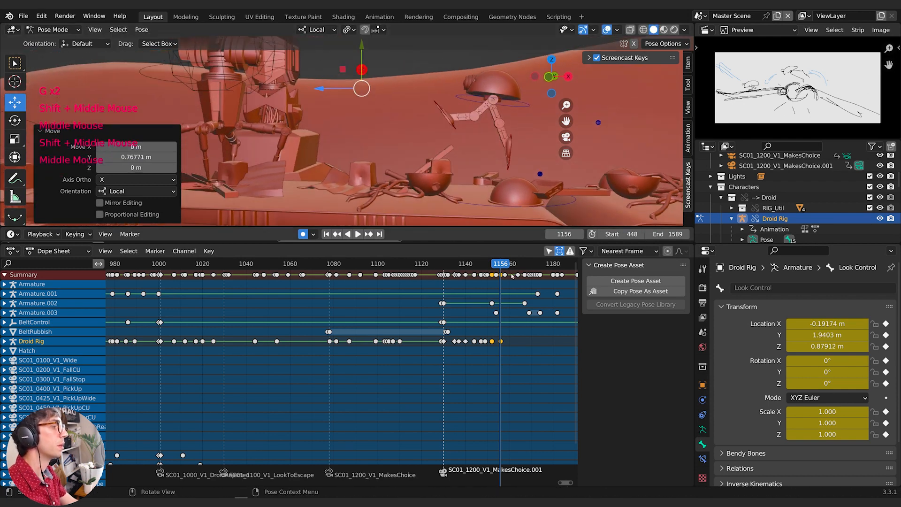
# Move the Master control forward along local Y to 12.406 m at frame 1162
pyautogui.moveTo(504, 264); pyautogui.dragTo(453, 271)
pyautogui.press('space')
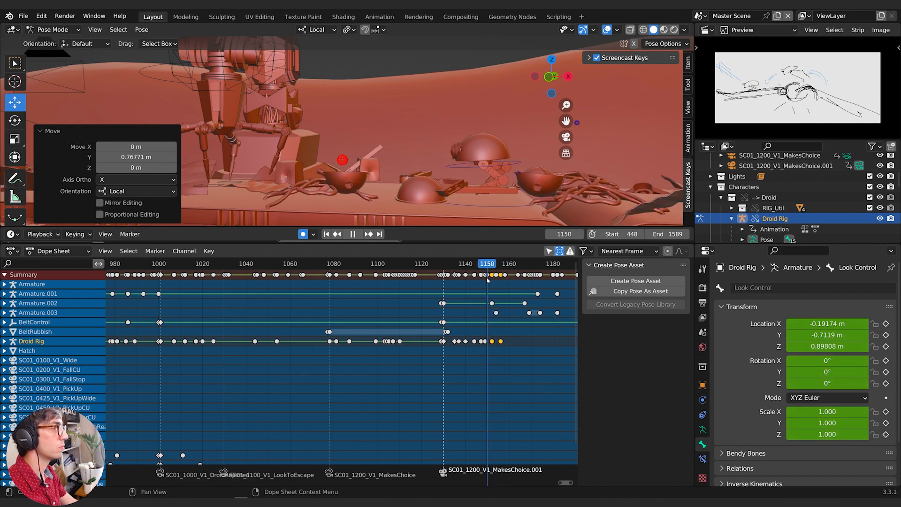
pyautogui.moveTo(499, 279)
pyautogui.mouseDown()
pyautogui.moveTo(482, 281)
pyautogui.moveTo(515, 280)
pyautogui.mouseUp()
pyautogui.click(515, 206)
pyautogui.moveTo(515, 206); pyautogui.dragTo(469, 206, button='middle')
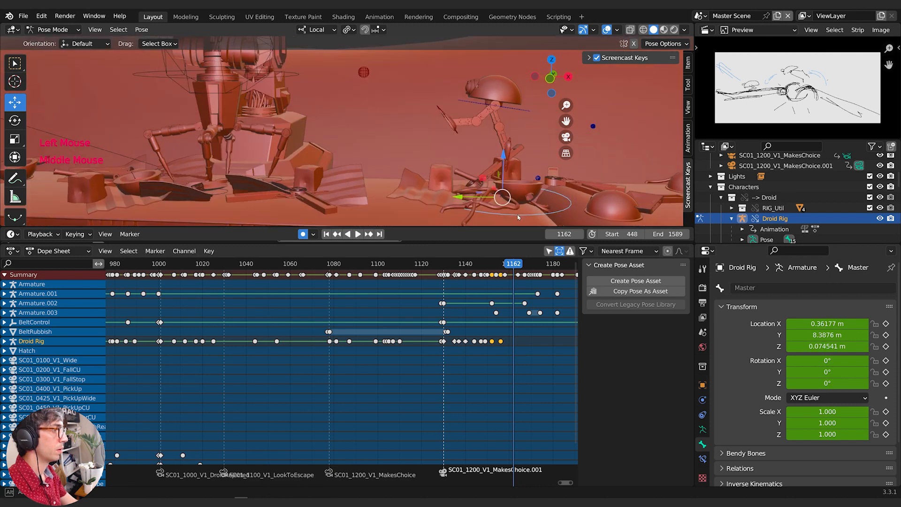
pyautogui.press('g')
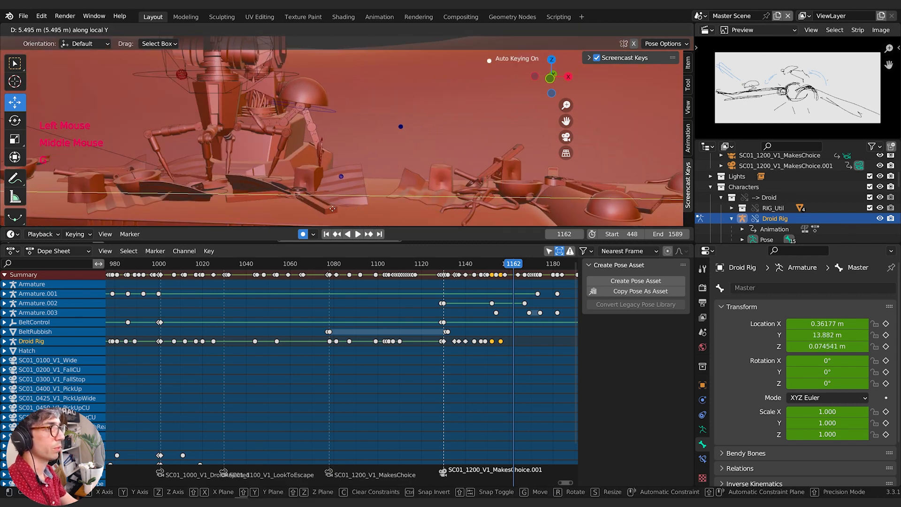
pyautogui.click(379, 205)
pyautogui.press('g')
pyautogui.click(379, 200)
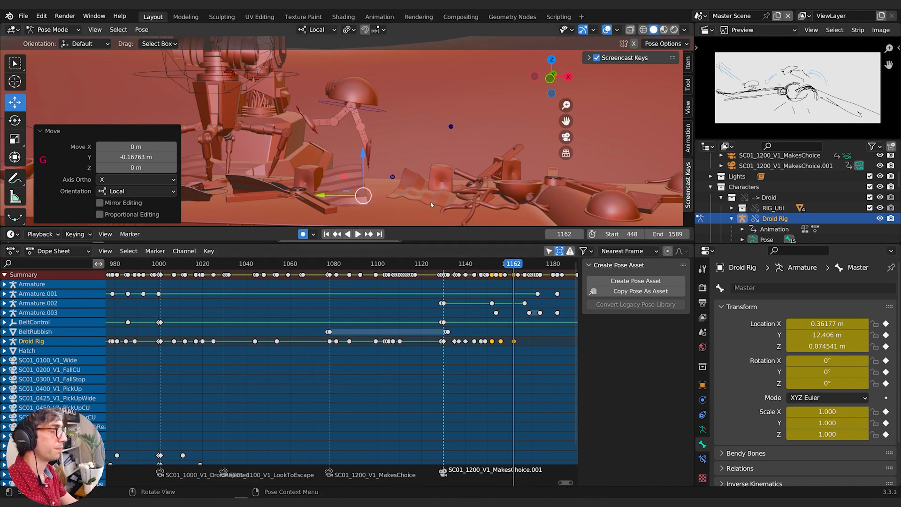
pyautogui.keyDown('shift'); pyautogui.moveTo(432, 205); pyautogui.dragTo(445, 182, button='middle'); pyautogui.keyUp('shift')
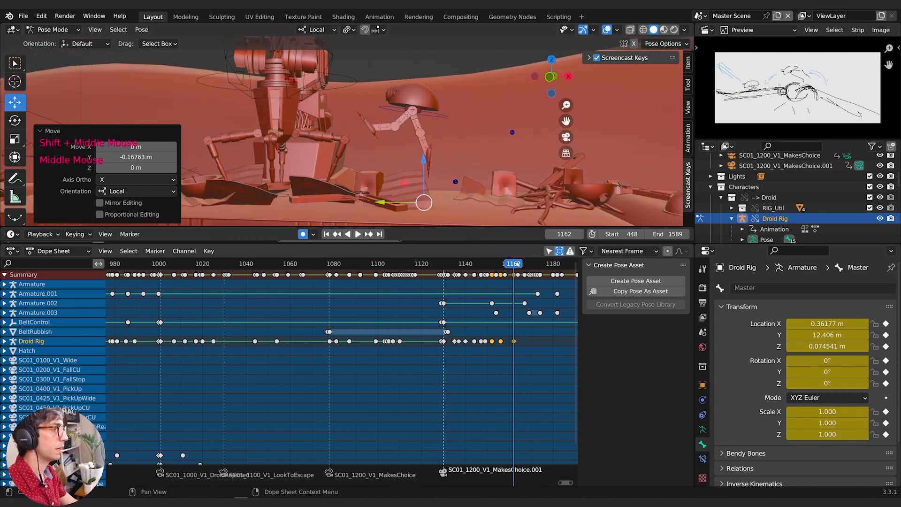
# Lower both foot controls and the Body control together about 0.73 m along global Z at frame 1156
pyautogui.moveTo(517, 264); pyautogui.dragTo(494, 276)
pyautogui.moveTo(506, 277)
pyautogui.mouseDown()
pyautogui.moveTo(483, 284)
pyautogui.moveTo(512, 288)
pyautogui.moveTo(488, 290)
pyautogui.moveTo(501, 292)
pyautogui.mouseUp()
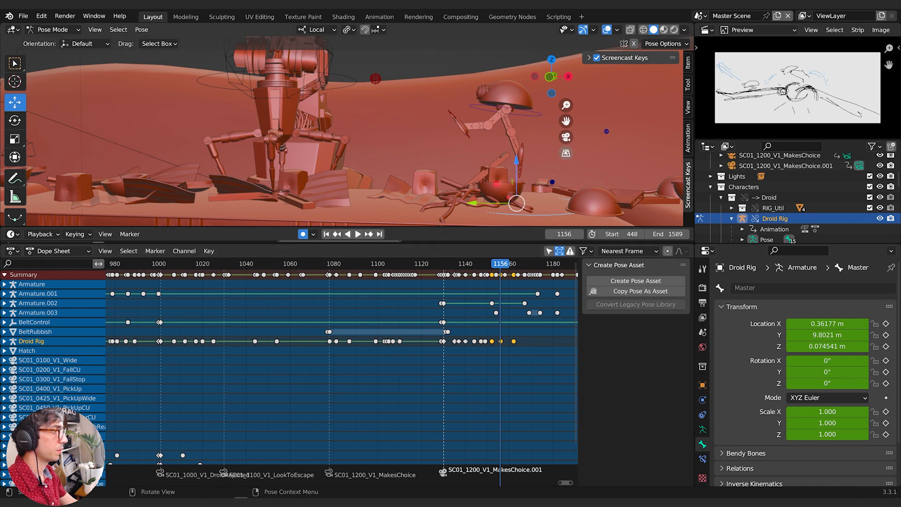
pyautogui.click(522, 153)
pyautogui.keyDown('shift'); pyautogui.click(480, 129); pyautogui.keyUp('shift')
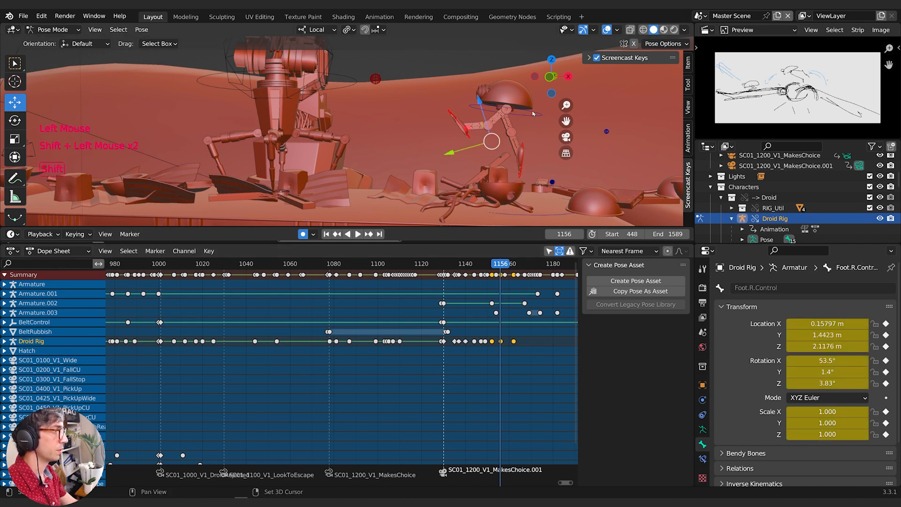
pyautogui.keyDown('shift'); pyautogui.click(533, 113); pyautogui.keyUp('shift')
pyautogui.press(',')
pyautogui.click(480, 138)
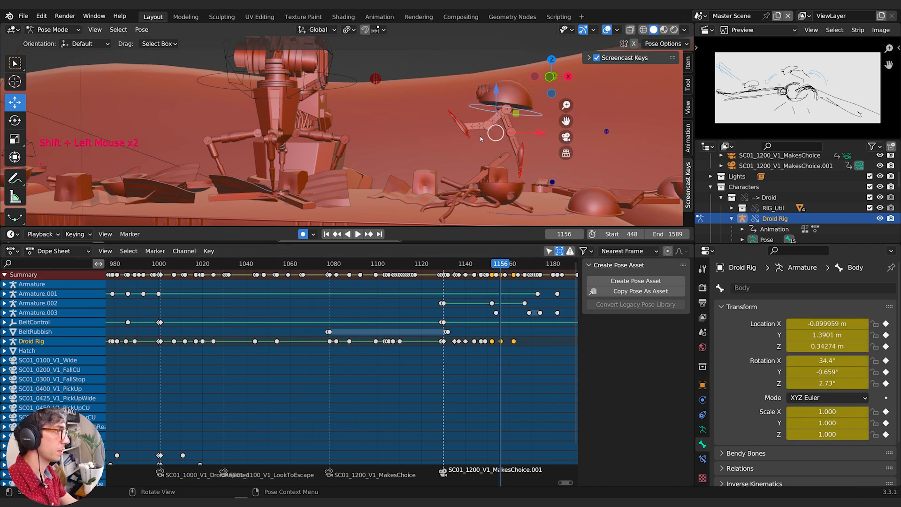
pyautogui.press('g')
pyautogui.press('z')
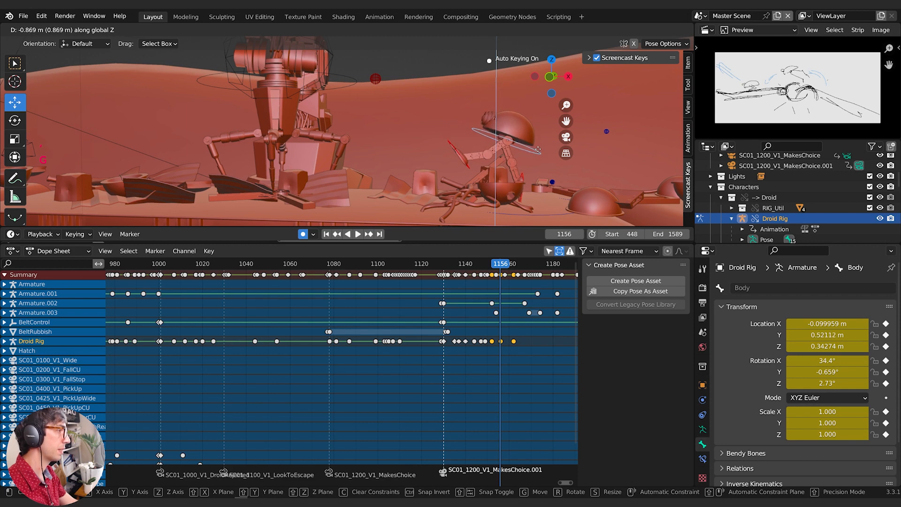
pyautogui.click(472, 167)
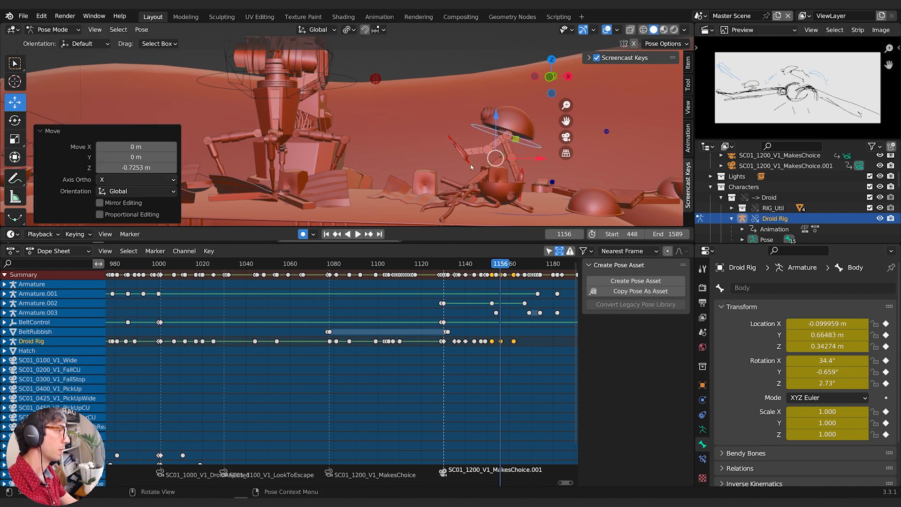
# Raise the Master control along global Z to a Z location of about 3.12 m at frame 1162
pyautogui.click(542, 213)
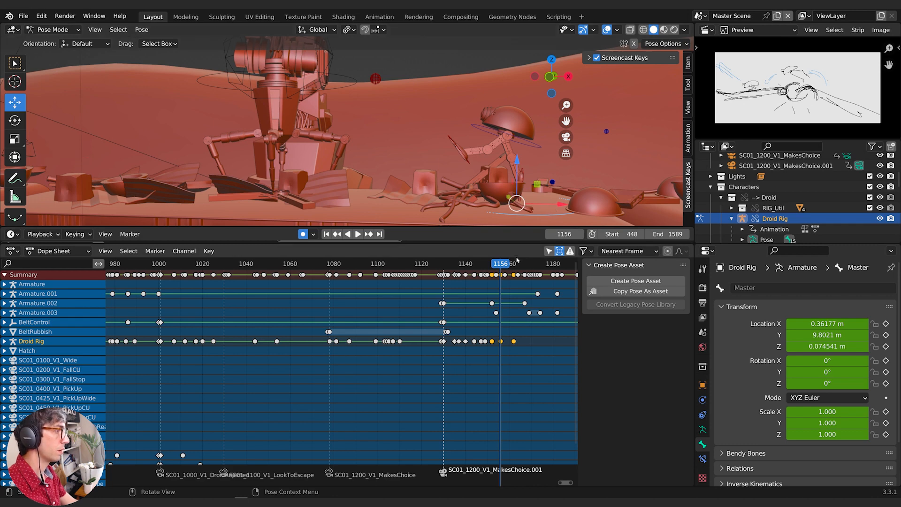
pyautogui.moveTo(503, 265)
pyautogui.mouseDown()
pyautogui.moveTo(487, 268)
pyautogui.moveTo(515, 263)
pyautogui.mouseUp()
pyautogui.press('g')
pyautogui.press('z')
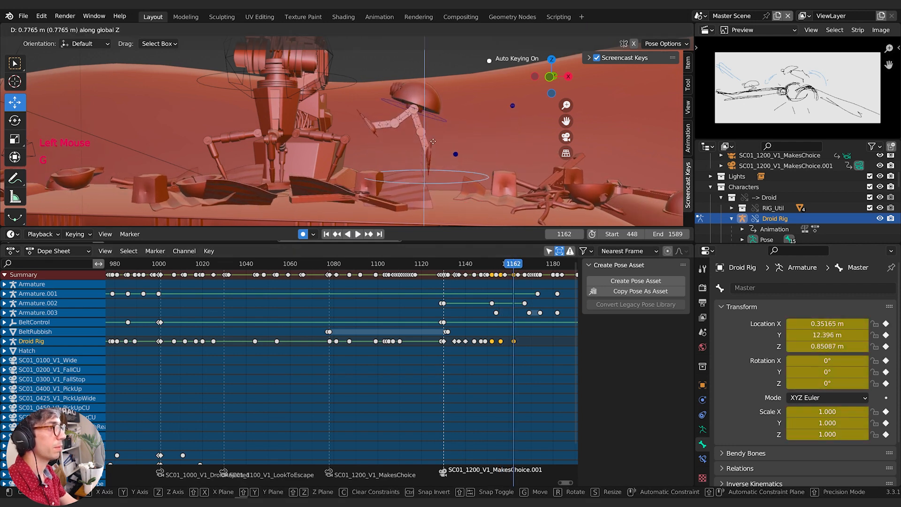
pyautogui.click(434, 112)
pyautogui.press('g')
pyautogui.press('z')
pyautogui.click(375, 122)
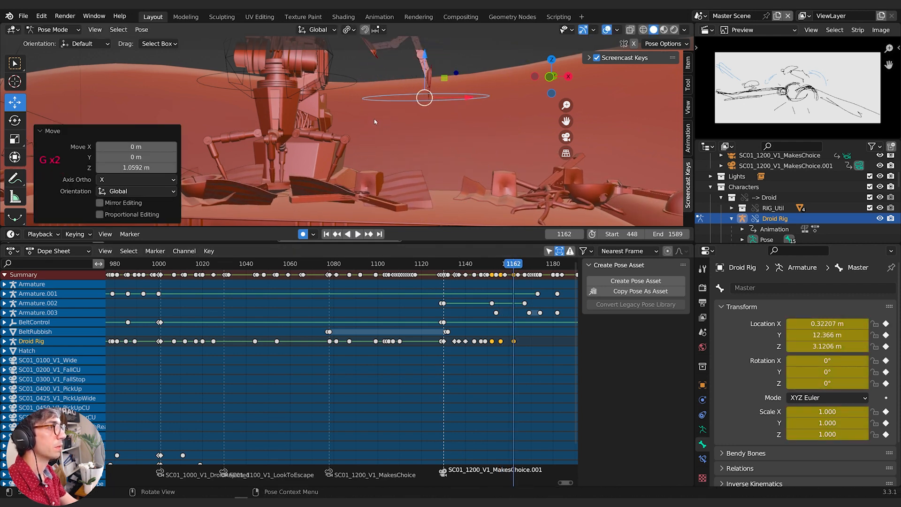
# Play back the droid's landing and second jump through frame 1164
pyautogui.moveTo(511, 264); pyautogui.dragTo(469, 280)
pyautogui.press('space')
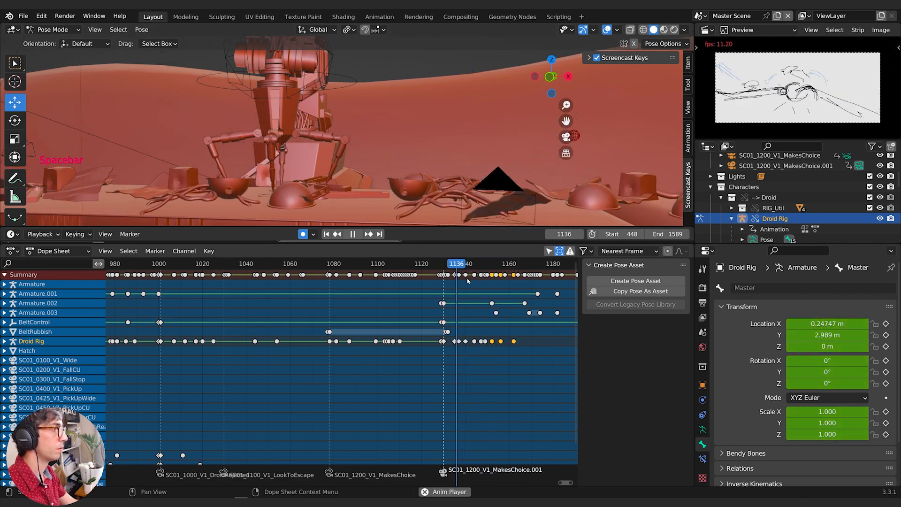
pyautogui.press('space')
pyautogui.scroll(-1, 460, 150)
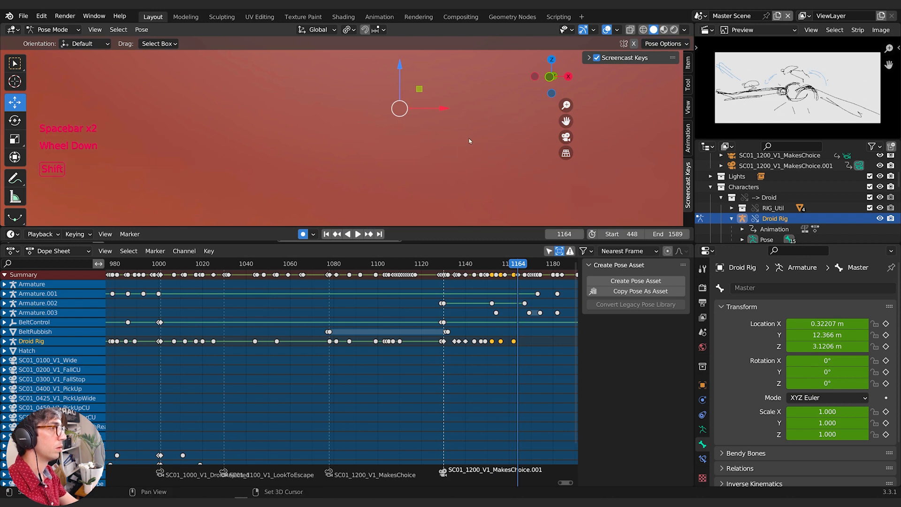
pyautogui.keyDown('shift'); pyautogui.moveTo(469, 141); pyautogui.dragTo(485, 159, button='middle'); pyautogui.keyUp('shift')
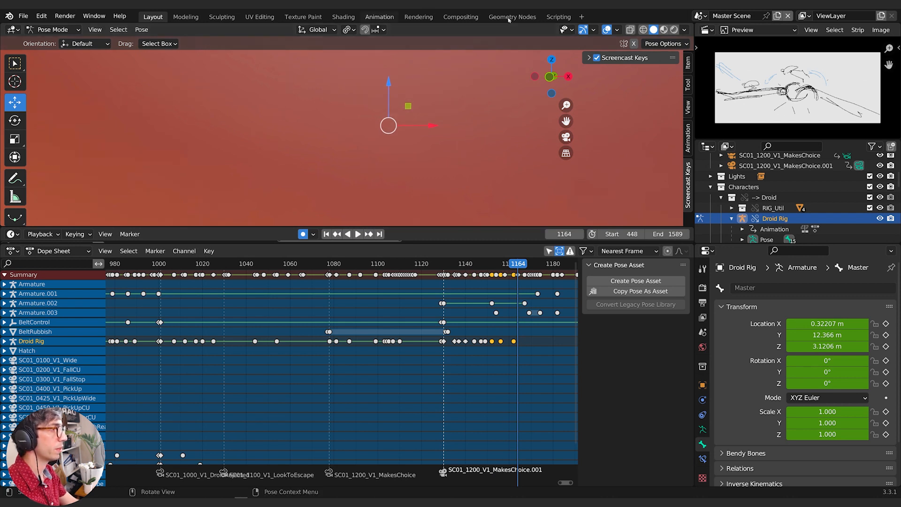
# Try a viewport clip start of 6.2 m and reset it to 0.1 m
pyautogui.click(688, 108)
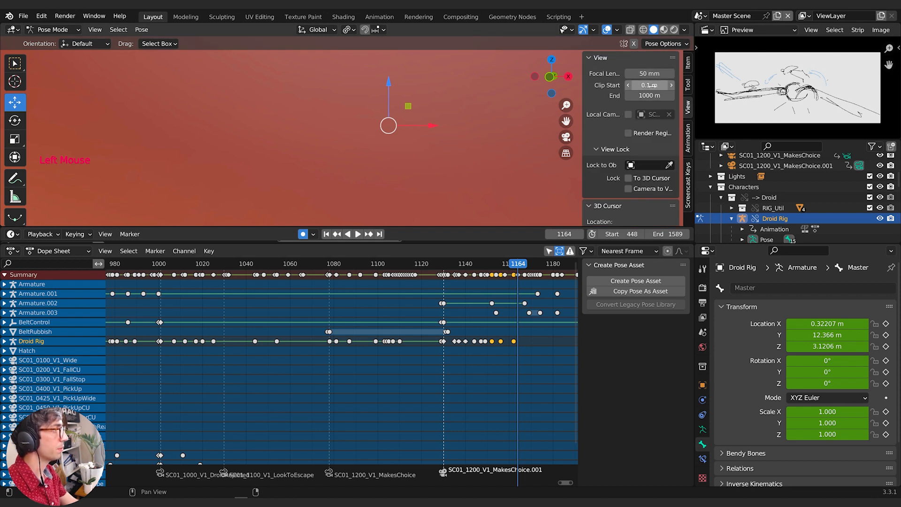
pyautogui.moveTo(650, 85); pyautogui.dragTo(663, 85)
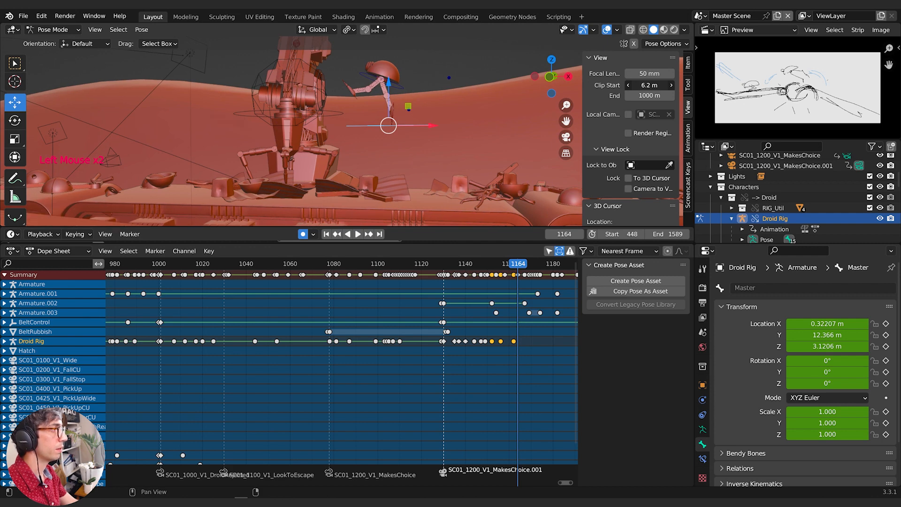
pyautogui.write('0.1')
pyautogui.press('Return')
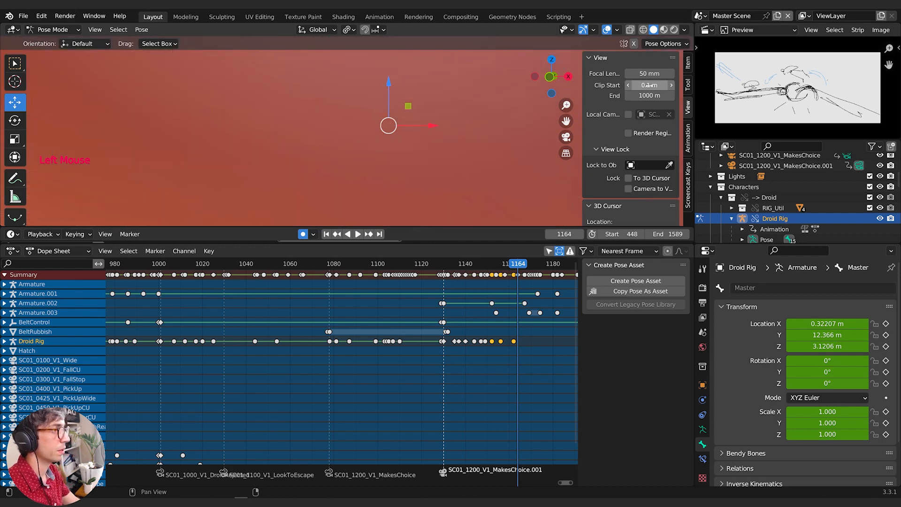
# Switch to Object Mode and exclude the RubbishPile and REF collections from the view layer
pyautogui.click(288, 122)
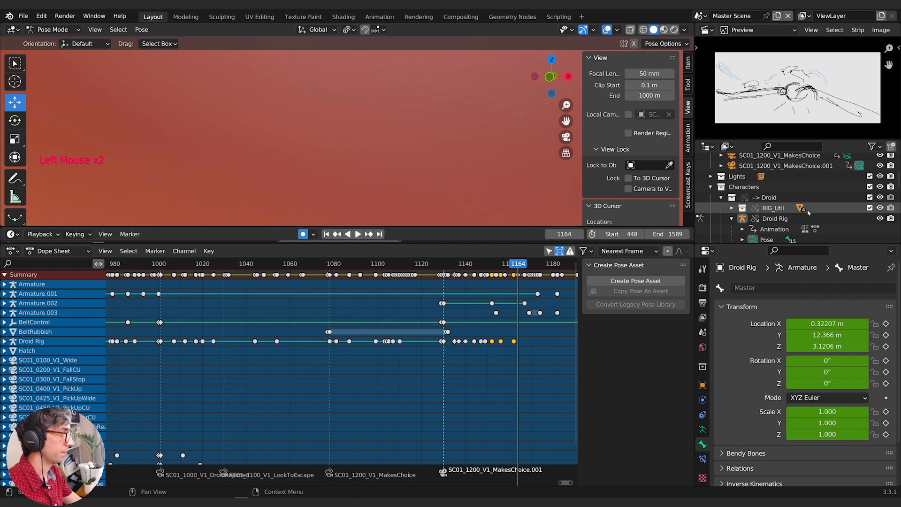
pyautogui.press('Tab')
pyautogui.click(349, 179)
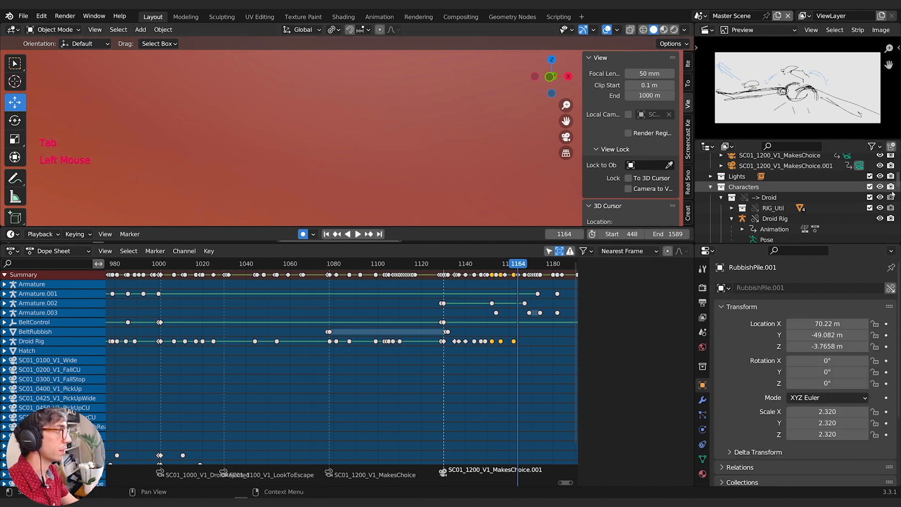
pyautogui.press('KP_Decimal')
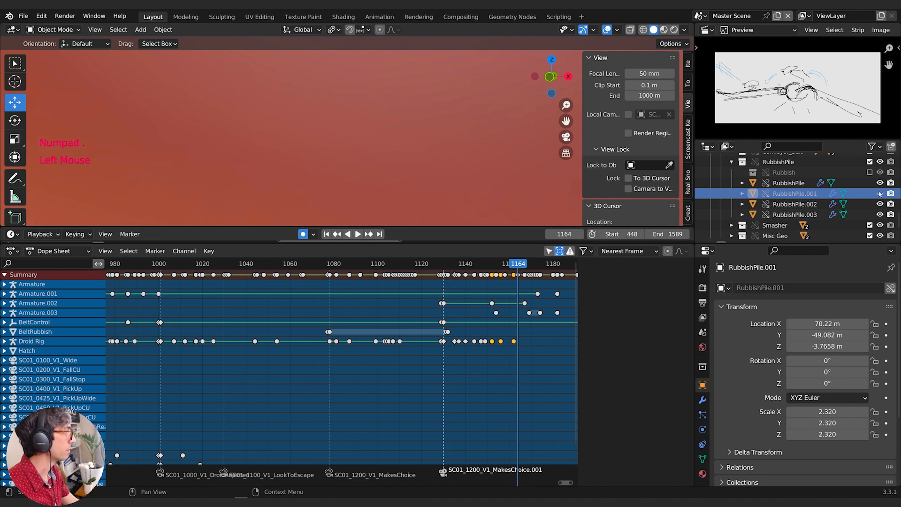
pyautogui.click(880, 194)
pyautogui.click(880, 183)
pyautogui.click(880, 193)
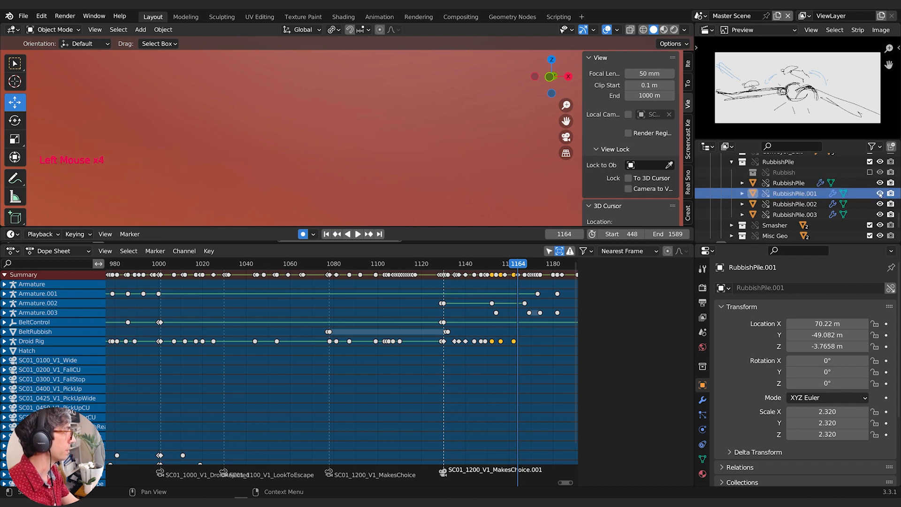
pyautogui.click(869, 161)
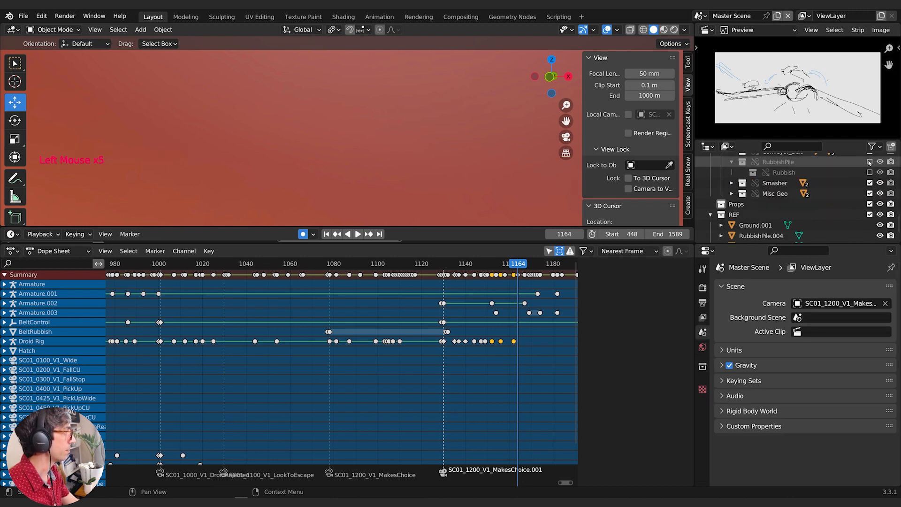
pyautogui.scroll(2, 870, 187)
pyautogui.click(870, 218)
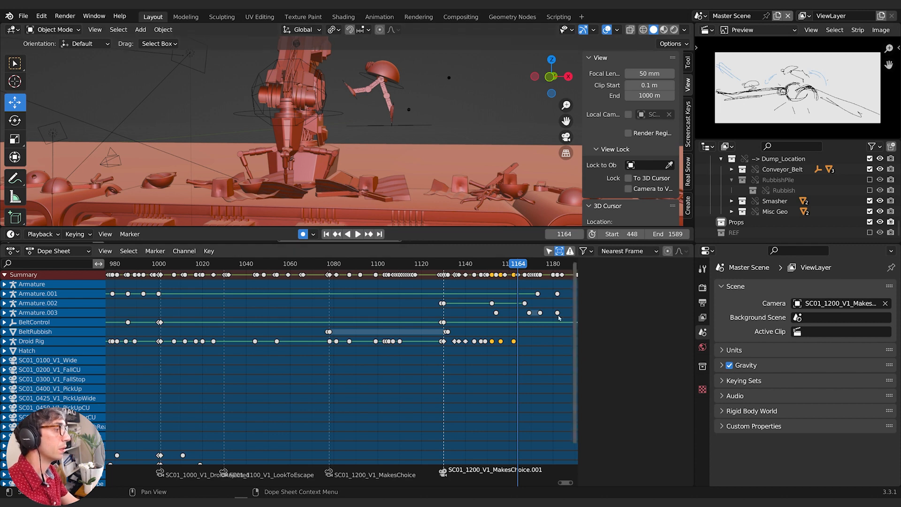
# Play the droid's jump sequence repeatedly from around frame 1131 to check its timing and arc along the conveyor belts
pyautogui.moveTo(559, 317); pyautogui.dragTo(491, 312, button='middle')
pyautogui.moveTo(451, 266); pyautogui.dragTo(380, 270)
pyautogui.scroll(-1, 439, 137)
pyautogui.keyDown('shift'); pyautogui.moveTo(443, 139); pyautogui.dragTo(497, 188, button='middle'); pyautogui.keyUp('shift')
pyautogui.press('n')
pyautogui.press('space')
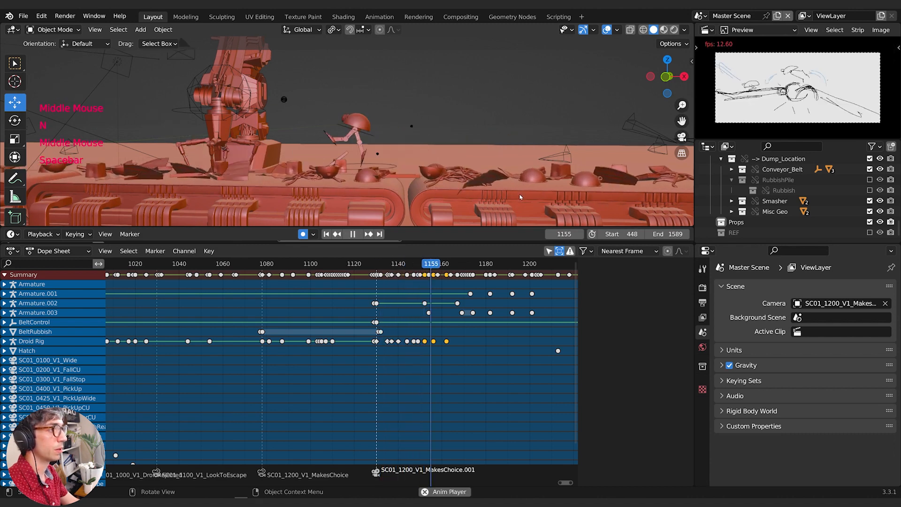
pyautogui.press('space')
pyautogui.click(397, 267)
pyautogui.press('space')
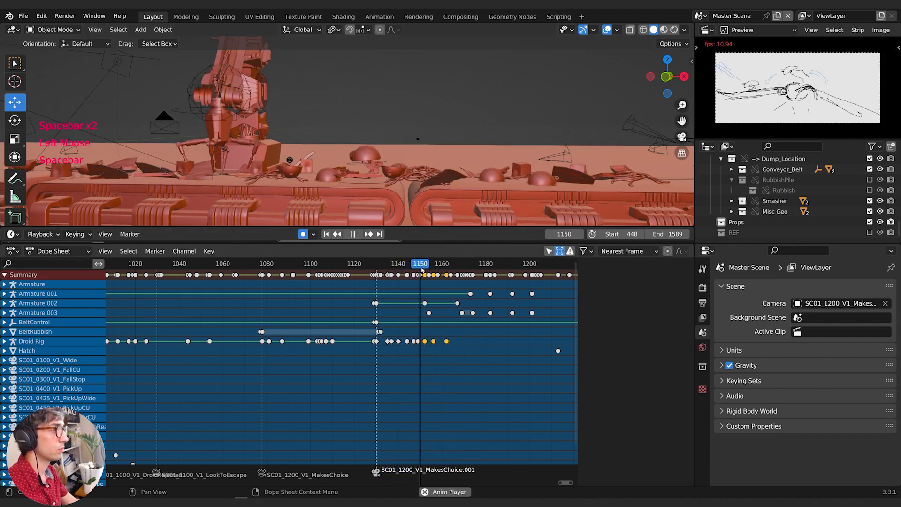
pyautogui.click(379, 264)
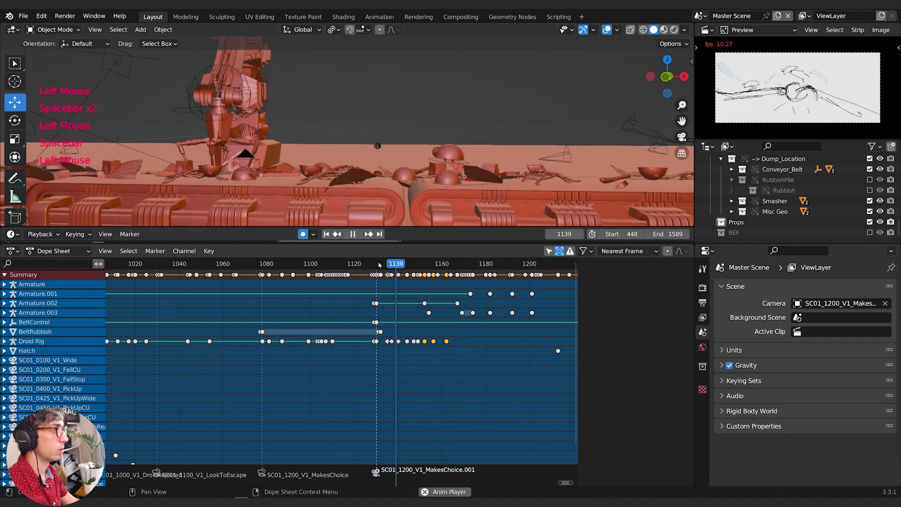
pyautogui.click(380, 265)
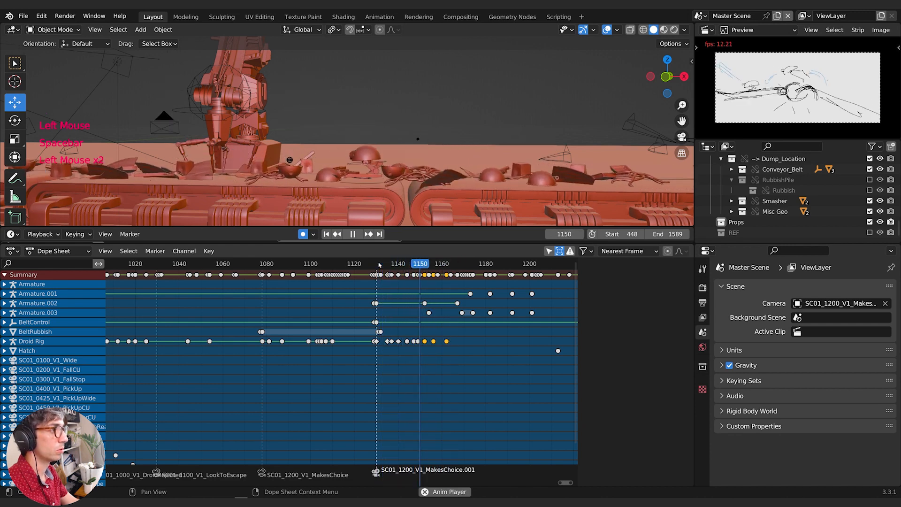
pyautogui.click(379, 265)
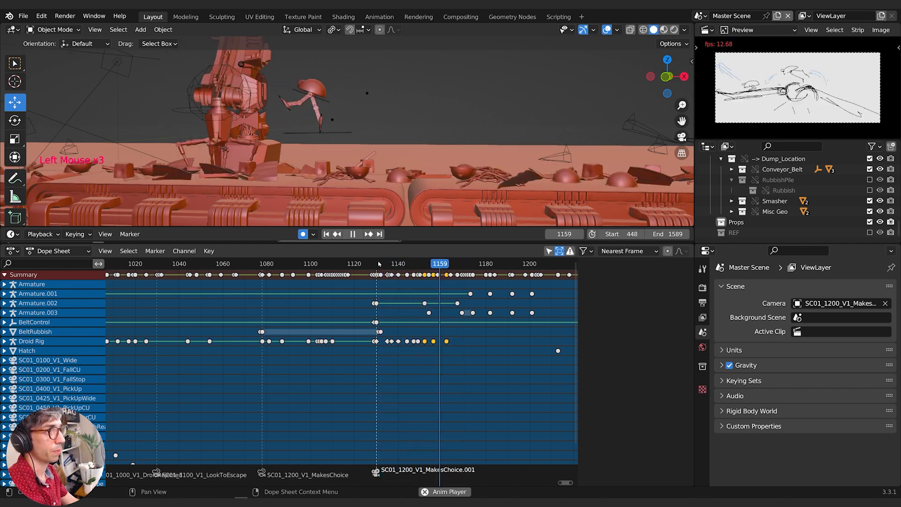
pyautogui.press('space')
# Select the robot arm's Armature.002 and play the shot from frame 1131 to compare it with the droid's jump
pyautogui.keyDown('shift'); pyautogui.moveTo(301, 152); pyautogui.dragTo(382, 148, button='middle'); pyautogui.keyUp('shift')
pyautogui.click(272, 96)
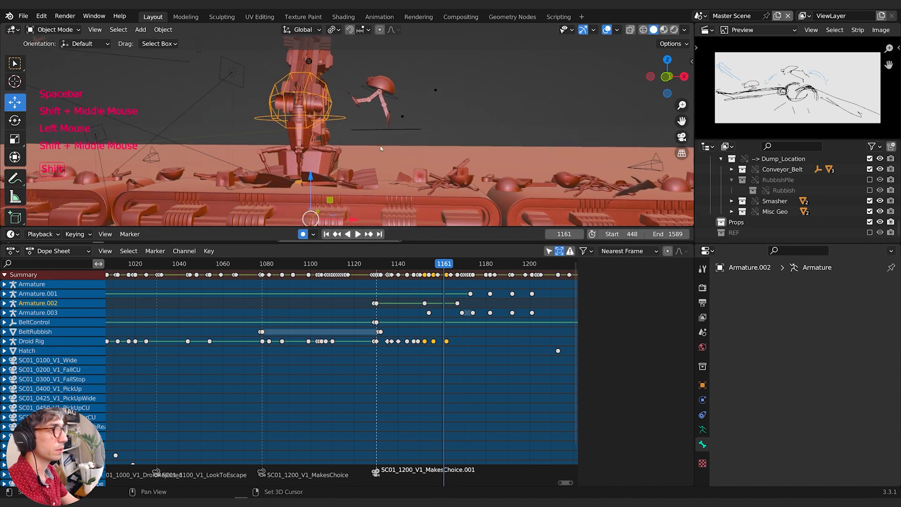
pyautogui.keyDown('shift'); pyautogui.moveTo(403, 178); pyautogui.dragTo(420, 176, button='middle'); pyautogui.keyUp('shift')
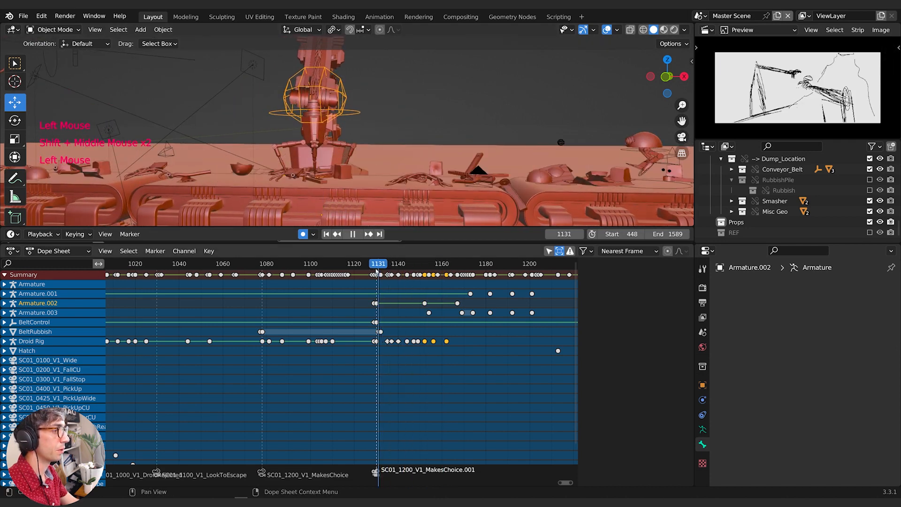
pyautogui.press('space')
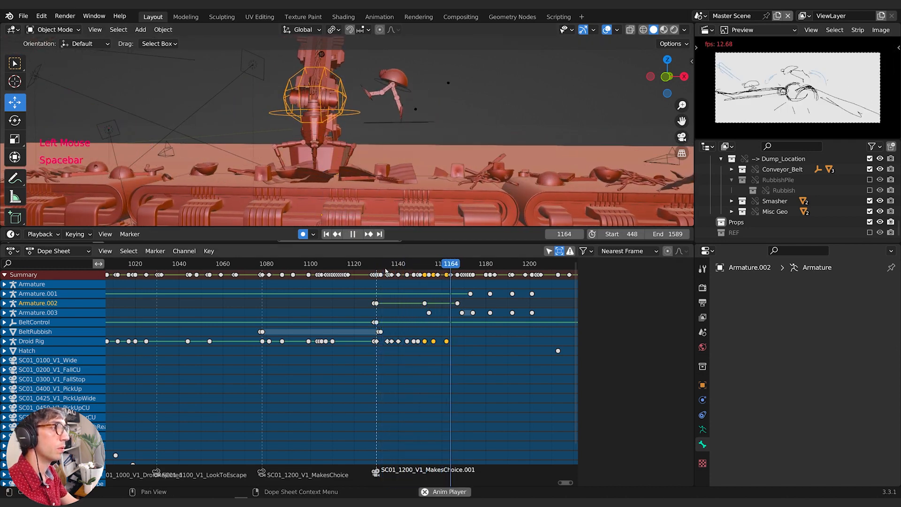
pyautogui.press('space')
# Raise the RoboHand.Target control of Armature.002 along global Z to a local Y of about -6.86 m at frame 1131
pyautogui.moveTo(449, 264); pyautogui.dragTo(378, 270)
pyautogui.press('Tab')
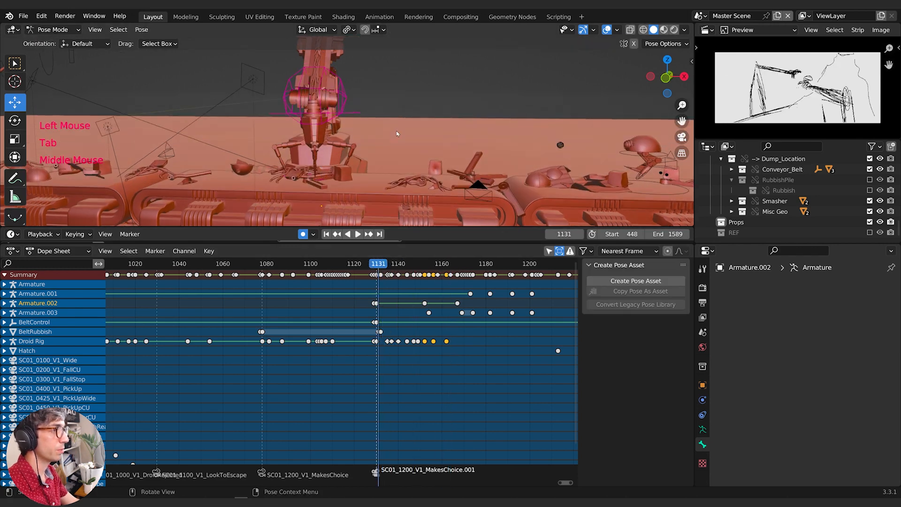
pyautogui.moveTo(396, 131); pyautogui.dragTo(390, 141, button='middle')
pyautogui.keyDown('shift'); pyautogui.moveTo(390, 141); pyautogui.dragTo(382, 153, button='middle'); pyautogui.keyUp('shift')
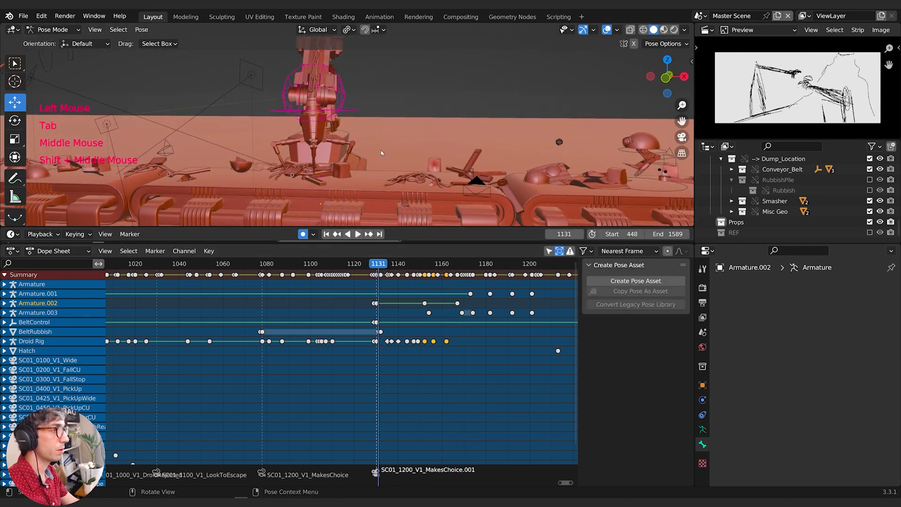
pyautogui.click(353, 108)
pyautogui.press('g')
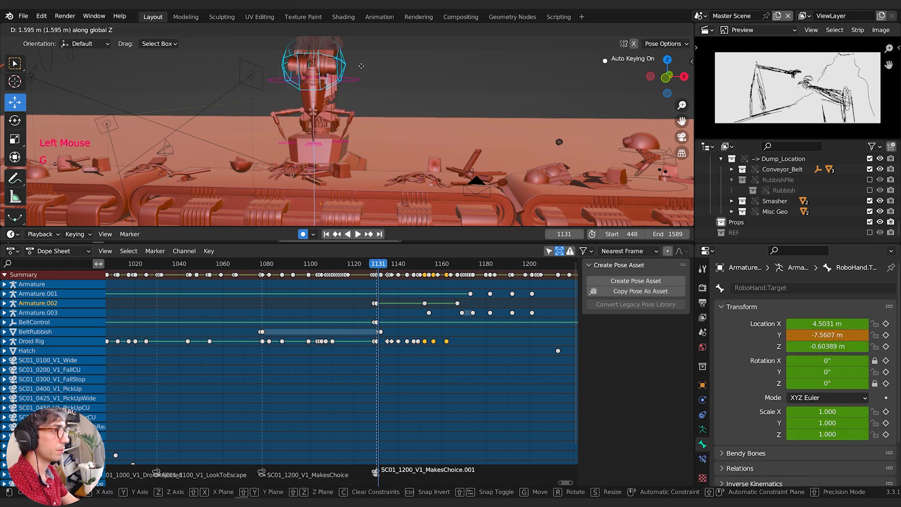
pyautogui.click(385, 75)
pyautogui.keyDown('shift'); pyautogui.moveTo(392, 70); pyautogui.dragTo(399, 94, button='middle'); pyautogui.keyUp('shift')
pyautogui.press('g')
pyautogui.click(408, 109)
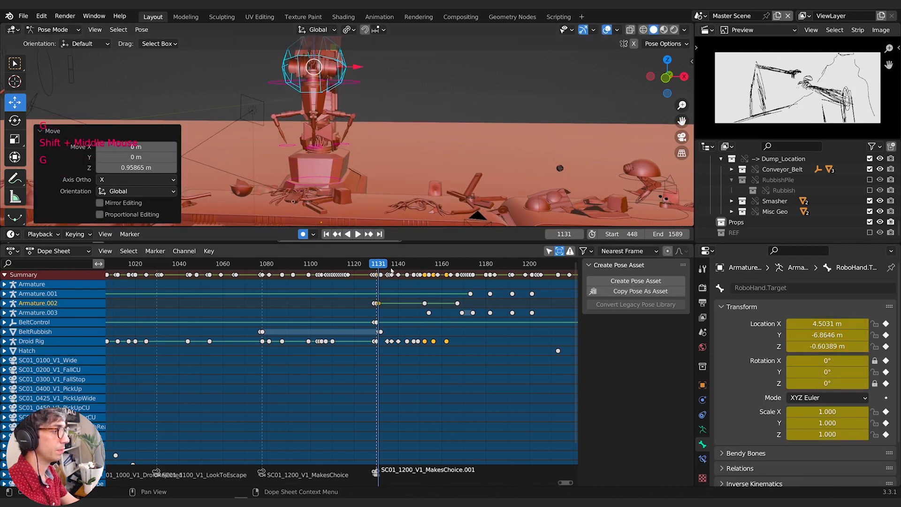
# Move Armature.002's raised-hand keyframe from frame 1131 to frame 1130 in the dope sheet
pyautogui.moveTo(378, 264); pyautogui.dragTo(376, 264)
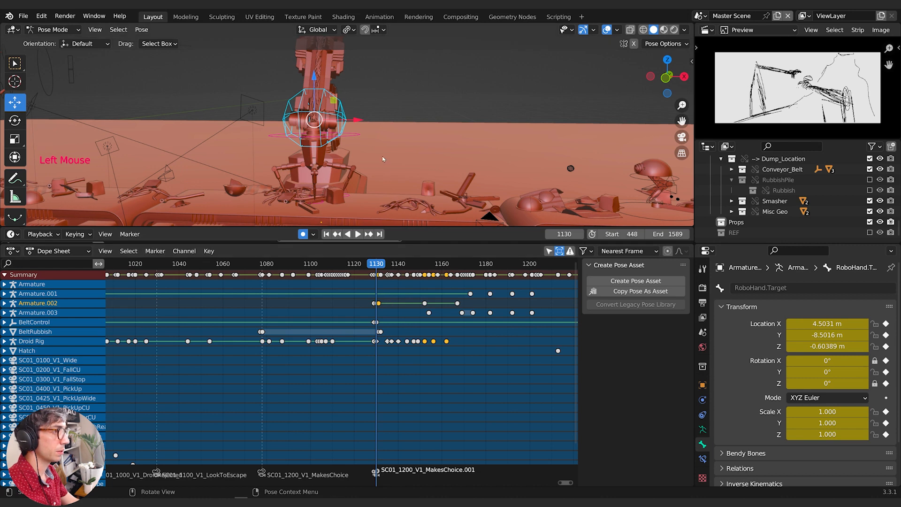
pyautogui.scroll(8, 425, 306)
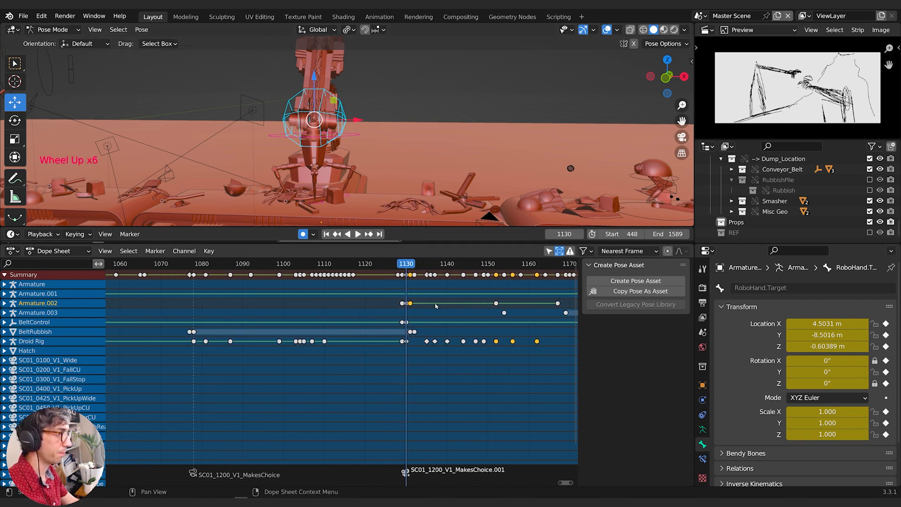
pyautogui.scroll(-1, 427, 305)
pyautogui.scroll(1, 427, 306)
pyautogui.click(429, 304)
pyautogui.click(429, 304)
pyautogui.press('g')
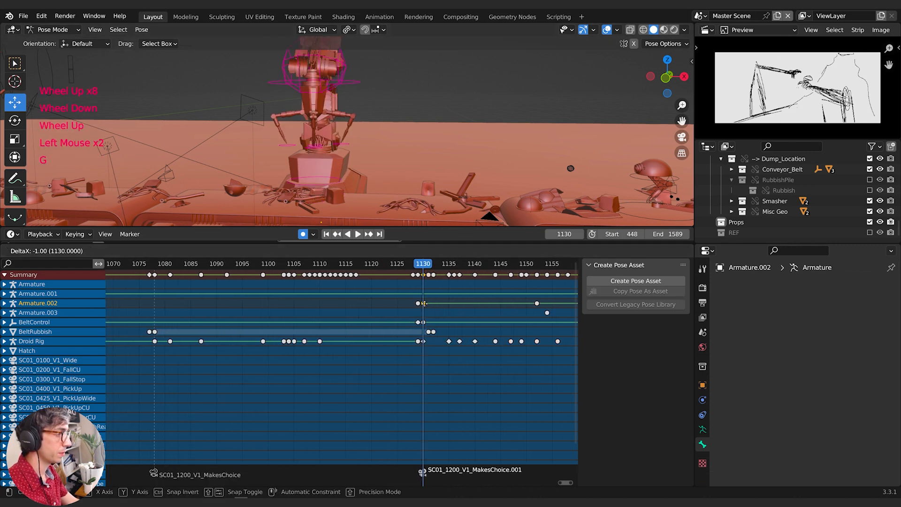
pyautogui.click(423, 304)
# Delete Armature.002's two remaining keyframes after frame 1150
pyautogui.keyDown('shift'); pyautogui.moveTo(544, 302); pyautogui.dragTo(317, 303, button='middle'); pyautogui.keyUp('shift')
pyautogui.scroll(1, 317, 303)
pyautogui.click(297, 302)
pyautogui.press('b')
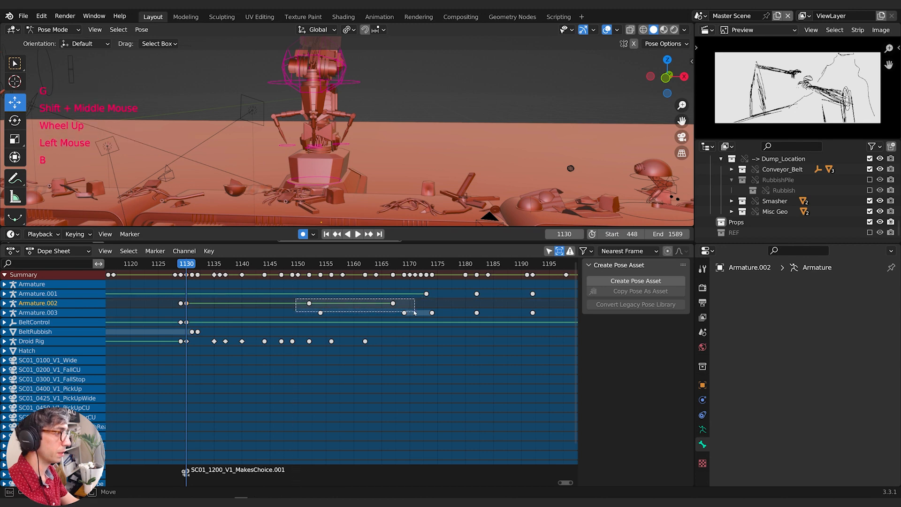
pyautogui.moveTo(415, 312); pyautogui.dragTo(411, 308)
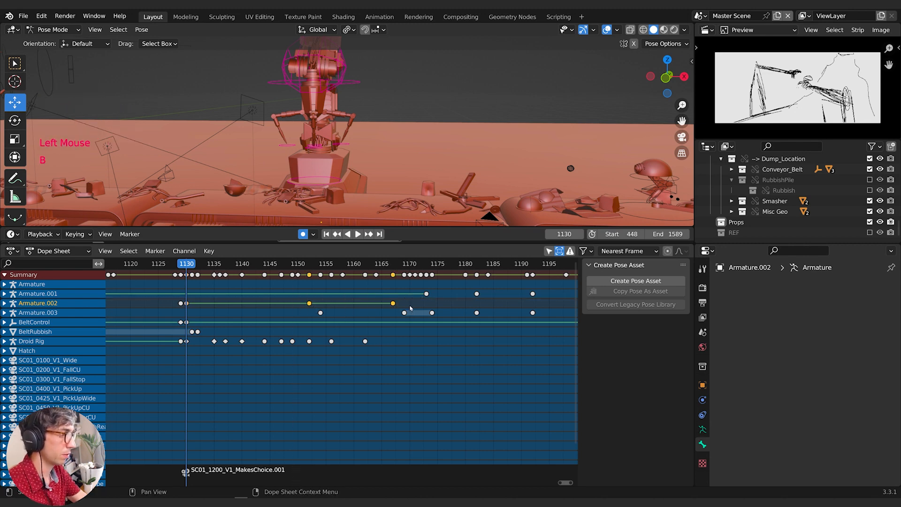
pyautogui.scroll(-11, 410, 308)
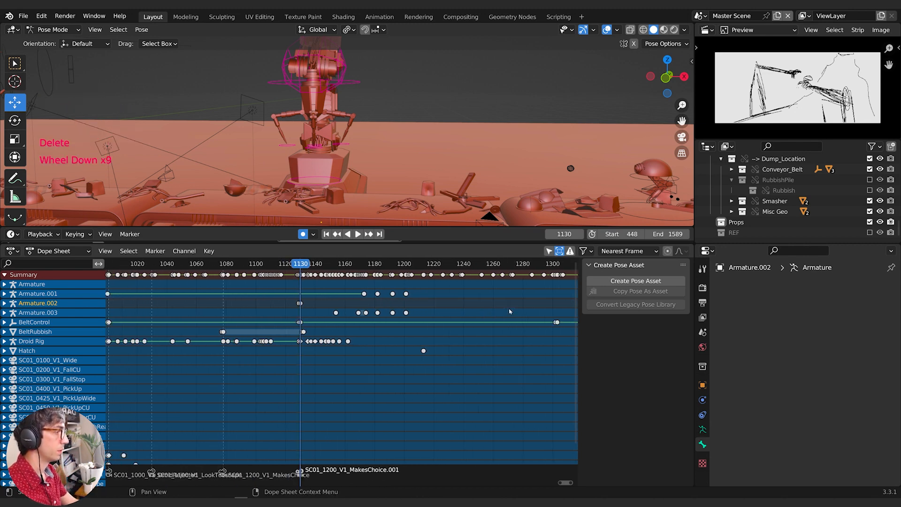
# Look over the armature and belt keyframe rows across the film's full range in the dope sheet
pyautogui.scroll(-2, 520, 310)
pyautogui.scroll(1, 451, 323)
pyautogui.scroll(-3, 450, 324)
pyautogui.scroll(1, 399, 331)
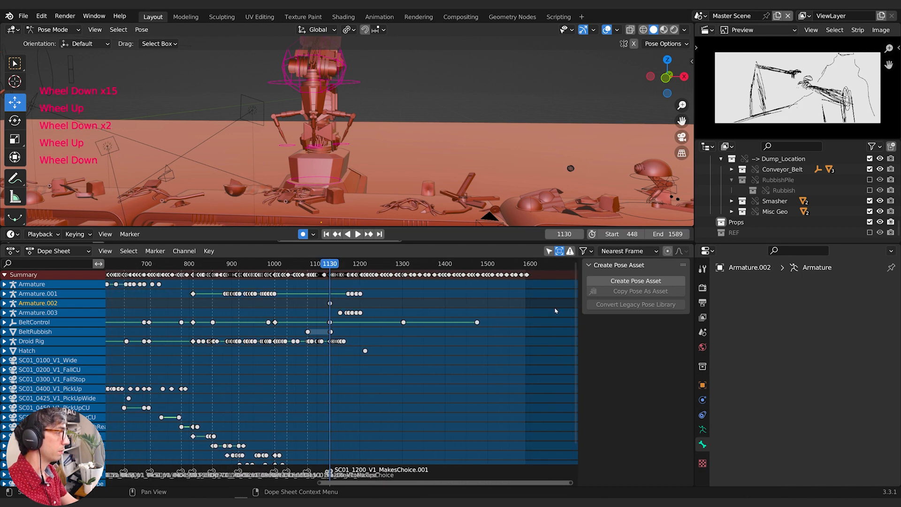
pyautogui.scroll(-1, 380, 335)
pyautogui.scroll(3, 376, 338)
pyautogui.scroll(-1, 370, 343)
pyautogui.scroll(6, 366, 348)
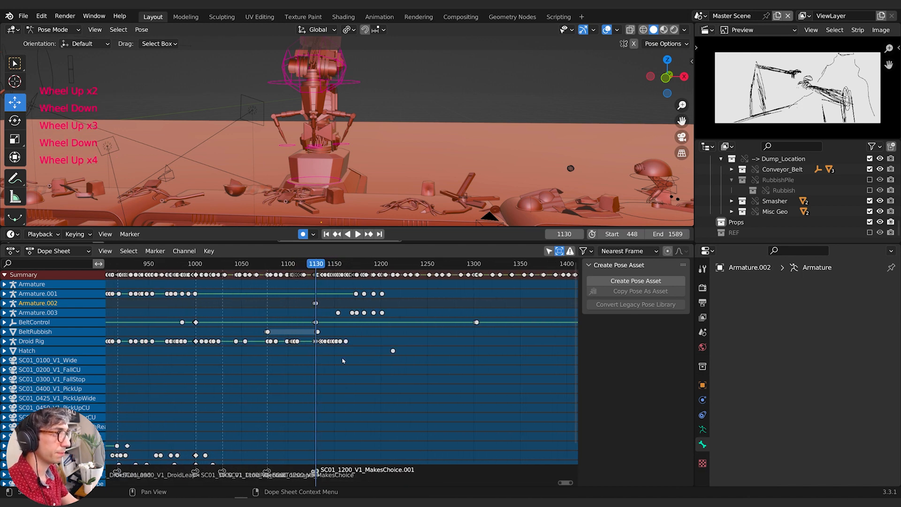
pyautogui.scroll(-1, 353, 358)
pyautogui.scroll(1, 354, 359)
pyautogui.scroll(-1, 356, 359)
pyautogui.scroll(1, 358, 359)
pyautogui.keyDown('shift'); pyautogui.moveTo(363, 360); pyautogui.dragTo(347, 359, button='middle'); pyautogui.keyUp('shift')
# Lower the RoboHand.Target control along global Z to a local Y of about -7.44 m at frame 1146
pyautogui.moveTo(292, 265); pyautogui.dragTo(309, 268)
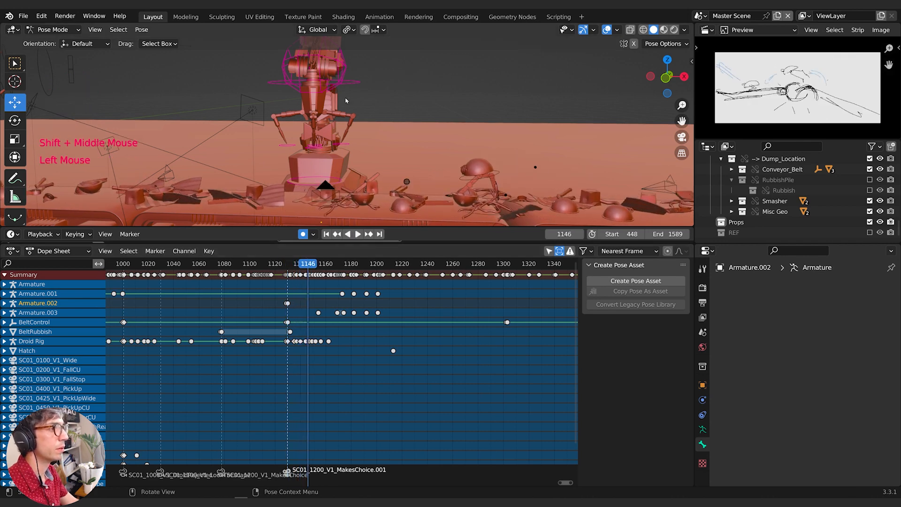
pyautogui.click(344, 71)
pyautogui.press('g')
pyautogui.press('z')
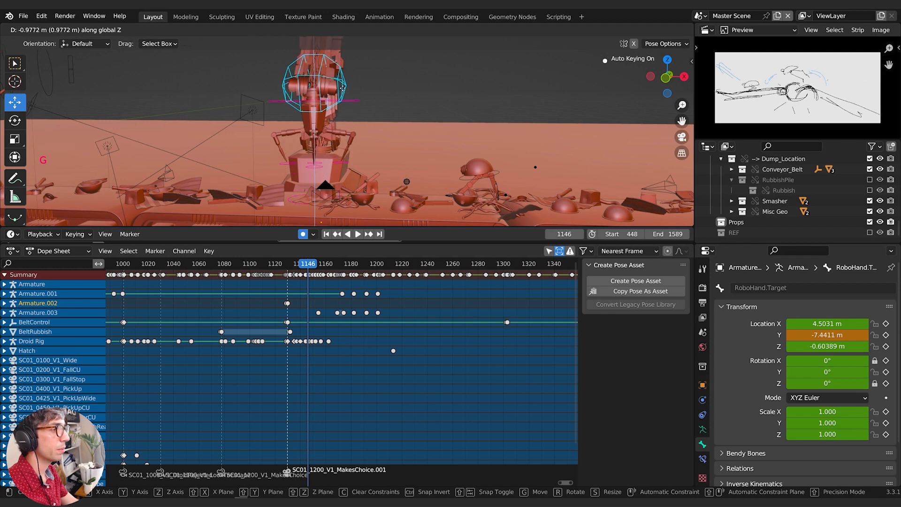
pyautogui.click(343, 89)
# Scale the Finger-MasterTarget control down to about 1.345 just after frame 1130 to close the robot hand's fingers
pyautogui.click(304, 205)
pyautogui.click(306, 206)
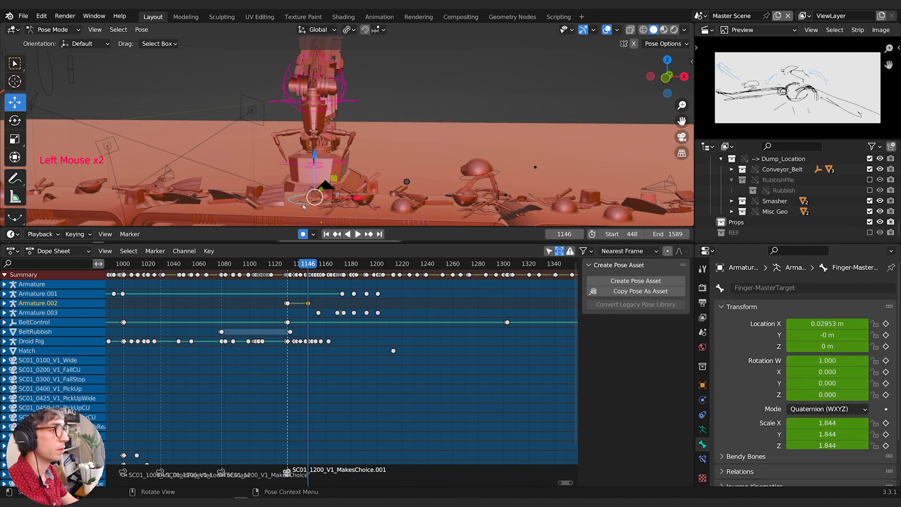
pyautogui.moveTo(306, 264); pyautogui.dragTo(293, 267)
pyautogui.press('s')
pyautogui.click(305, 227)
# Move Armature.002's new finger-scale keyframe back to frame 1130
pyautogui.scroll(2, 299, 291)
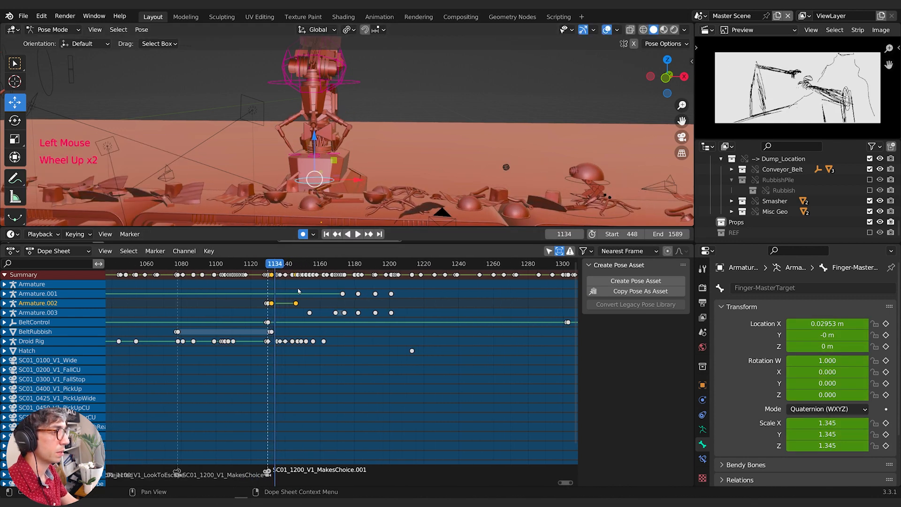
pyautogui.scroll(2, 299, 291)
pyautogui.moveTo(298, 292); pyautogui.dragTo(308, 300, button='middle')
pyautogui.scroll(2, 308, 300)
pyautogui.click(311, 305)
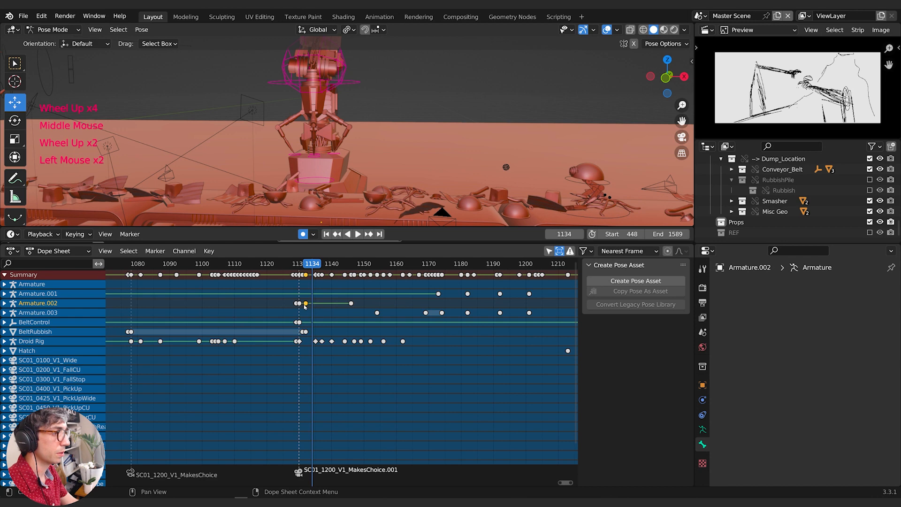
pyautogui.press('g')
pyautogui.click(299, 306)
# Set the interpolation of Armature.002's keyframes at frames 1130 and 1146 to Bezier
pyautogui.moveTo(305, 266); pyautogui.dragTo(353, 277)
pyautogui.press('b')
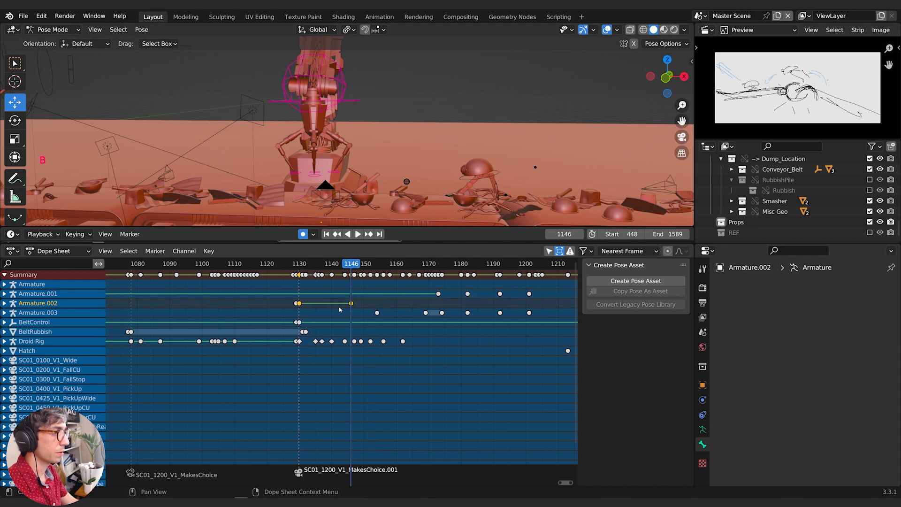
pyautogui.rightClick(340, 309)
pyautogui.moveTo(356, 305)
pyautogui.click(394, 344)
pyautogui.moveTo(347, 264)
pyautogui.mouseDown()
pyautogui.moveTo(299, 265)
pyautogui.moveTo(344, 266)
pyautogui.mouseUp()
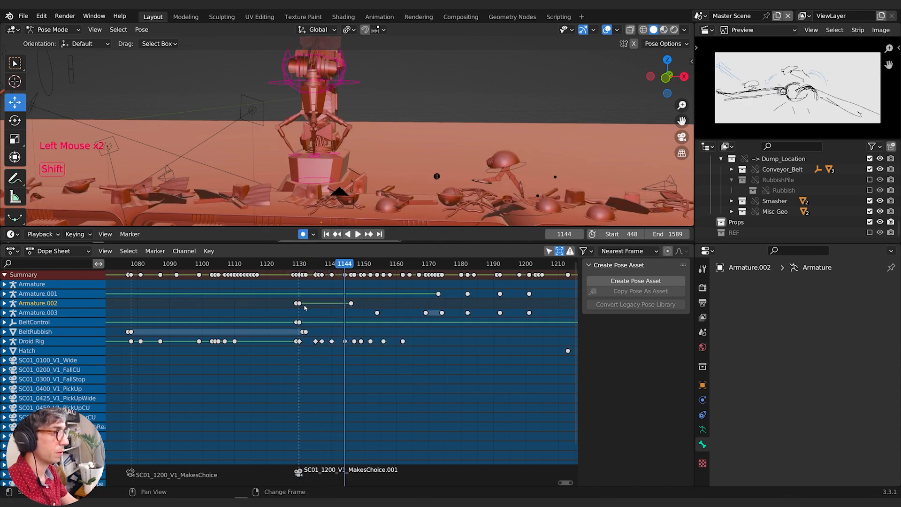
pyautogui.keyDown('shift'); pyautogui.click(352, 303); pyautogui.keyUp('shift')
pyautogui.rightClick(351, 305)
pyautogui.moveTo(351, 307)
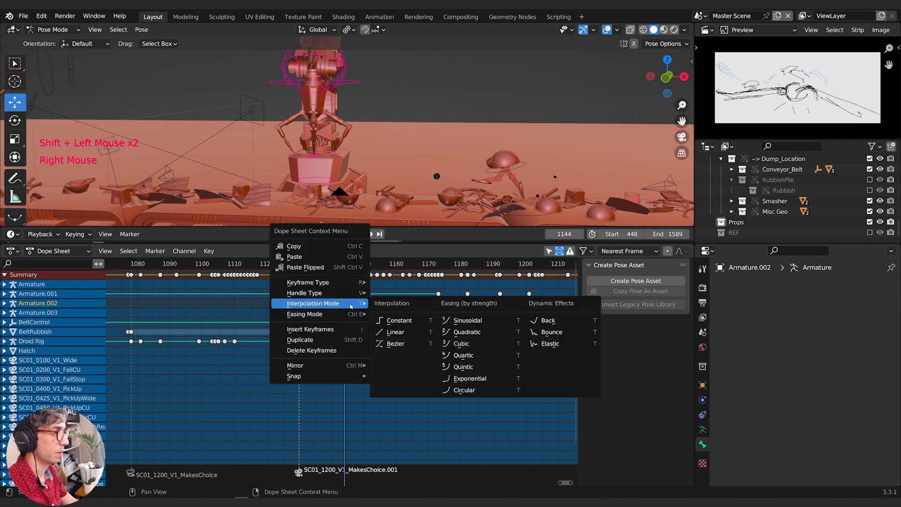
pyautogui.click(388, 343)
# Scale the Finger-MasterTarget control up to about 2.005 at frame 1146 and scrub the hand's opening motion
pyautogui.moveTo(298, 269); pyautogui.dragTo(351, 271)
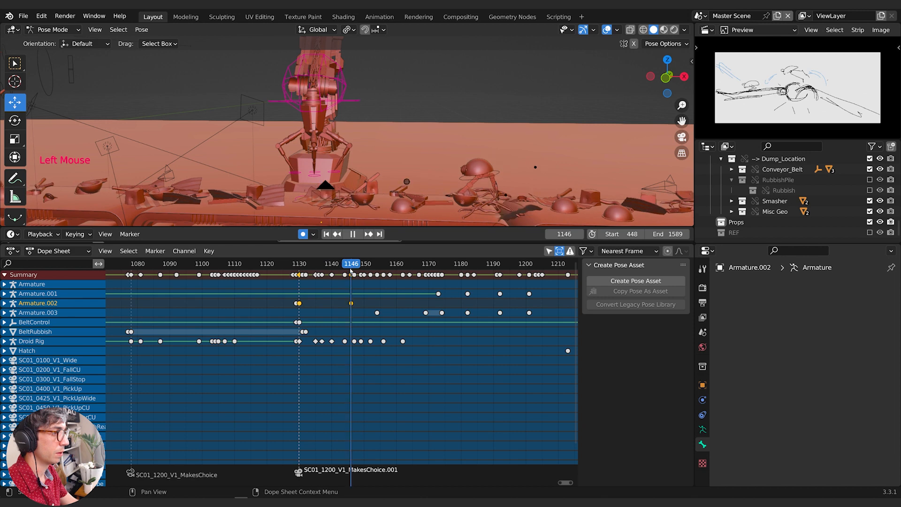
pyautogui.click(311, 202)
pyautogui.click(315, 201)
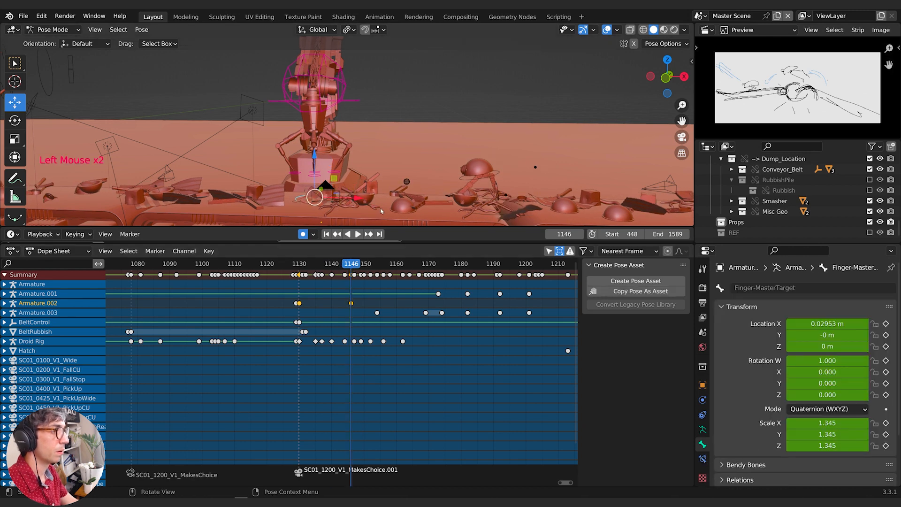
pyautogui.press('s')
pyautogui.click(412, 220)
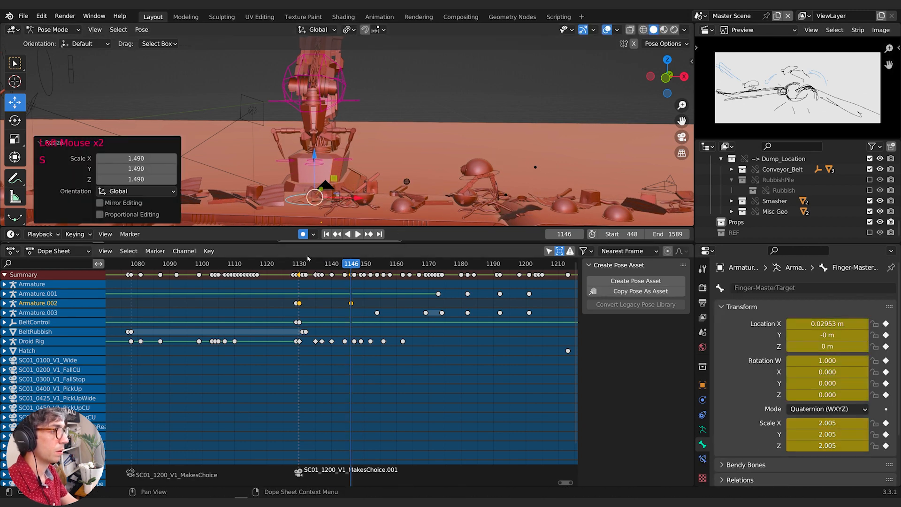
pyautogui.moveTo(299, 267); pyautogui.dragTo(354, 271)
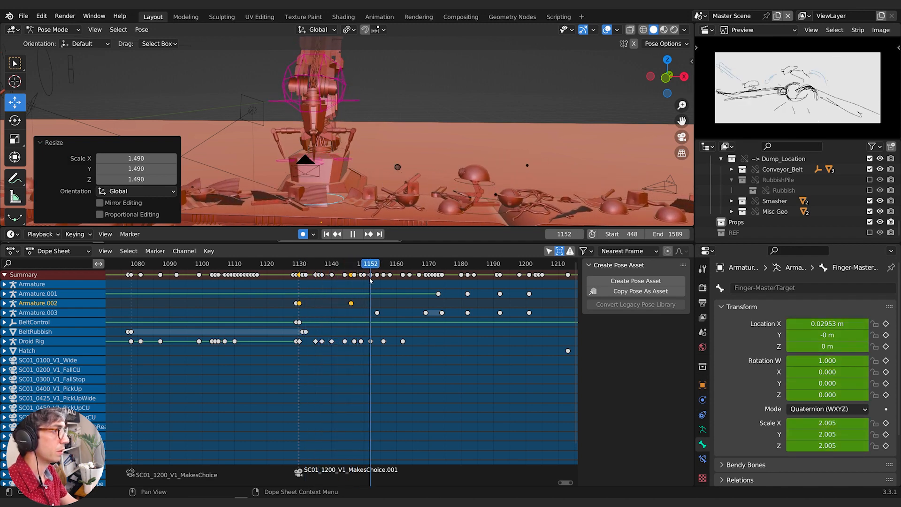
# Select the arm's MasterTarget control and key it at frame 1142 with a slight shift of about -0.12 m in X
pyautogui.click(353, 234)
pyautogui.moveTo(314, 197); pyautogui.dragTo(317, 193, button='middle')
pyautogui.moveTo(367, 123); pyautogui.dragTo(372, 102, button='middle')
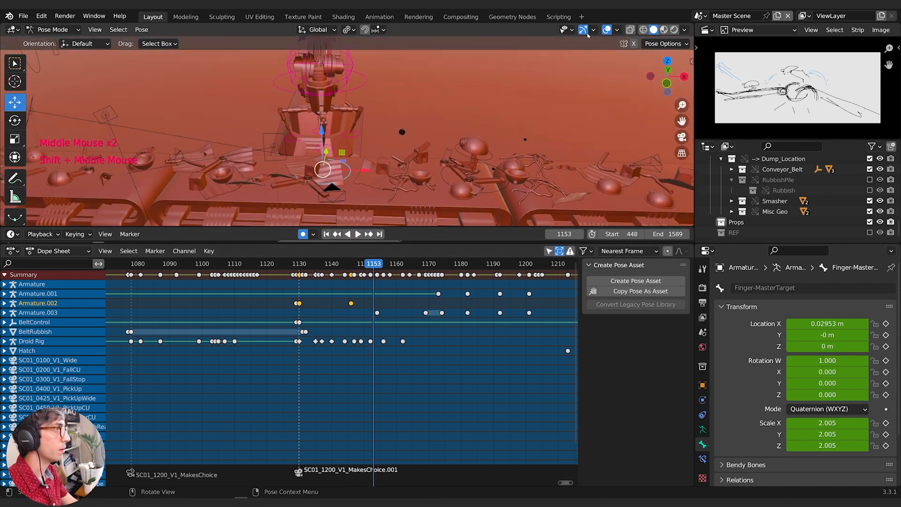
pyautogui.moveTo(352, 151); pyautogui.dragTo(363, 142, button='middle')
pyautogui.click(340, 205)
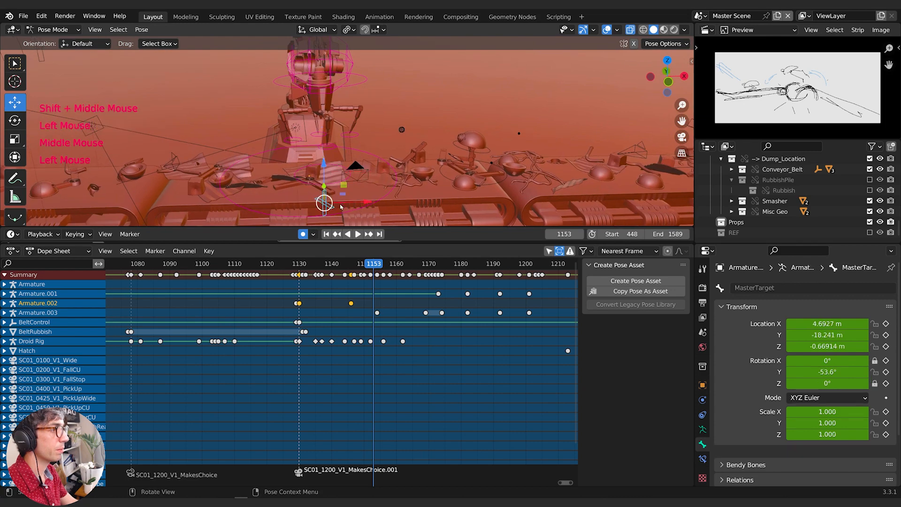
pyautogui.keyDown('shift'); pyautogui.moveTo(353, 205); pyautogui.dragTo(330, 189, button='middle'); pyautogui.keyUp('shift')
pyautogui.moveTo(329, 189); pyautogui.dragTo(323, 163, button='middle')
pyautogui.keyDown('shift'); pyautogui.moveTo(323, 163); pyautogui.dragTo(222, 160, button='middle'); pyautogui.keyUp('shift')
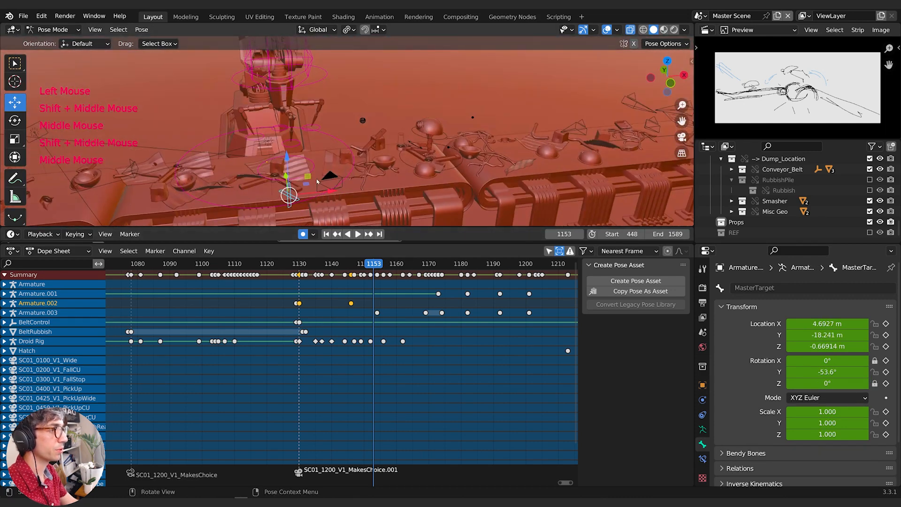
pyautogui.moveTo(317, 181); pyautogui.dragTo(316, 156, button='middle')
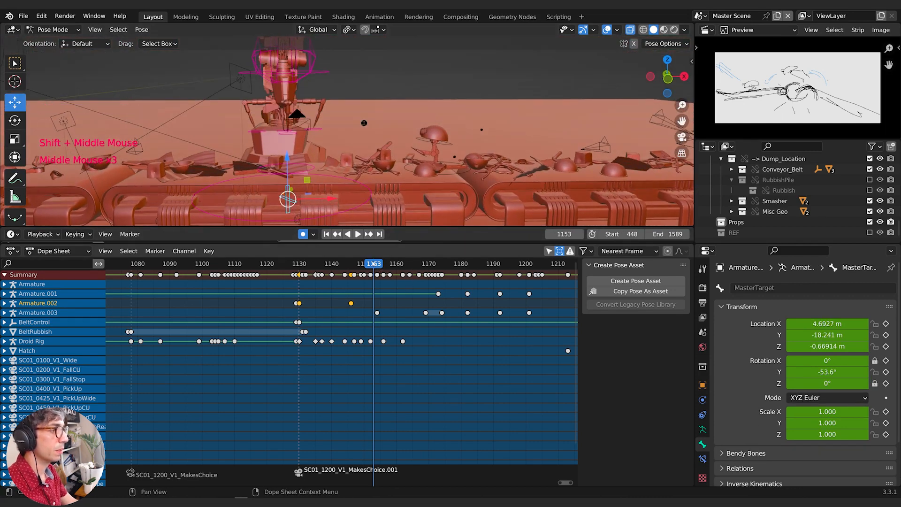
pyautogui.moveTo(374, 264)
pyautogui.mouseDown()
pyautogui.moveTo(313, 265)
pyautogui.moveTo(377, 266)
pyautogui.mouseUp()
pyautogui.press('g')
pyautogui.click(331, 223)
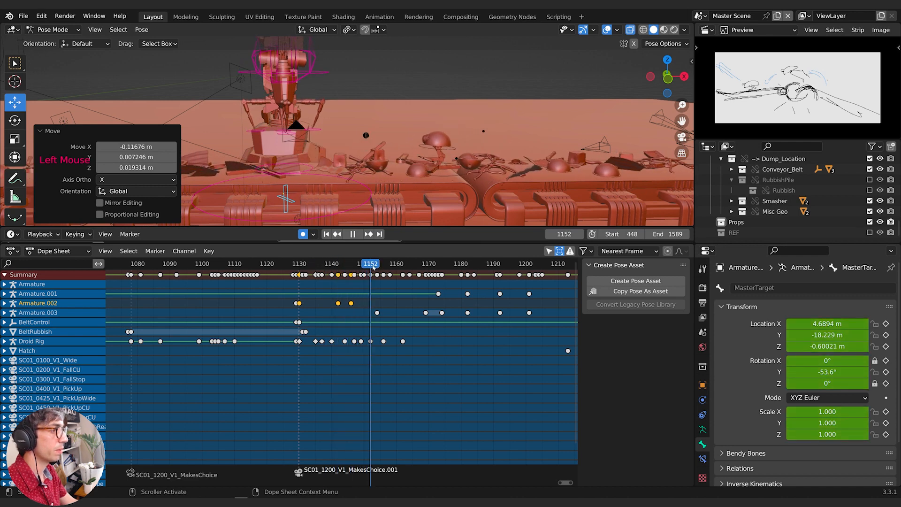
# Move the MasterTarget control onto the droid at frame 1154, to a local location of about 4.55, -15.82, -4.87 m
pyautogui.press('g')
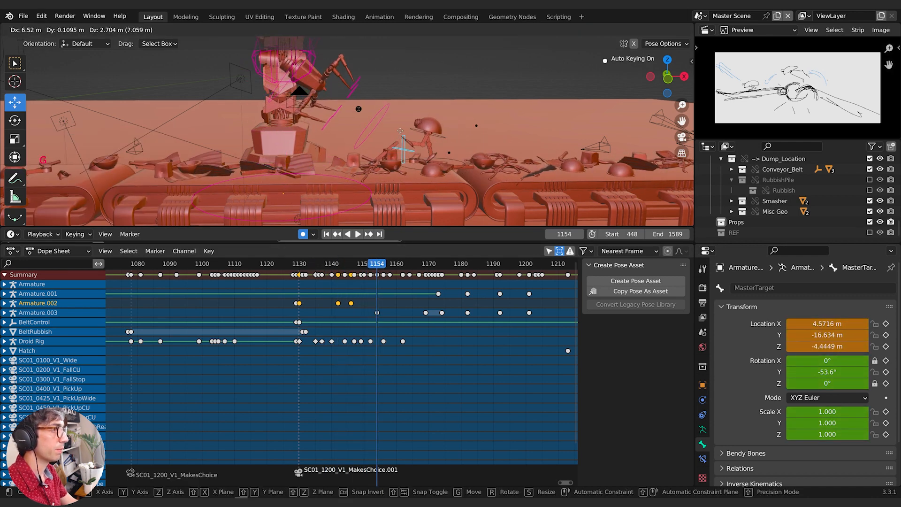
pyautogui.click(432, 121)
pyautogui.moveTo(432, 121); pyautogui.dragTo(371, 115, button='middle')
pyautogui.press('g')
pyautogui.click(360, 128)
pyautogui.scroll(3, 359, 129)
pyautogui.keyDown('shift'); pyautogui.moveTo(371, 115); pyautogui.dragTo(391, 175, button='middle'); pyautogui.keyUp('shift')
pyautogui.scroll(2, 369, 152)
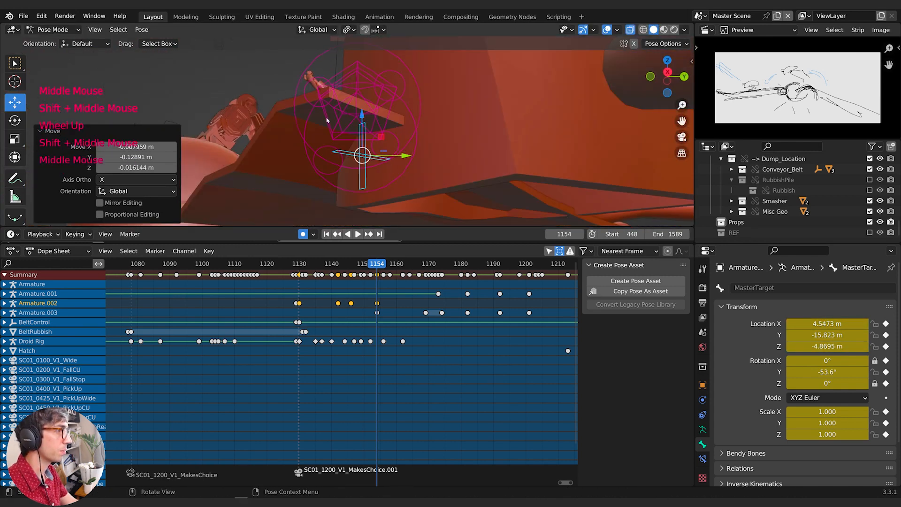
pyautogui.moveTo(327, 120); pyautogui.dragTo(403, 161, button='middle')
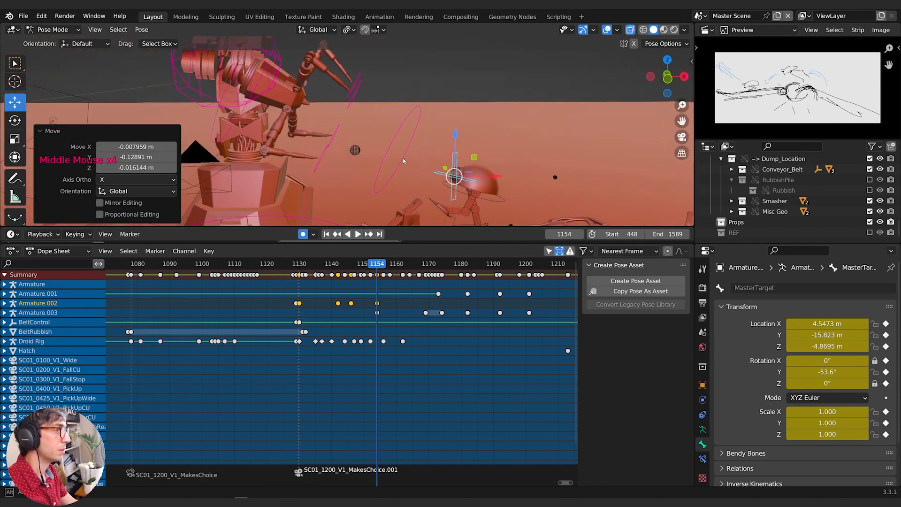
# Scale the Finger-MasterTarget control up to about 2.671 at frame 1154 and play the arm's reach towards the droid
pyautogui.scroll(-1, 402, 159)
pyautogui.moveTo(400, 154); pyautogui.dragTo(407, 154, button='middle')
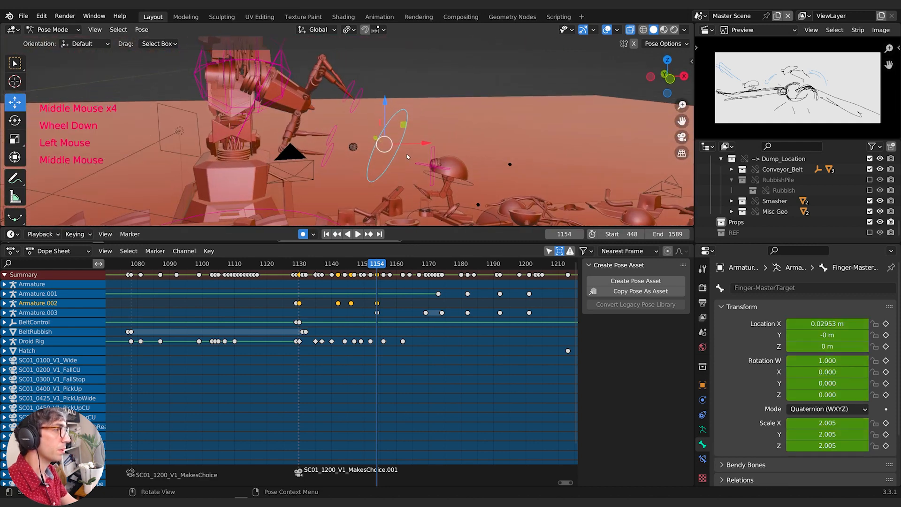
pyautogui.press('s')
pyautogui.click(418, 157)
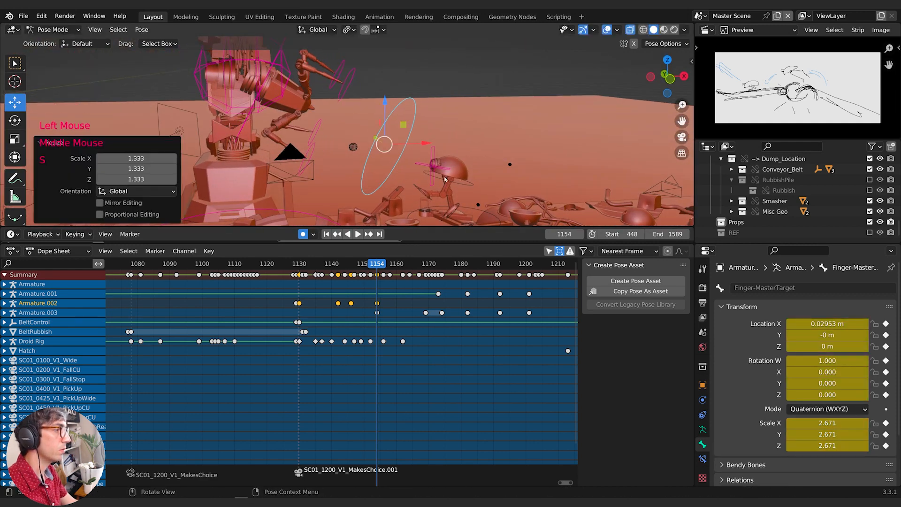
pyautogui.moveTo(377, 261); pyautogui.dragTo(400, 269)
pyautogui.moveTo(413, 155); pyautogui.dragTo(371, 138, button='middle')
pyautogui.scroll(-2, 421, 166)
pyautogui.click(357, 234)
# Lower the RoboHand.Target control about 1.75 m along global Z at frame 1142 and play back the motion
pyautogui.moveTo(382, 268); pyautogui.dragTo(337, 273)
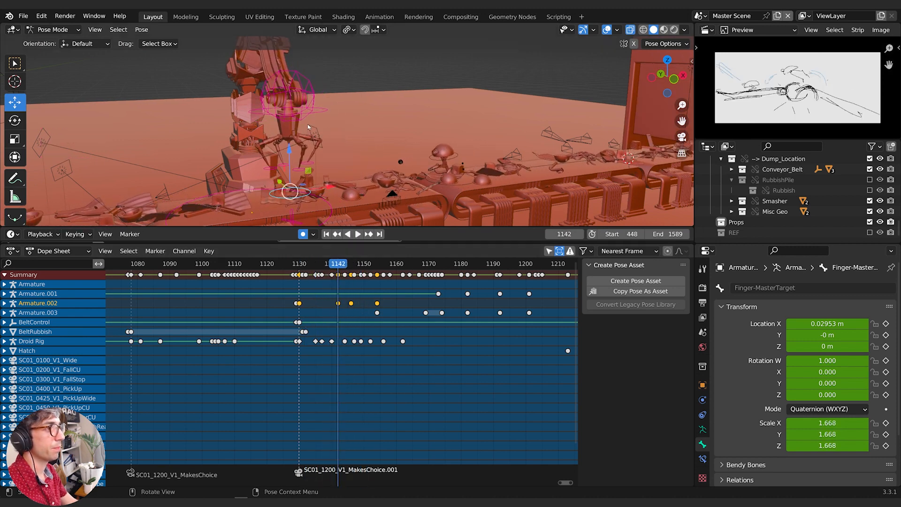
pyautogui.click(300, 104)
pyautogui.press('g')
pyautogui.press('z')
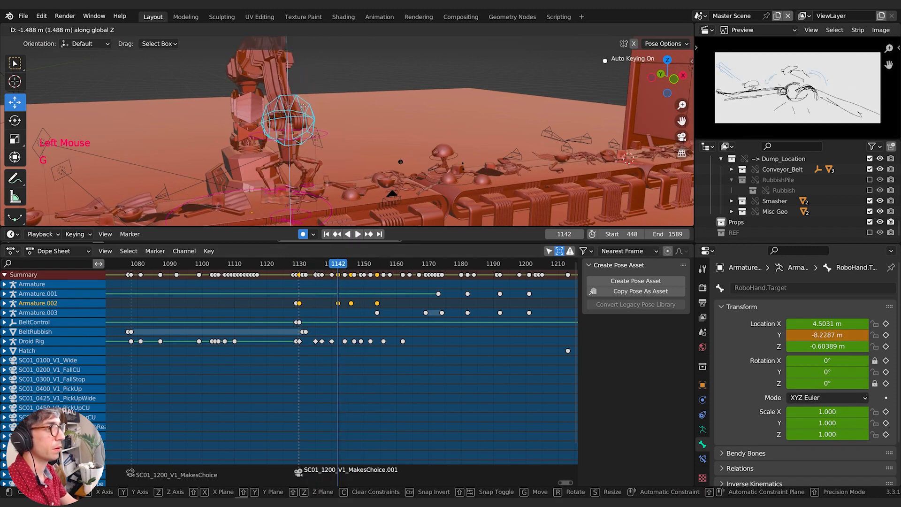
pyautogui.click(303, 112)
pyautogui.moveTo(303, 112)
pyautogui.mouseDown(button='middle')
pyautogui.moveTo(329, 115)
pyautogui.moveTo(289, 103)
pyautogui.mouseUp(button='middle')
pyautogui.moveTo(299, 265); pyautogui.dragTo(327, 270)
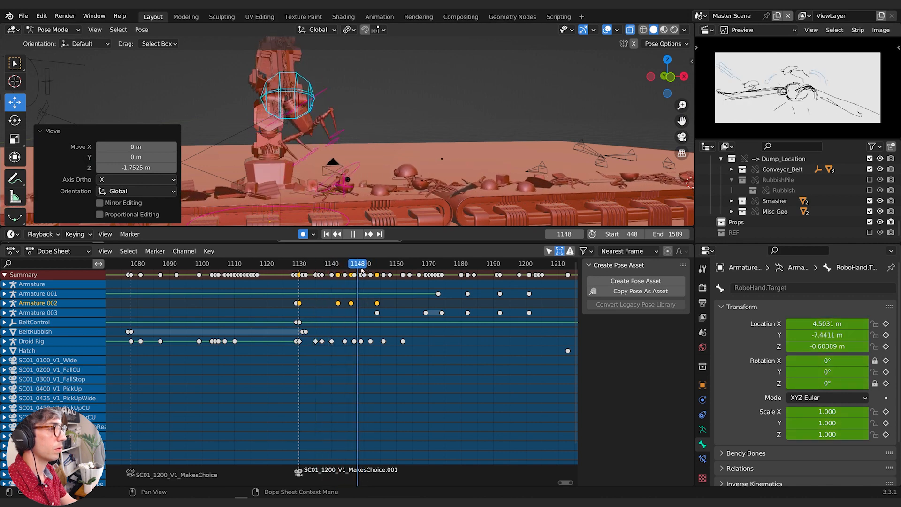
pyautogui.press('space')
# Lower the RoboHand.Target control along global Z to a local Y of about -8.91 m at frame 1154 and scrub the motion
pyautogui.moveTo(377, 267); pyautogui.dragTo(379, 265)
pyautogui.press('g')
pyautogui.press('z')
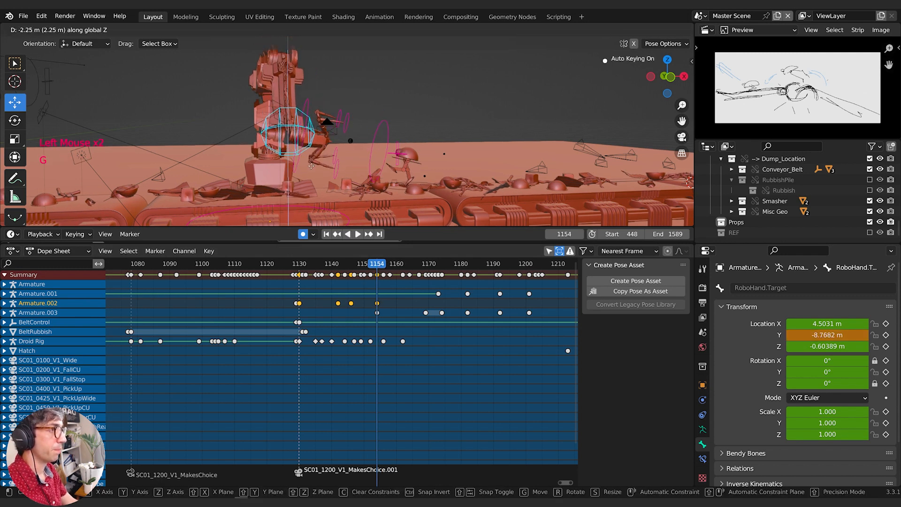
pyautogui.click(311, 170)
pyautogui.moveTo(302, 267); pyautogui.dragTo(377, 268)
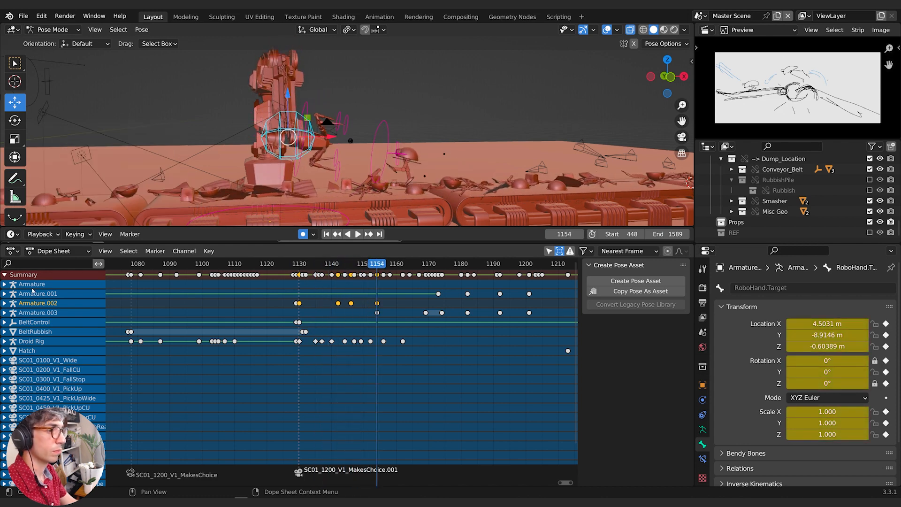
# Expand the Armature.002 action in the Dope Sheet down to its bone channels, with the RoboHand.Target control selected
pyautogui.click(4, 304)
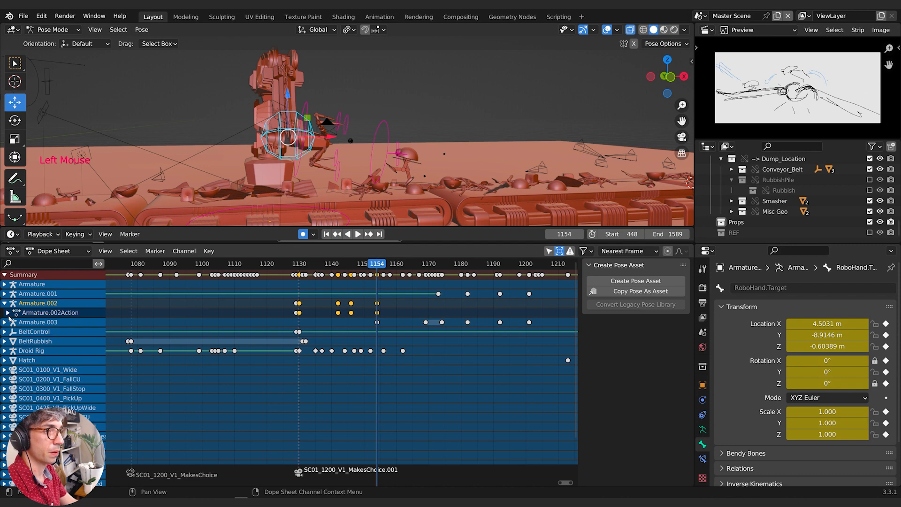
pyautogui.click(7, 313)
pyautogui.moveTo(247, 410); pyautogui.dragTo(250, 391, button='middle')
pyautogui.moveTo(147, 380); pyautogui.dragTo(245, 313, button='middle')
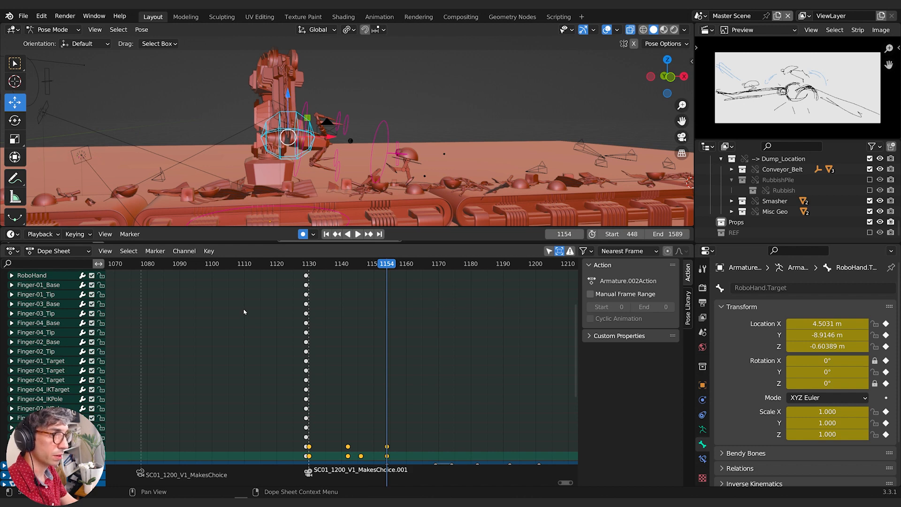
pyautogui.moveTo(210, 291); pyautogui.dragTo(206, 371, button='middle')
pyautogui.moveTo(241, 408); pyautogui.dragTo(246, 351, button='middle')
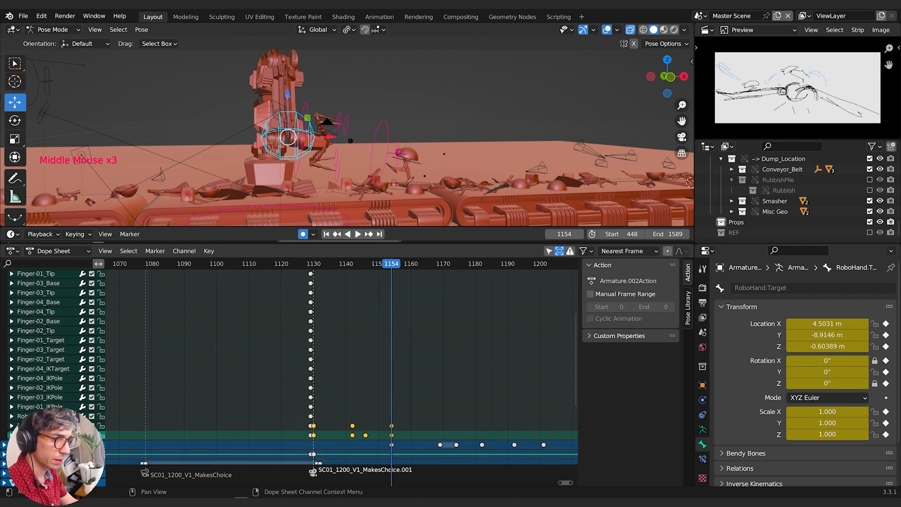
pyautogui.click(359, 143)
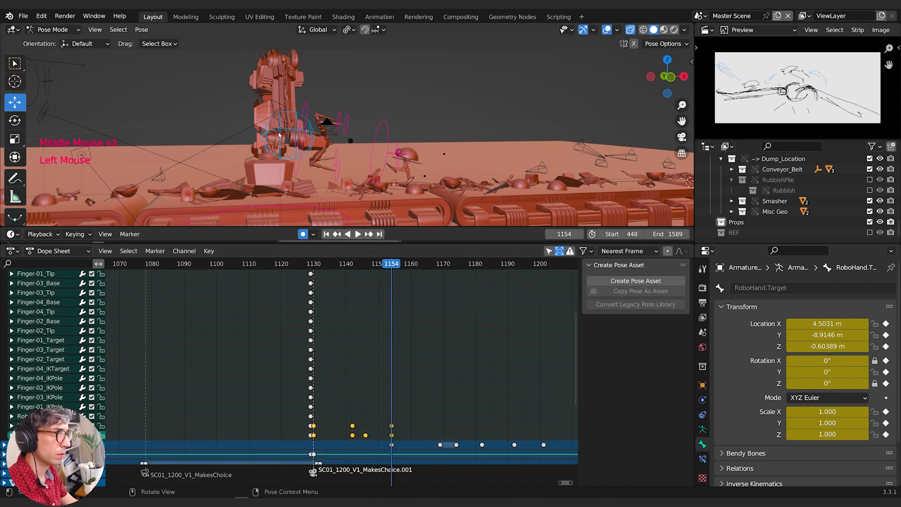
pyautogui.click(279, 148)
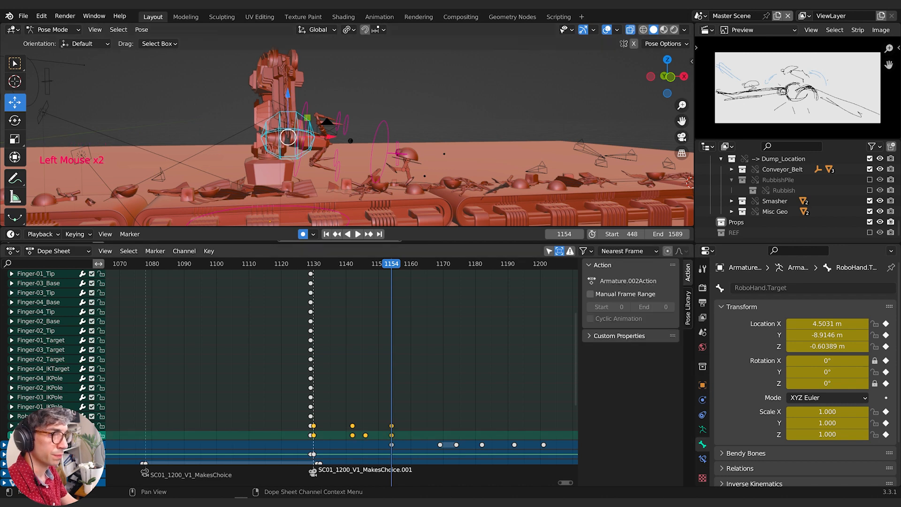
pyautogui.moveTo(122, 423); pyautogui.dragTo(132, 396, button='middle')
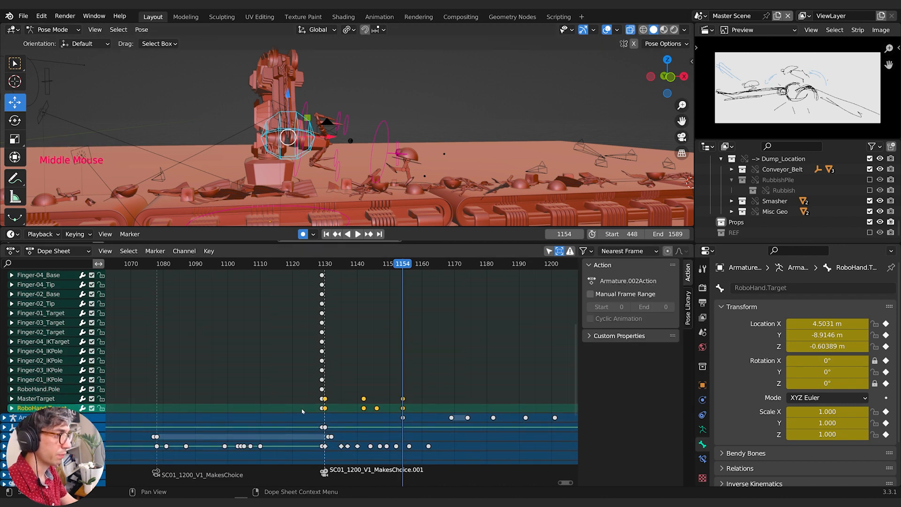
pyautogui.moveTo(302, 411); pyautogui.dragTo(281, 384, button='middle')
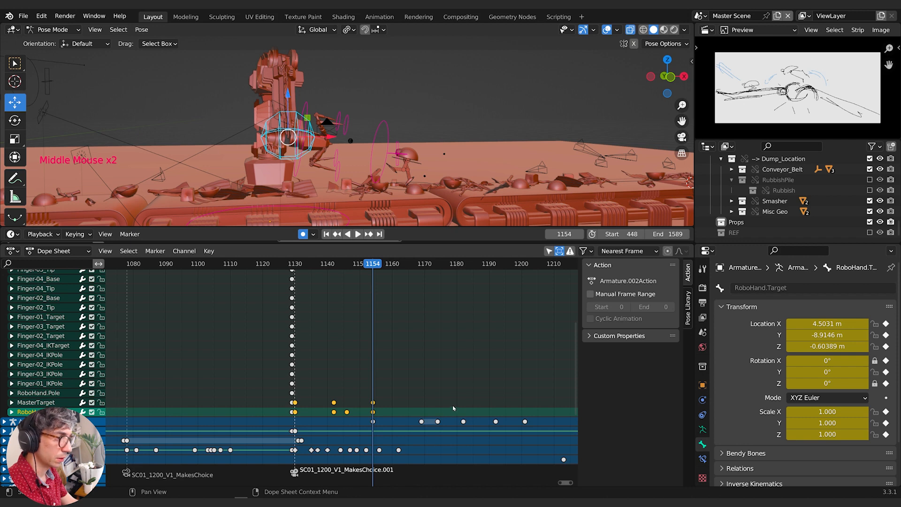
# Delete the RoboHand.Target keyframes at frame 1146, between the keys at 1142 and 1154
pyautogui.doubleClick(340, 413)
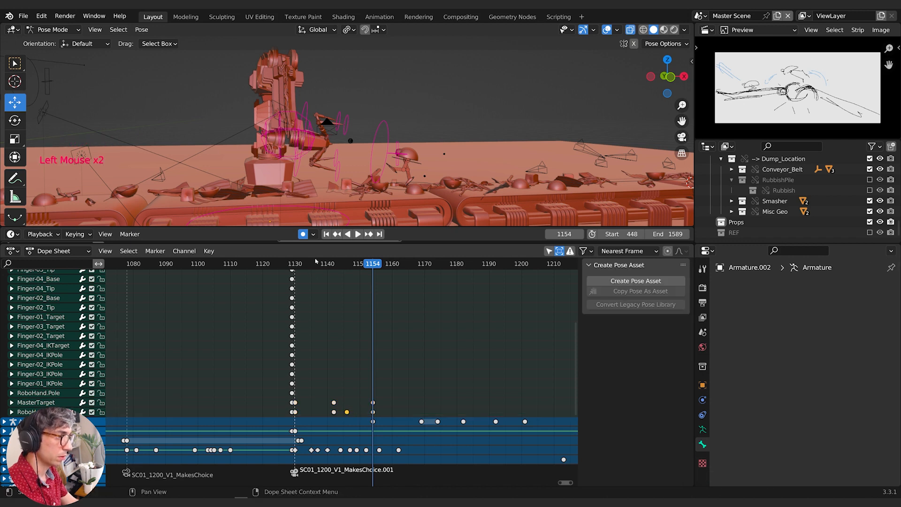
pyautogui.moveTo(316, 262); pyautogui.dragTo(343, 265)
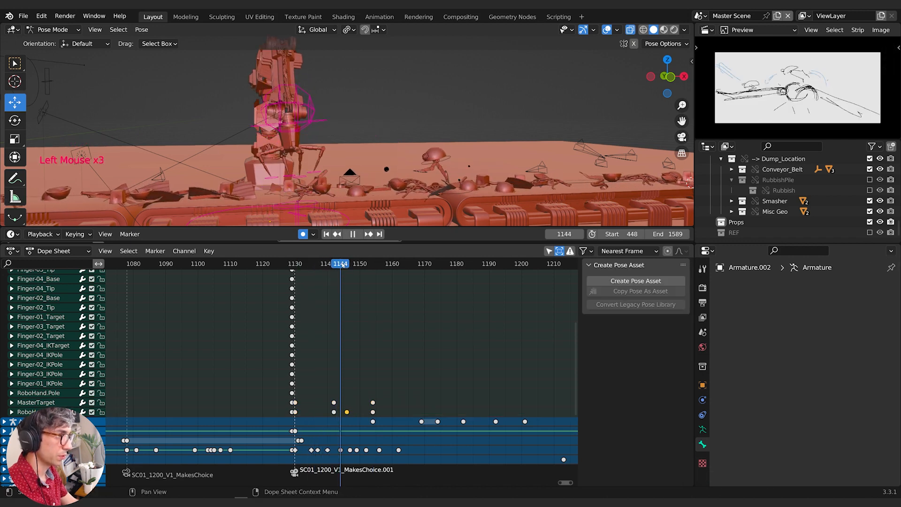
pyautogui.click(12, 412)
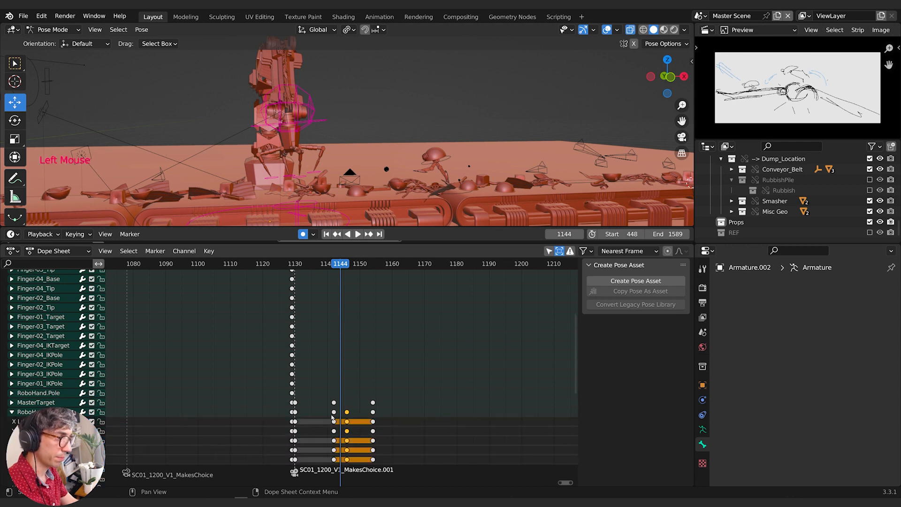
pyautogui.doubleClick(363, 441)
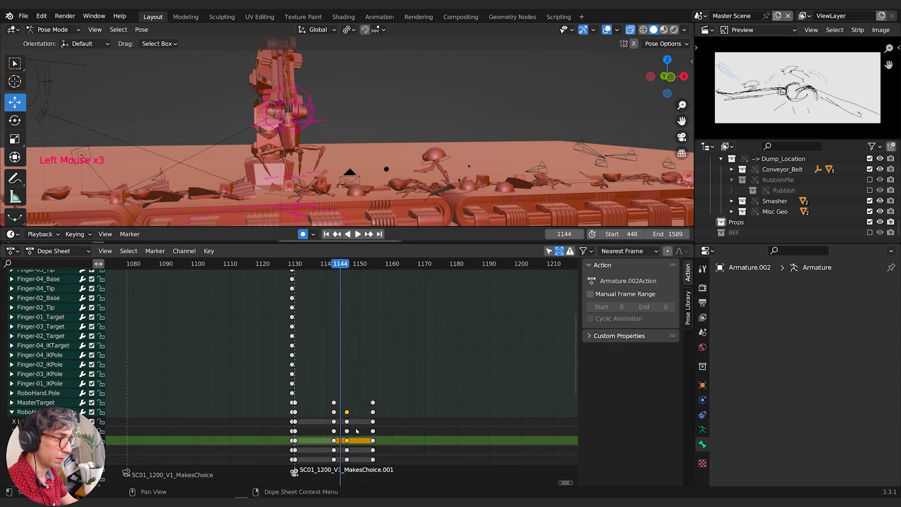
pyautogui.press('Delete')
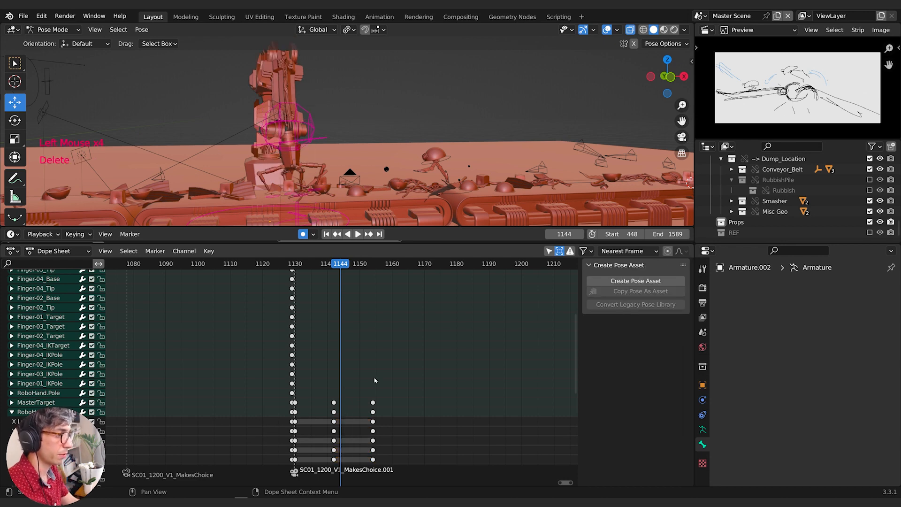
# Move the RoboHand.Target control back at frame 1158 to a local location of about 4.40, -9.18, 0.04 m
pyautogui.moveTo(328, 272)
pyautogui.mouseDown()
pyautogui.moveTo(322, 266)
pyautogui.moveTo(382, 266)
pyautogui.moveTo(261, 266)
pyautogui.moveTo(334, 268)
pyautogui.mouseUp()
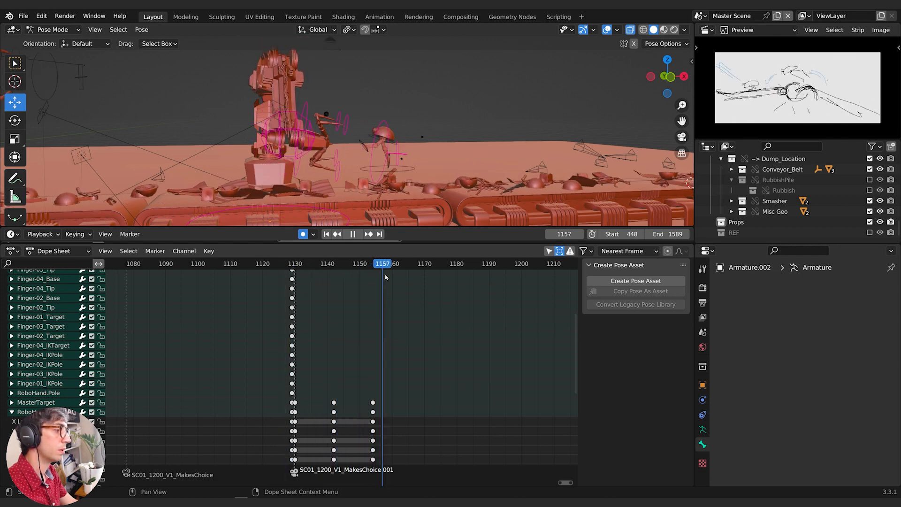
pyautogui.press('space')
pyautogui.click(292, 133)
pyautogui.press('g')
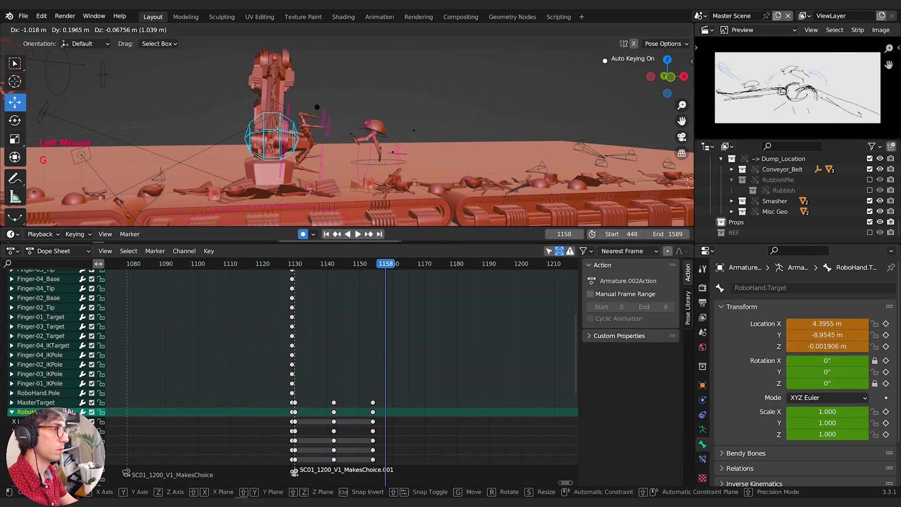
pyautogui.click(295, 186)
pyautogui.press('g')
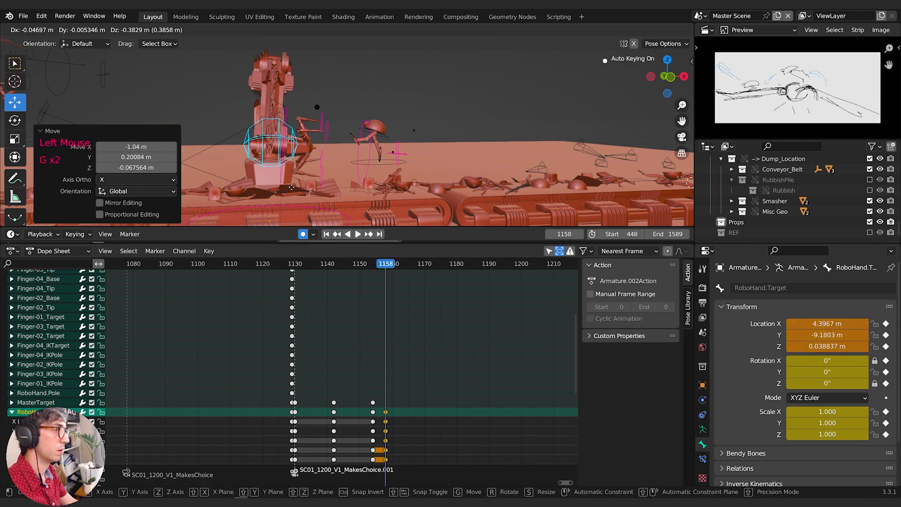
pyautogui.click(292, 188)
# Raise the MasterTarget control by about 0.73 m at frame 1158
pyautogui.click(399, 158)
pyautogui.press('g')
pyautogui.click(398, 148)
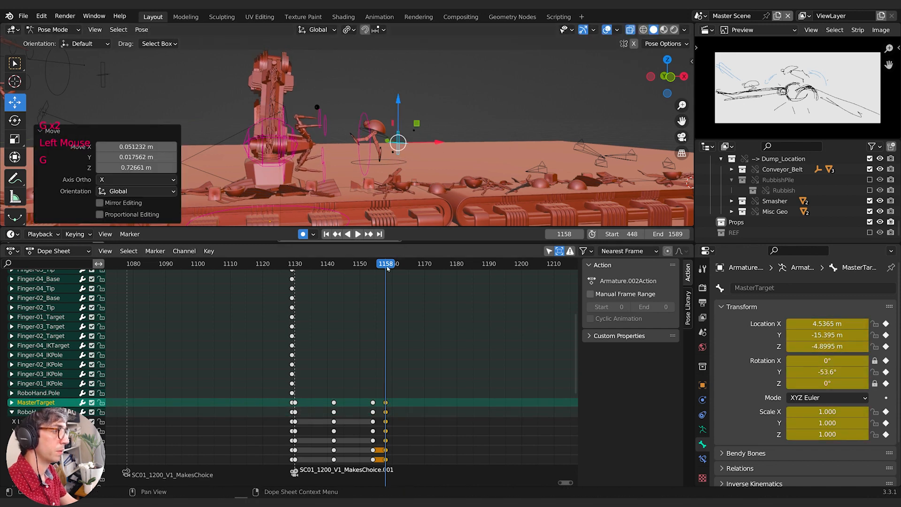
# Push the RoboHand.Target control about 3.5 m along global X towards the droid at frame 1164
pyautogui.moveTo(388, 268); pyautogui.dragTo(405, 274)
pyautogui.click(274, 144)
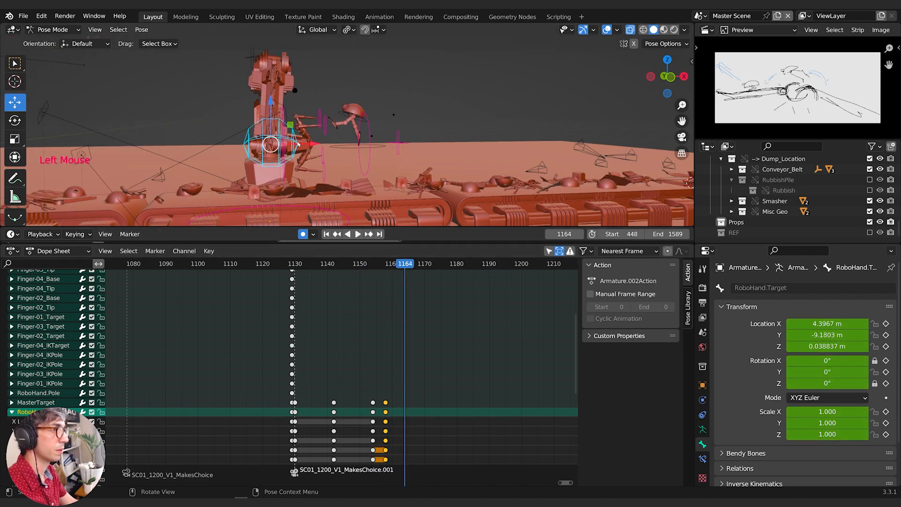
pyautogui.press('g')
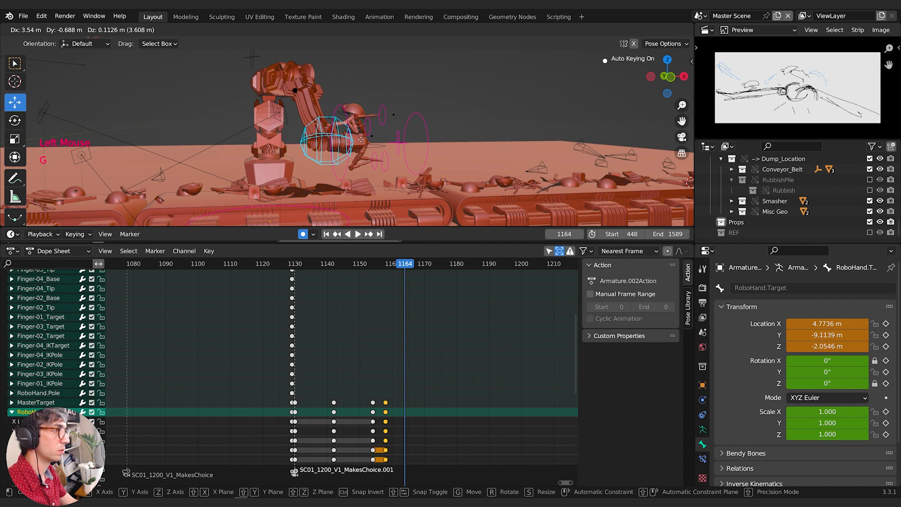
pyautogui.click(361, 140)
# Close the fingers at frame 1164 by scaling Finger-MasterTarget down to about 0.393 and moving it about -1.84 m along global X
pyautogui.click(426, 141)
pyautogui.press('s')
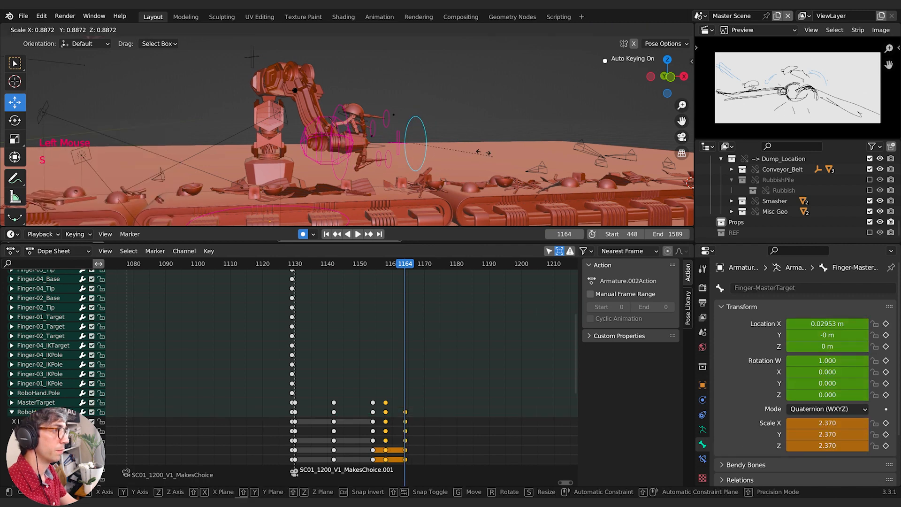
pyautogui.click(437, 140)
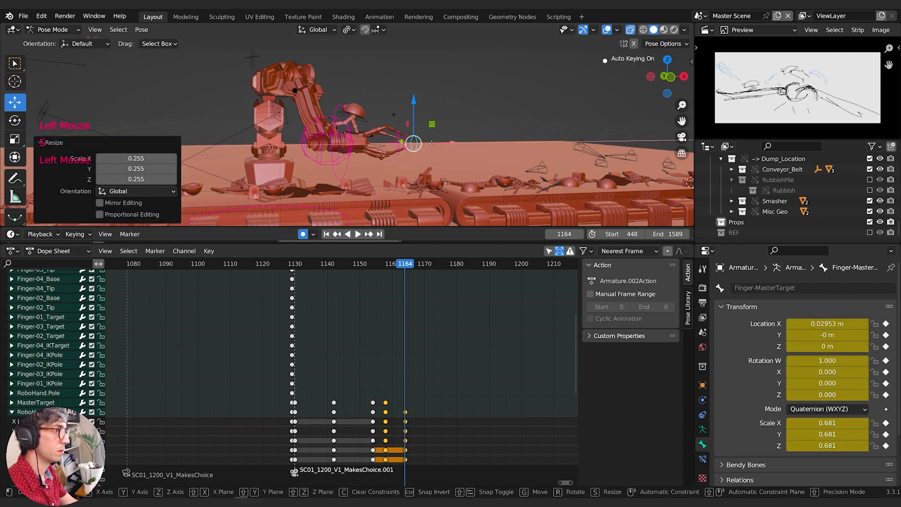
pyautogui.moveTo(453, 143); pyautogui.dragTo(426, 143)
pyautogui.press('s')
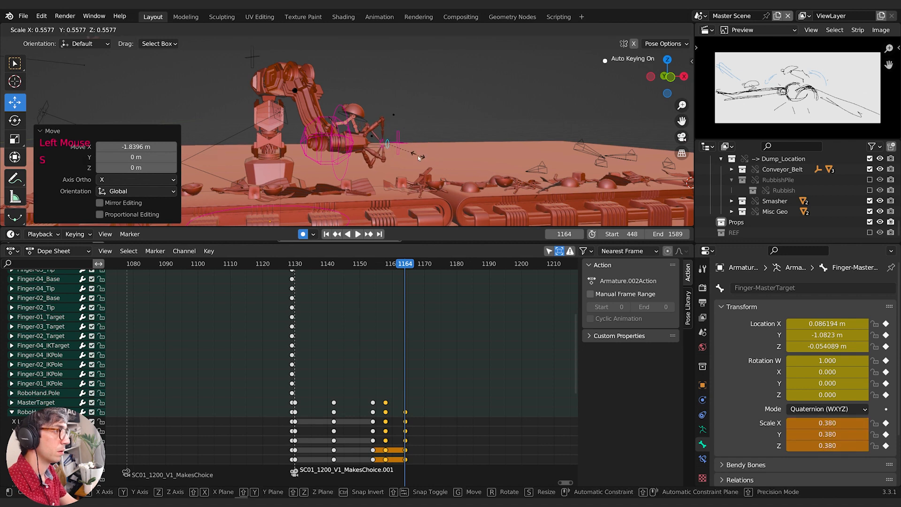
pyautogui.click(417, 156)
pyautogui.press('g')
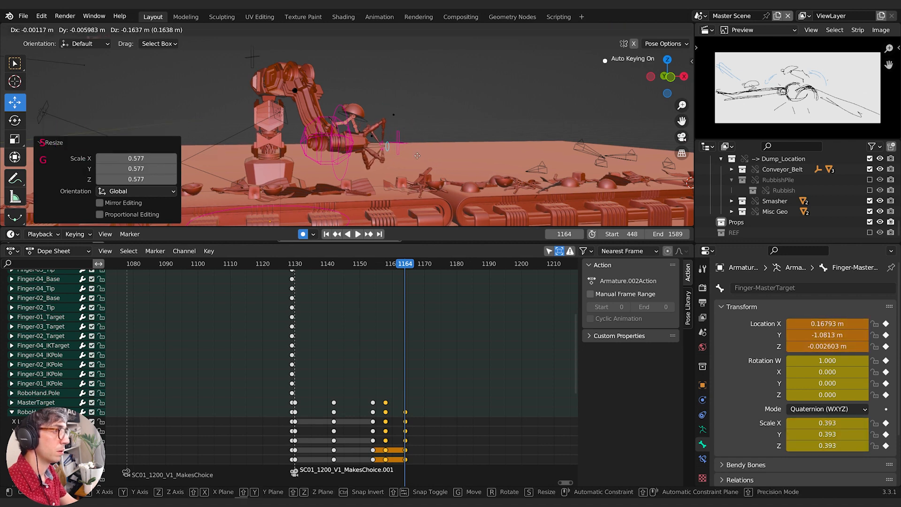
pyautogui.click(426, 155)
# Raise the MasterTarget control by about 0.75 m at frame 1164
pyautogui.click(398, 135)
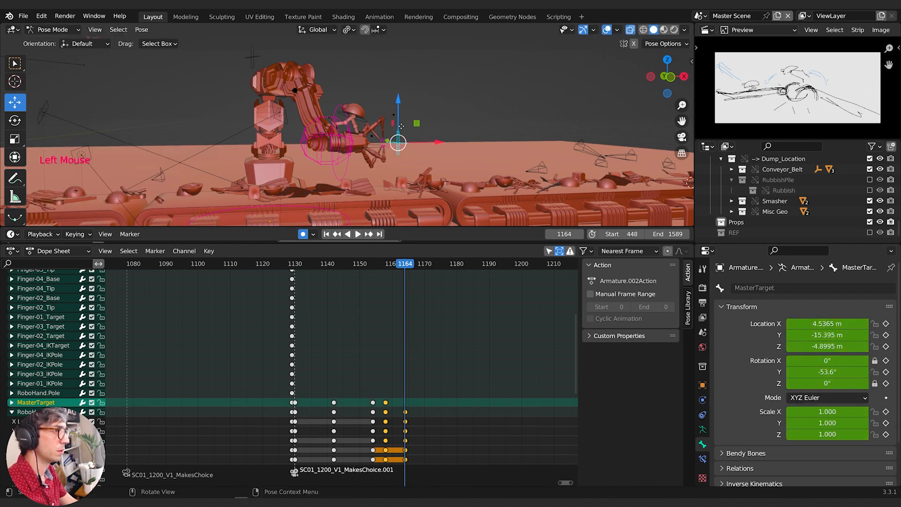
pyautogui.press('g')
pyautogui.click(402, 139)
pyautogui.moveTo(401, 139); pyautogui.dragTo(385, 206, button='middle')
# Scale the Finger-MasterTarget control up at frame 1159 to spread the fingers
pyautogui.moveTo(400, 264); pyautogui.dragTo(389, 284)
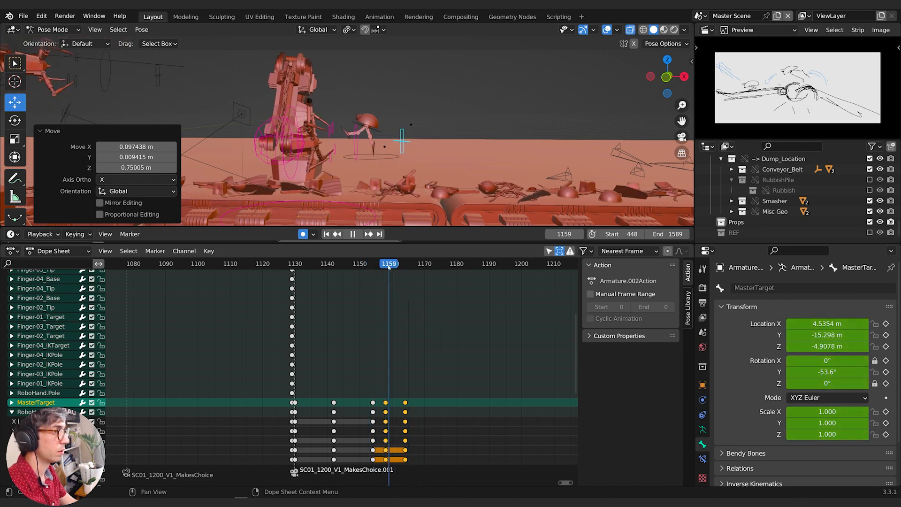
pyautogui.click(355, 141)
pyautogui.press('s')
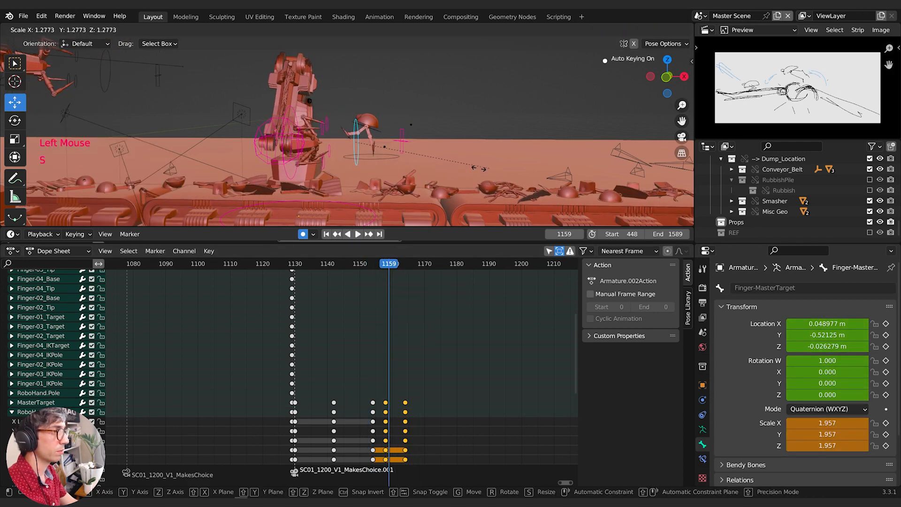
pyautogui.click(472, 169)
pyautogui.click(328, 128)
pyautogui.keyDown('shift'); pyautogui.click(357, 149); pyautogui.keyUp('shift')
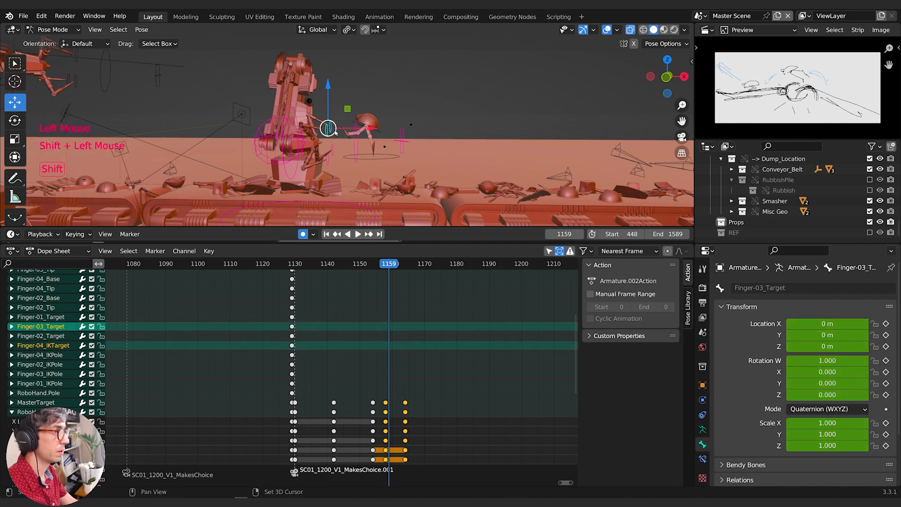
pyautogui.press('g')
pyautogui.press('z')
pyautogui.rightClick(358, 137)
pyautogui.moveTo(358, 136); pyautogui.dragTo(317, 140, button='middle')
# Scale the Finger-MasterTarget control up further at frame 1159, to about 1.987
pyautogui.click(346, 147)
pyautogui.click(358, 145)
pyautogui.press('s')
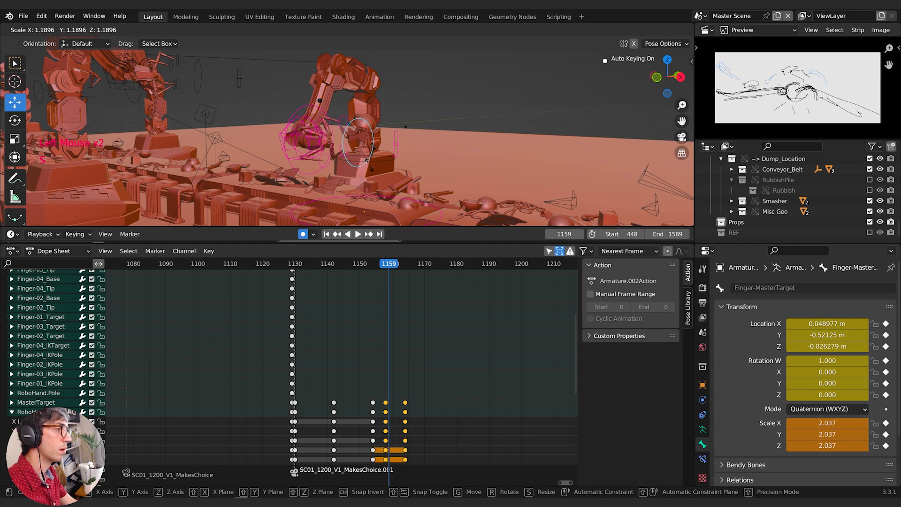
pyautogui.click(366, 158)
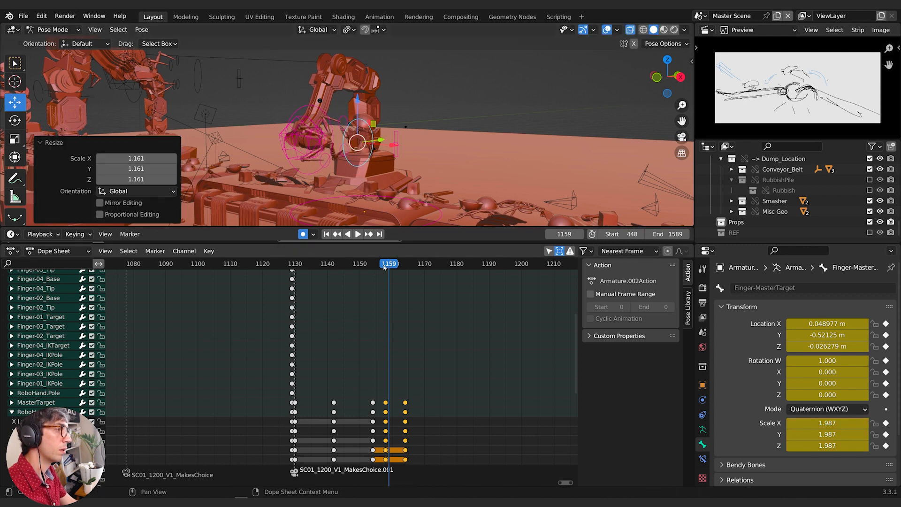
# Move the Finger-MasterTarget control about 1.49 m along global X at frame 1161 and scale it up to about 3.318
pyautogui.moveTo(384, 266); pyautogui.dragTo(398, 267)
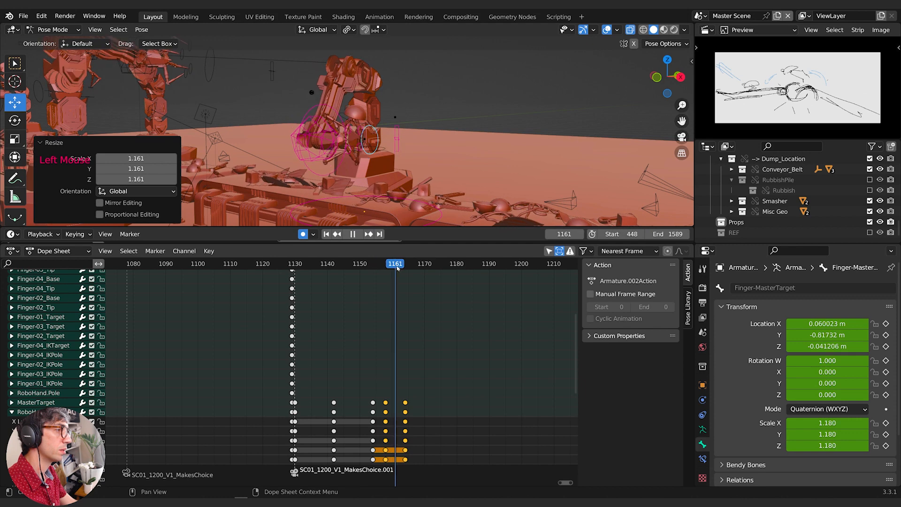
pyautogui.press('s')
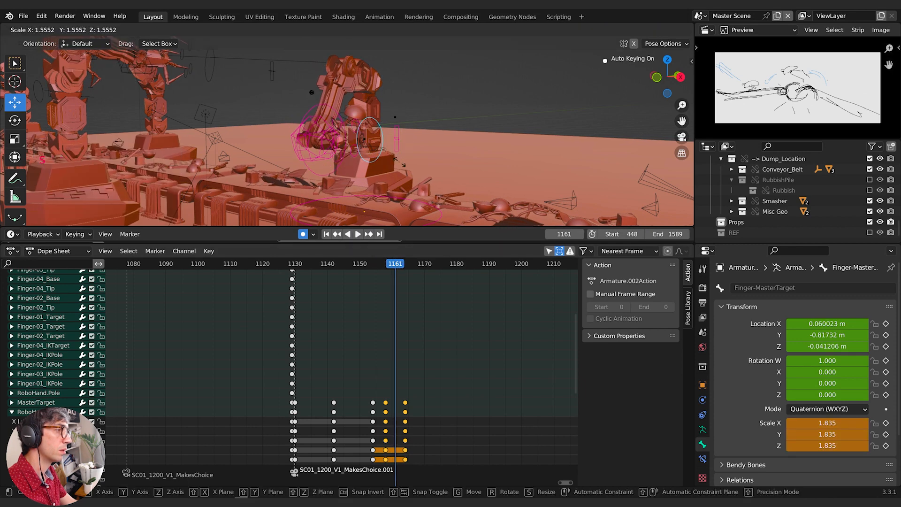
pyautogui.rightClick(399, 162)
pyautogui.moveTo(397, 161); pyautogui.dragTo(430, 152, button='middle')
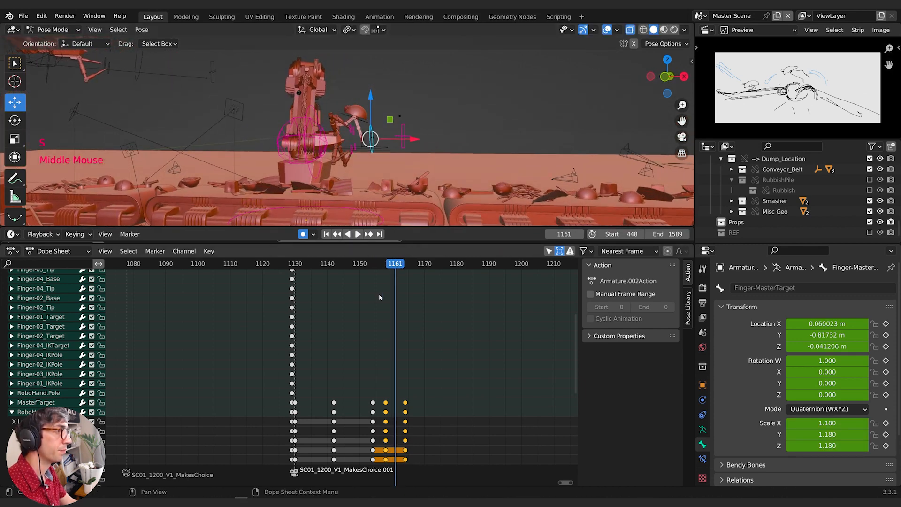
pyautogui.moveTo(412, 139); pyautogui.dragTo(456, 140)
pyautogui.press('s')
pyautogui.click(451, 149)
pyautogui.press('s')
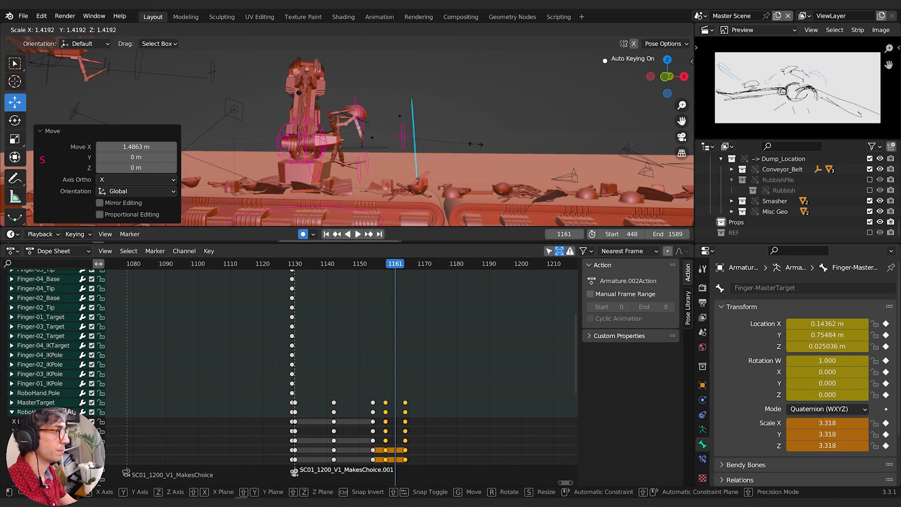
pyautogui.click(475, 144)
# Scrub and play the hand's grab of the droid from frame 1154 to 1164
pyautogui.click(373, 263)
pyautogui.press('space')
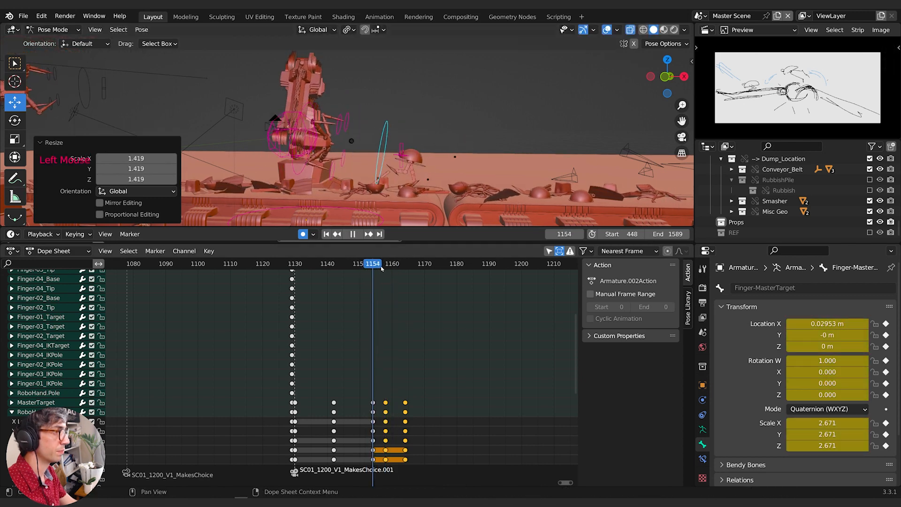
pyautogui.click(383, 265)
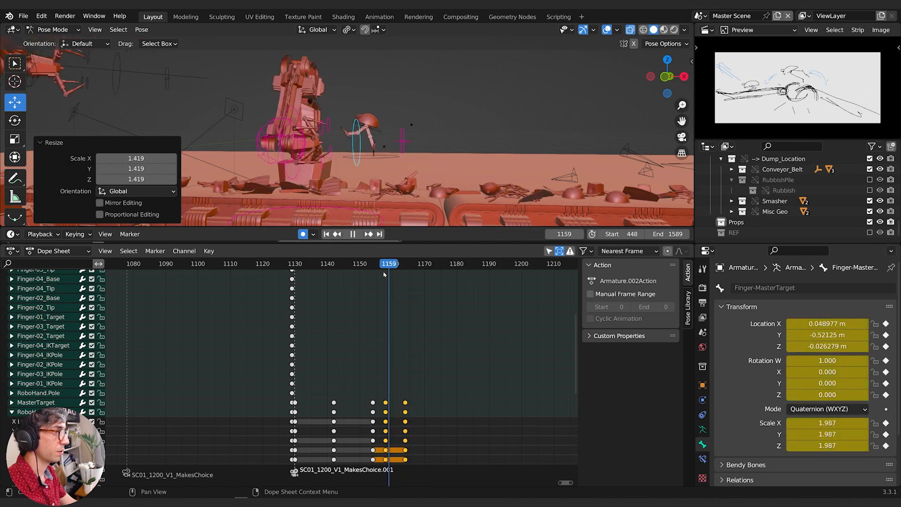
pyautogui.press('space')
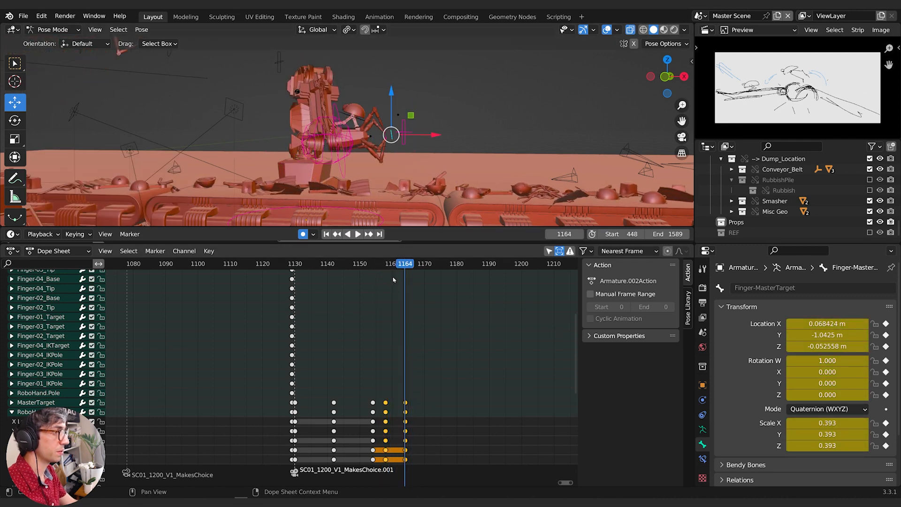
# Play back the hand's grab of the droid starting from about frame 1140
pyautogui.moveTo(373, 264); pyautogui.dragTo(328, 265)
pyautogui.press('space')
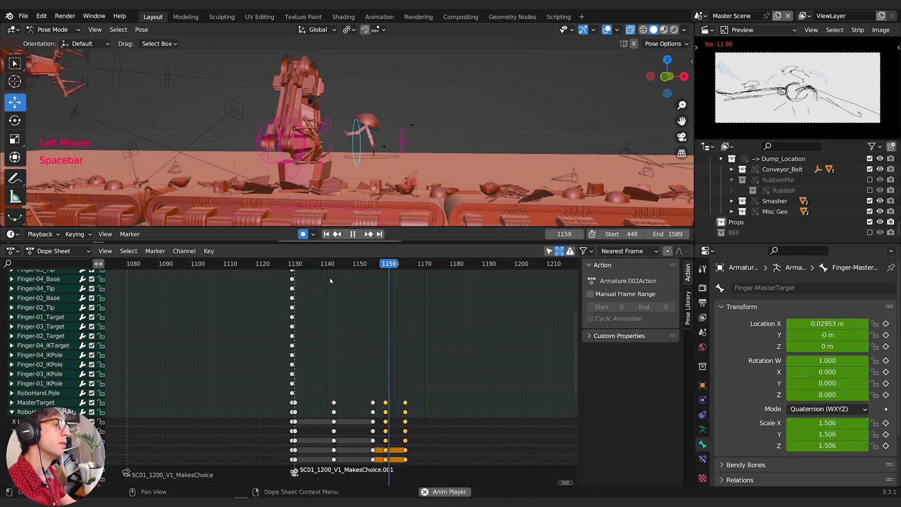
pyautogui.press('space')
pyautogui.press('space')
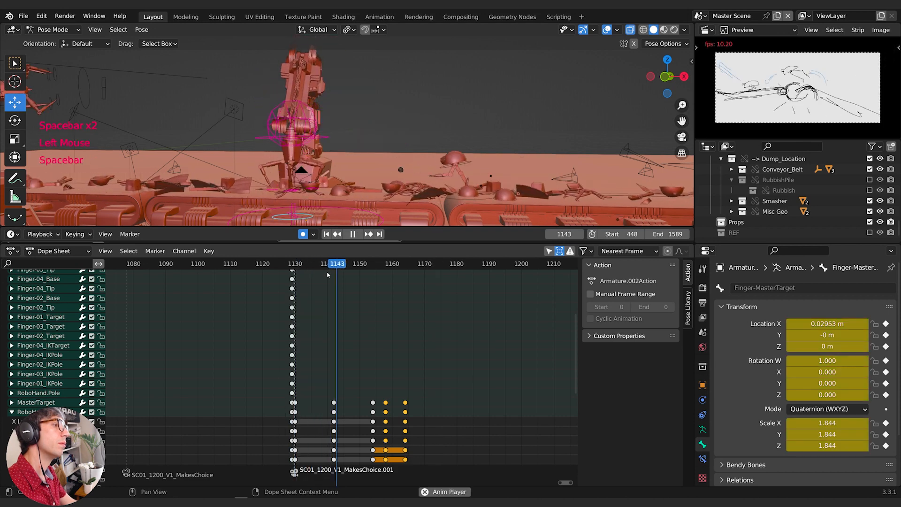
pyautogui.click(303, 264)
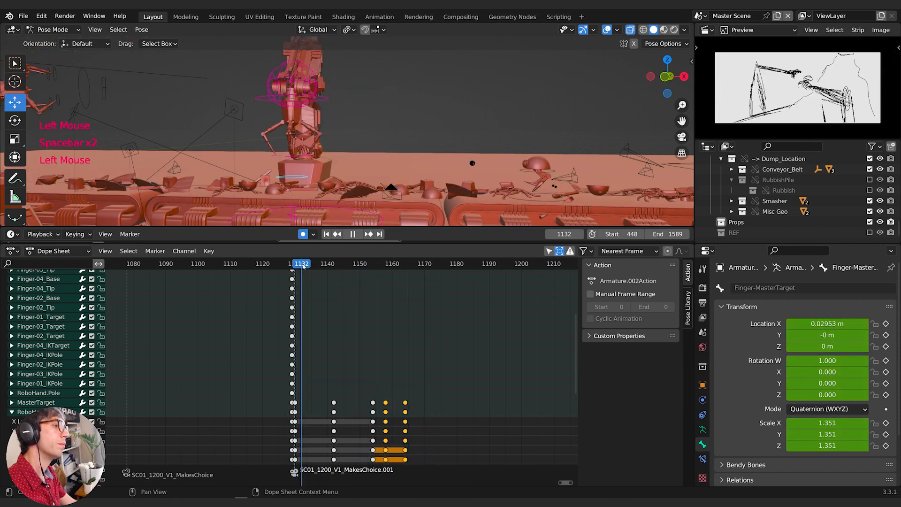
# Lower the RoboHand.Target control about 1.57 m along global Z at frame 1130
pyautogui.click(297, 269)
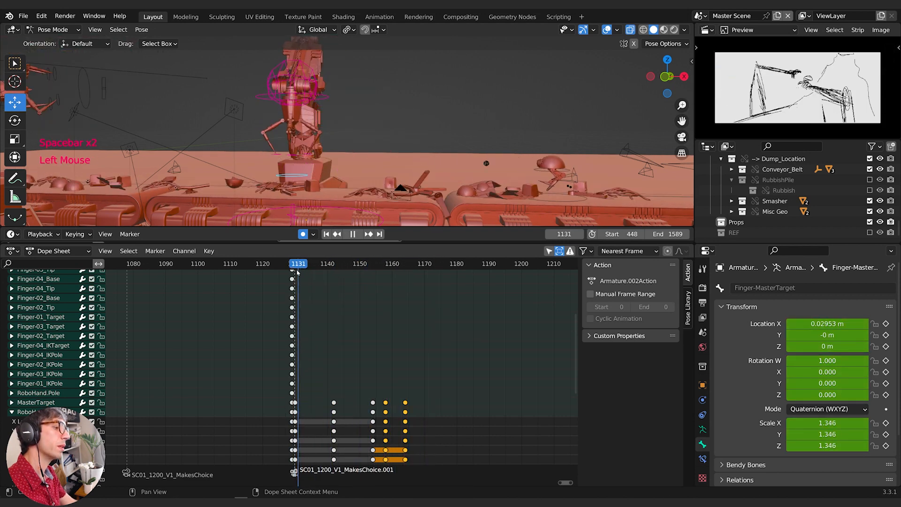
pyautogui.moveTo(297, 271); pyautogui.dragTo(293, 273)
pyautogui.doubleClick(298, 265)
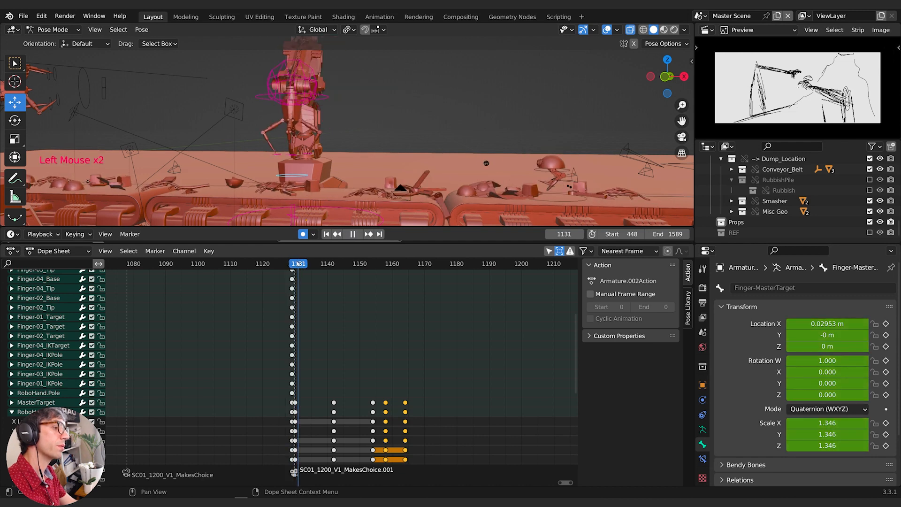
pyautogui.click(307, 85)
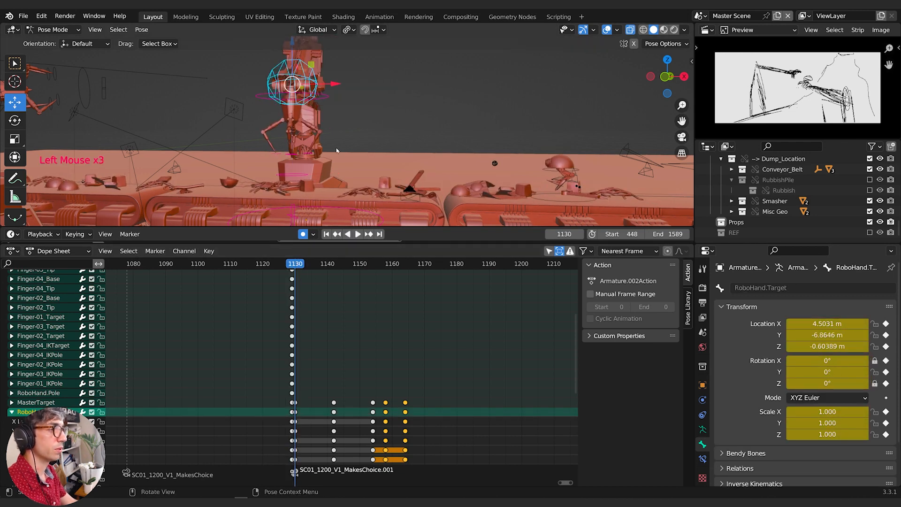
pyautogui.press('g')
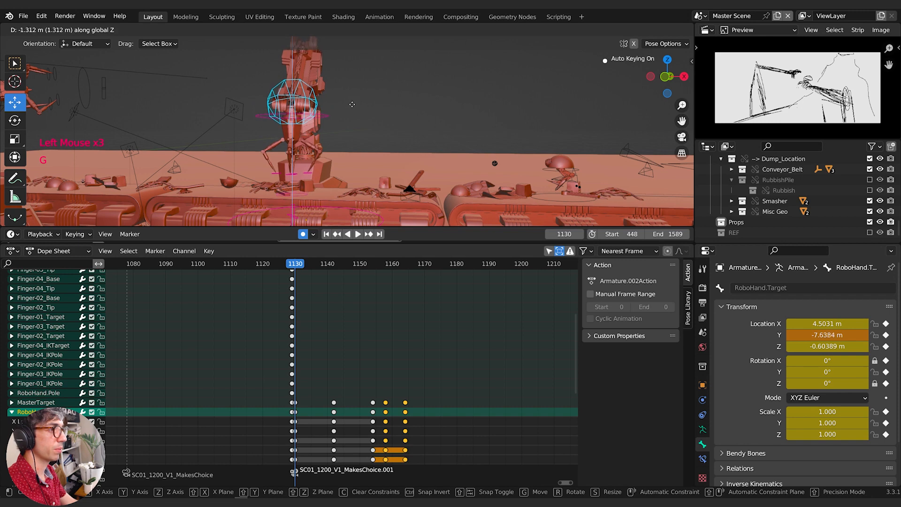
# Play and scrub the arm's reach from frame 1130 to about 1160 to check the lowered starting pose
pyautogui.press('space')
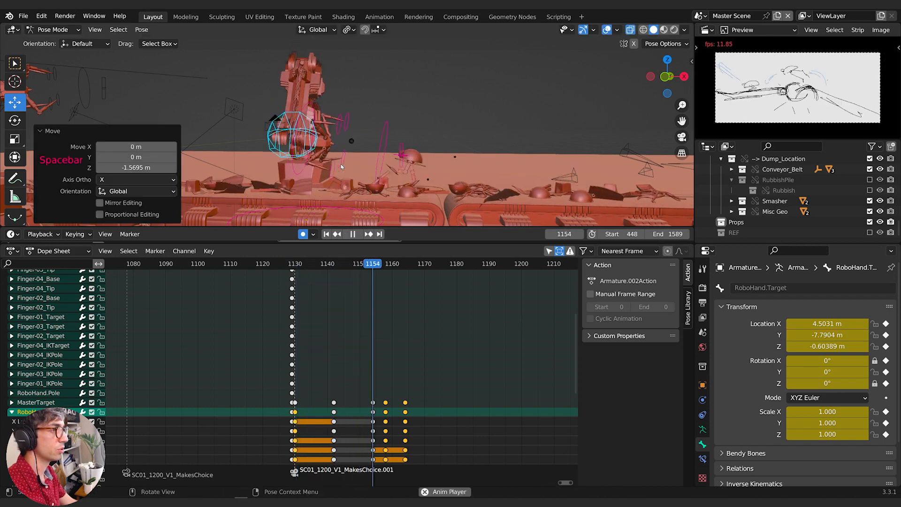
pyautogui.press('space')
pyautogui.click(297, 265)
pyautogui.press('space')
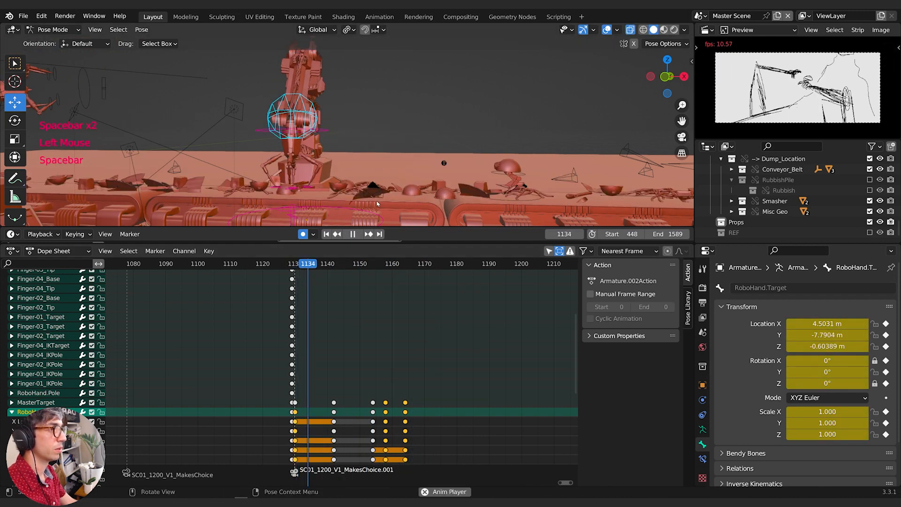
pyautogui.press('space')
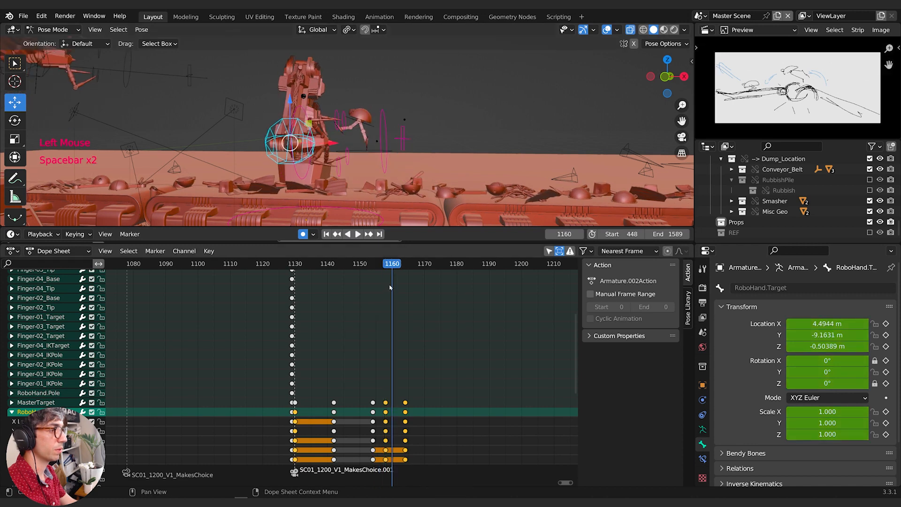
pyautogui.moveTo(328, 264); pyautogui.dragTo(369, 273)
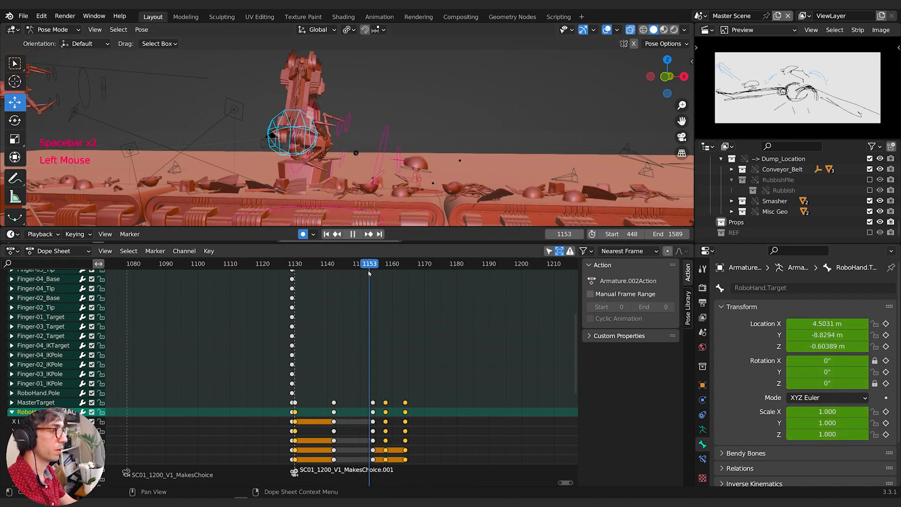
# Collapse the RoboHand.Target channels and shift the MasterTarget keyframe at frame 1154 five frames earlier, to 1149
pyautogui.click(374, 274)
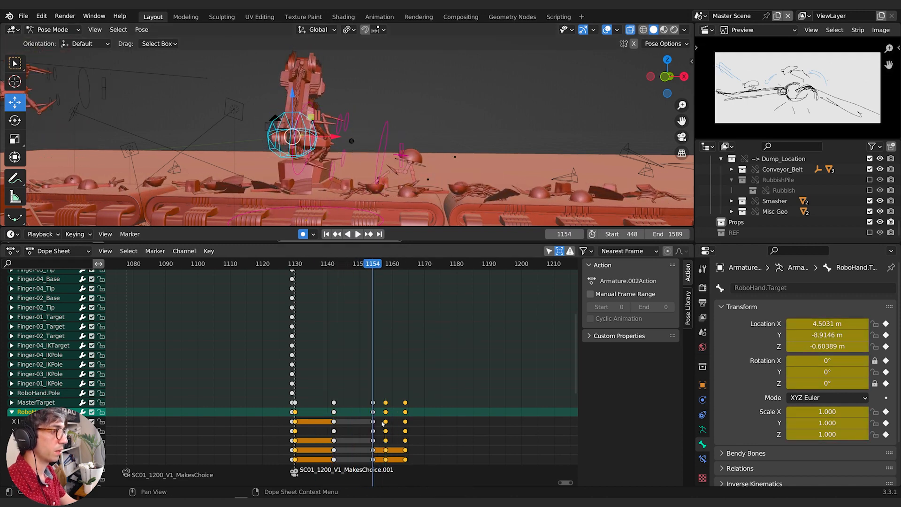
pyautogui.click(374, 403)
pyautogui.moveTo(407, 385); pyautogui.dragTo(451, 340, button='middle')
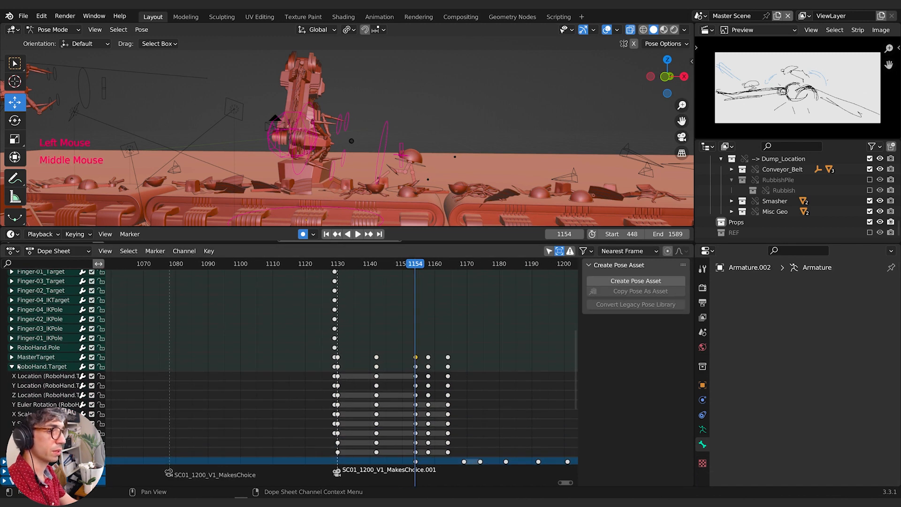
pyautogui.click(17, 367)
pyautogui.moveTo(418, 385); pyautogui.dragTo(384, 418, button='middle')
pyautogui.click(357, 409)
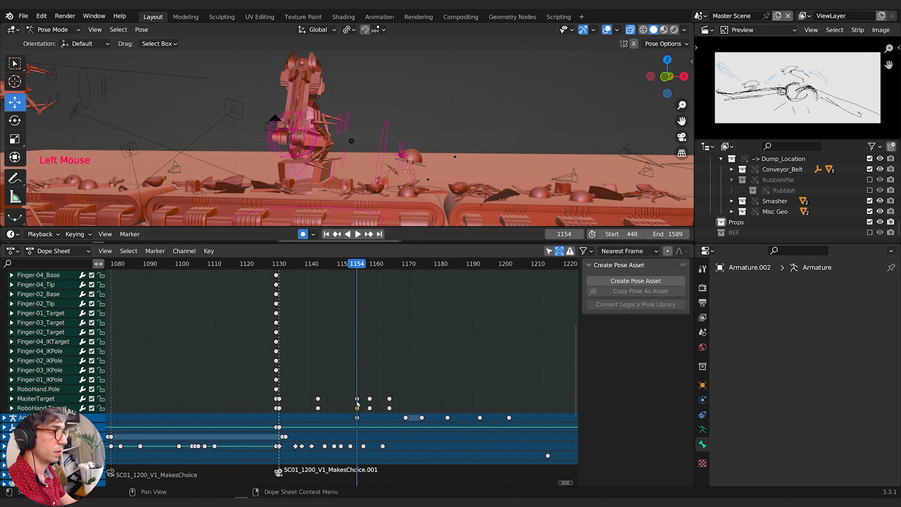
pyautogui.press('g')
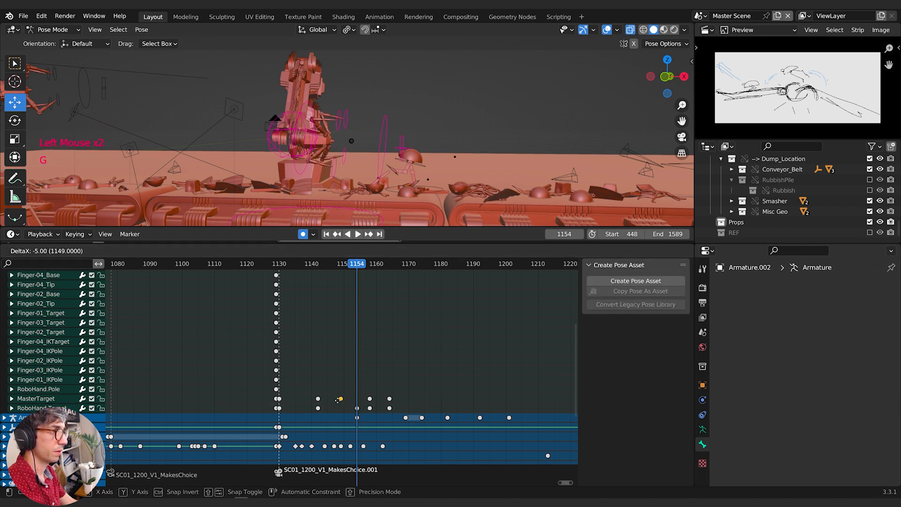
pyautogui.click(339, 400)
# Scrub the hand's turn around frame 1141 to 1154, shift the same MasterTarget keyframe earlier to frame 1147, and play the result
pyautogui.moveTo(354, 264); pyautogui.dragTo(357, 377)
pyautogui.moveTo(333, 264); pyautogui.dragTo(315, 265)
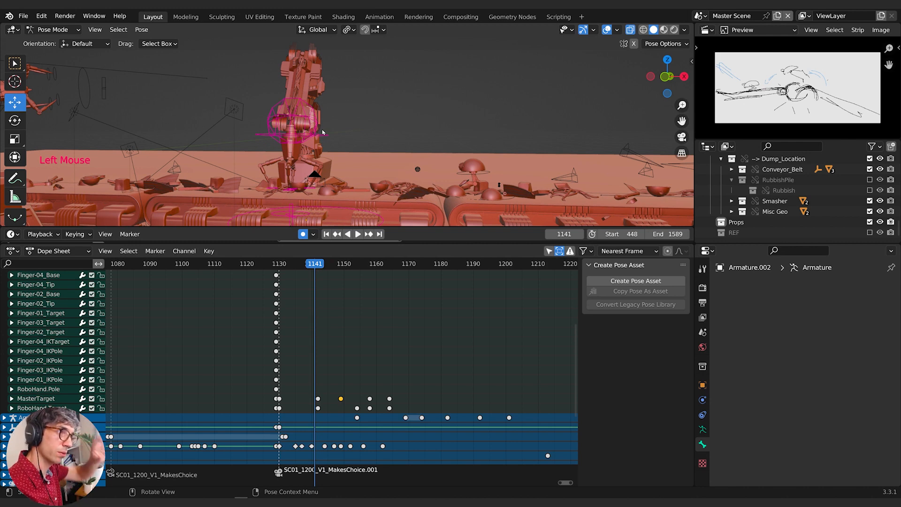
pyautogui.moveTo(290, 266); pyautogui.dragTo(331, 282)
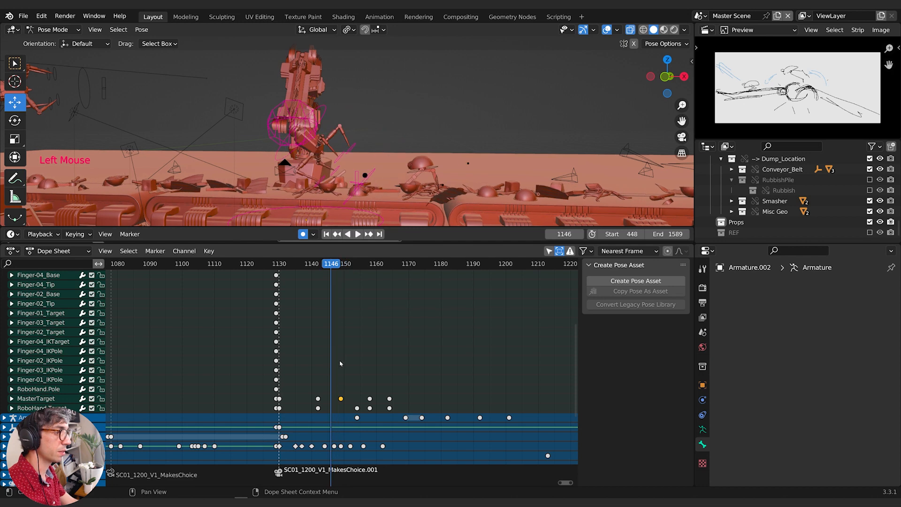
pyautogui.press('g')
pyautogui.click(331, 398)
pyautogui.press('space')
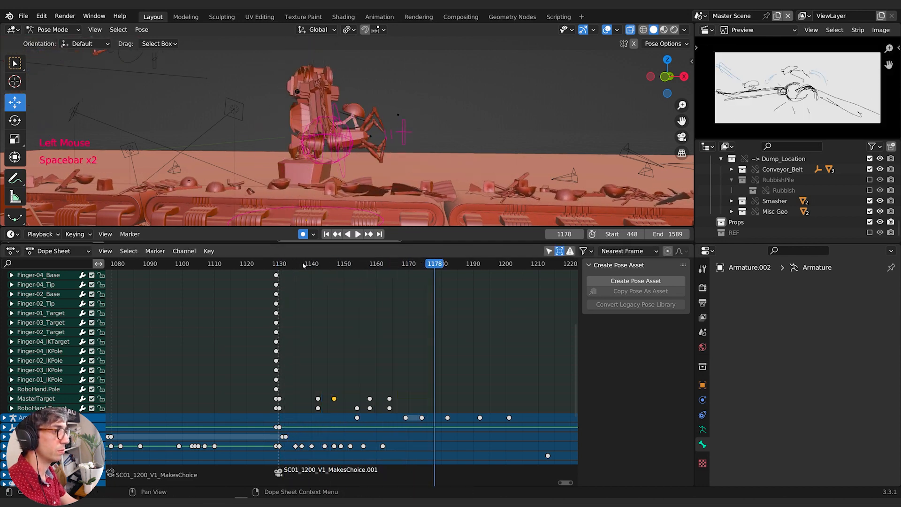
pyautogui.press('space')
# Move the RoboHand.Target control about -1.70 m along global X at frame 1158 to pull the hand back before the grab
pyautogui.click(313, 267)
pyautogui.moveTo(313, 266); pyautogui.dragTo(371, 278)
pyautogui.click(270, 141)
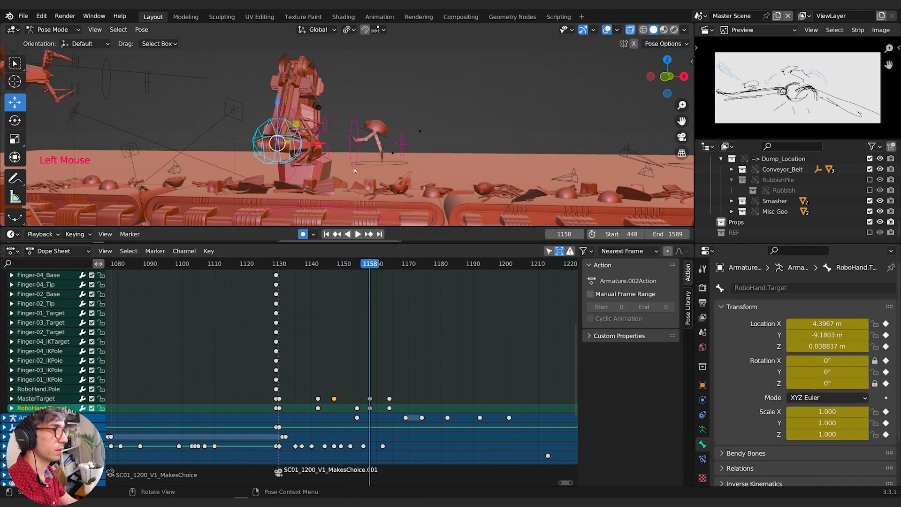
pyautogui.press('g')
pyautogui.press('x')
pyautogui.click(331, 170)
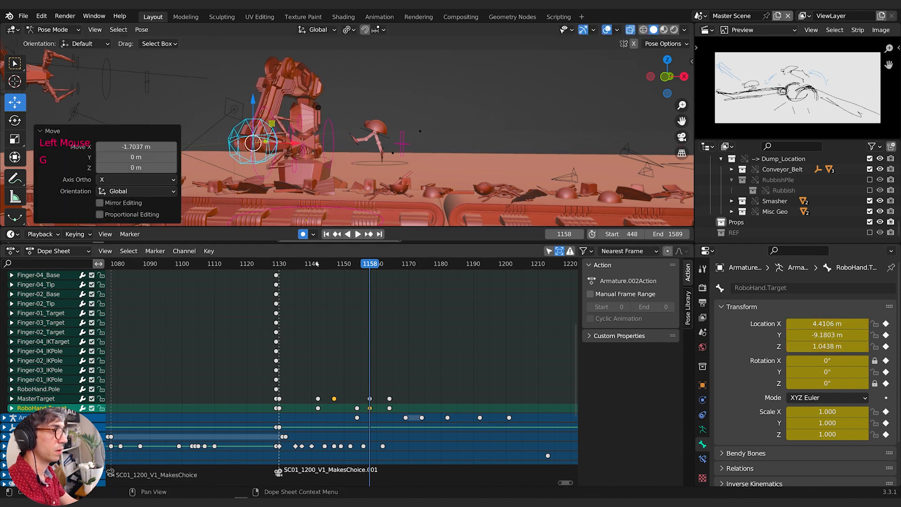
# Replay the arm's reach and grab repeatedly from about frame 1136 to judge the pull-back timing
pyautogui.press('space')
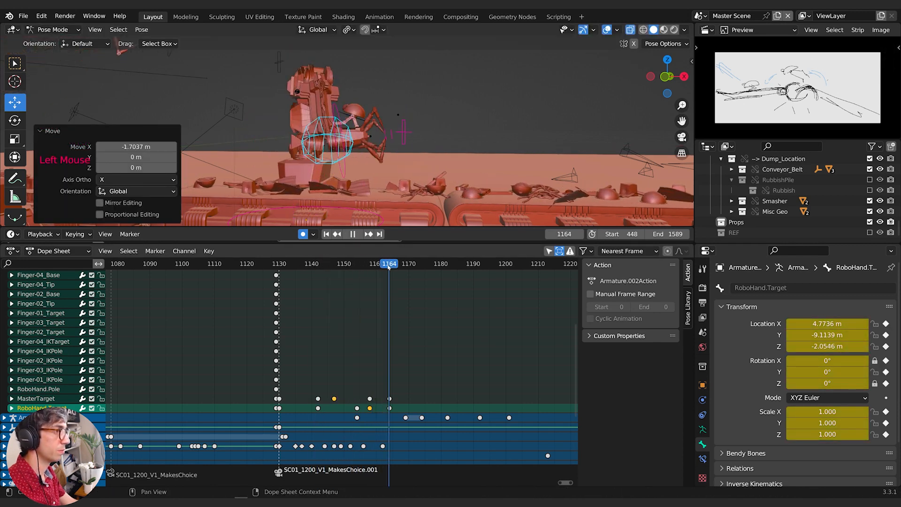
pyautogui.click(302, 265)
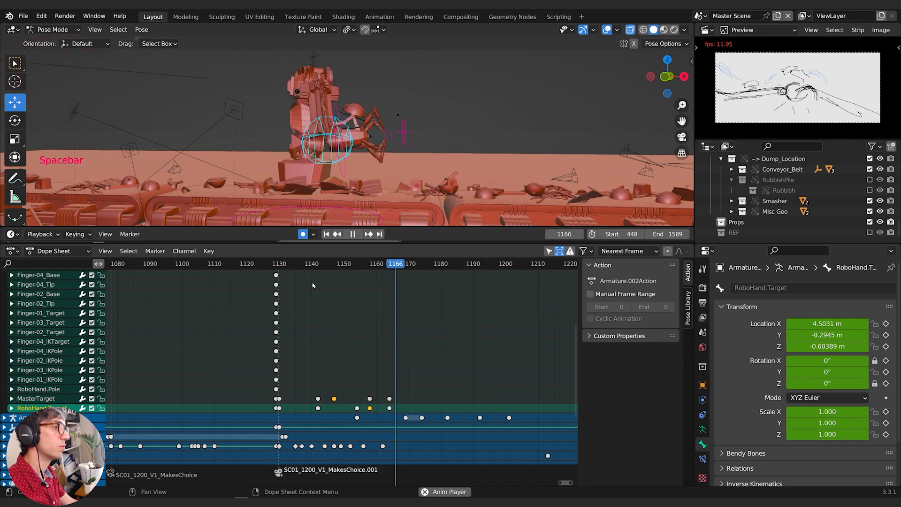
pyautogui.press('space')
pyautogui.moveTo(308, 263)
pyautogui.mouseDown()
pyautogui.moveTo(395, 267)
pyautogui.moveTo(316, 266)
pyautogui.mouseUp()
pyautogui.press('space')
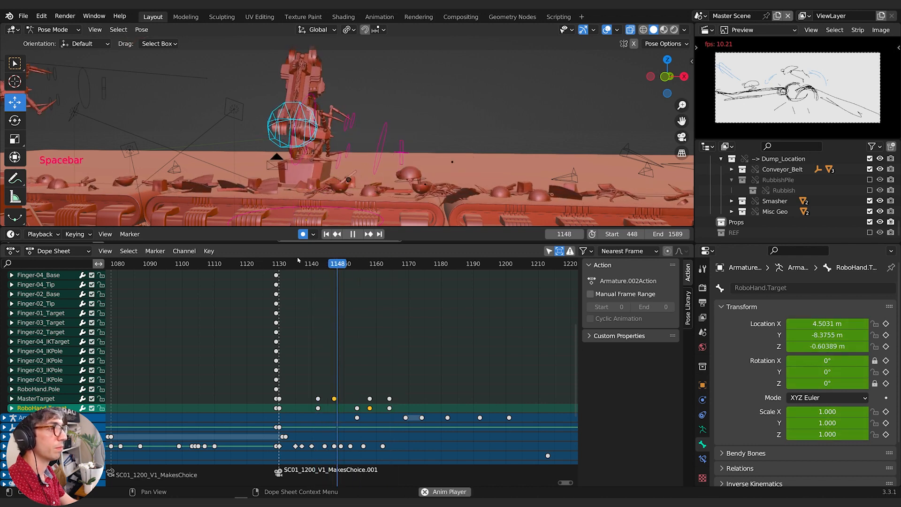
pyautogui.press('space')
pyautogui.click(298, 262)
pyautogui.press('space')
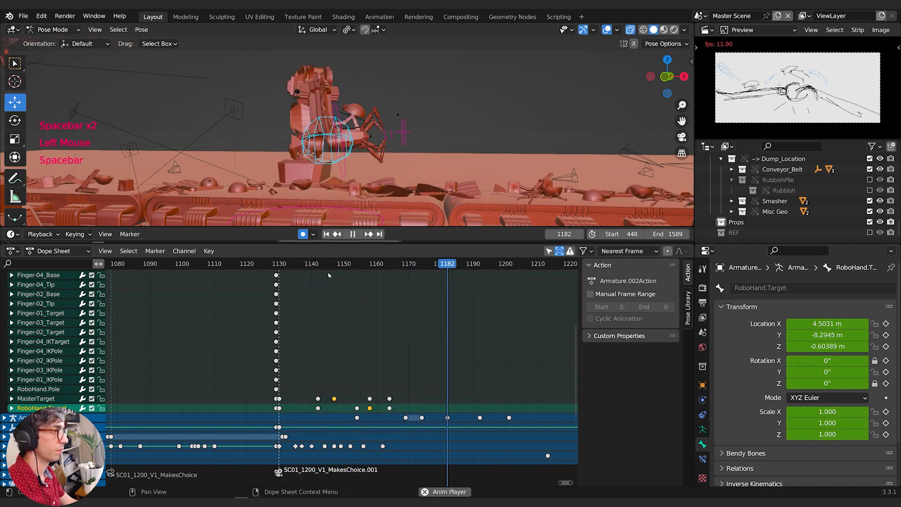
pyautogui.press('space')
pyautogui.click(298, 264)
pyautogui.press('space')
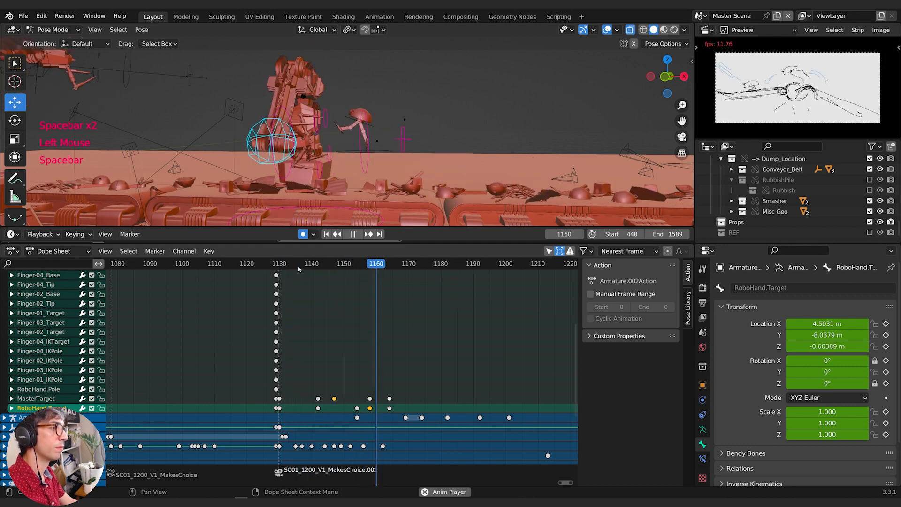
pyautogui.press('space')
pyautogui.click(299, 264)
pyautogui.press('space')
pyautogui.press('space')
pyautogui.click(299, 264)
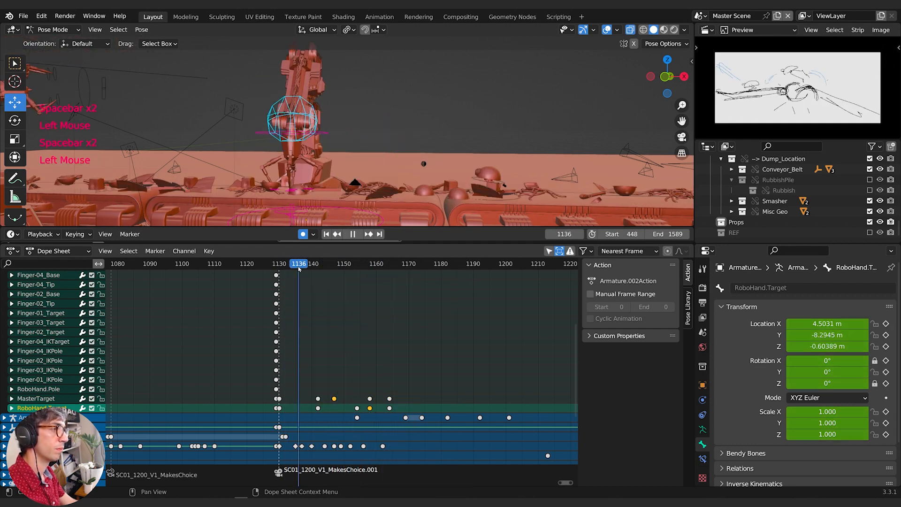
# Scale the Finger-MasterTarget control up by 1.460 at frame 1142, to about 2.436
pyautogui.moveTo(298, 264); pyautogui.dragTo(318, 271)
pyautogui.click(287, 216)
pyautogui.press('space')
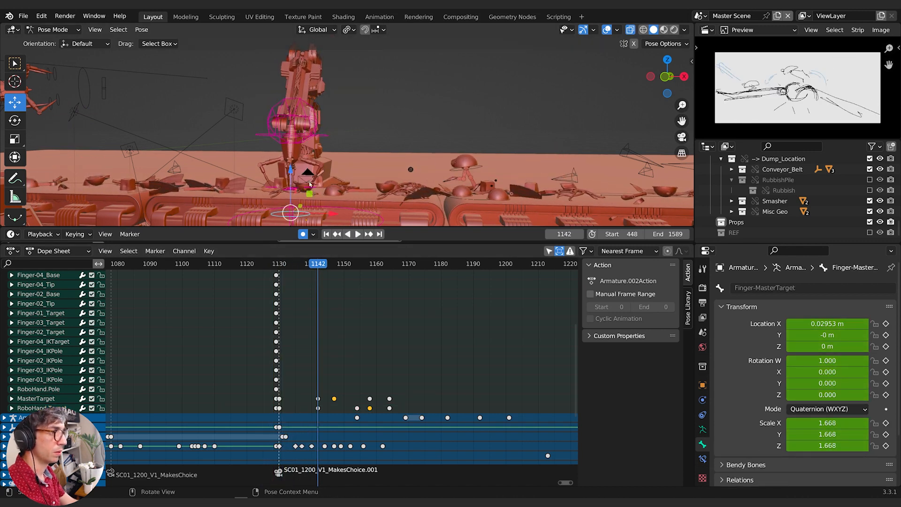
pyautogui.press('s')
pyautogui.click(355, 189)
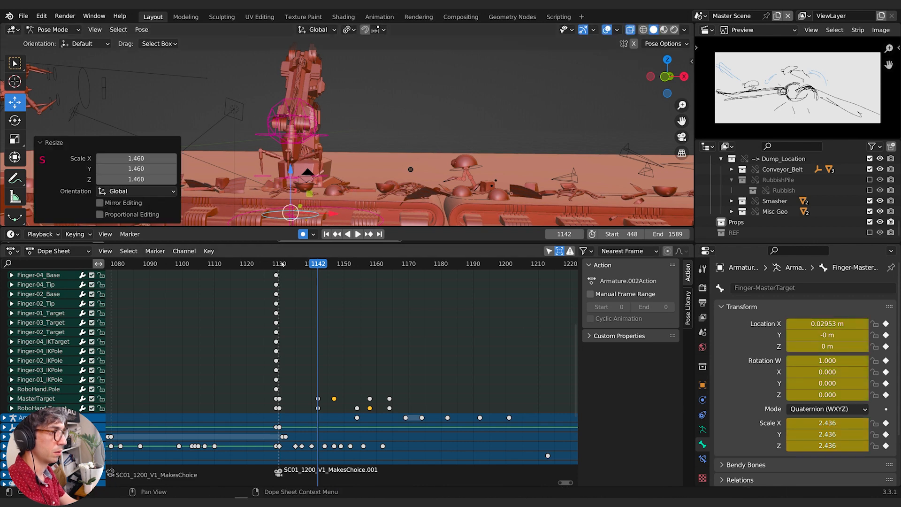
# Play back the widened finger pose from about frame 1136 through the reach
pyautogui.moveTo(277, 264); pyautogui.dragTo(298, 265)
pyautogui.press('space')
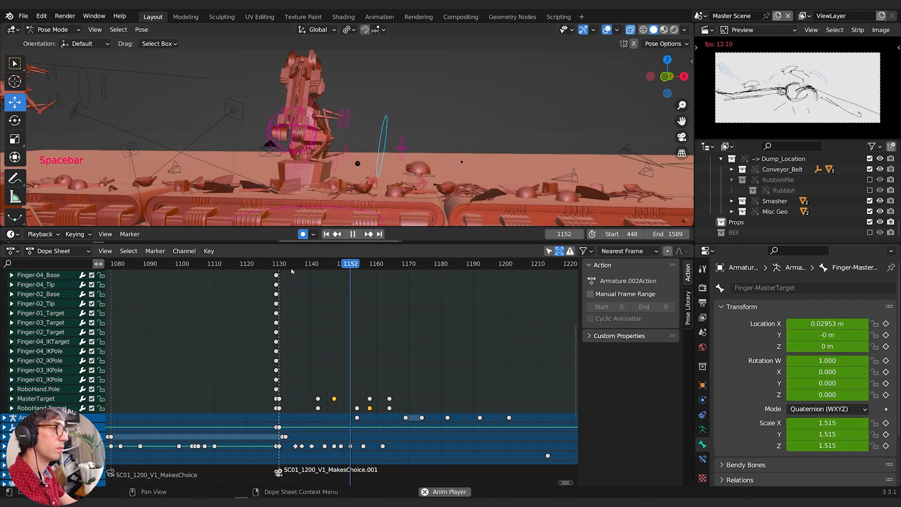
pyautogui.press('space')
pyautogui.click(298, 264)
# Delete the Finger-MasterTarget keyframe at frame 1146
pyautogui.moveTo(310, 265); pyautogui.dragTo(331, 264)
pyautogui.moveTo(109, 298); pyautogui.dragTo(121, 439, button='middle')
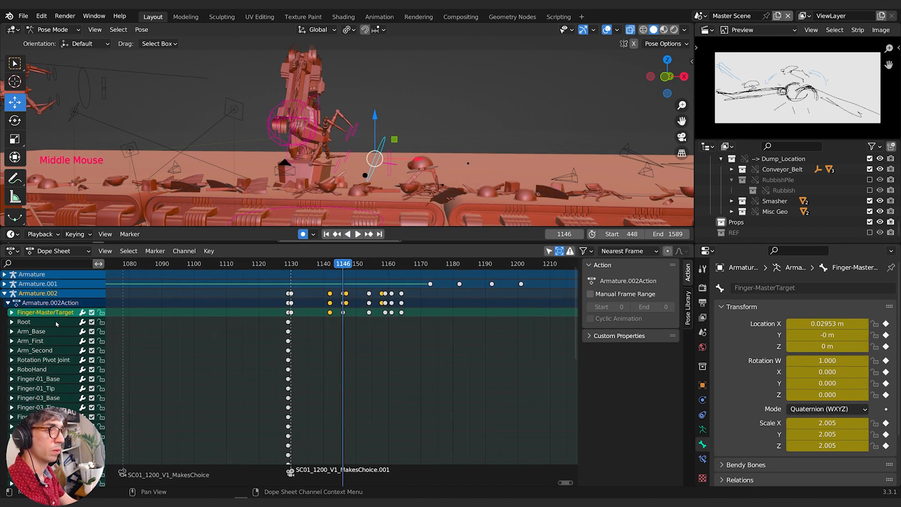
pyautogui.click(343, 316)
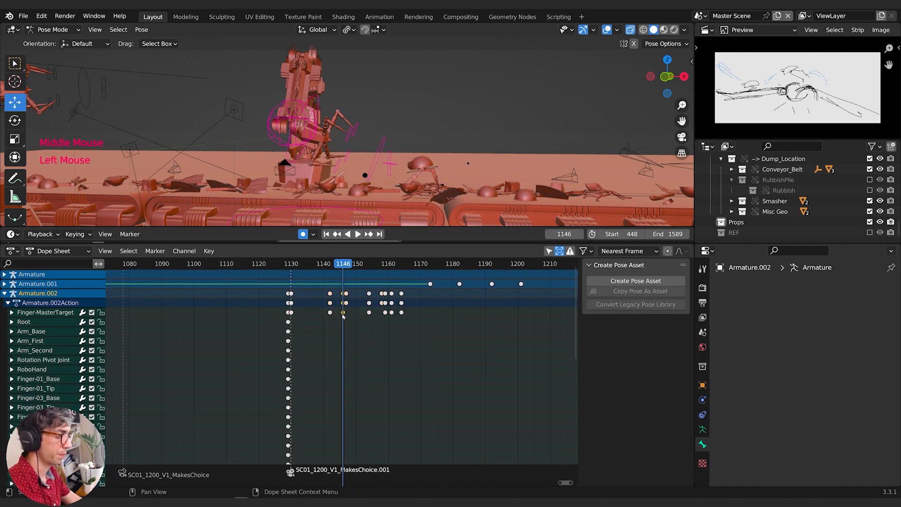
pyautogui.press('Delete')
# Select the RoboHand.Target control at frame 1160 and expand its animation channels in the Graph Editor
pyautogui.moveTo(304, 268); pyautogui.dragTo(388, 272)
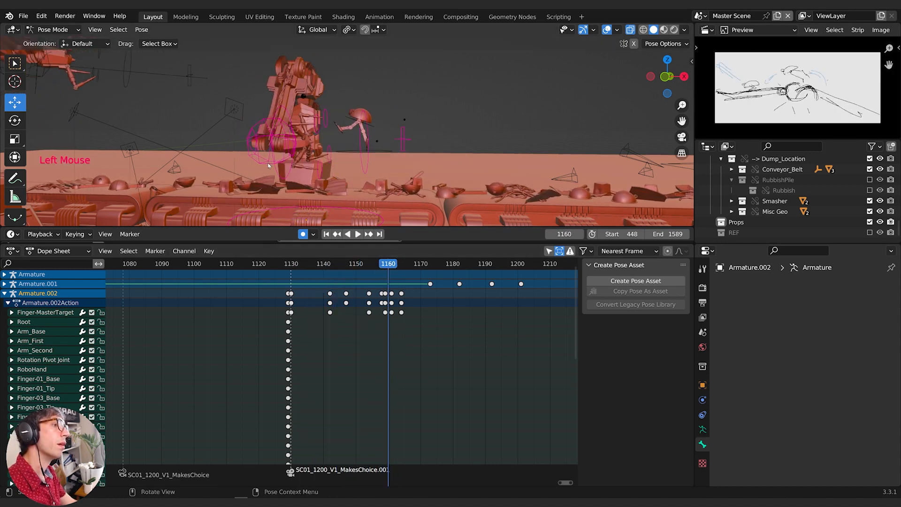
pyautogui.click(269, 164)
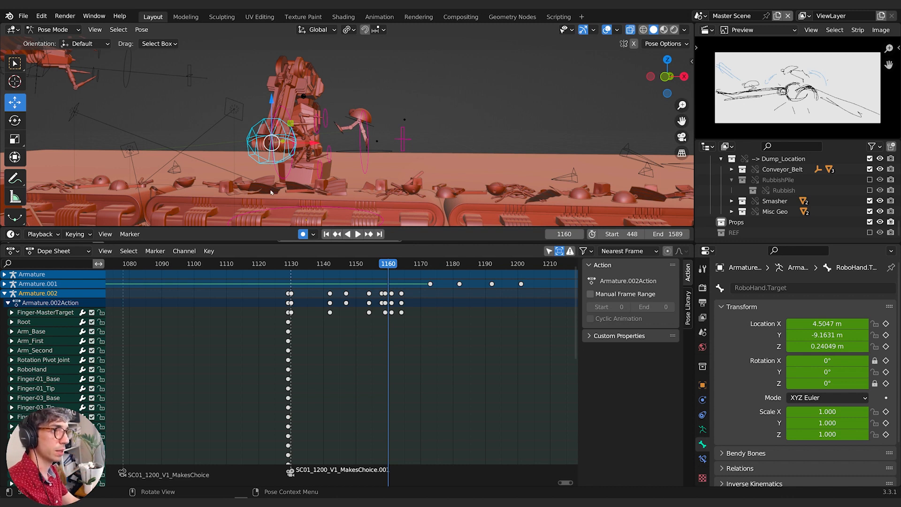
pyautogui.hotkey('ctrl', 'Tab')
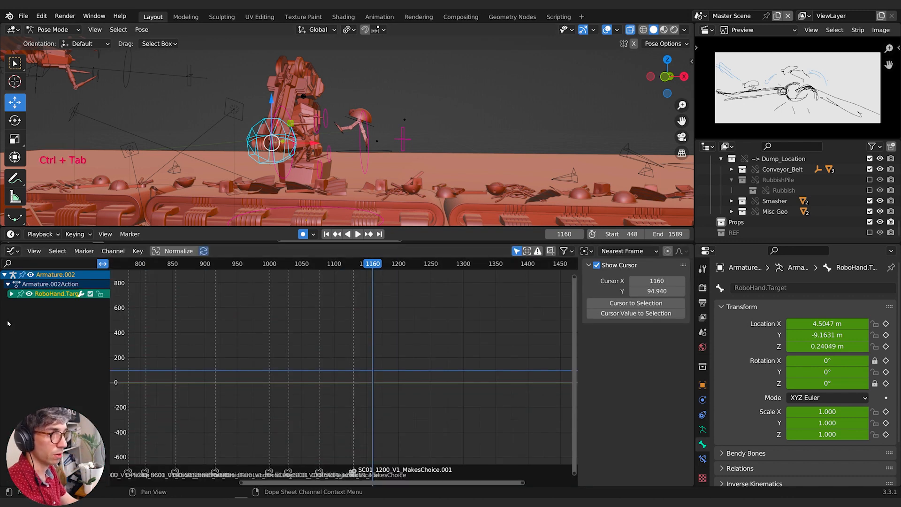
pyautogui.click(11, 294)
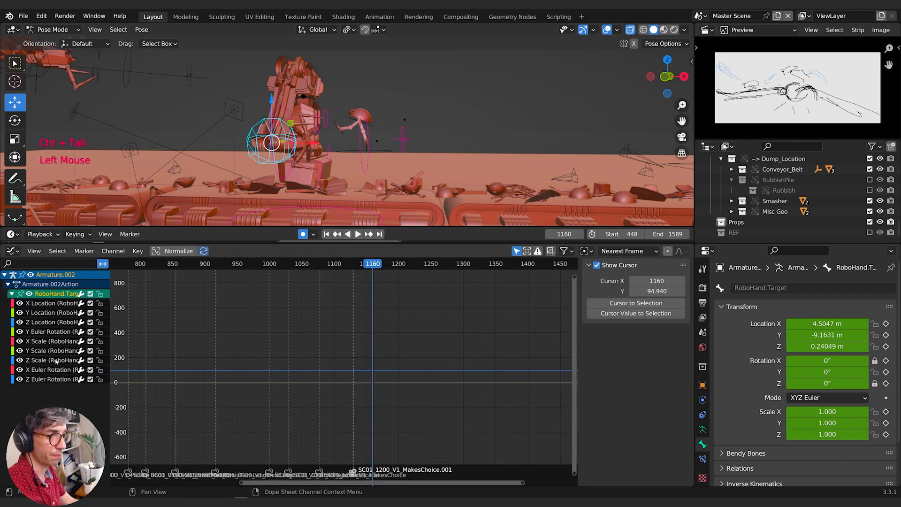
# Isolate RoboHand.Target's X, Y and Z Location curves and frame their keyframes between 1130 and 1164
pyautogui.click(48, 305)
pyautogui.keyDown('shift'); pyautogui.click(49, 314); pyautogui.keyUp('shift')
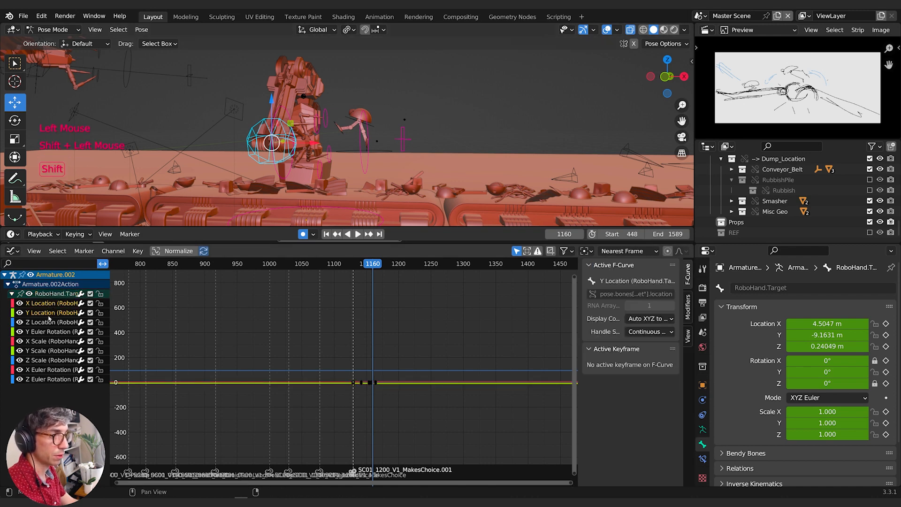
pyautogui.keyDown('shift'); pyautogui.click(50, 323); pyautogui.keyUp('shift')
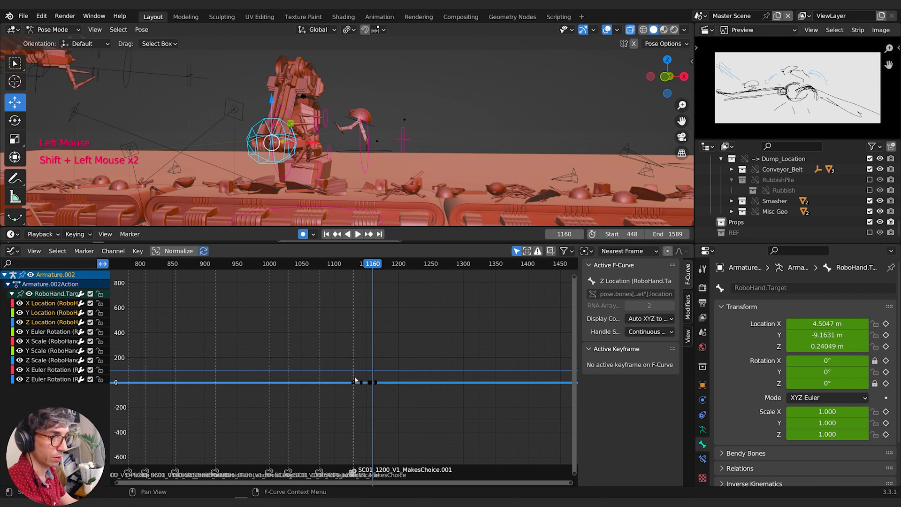
pyautogui.press('b')
pyautogui.moveTo(348, 369); pyautogui.dragTo(392, 380)
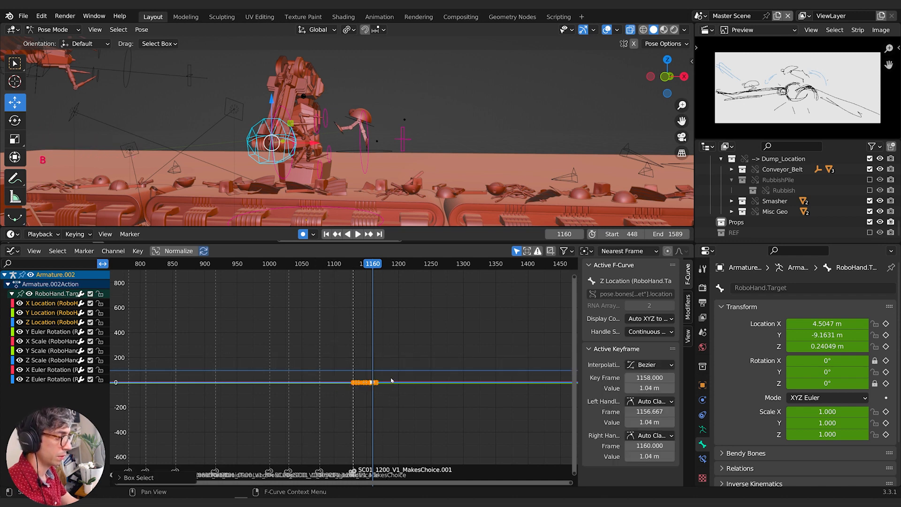
pyautogui.press('KP_Decimal')
pyautogui.scroll(-3, 387, 374)
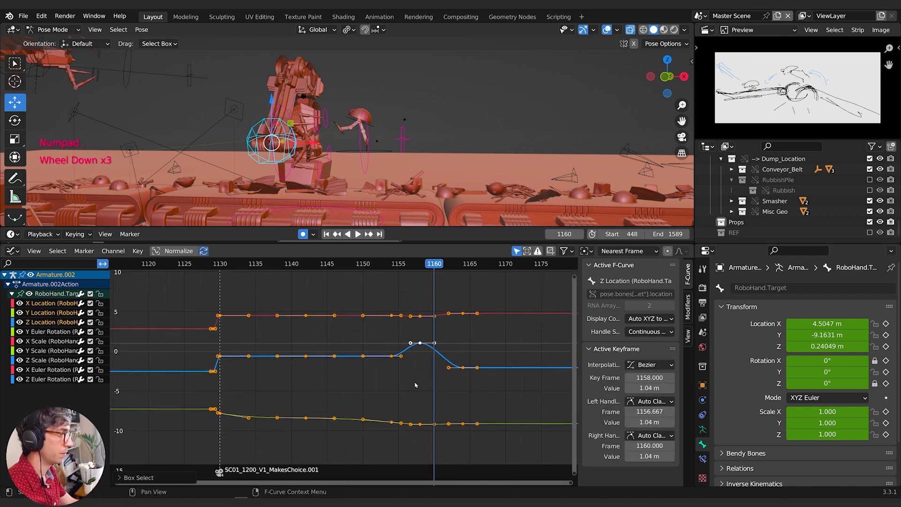
# Stretch the outgoing handles of the three Location keys at frame 1158 horizontally to about frame 1162
pyautogui.moveTo(376, 378); pyautogui.dragTo(336, 388, button='middle')
pyautogui.click(336, 387)
pyautogui.moveTo(314, 266); pyautogui.dragTo(348, 274)
pyautogui.press('b')
pyautogui.moveTo(339, 309); pyautogui.dragTo(359, 436)
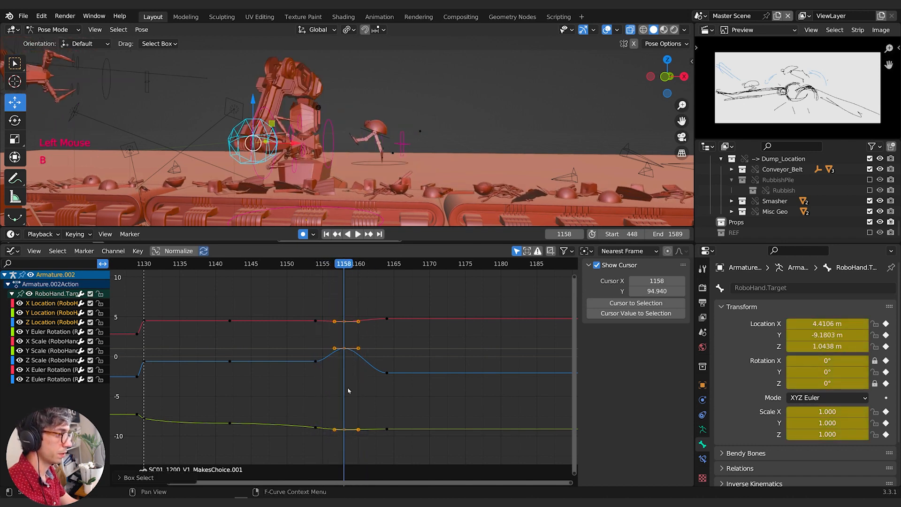
pyautogui.press('b')
pyautogui.keyDown('shift'); pyautogui.moveTo(316, 299); pyautogui.dragTo(351, 442); pyautogui.keyUp('shift')
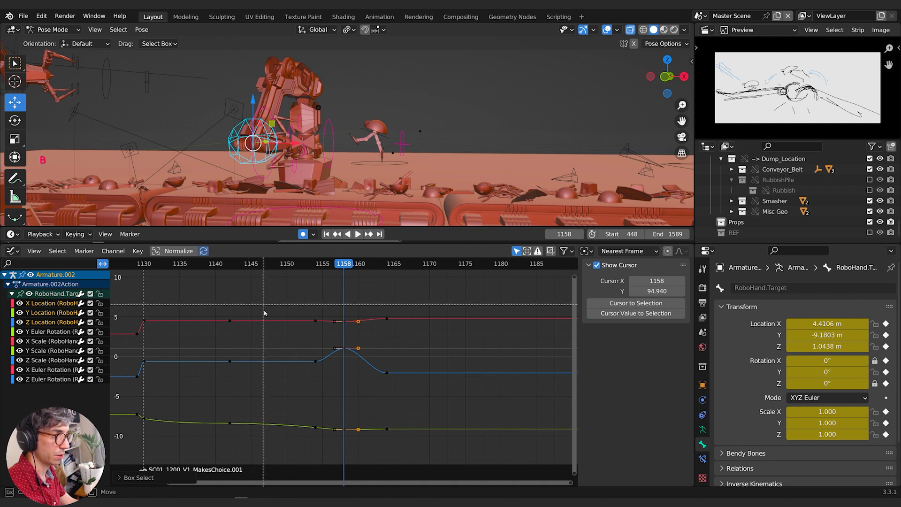
pyautogui.press('b')
pyautogui.keyDown('shift'); pyautogui.moveTo(284, 298); pyautogui.dragTo(351, 443); pyautogui.keyUp('shift')
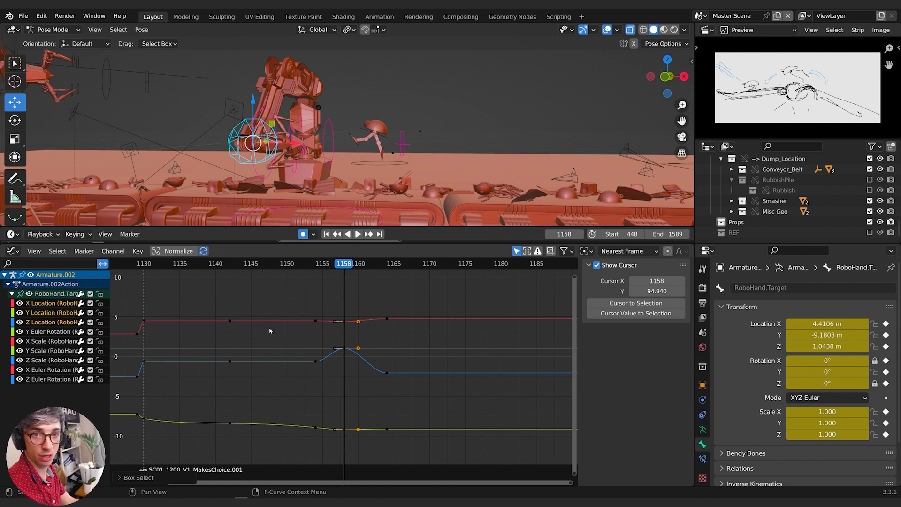
pyautogui.press('g')
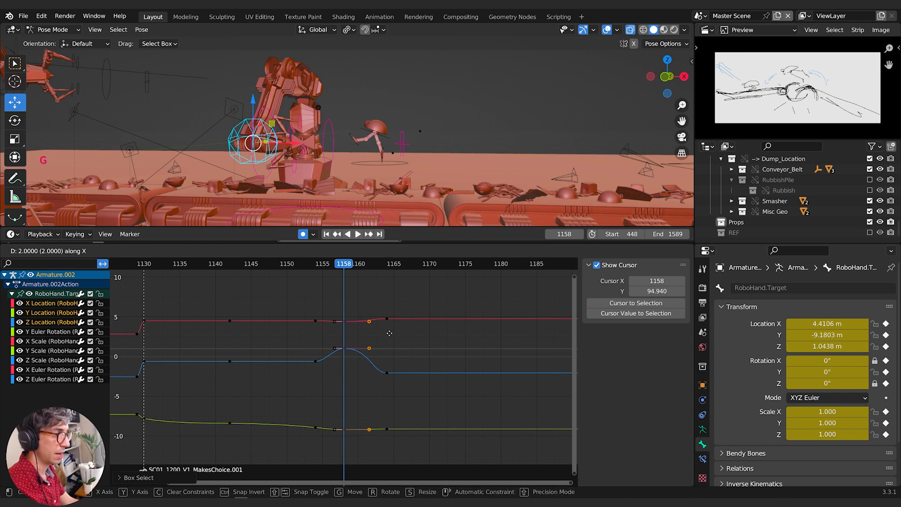
pyautogui.click(394, 333)
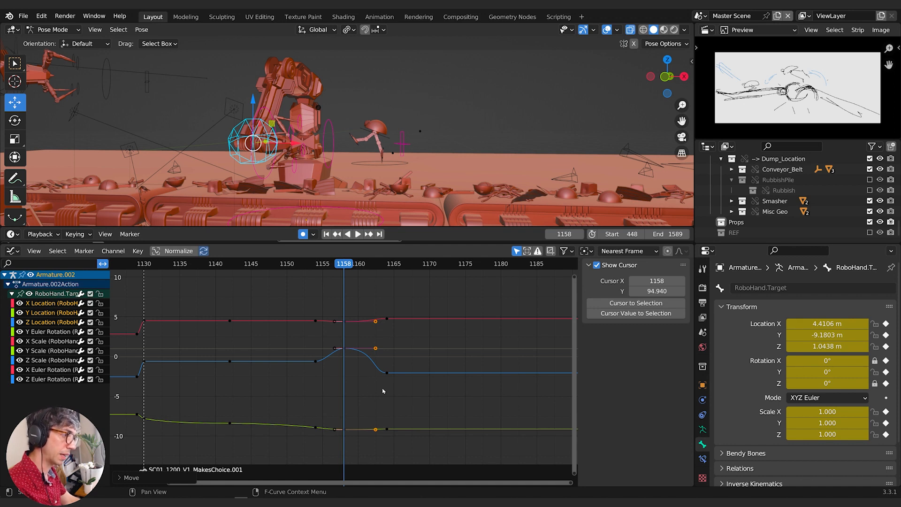
# Replay the reach and grab repeatedly from about frames 1140 to 1142 to judge the adjusted RoboHand.Target easing
pyautogui.moveTo(346, 266); pyautogui.dragTo(352, 267)
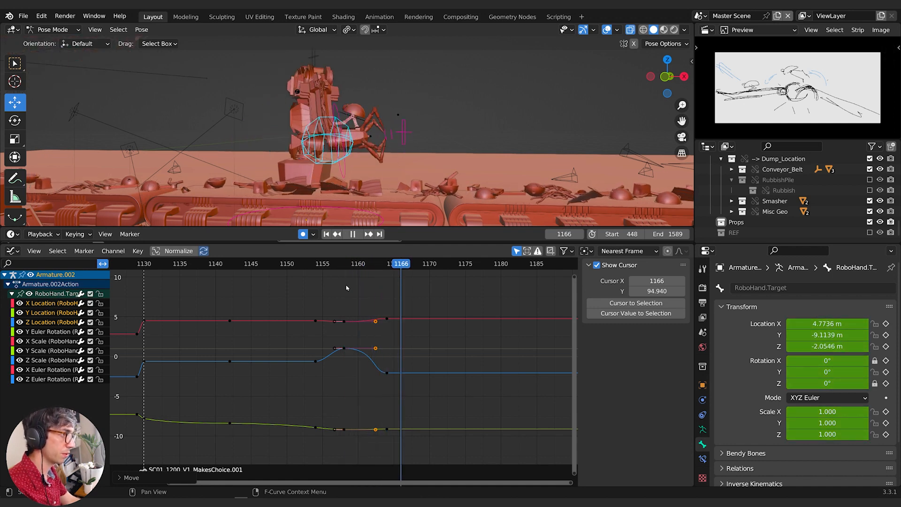
pyautogui.moveTo(346, 288); pyautogui.dragTo(217, 306)
pyautogui.press('space')
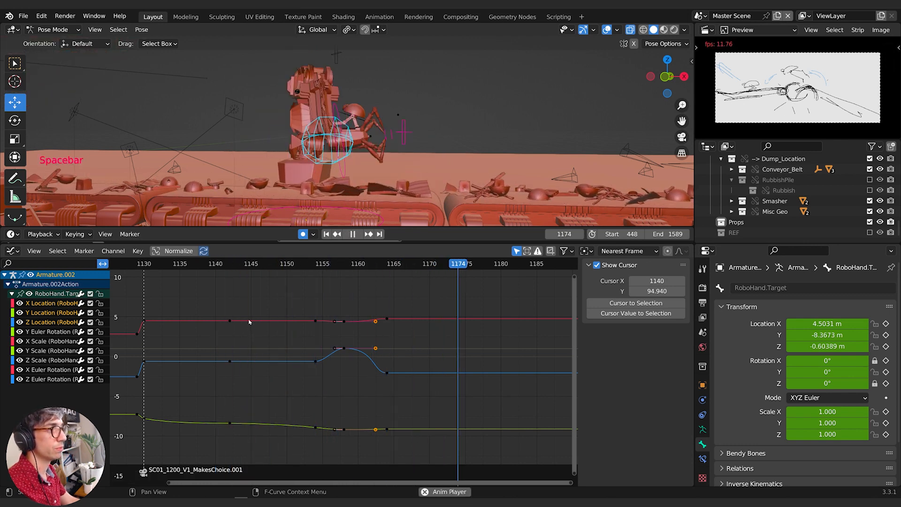
pyautogui.press('space')
pyautogui.click(208, 267)
pyautogui.press('space')
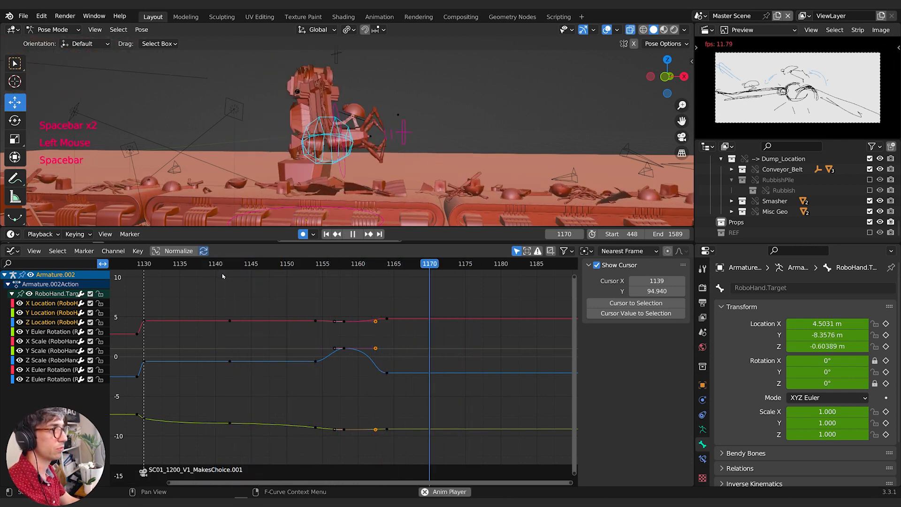
pyautogui.press('space')
pyautogui.click(224, 274)
pyautogui.press('space')
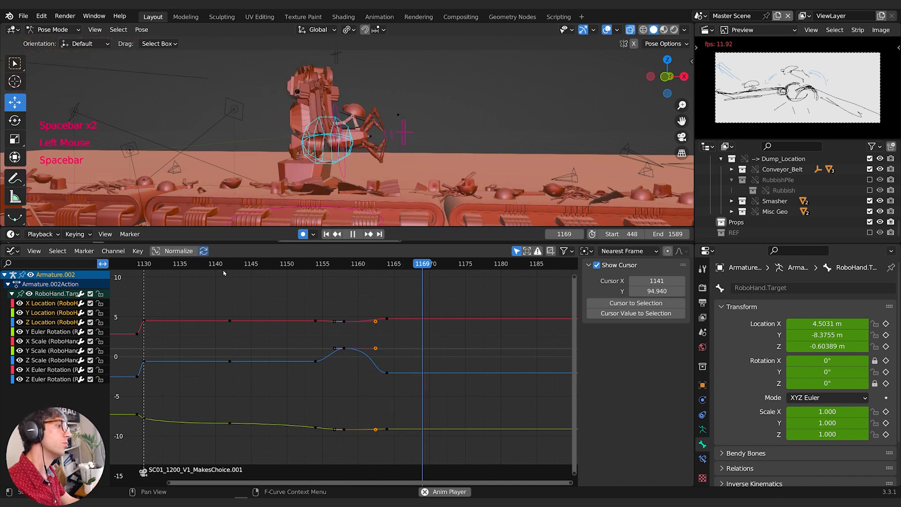
pyautogui.press('space')
pyautogui.click(224, 272)
pyautogui.press('space')
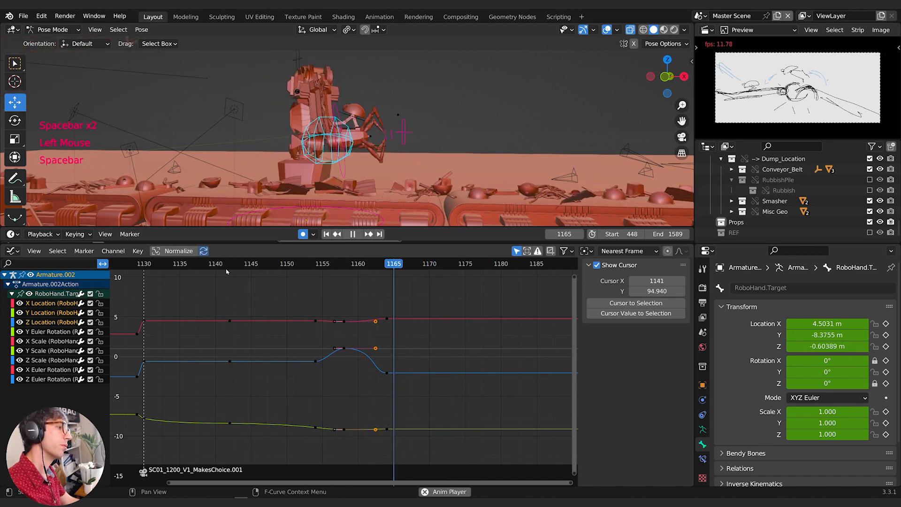
pyautogui.press('space')
pyautogui.click(228, 275)
pyautogui.press('space')
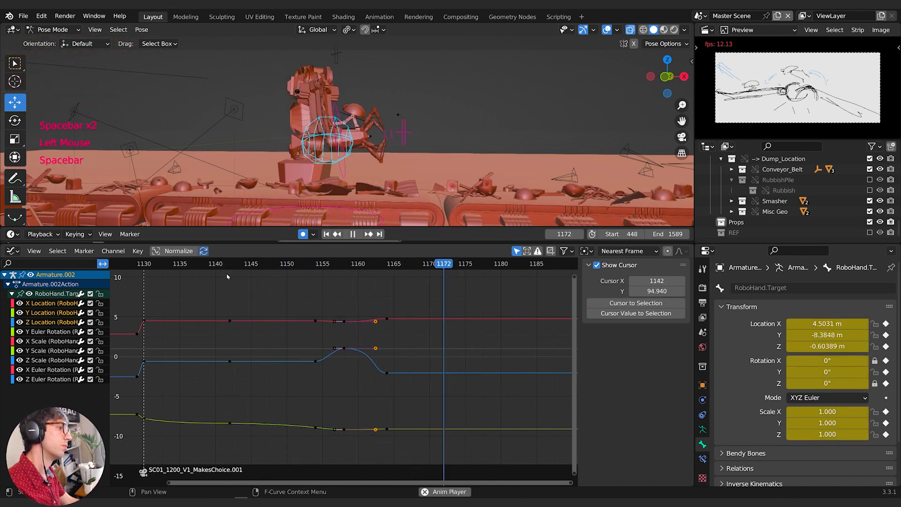
pyautogui.press('space')
pyautogui.click(227, 276)
pyautogui.click(230, 265)
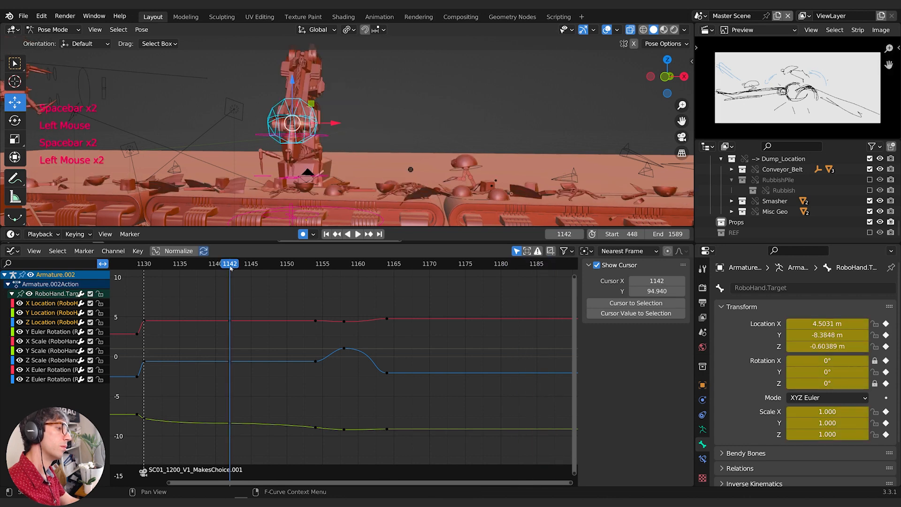
pyautogui.press('space')
pyautogui.press('space')
pyautogui.click(230, 265)
pyautogui.press('space')
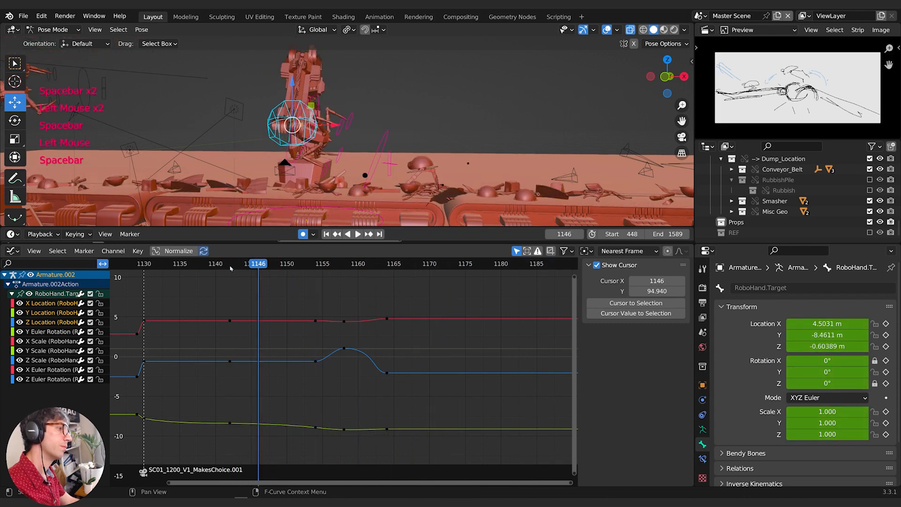
pyautogui.press('space')
pyautogui.press('space')
pyautogui.click(230, 266)
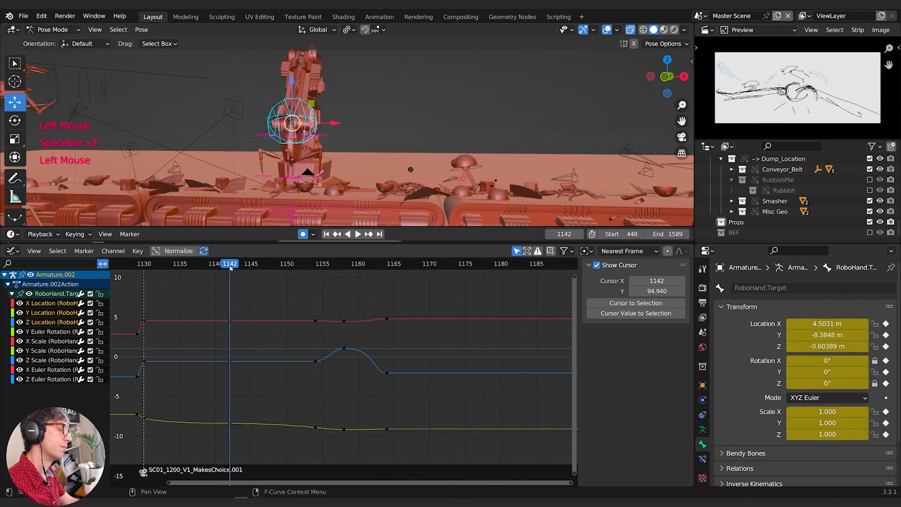
pyautogui.press('space')
# Set the transform orientation to Local with the arm's settled pose at frame 1172 in view
pyautogui.click(394, 265)
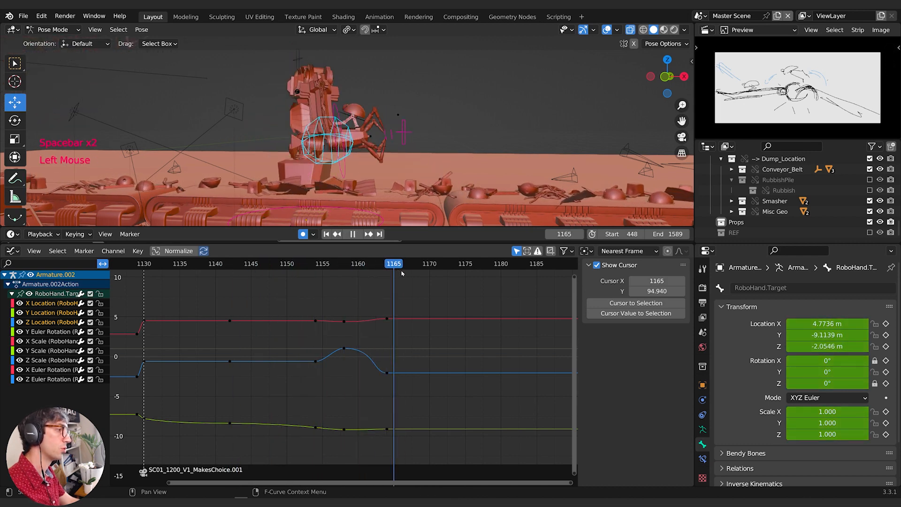
pyautogui.moveTo(401, 271); pyautogui.dragTo(446, 268)
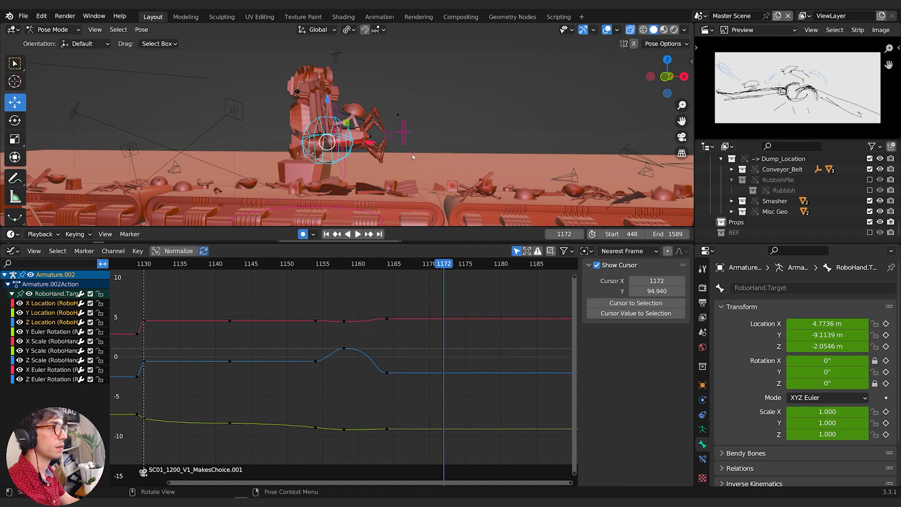
pyautogui.moveTo(413, 157); pyautogui.dragTo(395, 156, button='middle')
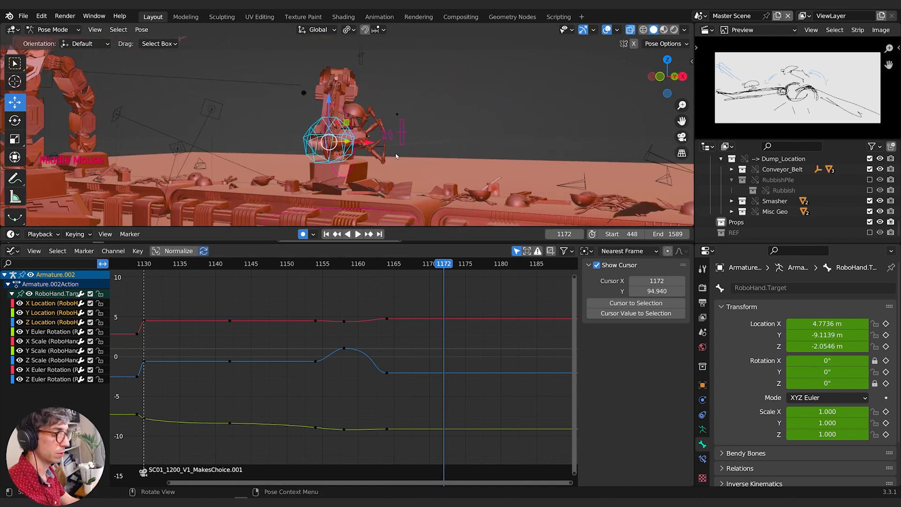
pyautogui.press('.')
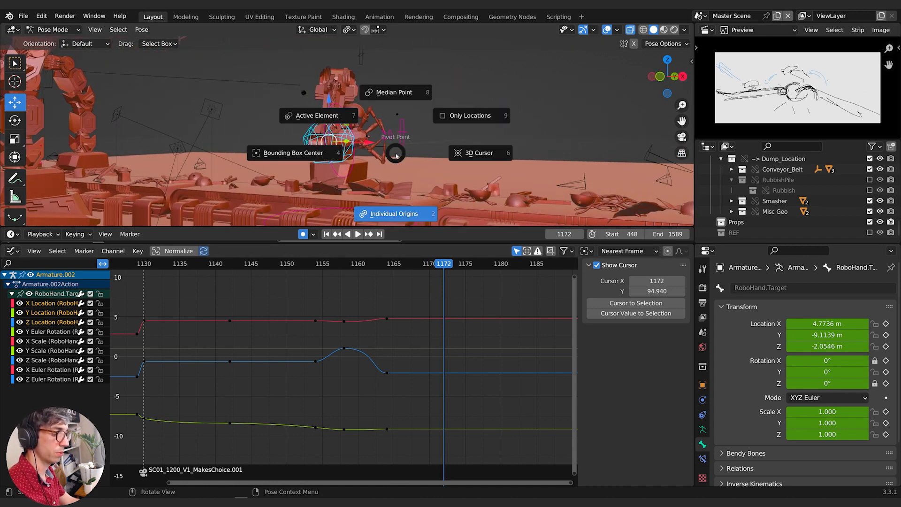
pyautogui.press('Escape')
pyautogui.press(',')
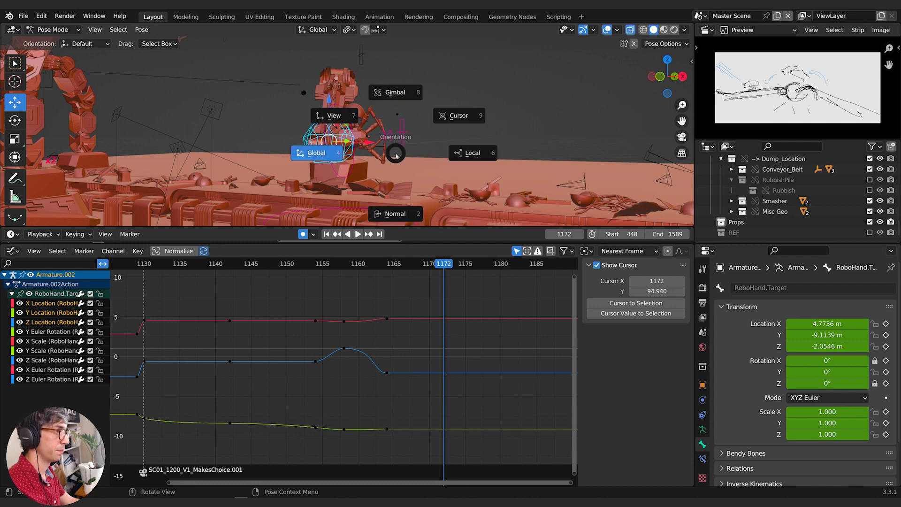
pyautogui.click(406, 155)
# Move RoboHand.Target about -1.5 m along its local Z at frame 1172, and shift it along local Y
pyautogui.moveTo(407, 170)
pyautogui.mouseDown(button='middle')
pyautogui.moveTo(395, 174)
pyautogui.moveTo(397, 189)
pyautogui.moveTo(396, 169)
pyautogui.mouseUp(button='middle')
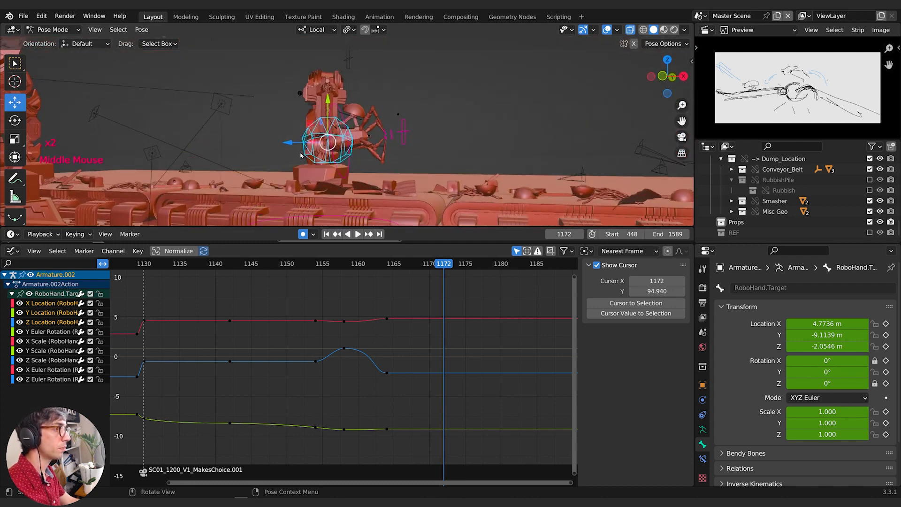
pyautogui.press('g')
pyautogui.press('x')
pyautogui.press('z')
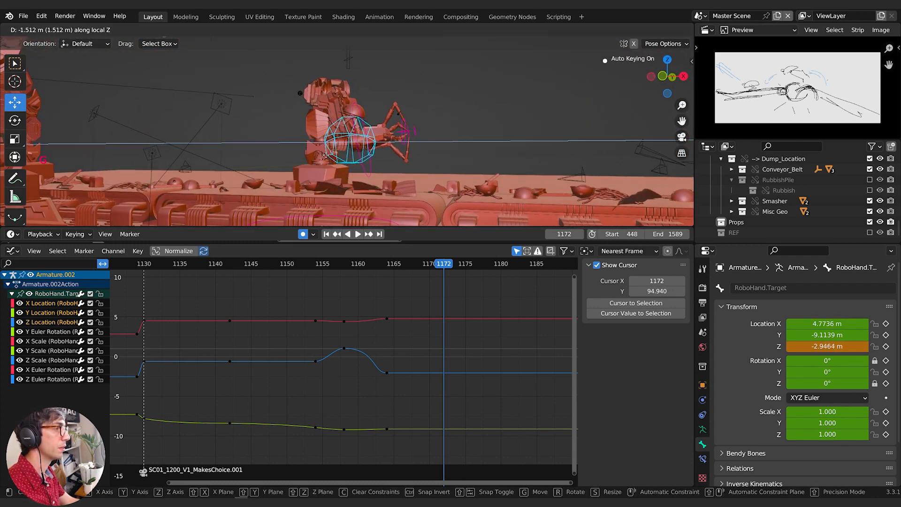
pyautogui.click(335, 159)
pyautogui.moveTo(335, 160); pyautogui.dragTo(423, 165, button='middle')
pyautogui.press('g')
pyautogui.press('y')
pyautogui.click(440, 135)
# Reposition the control beyond the fingers at frame 1172, along its local X axis and with a free move
pyautogui.click(415, 147)
pyautogui.press('g')
pyautogui.press('x')
pyautogui.click(445, 159)
pyautogui.press('g')
pyautogui.click(445, 141)
# Move the Finger-MasterTarget control 0.81275 m along its local Y axis at frame 1171
pyautogui.moveTo(435, 262)
pyautogui.mouseDown()
pyautogui.moveTo(337, 270)
pyautogui.moveTo(436, 266)
pyautogui.mouseUp()
pyautogui.press('space')
pyautogui.click(307, 263)
pyautogui.click(425, 126)
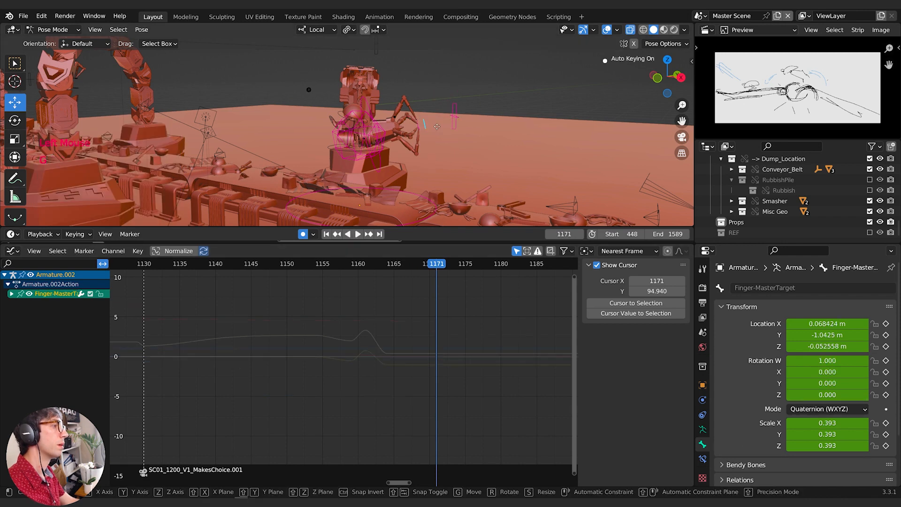
pyautogui.press('g')
pyautogui.press('y')
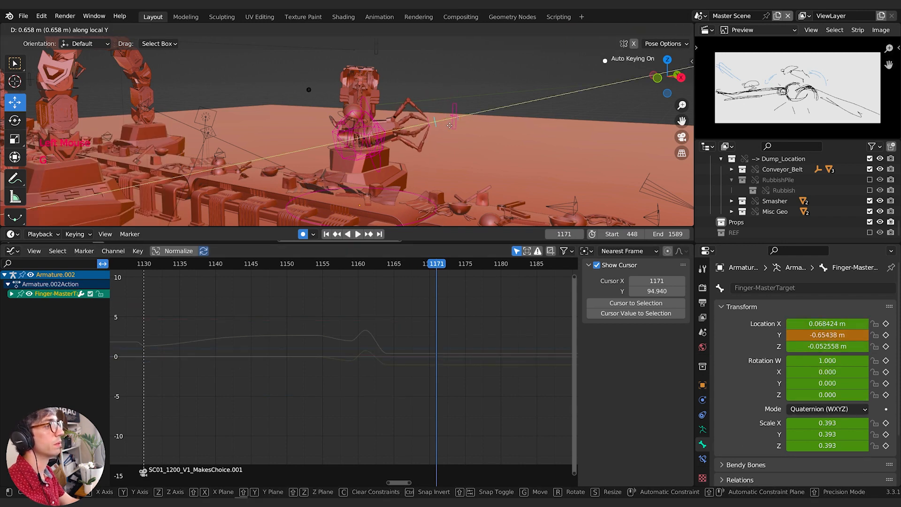
pyautogui.click(455, 123)
# Play the grab in reverse and forward from frame 1130 to check the arm's follow-through after catching the droid
pyautogui.hotkey('shift', 'ctrl', 'space')
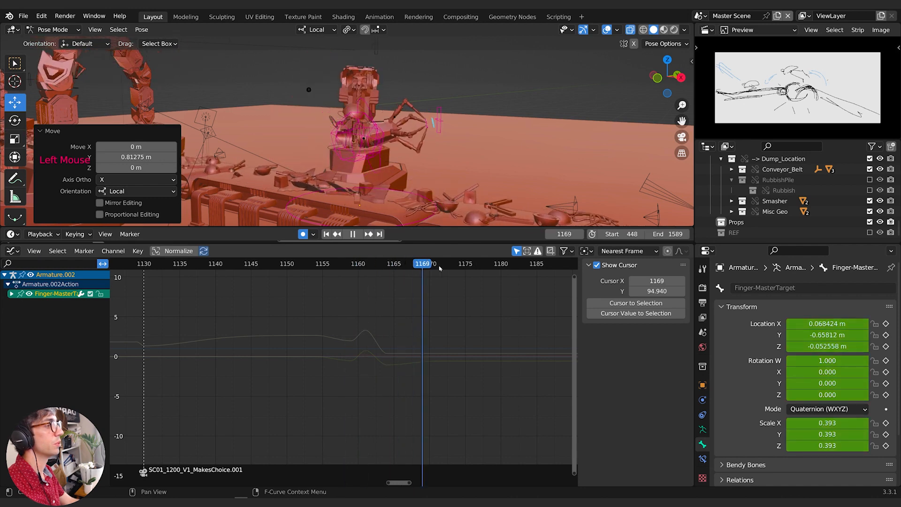
pyautogui.moveTo(353, 284); pyautogui.dragTo(402, 273)
pyautogui.moveTo(403, 136); pyautogui.dragTo(445, 150, button='middle')
pyautogui.scroll(-1, 427, 134)
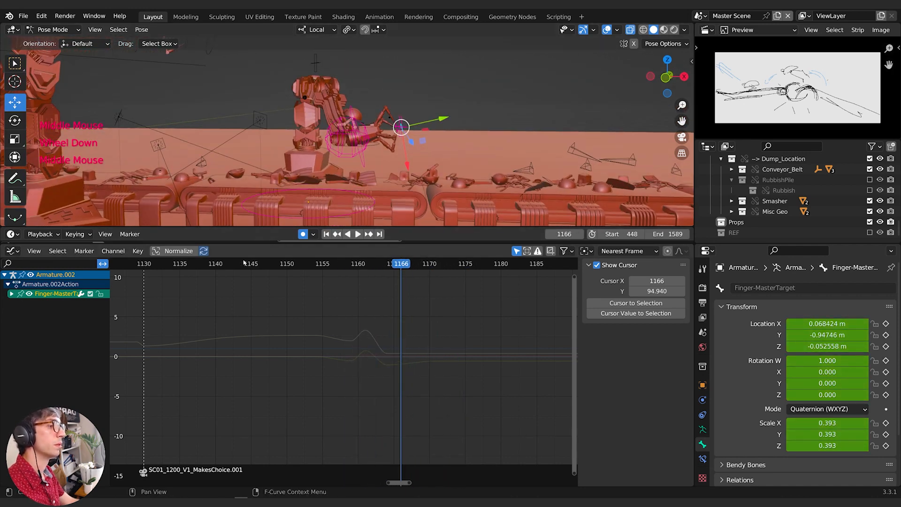
pyautogui.click(144, 264)
pyautogui.press('space')
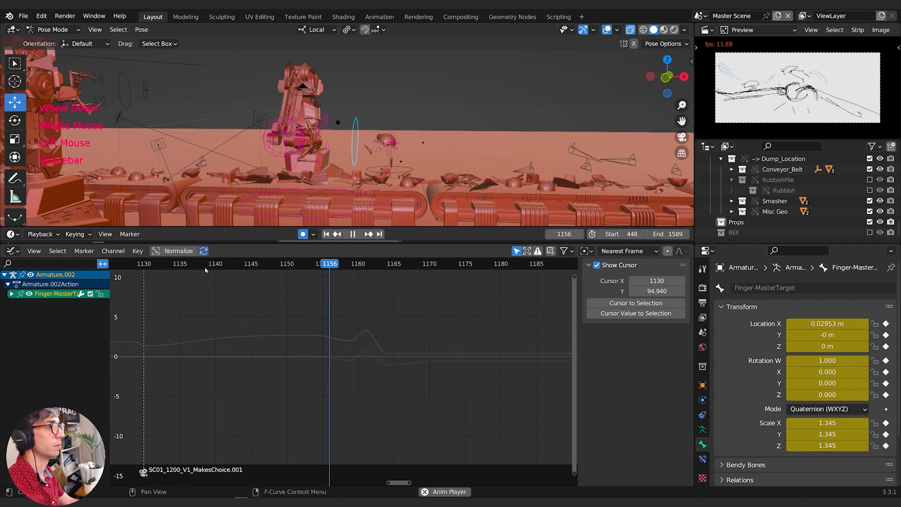
pyautogui.press('space')
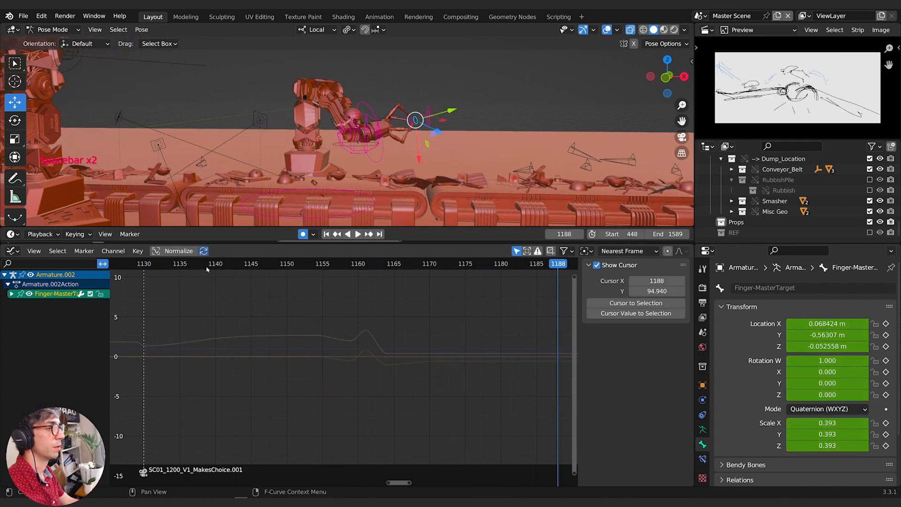
# Play the grab repeatedly from around frame 1130 to review the timing of the droid's jump and catch
pyautogui.click(156, 266)
pyautogui.press('space')
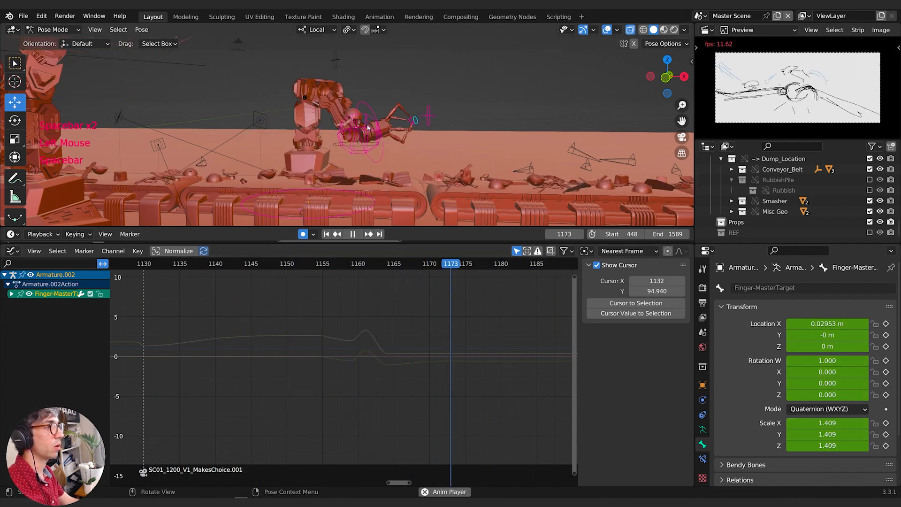
pyautogui.press('space')
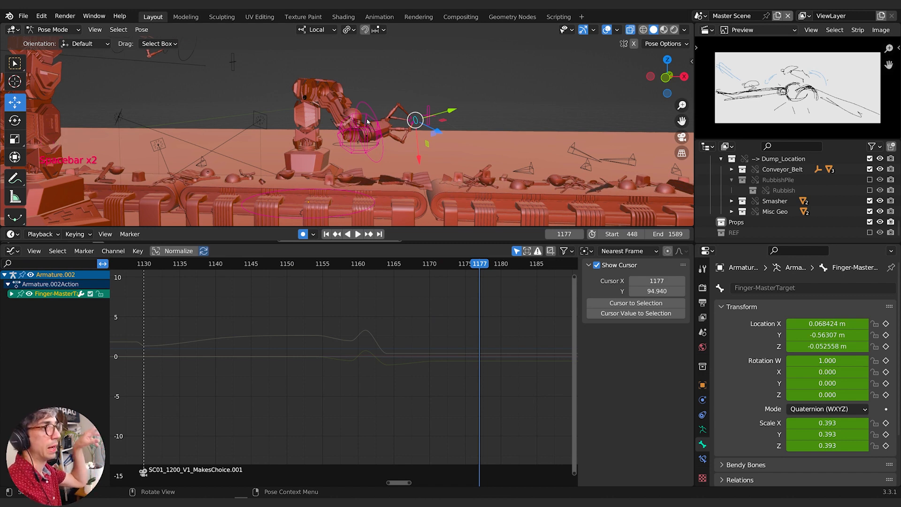
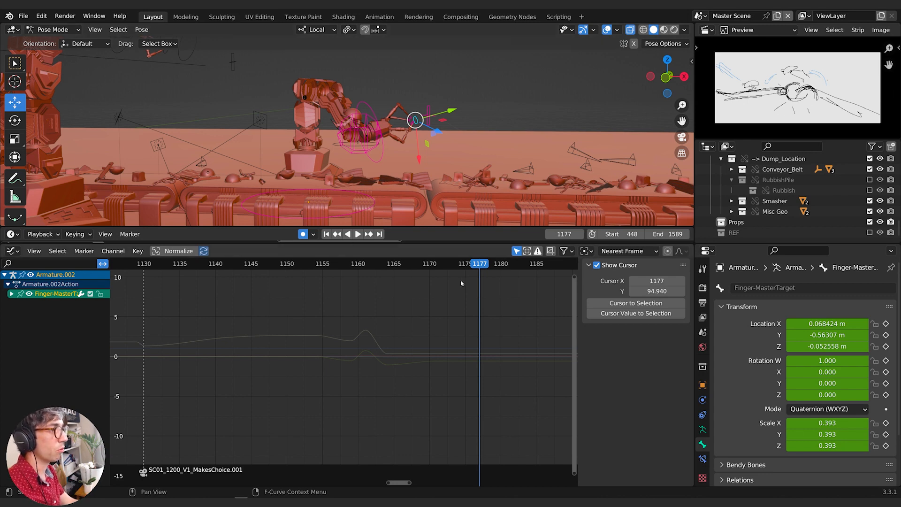
pyautogui.scroll(-2, 461, 284)
pyautogui.moveTo(346, 295); pyautogui.dragTo(324, 301, button='middle')
pyautogui.click(207, 268)
pyautogui.press('space')
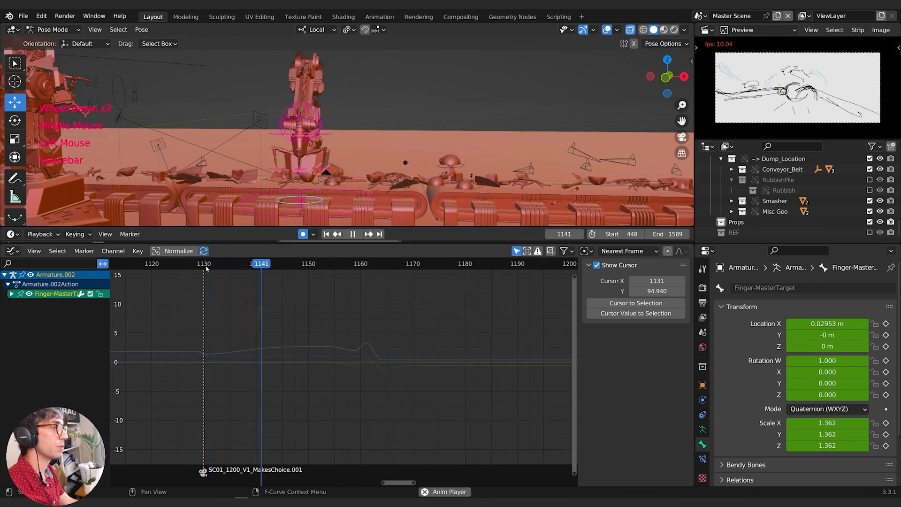
pyautogui.press('space')
pyautogui.click(206, 268)
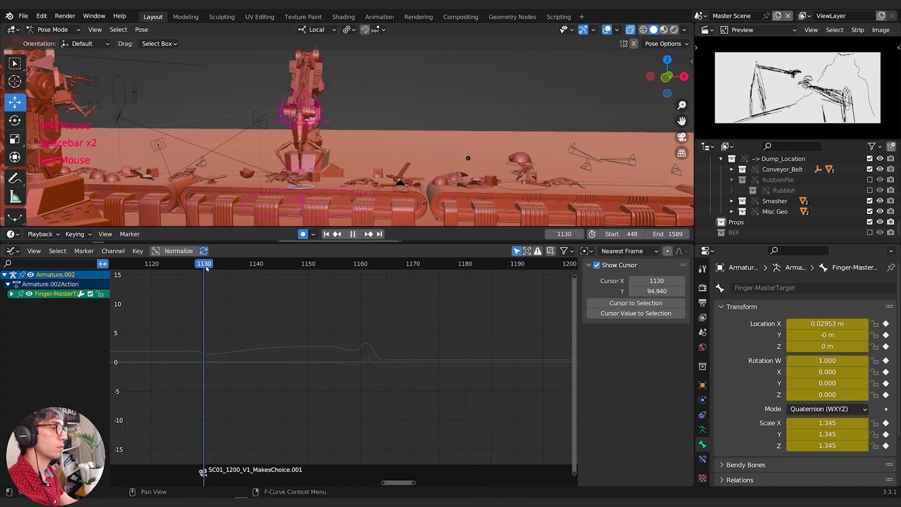
pyautogui.press('space')
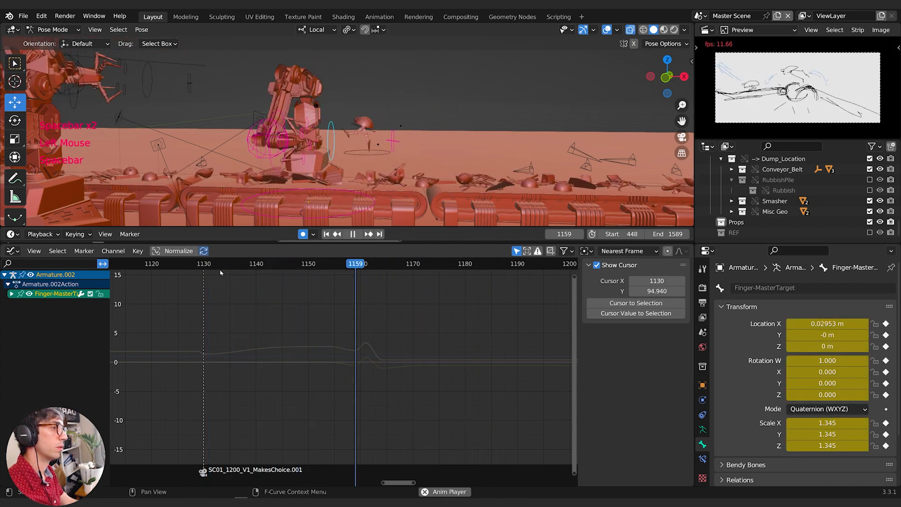
pyautogui.press('space')
# Switch the Graph Editor to the Dope Sheet and go to frame 1171 among Armature.002's keys
pyautogui.hotkey('ctrl', 'Tab')
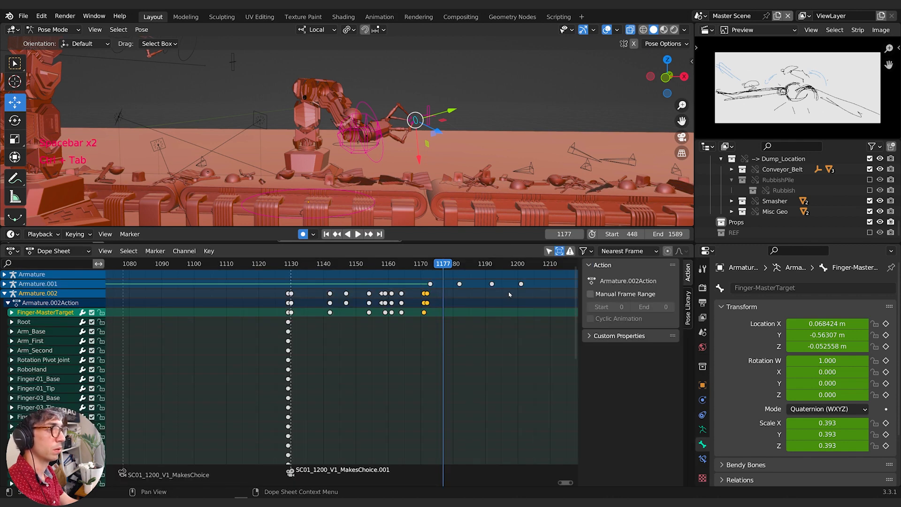
pyautogui.moveTo(457, 328); pyautogui.dragTo(416, 328, button='middle')
pyautogui.moveTo(401, 328); pyautogui.dragTo(381, 328, button='middle')
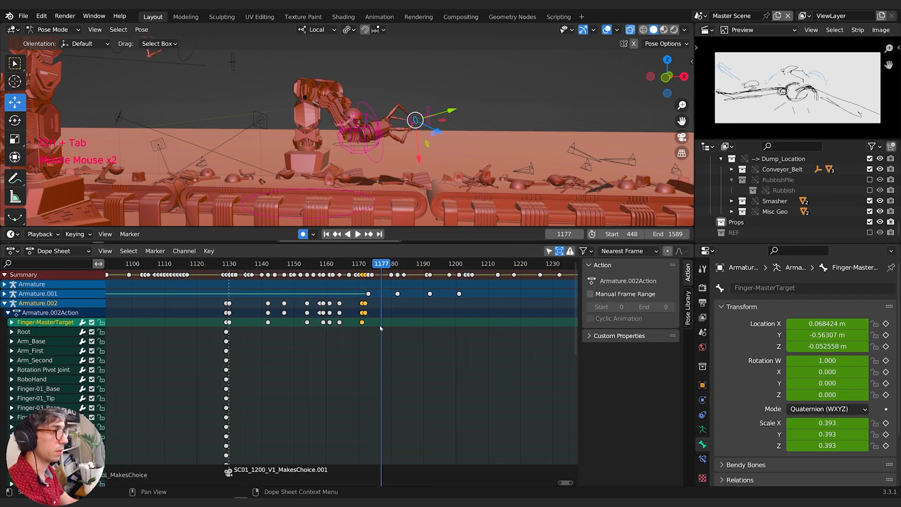
pyautogui.moveTo(372, 266); pyautogui.dragTo(362, 268)
pyautogui.moveTo(415, 392); pyautogui.dragTo(418, 337, button='middle')
pyautogui.moveTo(418, 377); pyautogui.dragTo(421, 400, button='middle')
pyautogui.moveTo(428, 351); pyautogui.dragTo(426, 360, button='middle')
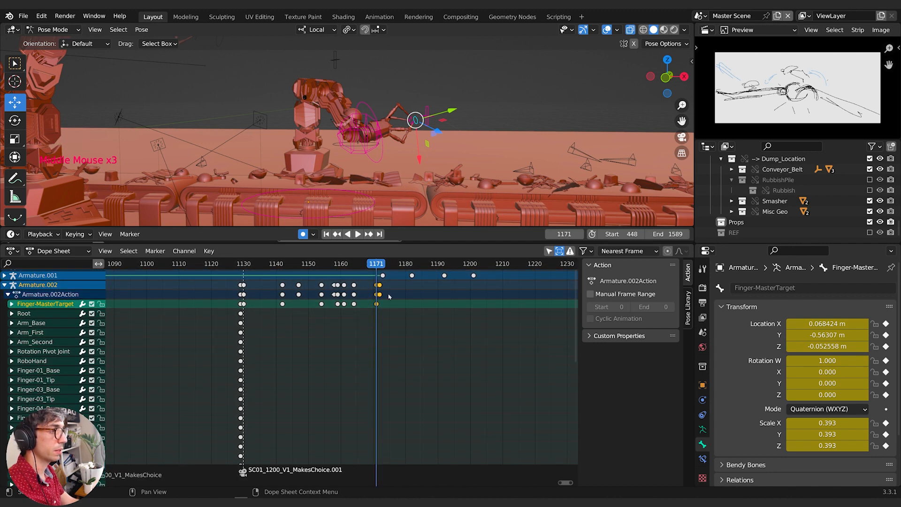
pyautogui.moveTo(377, 285); pyautogui.dragTo(360, 264)
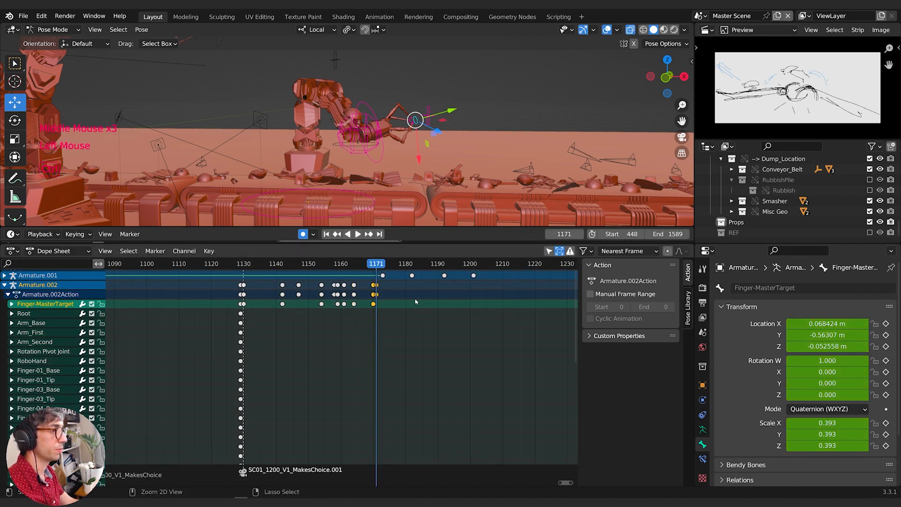
pyautogui.hotkey('ctrl', 'z')
pyautogui.click(388, 290)
# Play and scrub the end of the grab from around frame 1155 to frame 1183 to check how the arm settles
pyautogui.moveTo(375, 268)
pyautogui.mouseDown()
pyautogui.moveTo(358, 268)
pyautogui.moveTo(371, 268)
pyautogui.mouseUp()
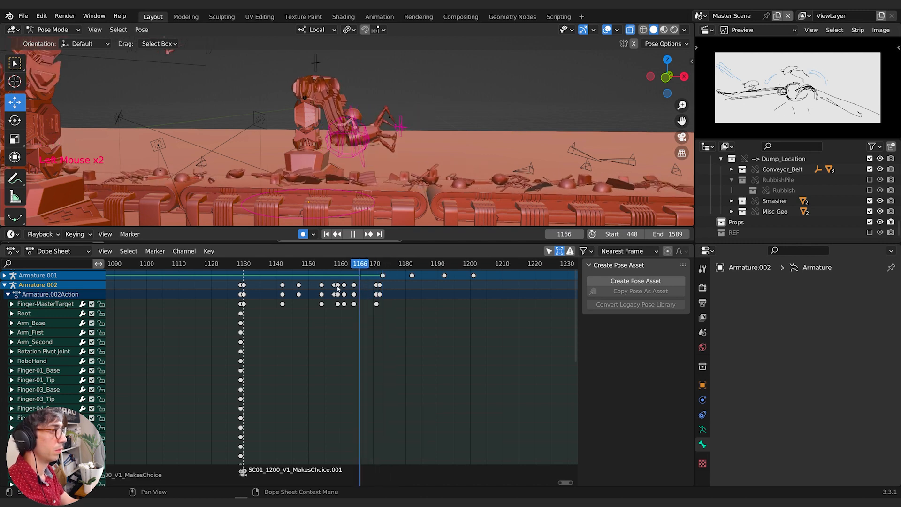
pyautogui.press('space')
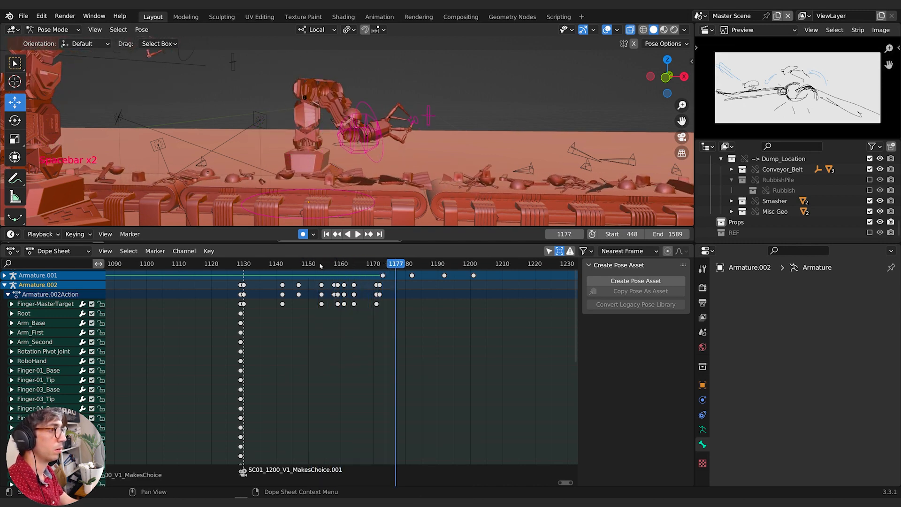
pyautogui.click(321, 265)
pyautogui.press('space')
pyautogui.press('space')
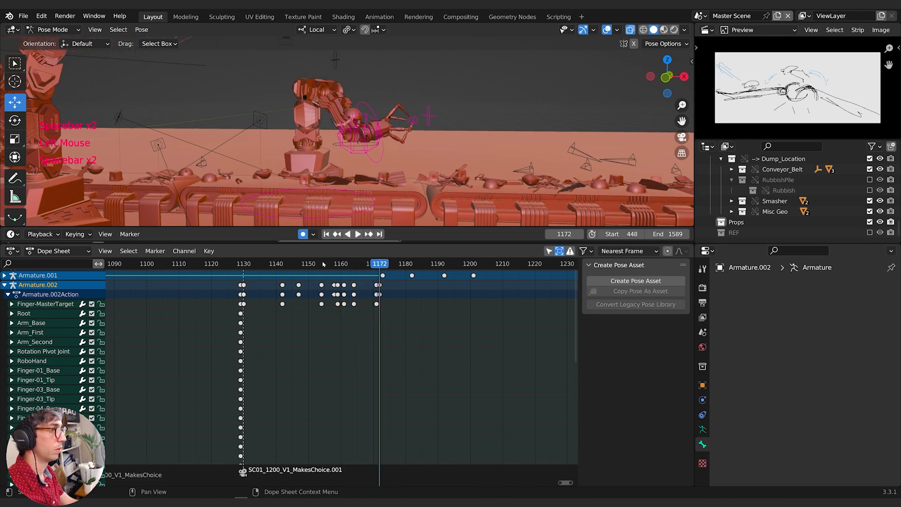
pyautogui.moveTo(323, 265); pyautogui.dragTo(415, 265)
pyautogui.click(377, 279)
pyautogui.press('space')
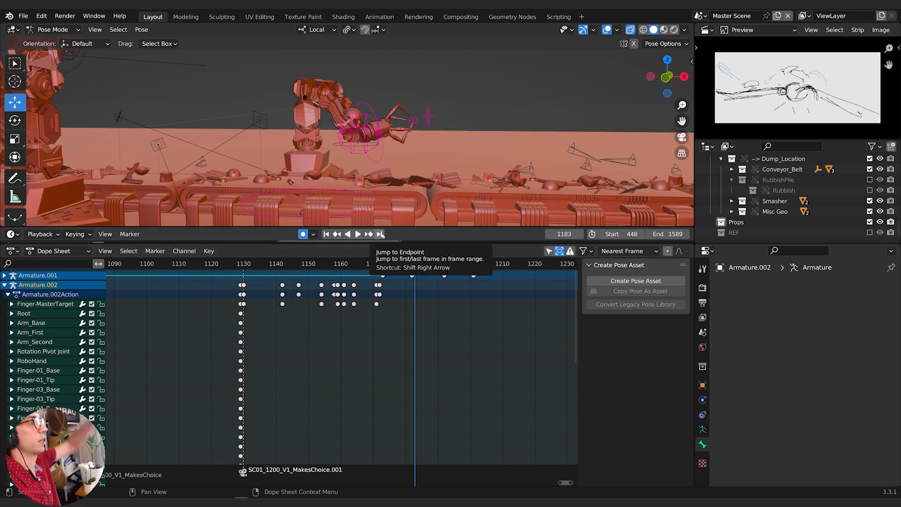
# Move RoboHand.Target 0.18743 m in X, 0.034812 m in Y and 0.18958 m in Z at frame 1176
pyautogui.click(362, 147)
pyautogui.click(356, 154)
pyautogui.moveTo(385, 267)
pyautogui.mouseDown()
pyautogui.moveTo(351, 266)
pyautogui.moveTo(395, 267)
pyautogui.mouseUp()
pyautogui.press('space')
pyautogui.press('space')
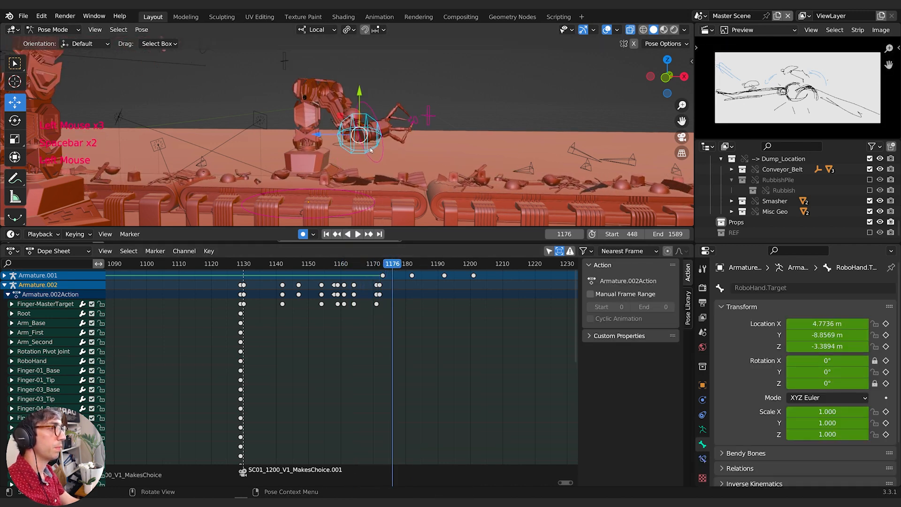
pyautogui.press('g')
pyautogui.click(374, 142)
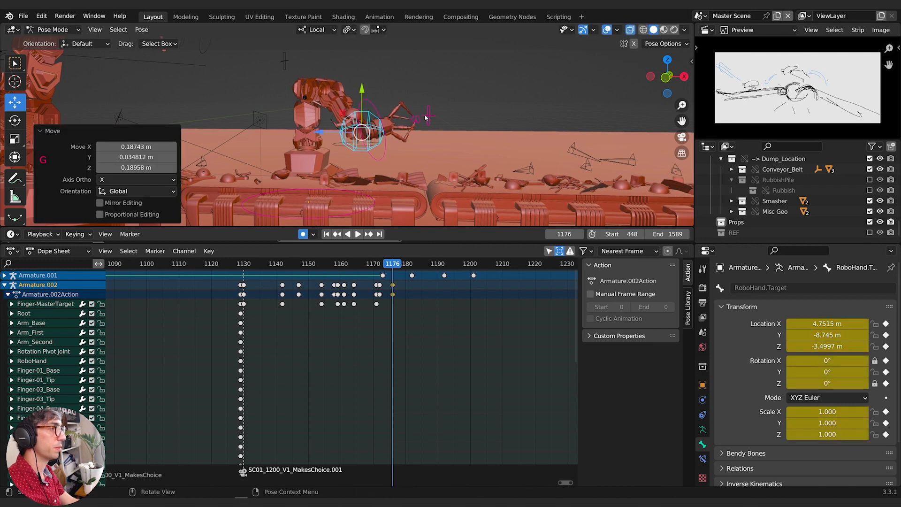
# Move MasterTarget 0.029814 m in X, -0.009566 m in Y and -0.17107 m in Z at frame 1176, and replay the catch
pyautogui.click(428, 116)
pyautogui.press('g')
pyautogui.click(412, 180)
pyautogui.press('space')
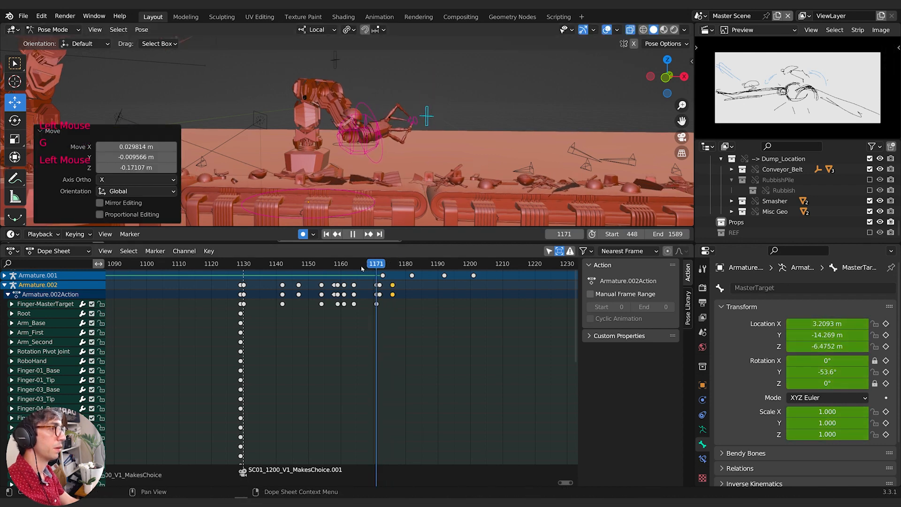
pyautogui.press('space')
# Move RoboHand.Target -1.4563 m in X, 0.32387 m in Y and 6.4457 m in Z at frame 1182, and raise it further
pyautogui.moveTo(383, 261); pyautogui.dragTo(411, 262)
pyautogui.press('g')
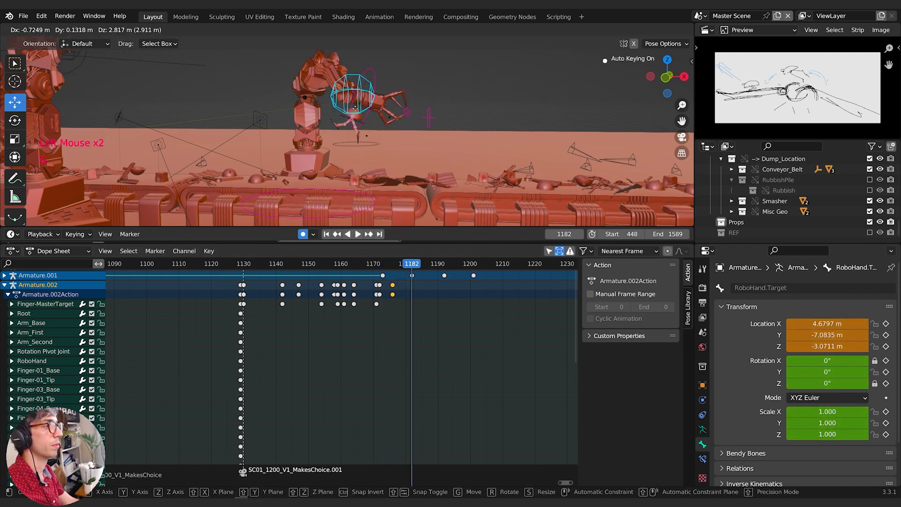
pyautogui.click(364, 82)
pyautogui.keyDown('shift'); pyautogui.moveTo(366, 83); pyautogui.dragTo(382, 141, button='middle'); pyautogui.keyUp('shift')
pyautogui.press('g')
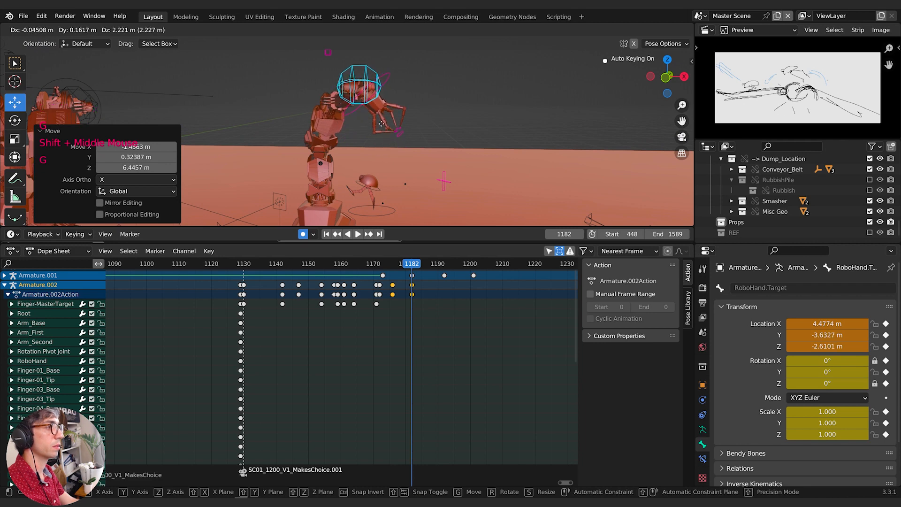
# Raise the MasterTarget control toward the lifted hand at frame 1182
pyautogui.click(445, 177)
pyautogui.press('g')
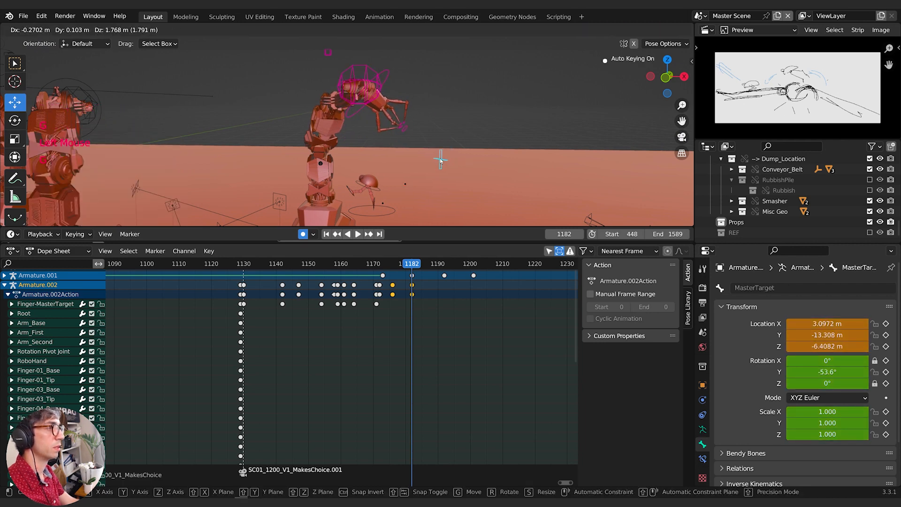
# Place the MasterTarget about 1.77 m higher at frame 1182 and scale the Finger-MasterTarget up by about 2.3
pyautogui.click(441, 160)
pyautogui.click(406, 129)
pyautogui.press('s')
pyautogui.click(409, 131)
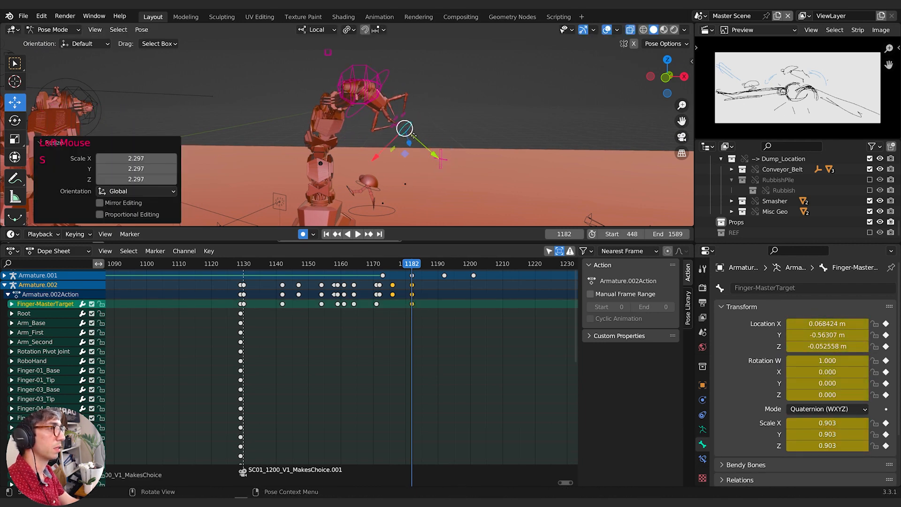
# Move the Finger-MasterTarget at frame 1182 to about X 0.51, Y -0.04, Z 0.25 m
pyautogui.press('g')
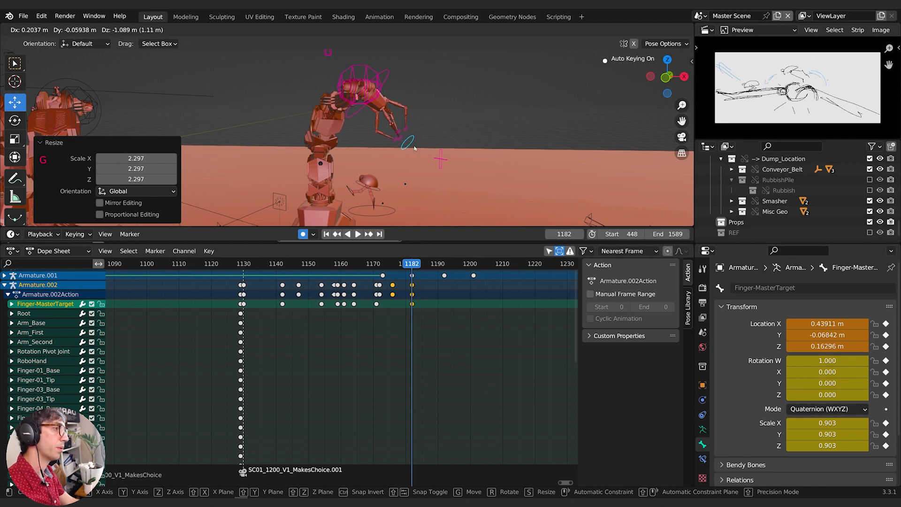
pyautogui.click(414, 148)
pyautogui.moveTo(414, 148); pyautogui.dragTo(391, 141, button='middle')
pyautogui.press('g')
pyautogui.click(385, 197)
pyautogui.scroll(1, 392, 141)
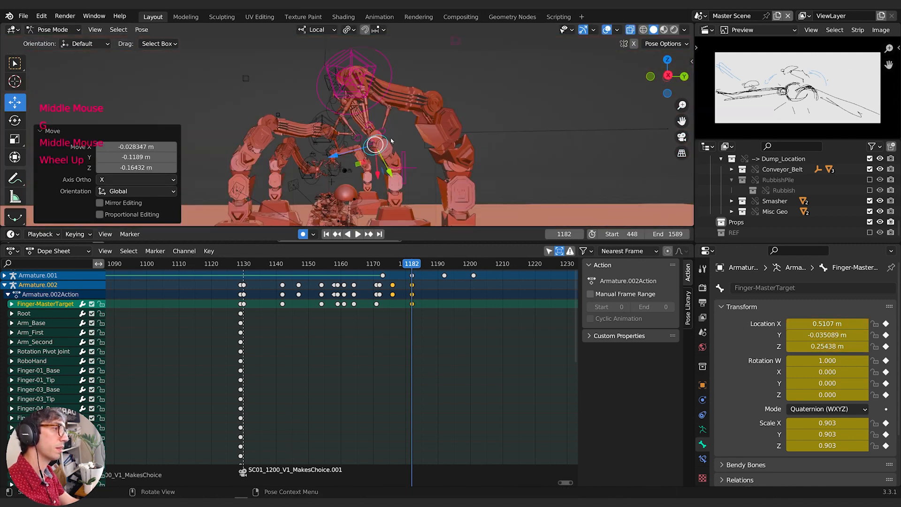
pyautogui.moveTo(389, 90); pyautogui.dragTo(322, 177, button='middle')
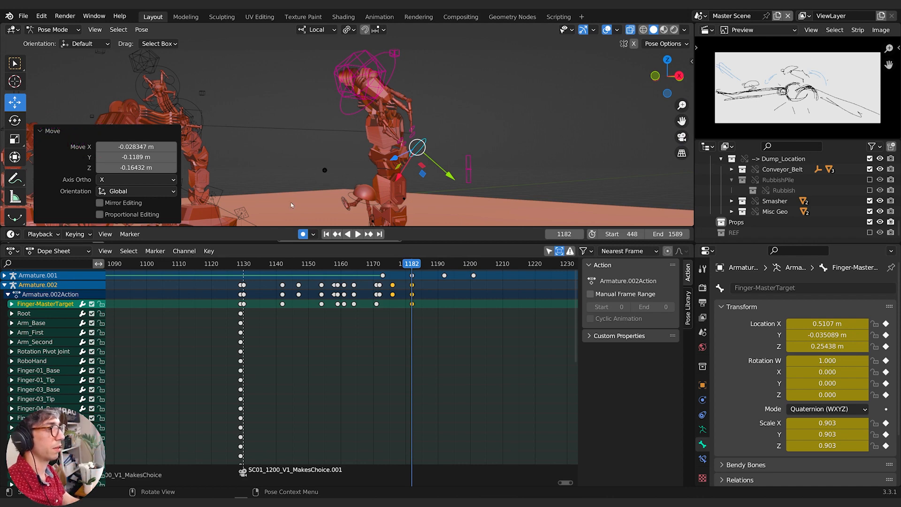
# Scrub and play the animation between frames 1164 and 1182 to examine how the hand and fingers move
pyautogui.moveTo(406, 266); pyautogui.dragTo(386, 266)
pyautogui.keyDown('shift'); pyautogui.moveTo(422, 160); pyautogui.dragTo(428, 131, button='middle'); pyautogui.keyUp('shift')
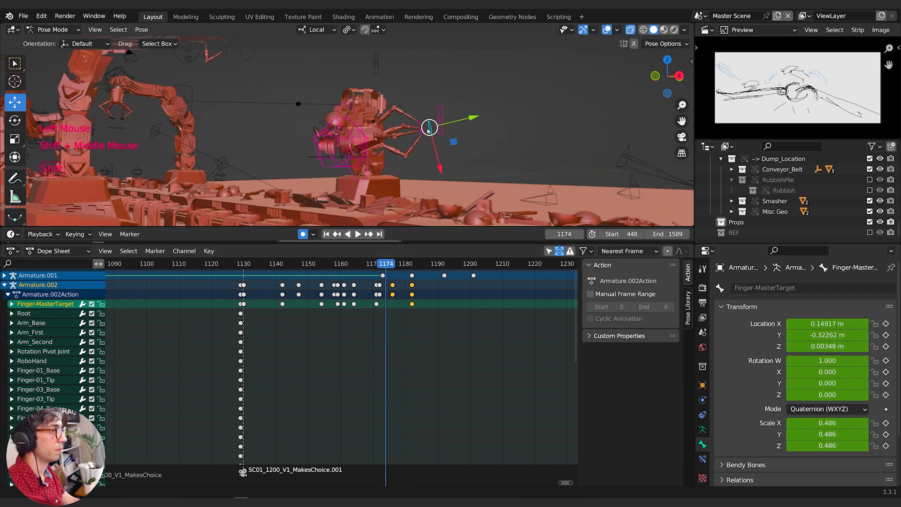
pyautogui.moveTo(388, 268); pyautogui.dragTo(354, 269)
pyautogui.press('space')
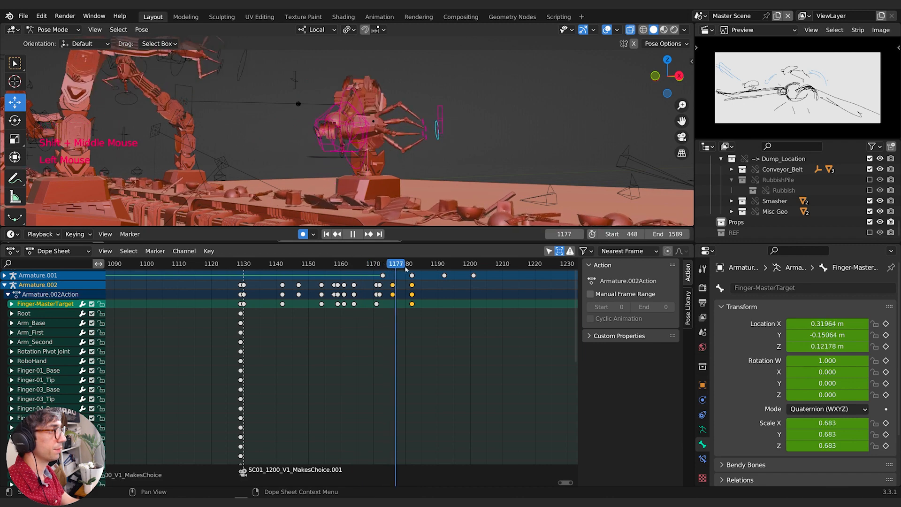
pyautogui.press('space')
pyautogui.click(396, 267)
pyautogui.keyDown('shift'); pyautogui.moveTo(440, 165); pyautogui.dragTo(426, 218, button='middle'); pyautogui.keyUp('shift')
pyautogui.scroll(-1, 424, 214)
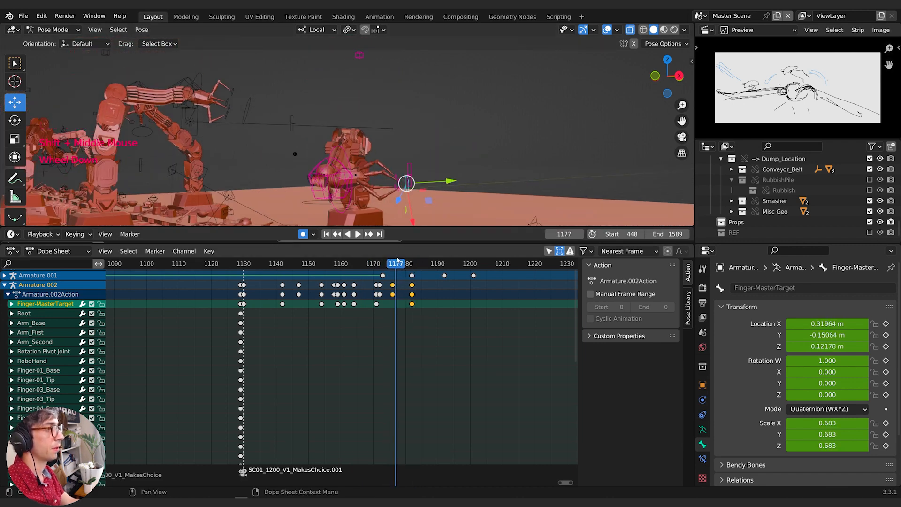
# Move the Finger-MasterTarget at frame 1189 to about X -0.46, Y -0.37, Z -0.05 m
pyautogui.moveTo(399, 269); pyautogui.dragTo(432, 268)
pyautogui.moveTo(432, 155); pyautogui.dragTo(438, 137, button='middle')
pyautogui.press('g')
pyautogui.click(446, 127)
pyautogui.press('g')
pyautogui.click(436, 134)
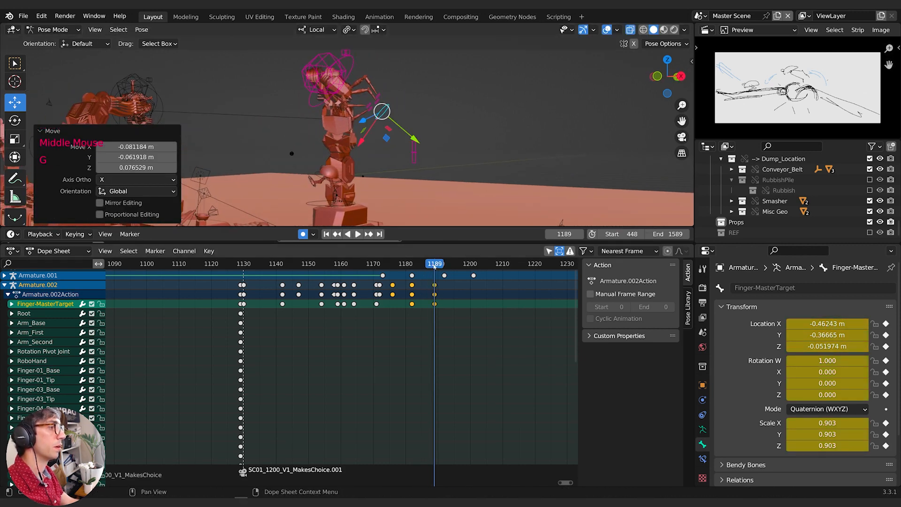
# Move the MasterTarget at frame 1189 by about X 0.23, Y 0.15, Z 0.70 m
pyautogui.click(415, 152)
pyautogui.press('g')
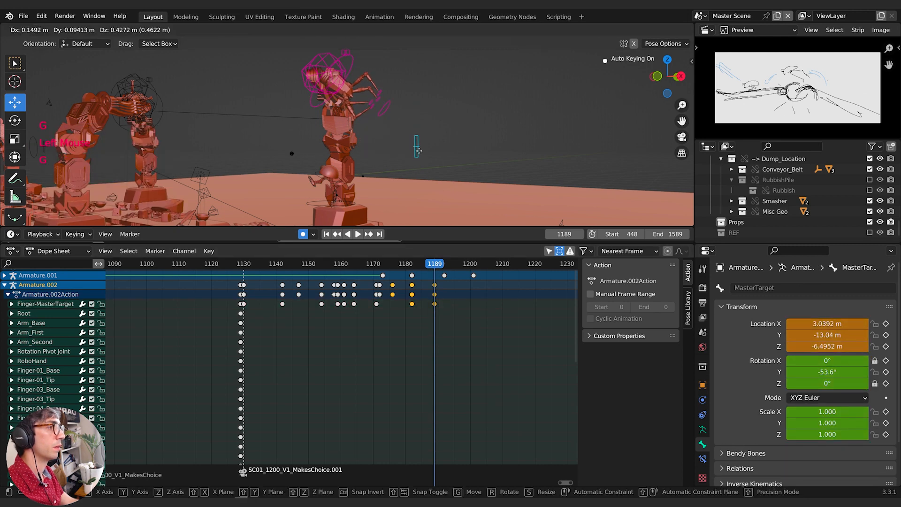
pyautogui.click(423, 196)
pyautogui.moveTo(432, 264)
pyautogui.mouseDown()
pyautogui.moveTo(368, 270)
pyautogui.moveTo(441, 277)
pyautogui.moveTo(403, 280)
pyautogui.moveTo(435, 281)
pyautogui.mouseUp()
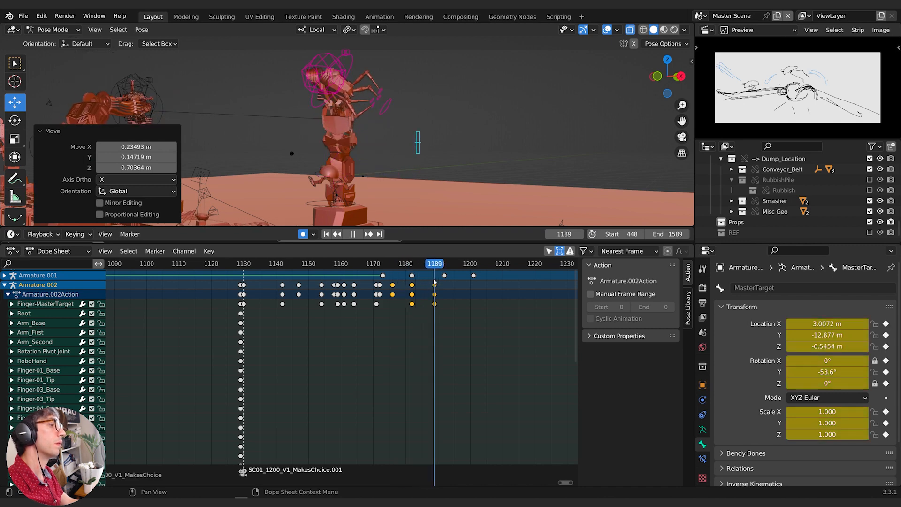
# Reposition the RoboHand.Target at frame 1189 to about X 3.45, Y -3.11, Z -2.48 m
pyautogui.click(329, 78)
pyautogui.moveTo(329, 77); pyautogui.dragTo(429, 229, button='middle')
pyautogui.press('g')
pyautogui.click(348, 87)
pyautogui.press('g')
pyautogui.click(406, 122)
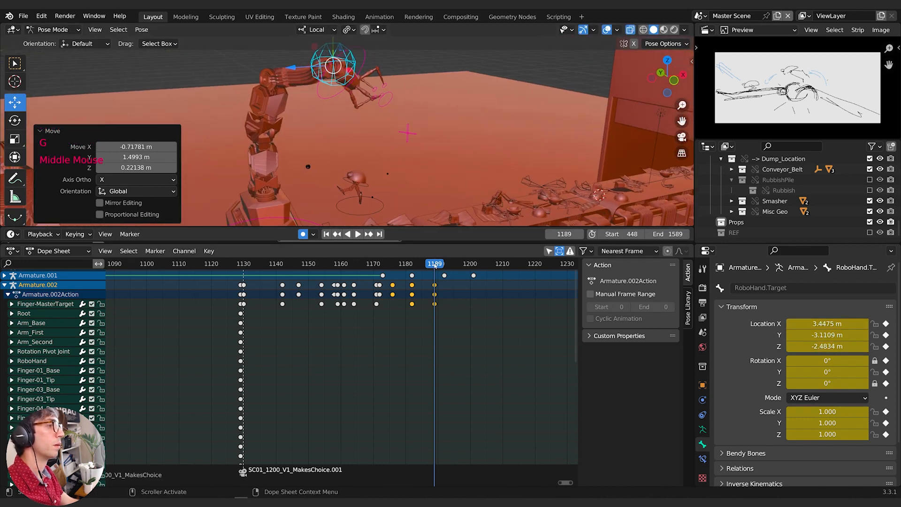
pyautogui.moveTo(435, 266)
pyautogui.mouseDown()
pyautogui.moveTo(373, 266)
pyautogui.moveTo(438, 283)
pyautogui.moveTo(429, 277)
pyautogui.moveTo(435, 268)
pyautogui.mouseUp()
# Shift the Finger-MasterTarget keyframe from frame 1189 to frame 1187
pyautogui.click(388, 100)
pyautogui.moveTo(389, 100); pyautogui.dragTo(359, 88, button='middle')
pyautogui.click(392, 97)
pyautogui.moveTo(413, 148); pyautogui.dragTo(434, 166, button='middle')
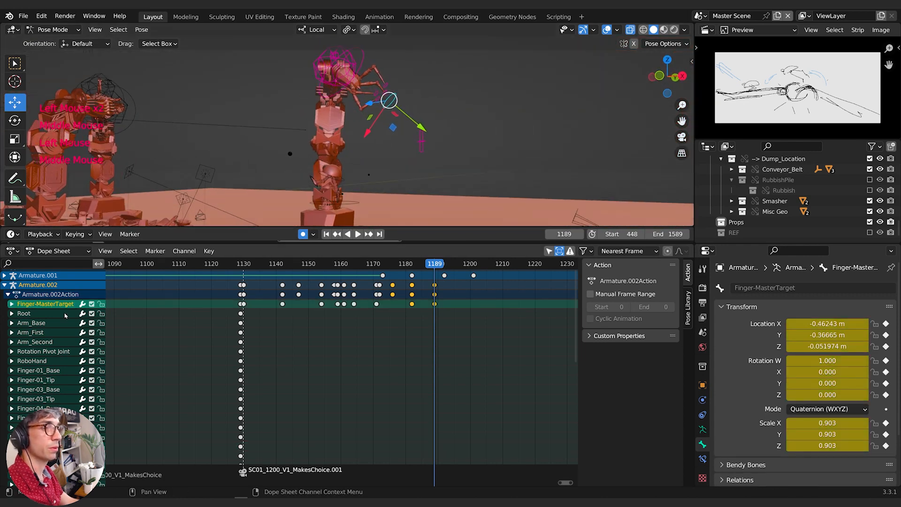
pyautogui.doubleClick(432, 306)
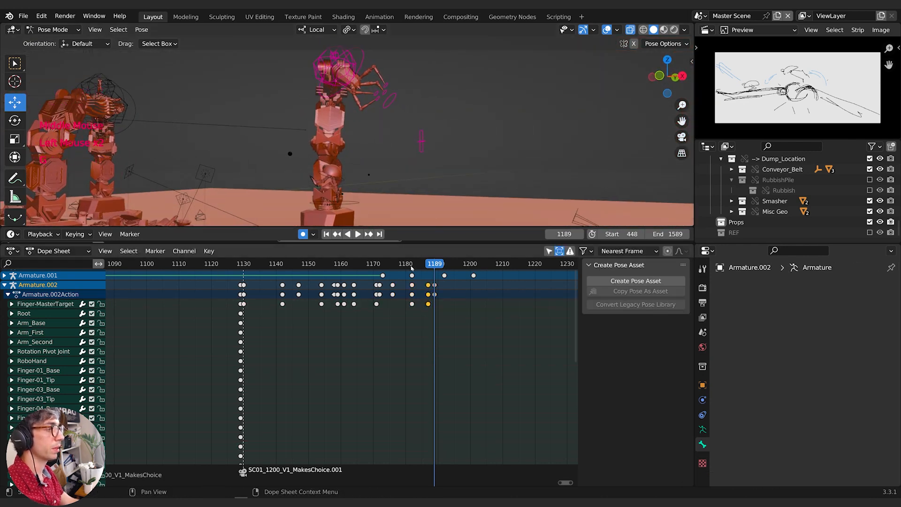
pyautogui.moveTo(411, 267); pyautogui.dragTo(430, 265)
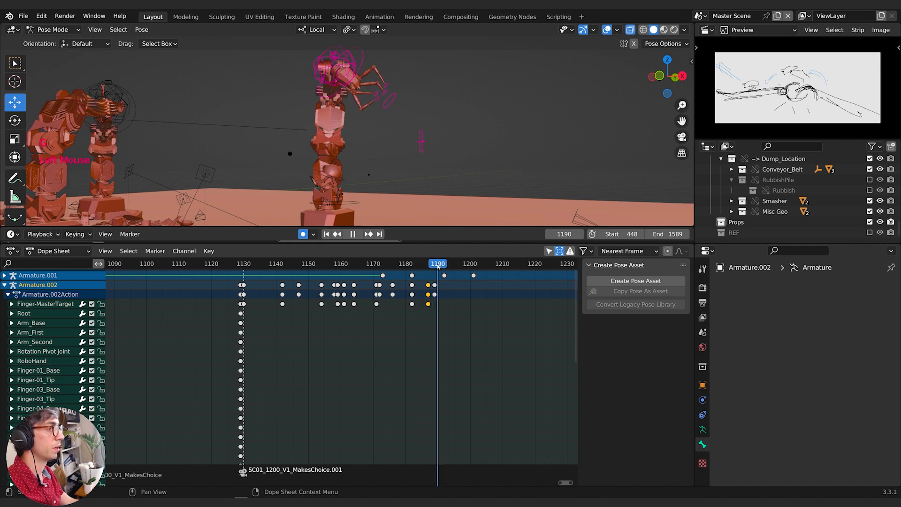
# Reset the Finger-MasterTarget's location to zero at frame 1190 and shift that keyframe to frame 1193
pyautogui.doubleClick(390, 109)
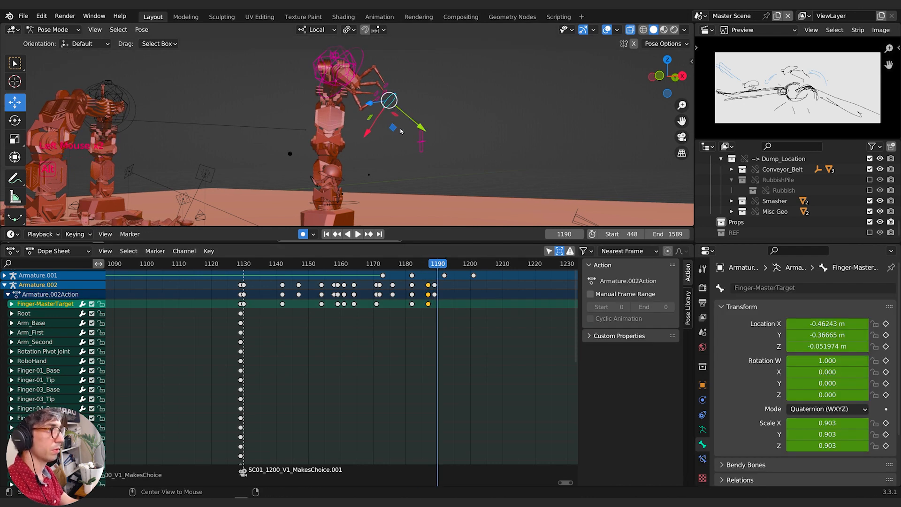
pyautogui.moveTo(388, 134); pyautogui.dragTo(470, 174, button='middle')
pyautogui.moveTo(437, 264)
pyautogui.mouseDown()
pyautogui.moveTo(371, 270)
pyautogui.moveTo(442, 278)
pyautogui.mouseUp()
pyautogui.click(438, 305)
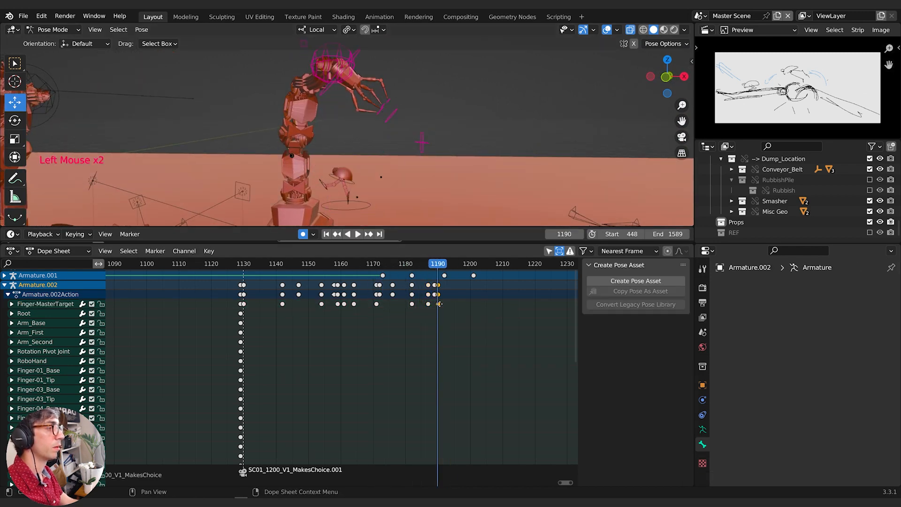
# Lower the Finger-MasterTarget at frame 1182 by about 0.67 m, to about X 0.90, Y 0.09, Z 0.38 m
pyautogui.moveTo(407, 267); pyautogui.dragTo(329, 278)
pyautogui.press('space')
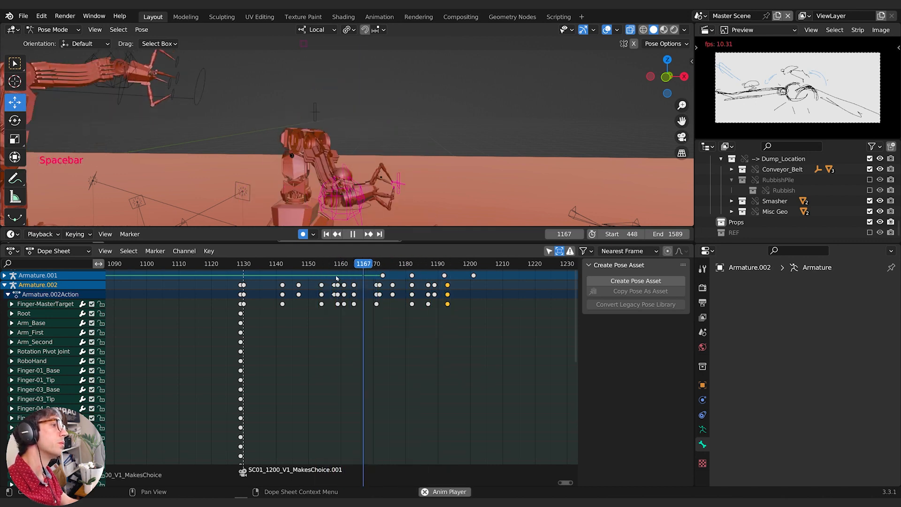
pyautogui.click(414, 266)
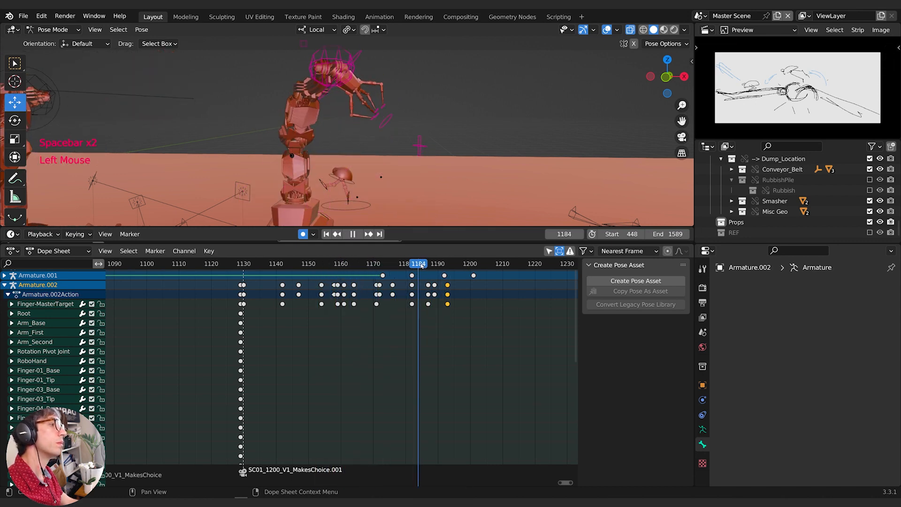
pyautogui.moveTo(404, 270)
pyautogui.mouseDown()
pyautogui.moveTo(376, 266)
pyautogui.moveTo(400, 266)
pyautogui.moveTo(408, 276)
pyautogui.mouseUp()
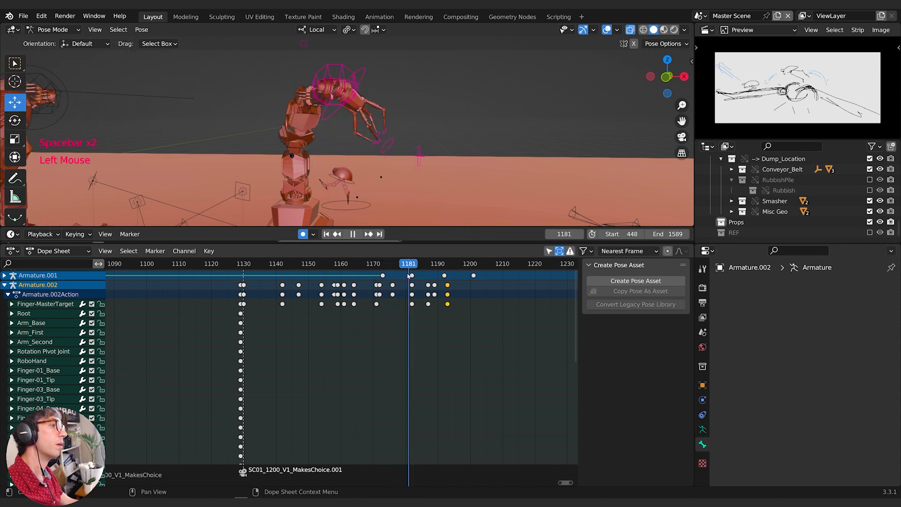
pyautogui.click(382, 135)
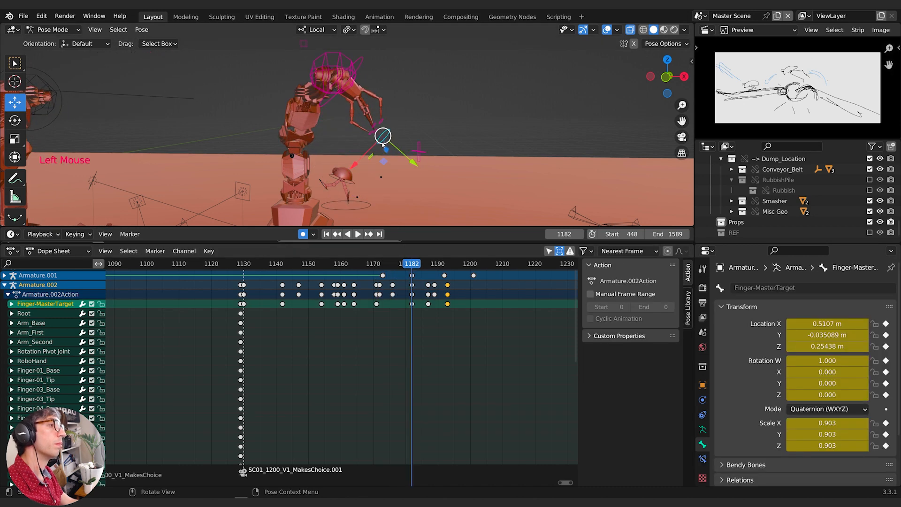
pyautogui.press('g')
pyautogui.click(378, 153)
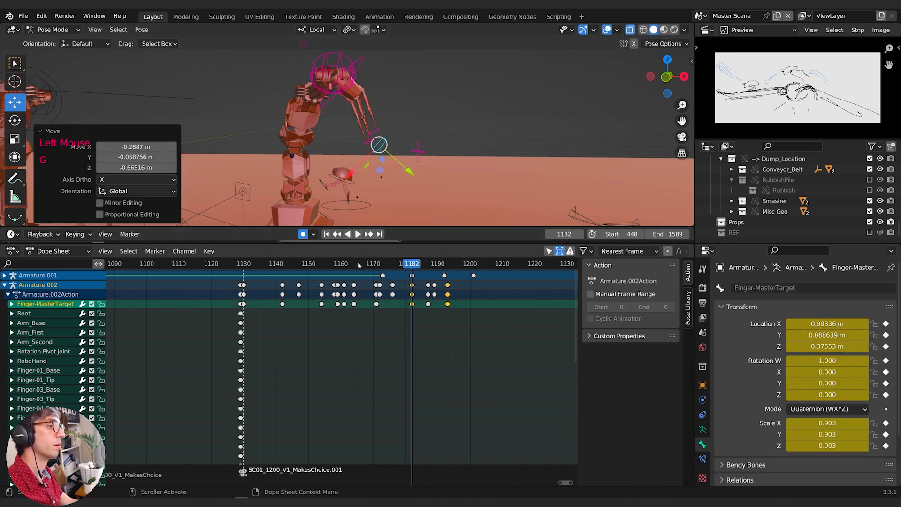
# Play the arm animation from around frames 1165 to 1175 and examine the lifting motion from several angles
pyautogui.click(358, 266)
pyautogui.press('space')
pyautogui.click(370, 262)
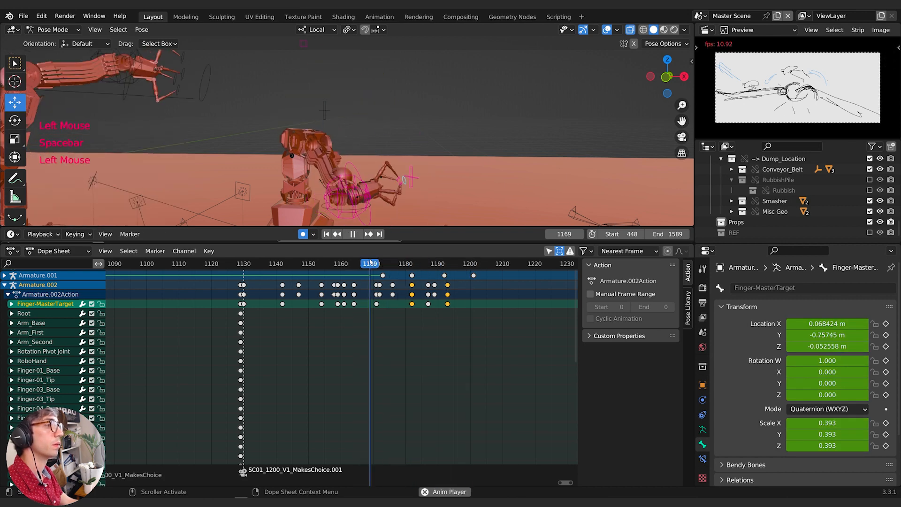
pyautogui.press('space')
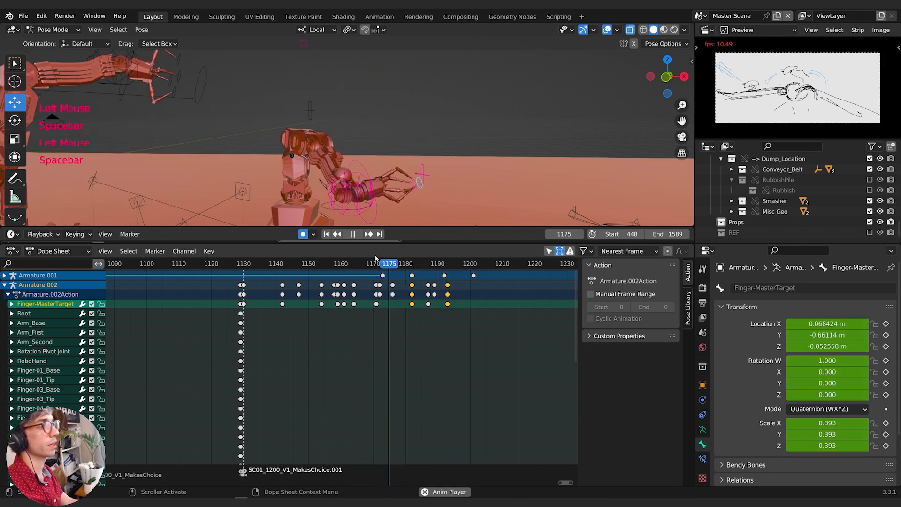
pyautogui.press('space')
pyautogui.click(389, 265)
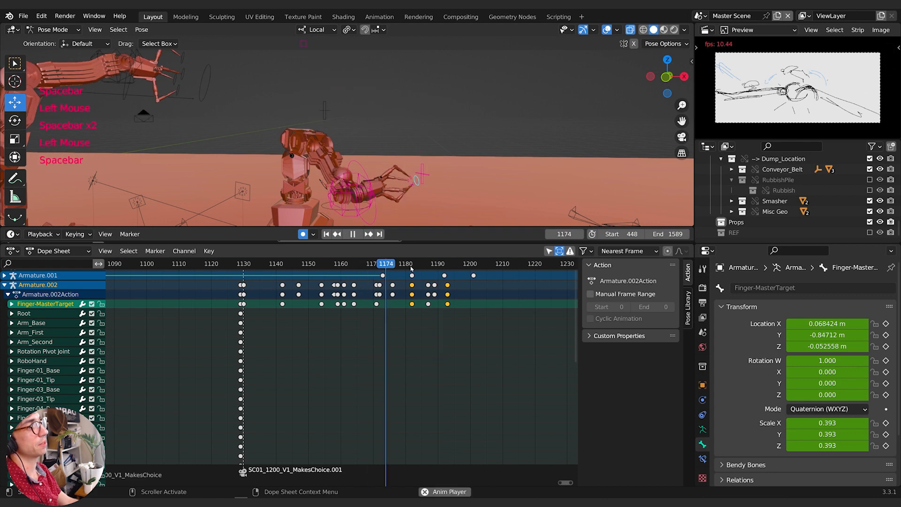
pyautogui.press('space')
pyautogui.moveTo(424, 129); pyautogui.dragTo(376, 145, button='middle')
pyautogui.scroll(2, 384, 140)
pyautogui.scroll(1, 403, 148)
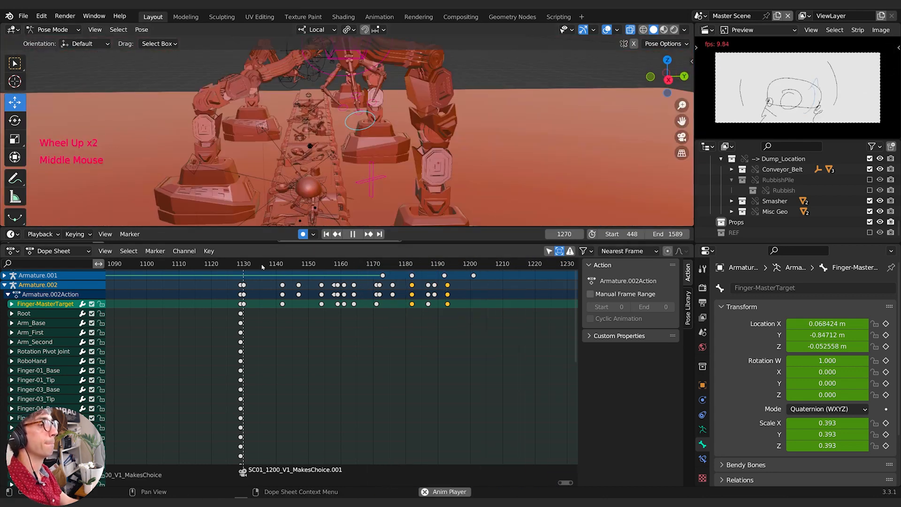
# Set a playback preview range from frame 1130 to frame 1280
pyautogui.click(289, 264)
pyautogui.scroll(-3, 343, 294)
pyautogui.scroll(-1, 343, 294)
pyautogui.press('space')
pyautogui.scroll(1, 335, 290)
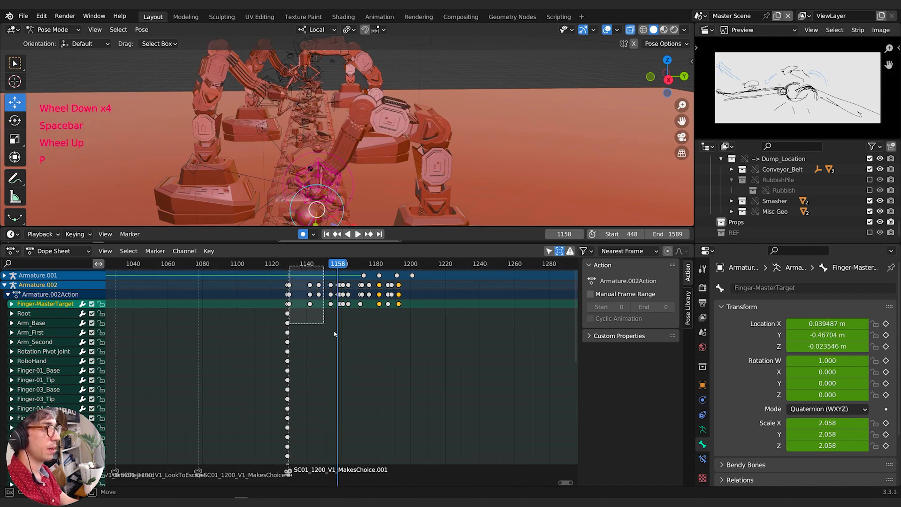
pyautogui.moveTo(334, 334); pyautogui.dragTo(551, 361)
# Set the playback preview range to frames 1130 to 1236
pyautogui.press('space')
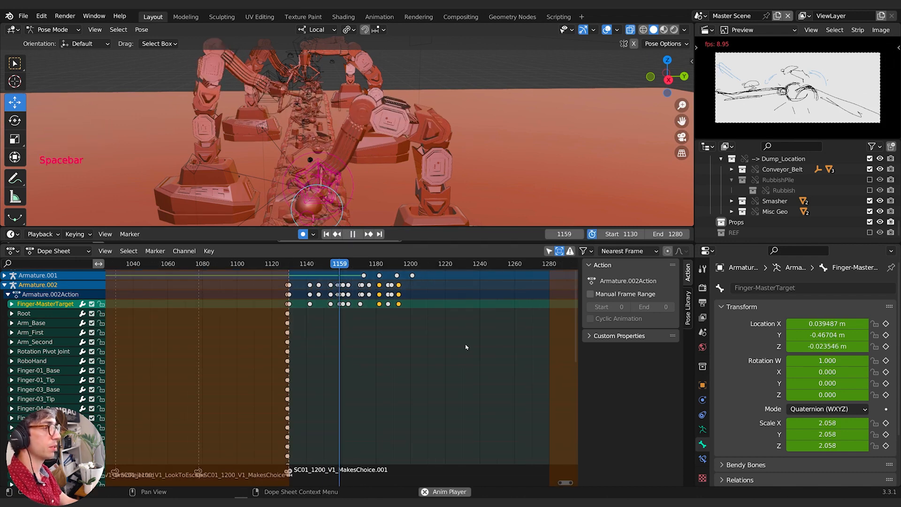
pyautogui.moveTo(451, 141); pyautogui.dragTo(444, 202, button='middle')
pyautogui.scroll(-2, 467, 123)
pyautogui.press('space')
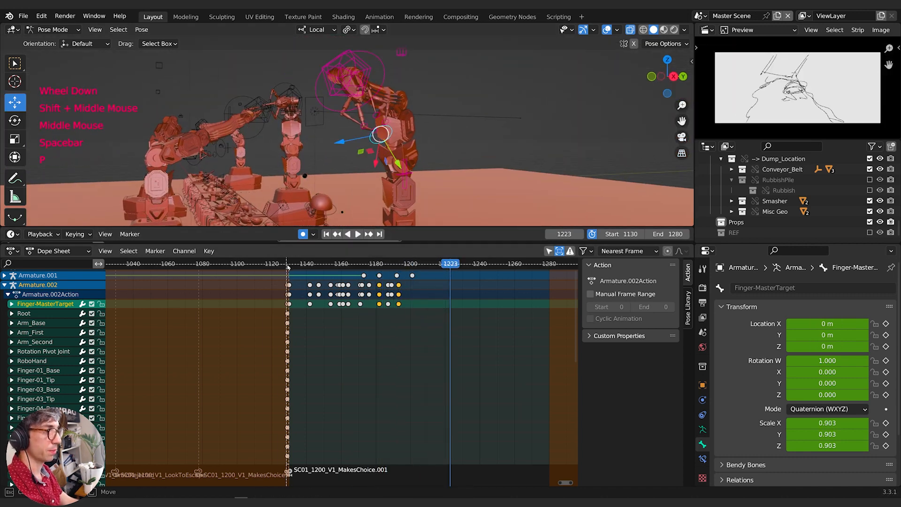
pyautogui.moveTo(290, 269); pyautogui.dragTo(475, 367)
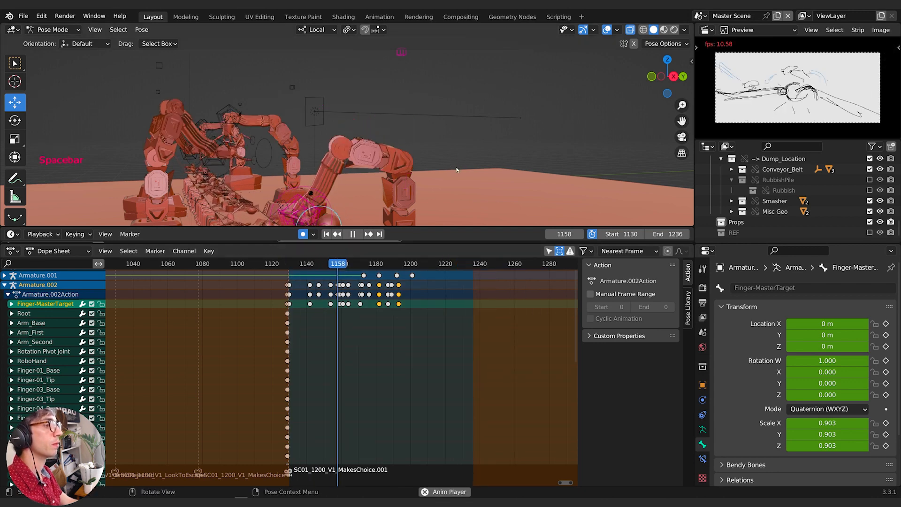
# Play the preview range and examine the arm's lift from a wider view and from the side
pyautogui.moveTo(462, 157)
pyautogui.keyDown('shift'); pyautogui.mouseDown(button='middle')
pyautogui.moveTo(472, 116)
pyautogui.moveTo(464, 155)
pyautogui.moveTo(458, 153)
pyautogui.mouseUp(button='middle'); pyautogui.keyUp('shift')
pyautogui.scroll(-2, 467, 141)
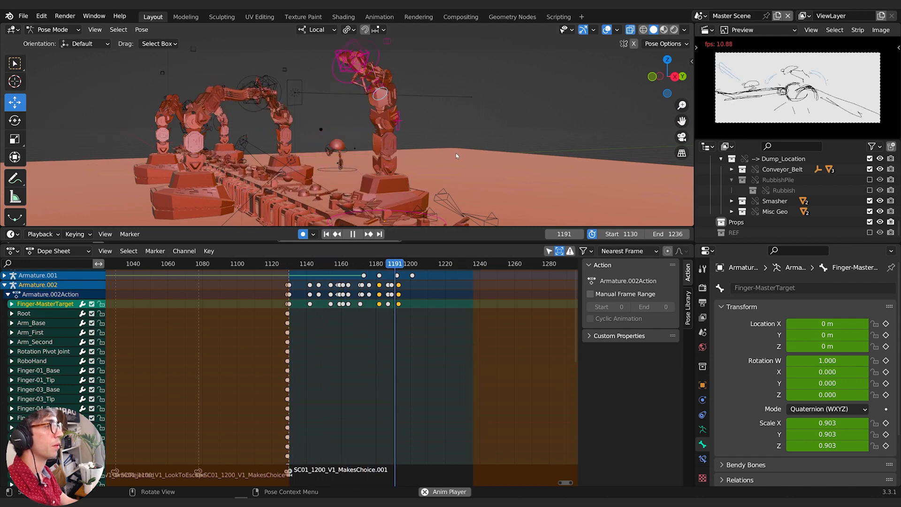
pyautogui.press('space')
pyautogui.moveTo(457, 155); pyautogui.dragTo(417, 153, button='middle')
pyautogui.moveTo(417, 153)
pyautogui.keyDown('shift'); pyautogui.mouseDown(button='middle')
pyautogui.moveTo(436, 150)
pyautogui.moveTo(422, 159)
pyautogui.mouseUp(button='middle'); pyautogui.keyUp('shift')
pyautogui.moveTo(408, 268); pyautogui.dragTo(331, 265)
pyautogui.press('space')
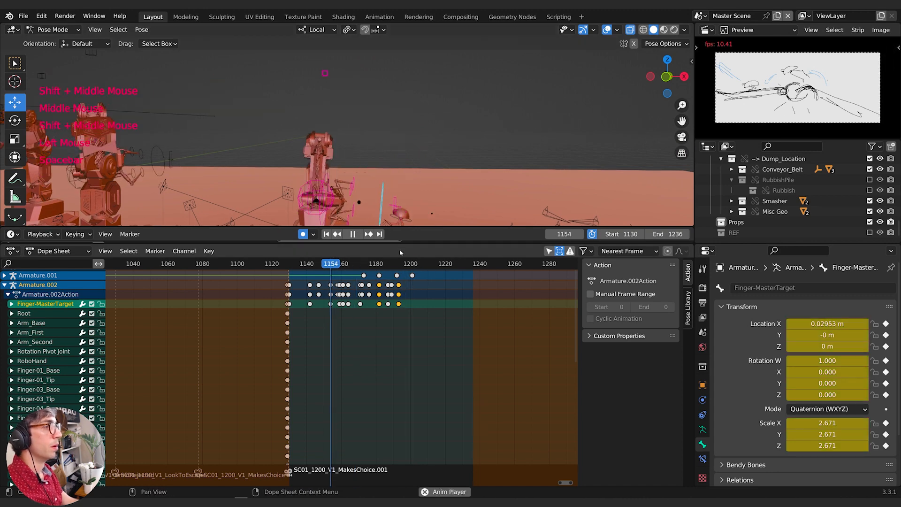
pyautogui.press('space')
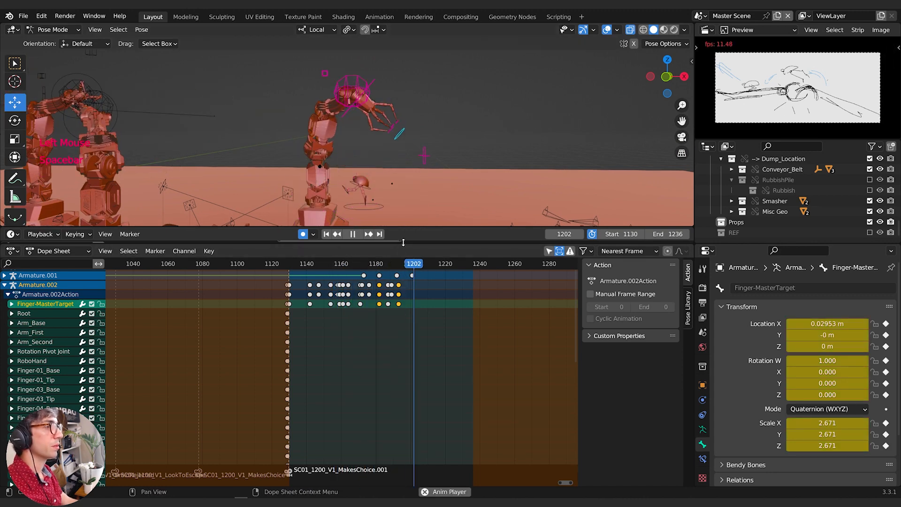
# Raise the MasterTarget by about 0.30 m in Z and shift it about 0.10 m in X at frame 1196
pyautogui.keyDown('shift'); pyautogui.moveTo(464, 85); pyautogui.dragTo(438, 155, button='middle'); pyautogui.keyUp('shift')
pyautogui.moveTo(394, 264); pyautogui.dragTo(407, 274)
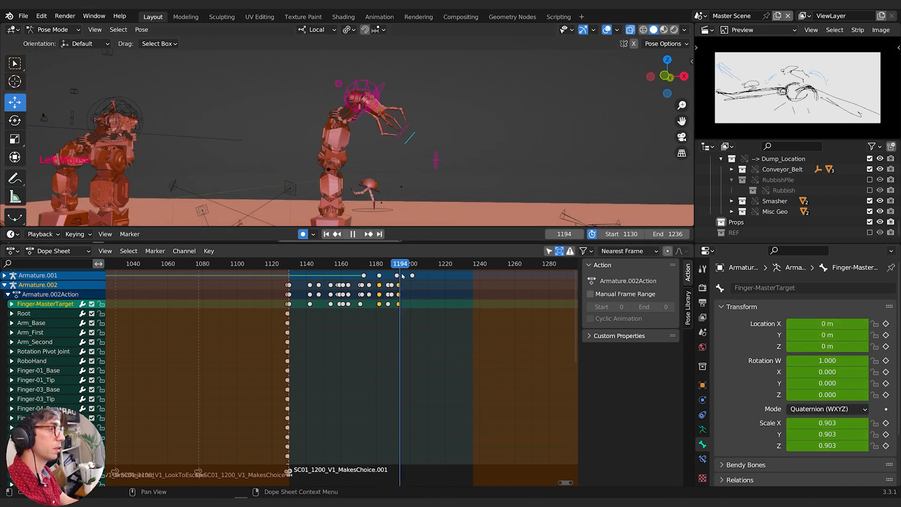
pyautogui.click(438, 162)
pyautogui.press('g')
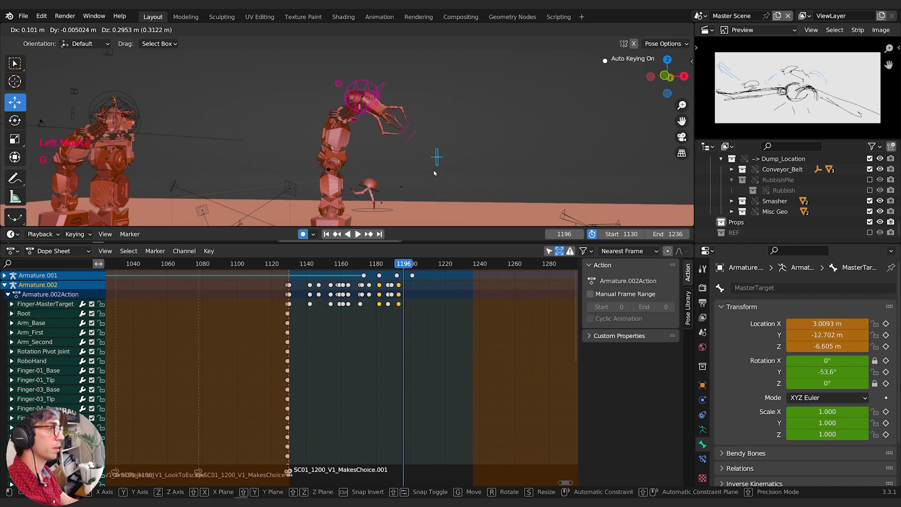
pyautogui.click(434, 173)
pyautogui.hotkey('shift', 'ctrl', 'space')
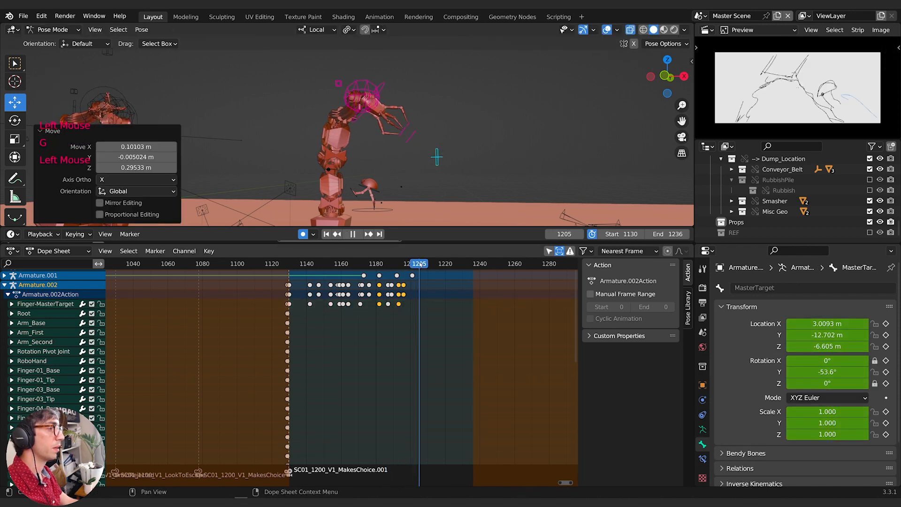
# Raise the MasterTarget about 7.2 m in Z at frame 1205 so the hand swings upward
pyautogui.moveTo(436, 157); pyautogui.dragTo(425, 155, button='middle')
pyautogui.press('g')
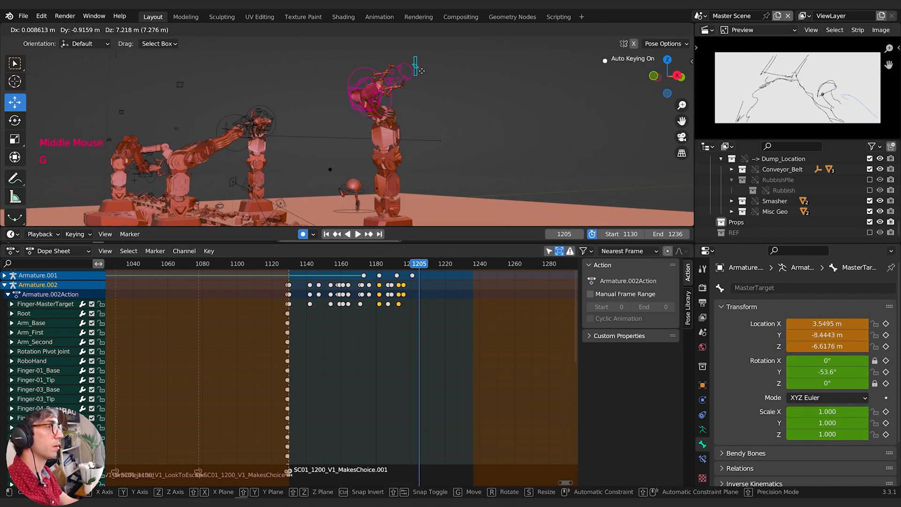
pyautogui.click(422, 70)
# Try scaling up the Finger-MasterTarget at frame 1205 to spread the fingers, and undo the scaling
pyautogui.moveTo(417, 73); pyautogui.dragTo(477, 116, button='middle')
pyautogui.click(435, 87)
pyautogui.press('s')
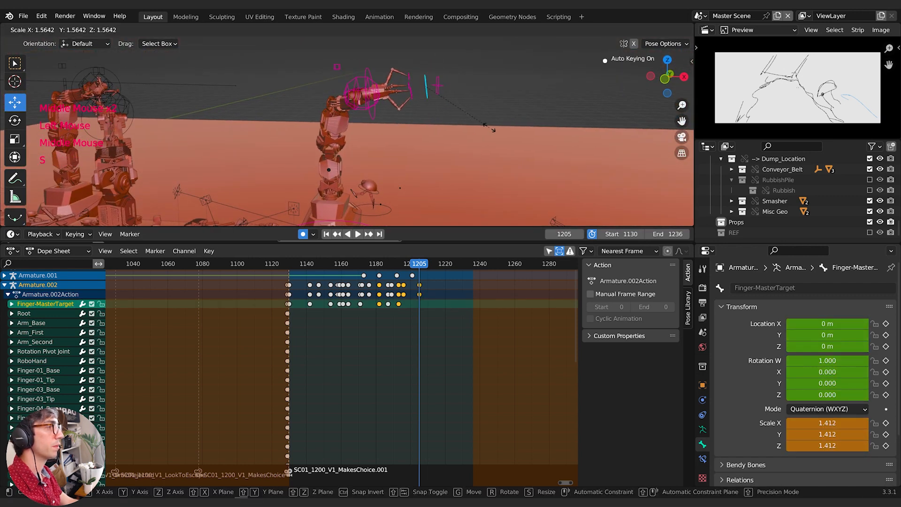
pyautogui.click(493, 131)
pyautogui.moveTo(412, 264)
pyautogui.mouseDown()
pyautogui.moveTo(383, 270)
pyautogui.moveTo(401, 274)
pyautogui.mouseUp()
pyautogui.hotkey('ctrl', 'z')
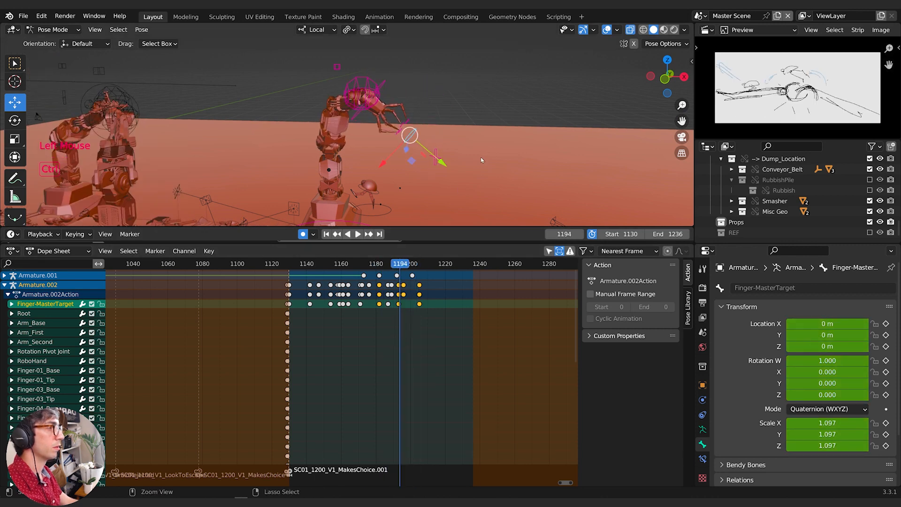
pyautogui.hotkey('ctrl', 'z')
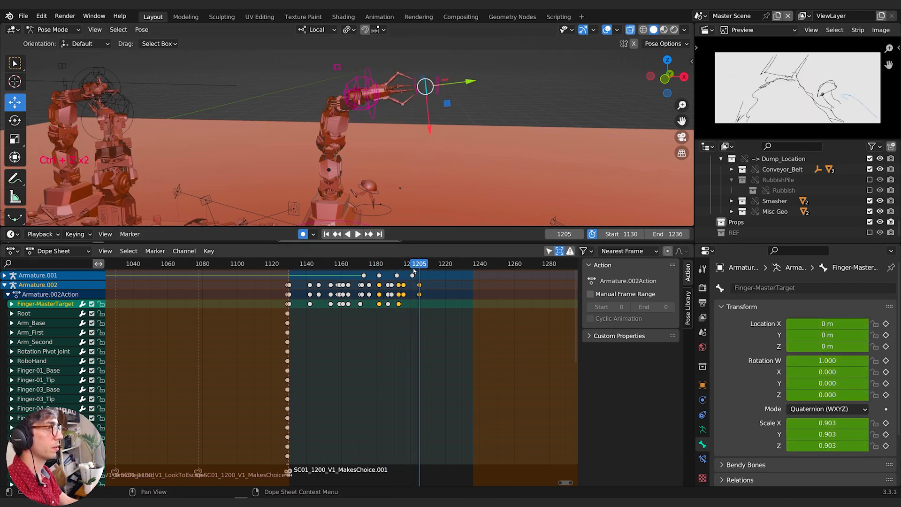
# Play the lift and insert a Scale keyframe on the Finger-MasterTarget at frame 1196
pyautogui.moveTo(413, 268); pyautogui.dragTo(346, 273)
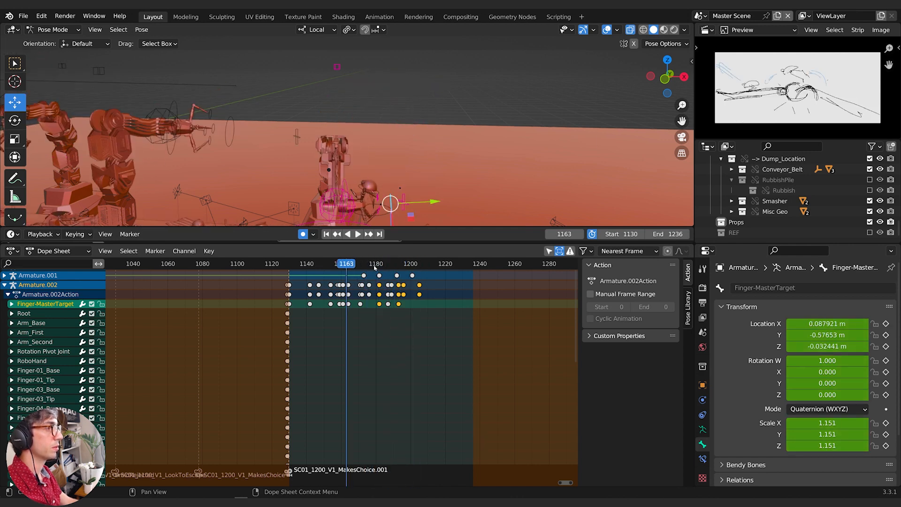
pyautogui.press('space')
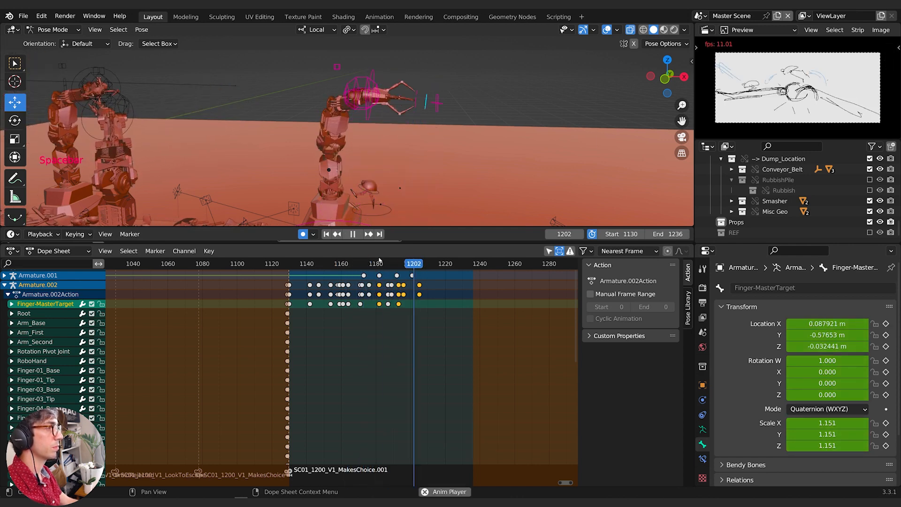
pyautogui.moveTo(402, 270); pyautogui.dragTo(404, 270)
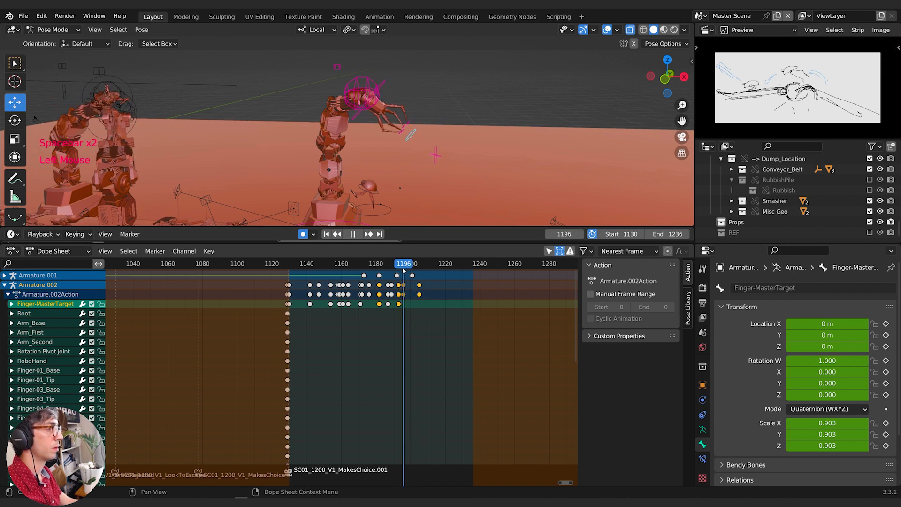
pyautogui.press('i')
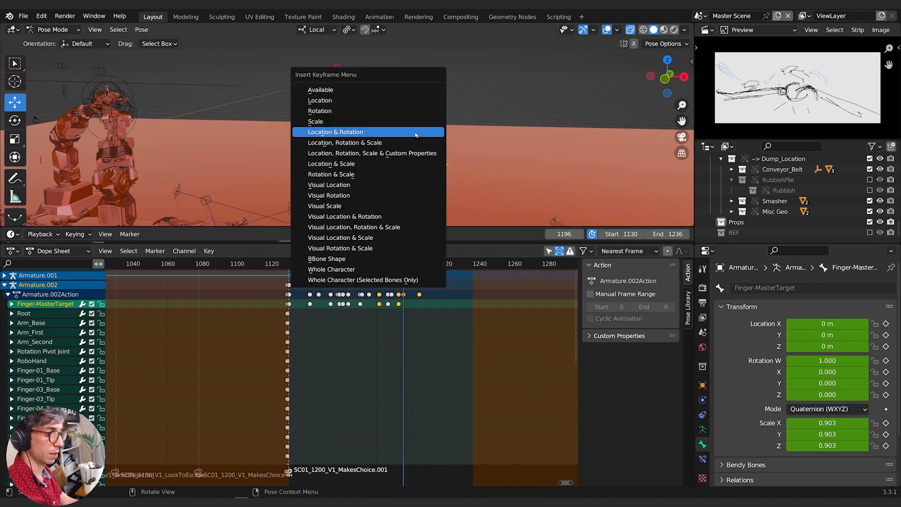
pyautogui.click(416, 135)
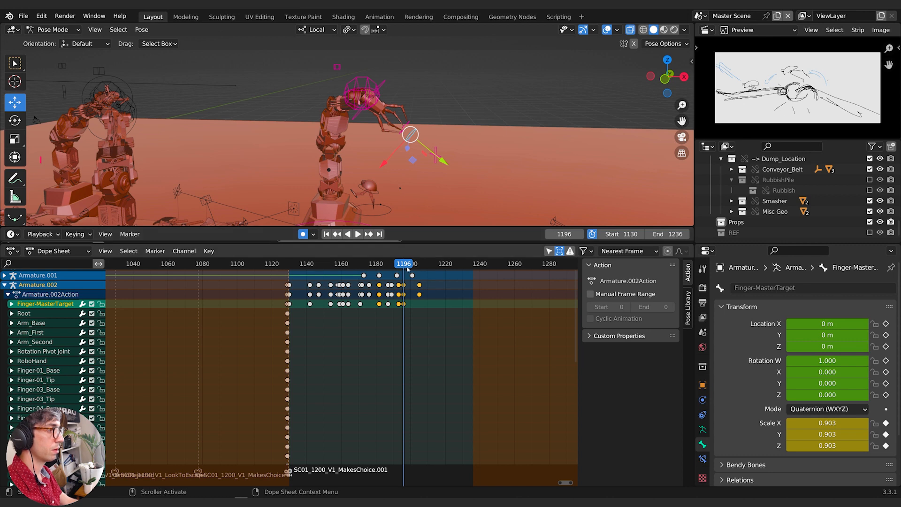
# Scale the Finger-MasterTarget by about 2.07 at frame 1205 to spread the fingers
pyautogui.moveTo(408, 269); pyautogui.dragTo(420, 268)
pyautogui.press('s')
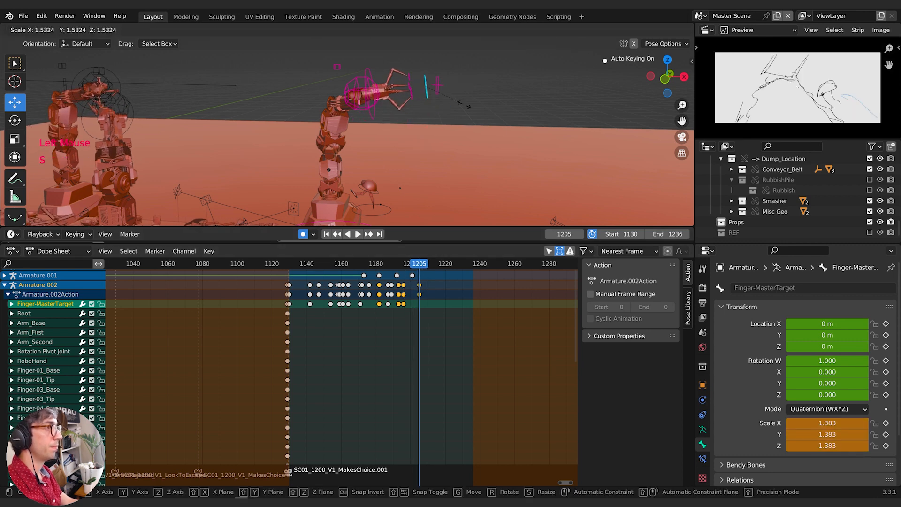
pyautogui.click(475, 149)
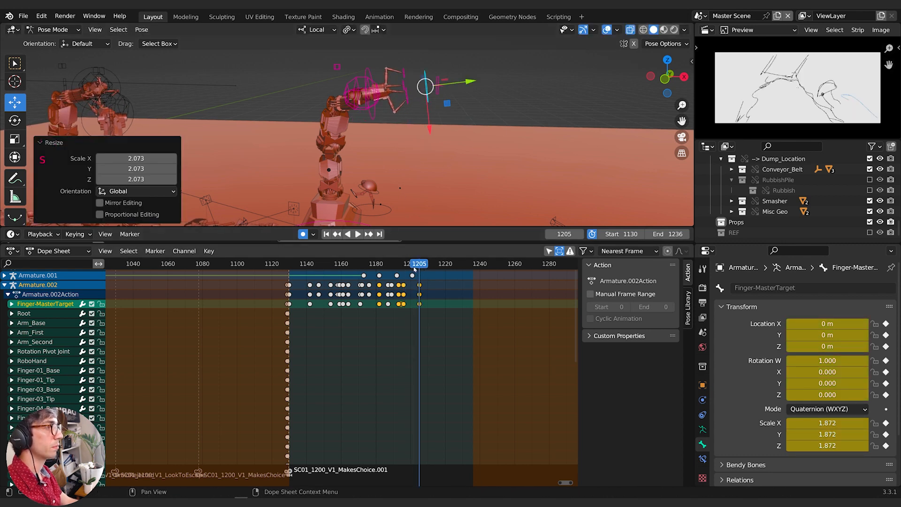
# Play the lift repeatedly and examine how the fingers open around frame 1205 from different angles
pyautogui.moveTo(415, 269); pyautogui.dragTo(361, 266)
pyautogui.press('space')
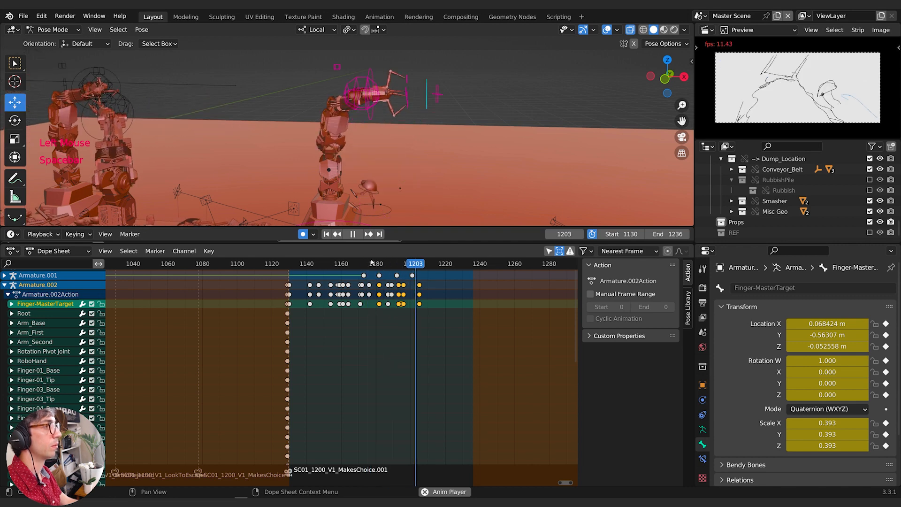
pyautogui.press('space')
pyautogui.moveTo(382, 183); pyautogui.dragTo(423, 144, button='middle')
pyautogui.click(375, 266)
pyautogui.press('space')
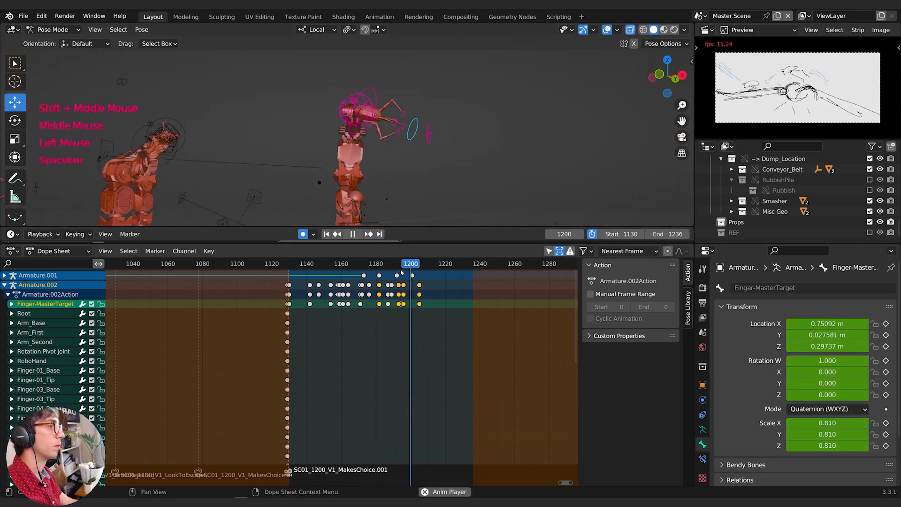
pyautogui.moveTo(409, 162); pyautogui.dragTo(434, 181, button='middle')
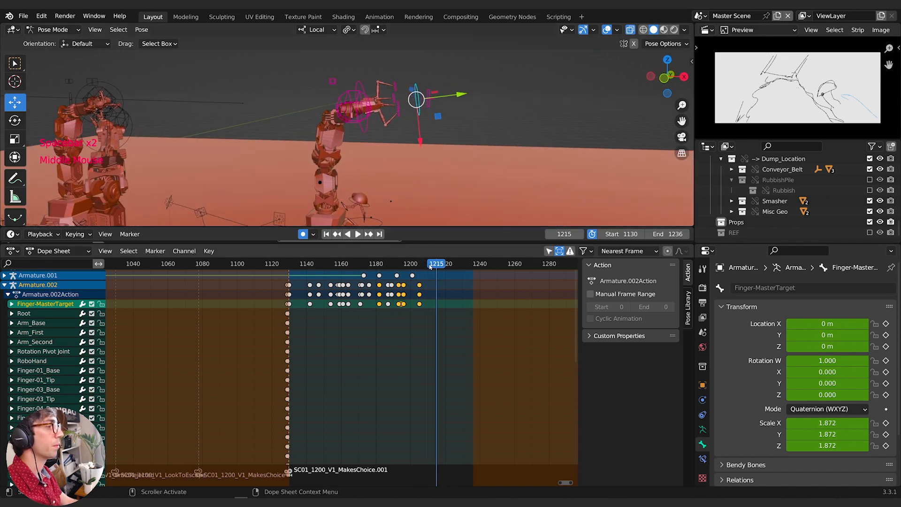
pyautogui.moveTo(430, 265); pyautogui.dragTo(374, 266)
pyautogui.press('space')
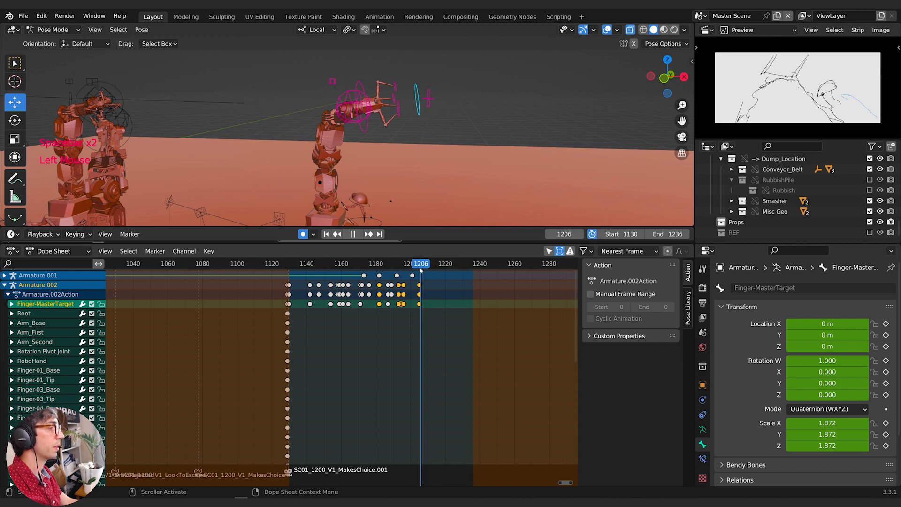
# Raise the RoboHand.Target about 0.20 m in Z at frame 1205 and replay the lift
pyautogui.moveTo(421, 269); pyautogui.dragTo(420, 269)
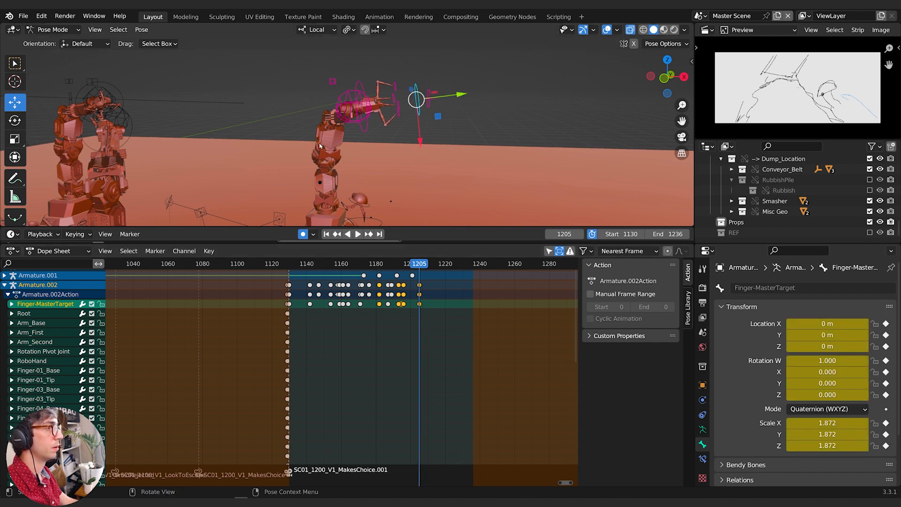
pyautogui.click(354, 122)
pyautogui.press('g')
pyautogui.click(356, 126)
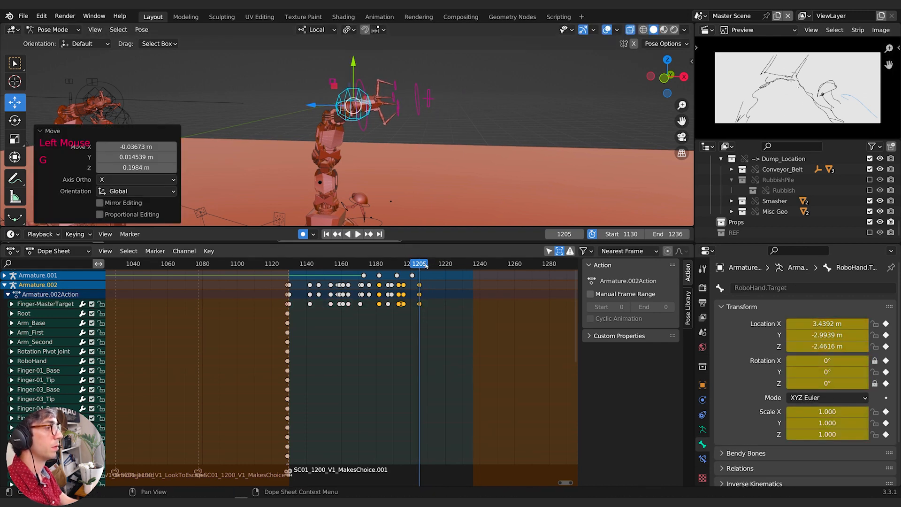
pyautogui.press('space')
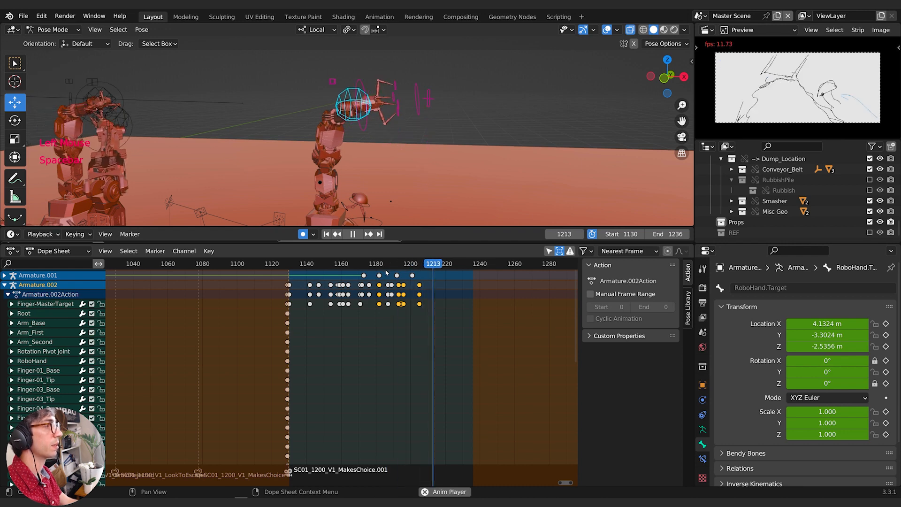
pyautogui.click(386, 270)
pyautogui.press('space')
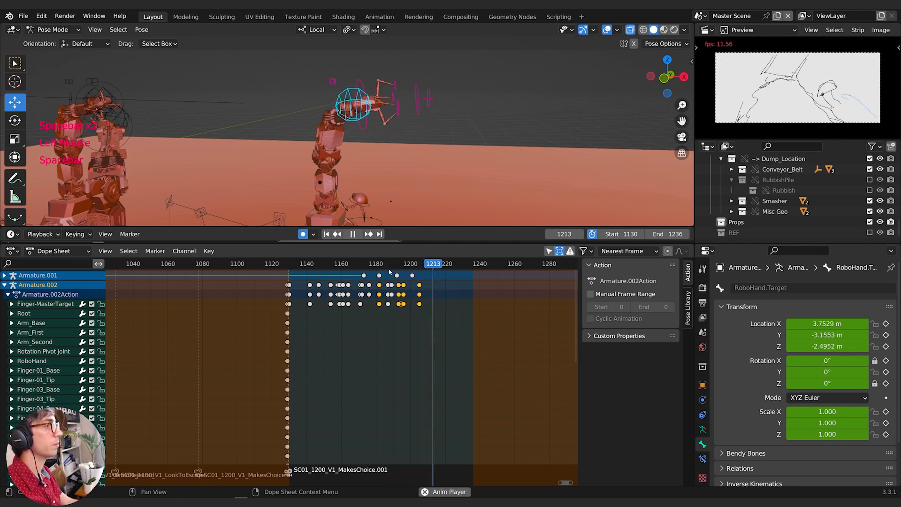
pyautogui.press('space')
# Reposition the MasterTarget up to frame 1216, ending with a shift of about -1.14 m in X and -0.46 m in Y
pyautogui.moveTo(458, 97); pyautogui.dragTo(381, 134, button='middle')
pyautogui.moveTo(434, 162); pyautogui.dragTo(430, 145, button='middle')
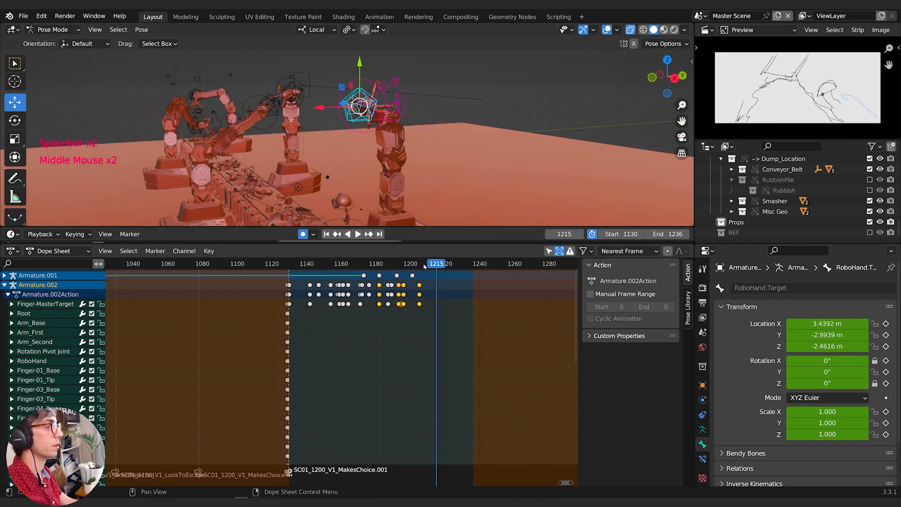
pyautogui.moveTo(420, 267); pyautogui.dragTo(438, 264)
pyautogui.click(402, 104)
pyautogui.press('g')
pyautogui.click(402, 103)
pyautogui.moveTo(436, 138); pyautogui.dragTo(408, 134, button='middle')
pyautogui.press('g')
pyautogui.click(359, 129)
pyautogui.press('g')
pyautogui.click(411, 165)
# Move the RoboHand.Target at frame 1216 to adjust the hand's position above the conveyor area
pyautogui.click(353, 104)
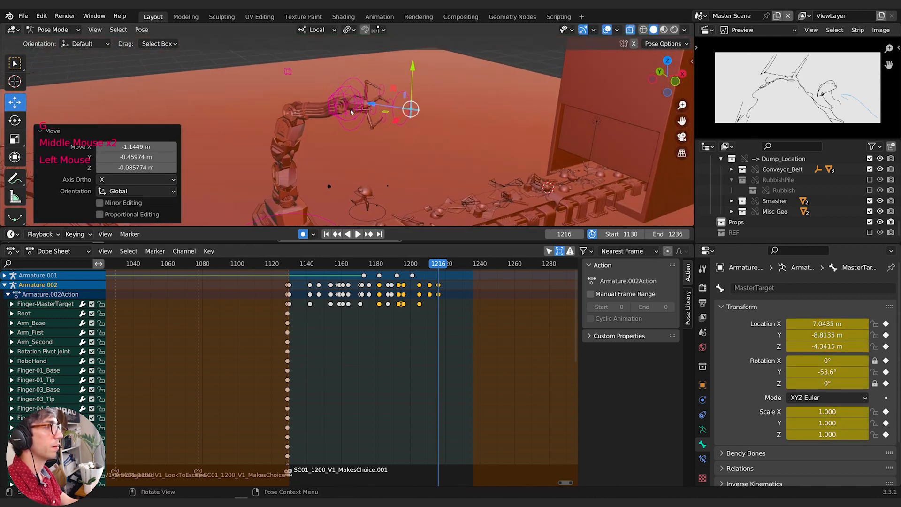
pyautogui.moveTo(353, 117); pyautogui.dragTo(399, 136, button='middle')
pyautogui.press('g')
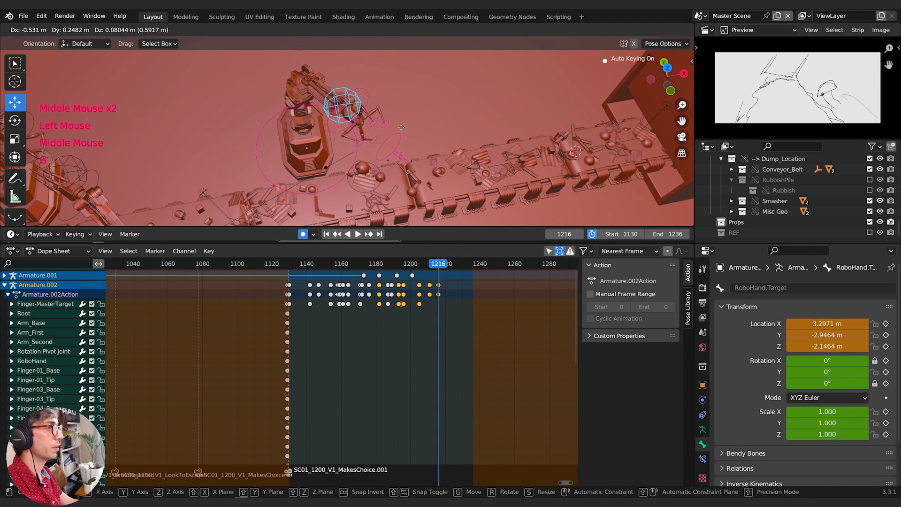
pyautogui.click(415, 120)
# Scale the Finger-MasterTarget by about 1.43 at frame 1216 and replay the motion
pyautogui.moveTo(416, 120); pyautogui.dragTo(464, 126, button='middle')
pyautogui.click(406, 124)
pyautogui.press('s')
pyautogui.click(424, 132)
pyautogui.press('space')
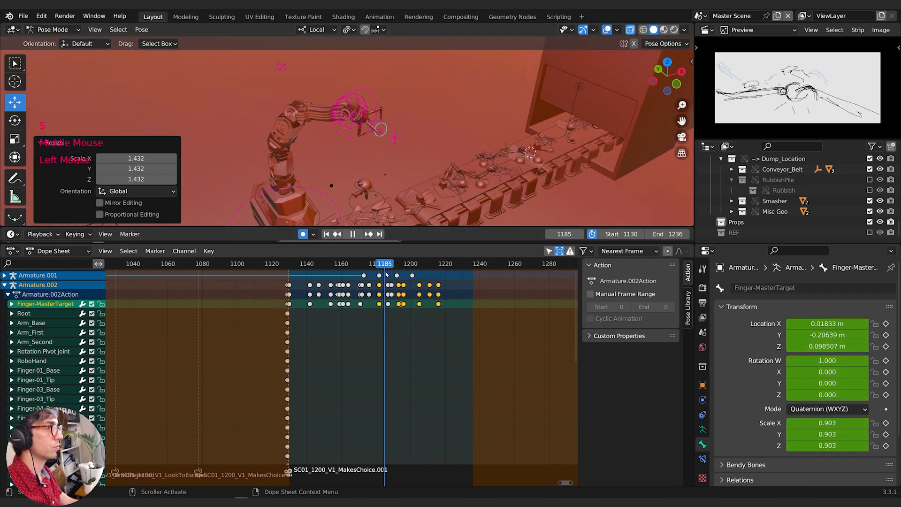
# Lower the RoboHand.Target about 2.75 m in Z at frame 1221, shifting it about -0.44 m in X and -0.69 m in Y
pyautogui.moveTo(451, 273)
pyautogui.mouseDown()
pyautogui.moveTo(423, 275)
pyautogui.moveTo(447, 277)
pyautogui.mouseUp()
pyautogui.moveTo(362, 108); pyautogui.dragTo(378, 85, button='middle')
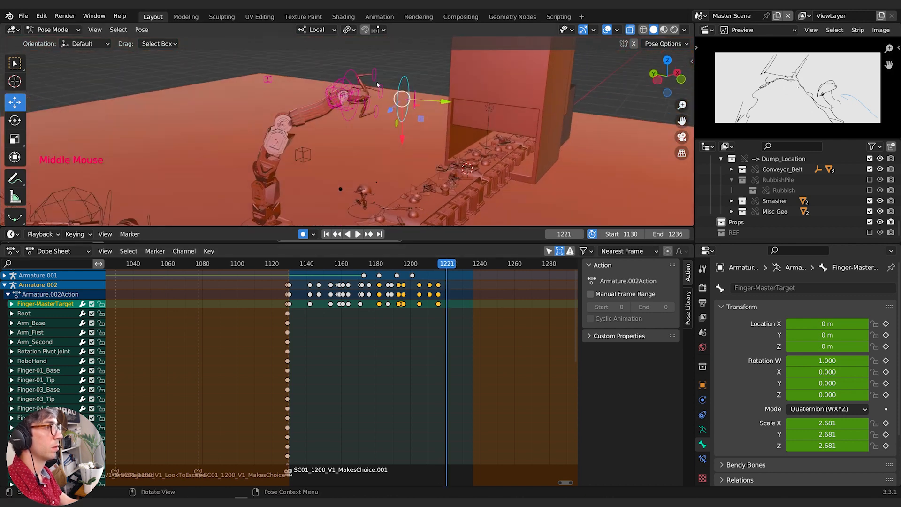
pyautogui.click(333, 105)
pyautogui.press('g')
pyautogui.click(336, 144)
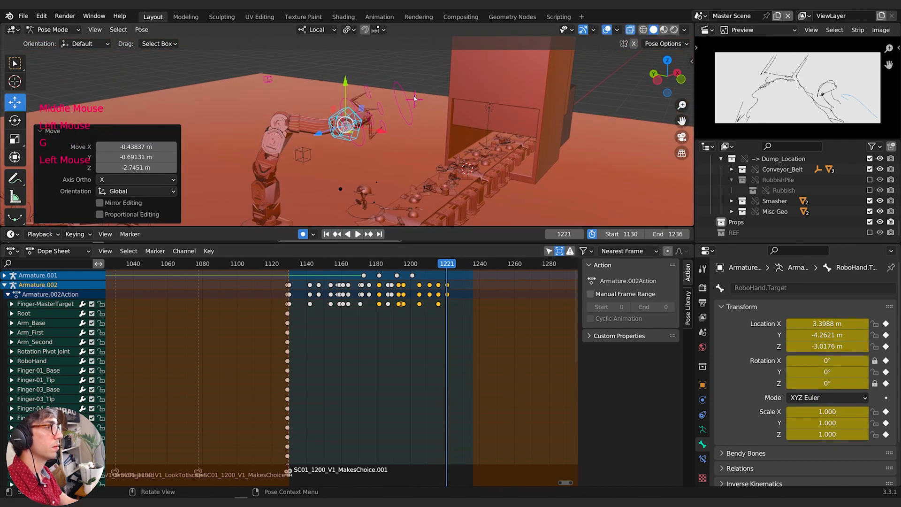
# Move the MasterTarget up above the hand at frame 1221 so the fingers point upward
pyautogui.click(397, 87)
pyautogui.press('g')
pyautogui.click(374, 61)
pyautogui.moveTo(428, 152); pyautogui.dragTo(371, 108, button='middle')
# Try shifting the Finger-MasterTarget and rotating it about -44° at frame 1221, and clear its rotation and location
pyautogui.click(349, 70)
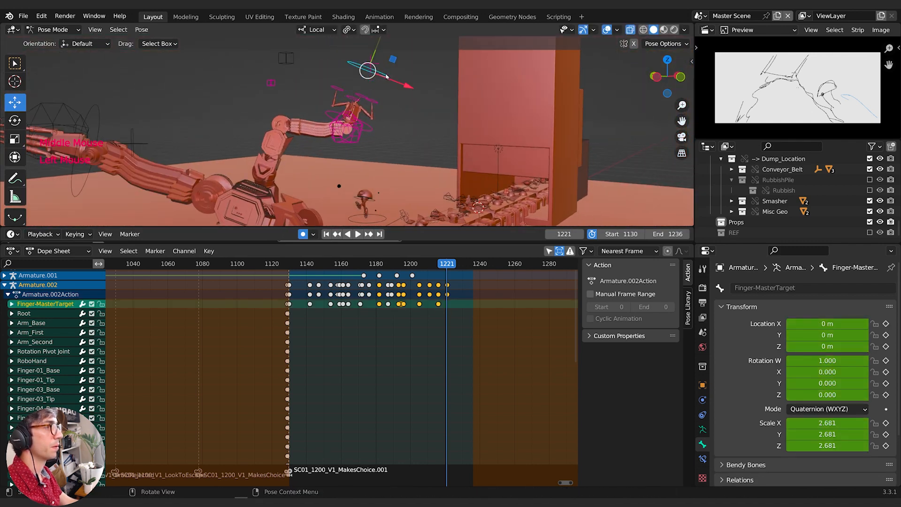
pyautogui.press('g')
pyautogui.click(364, 63)
pyautogui.press('r')
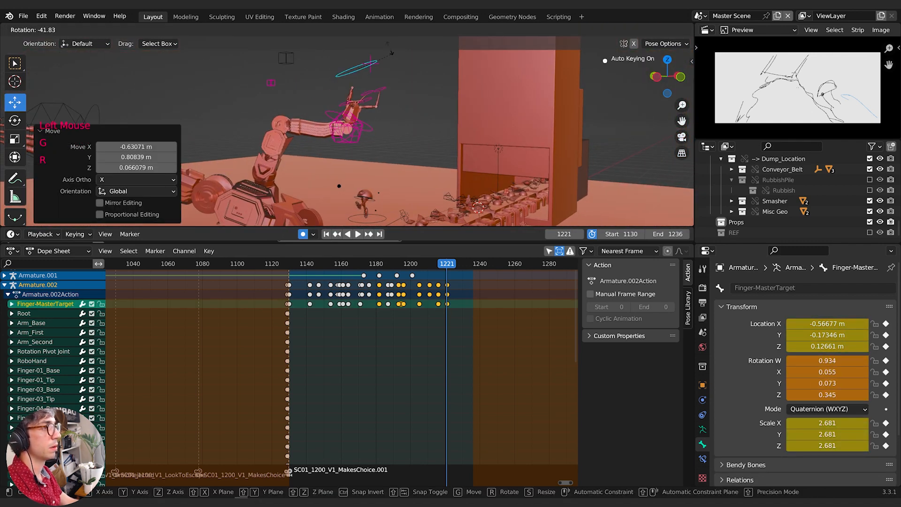
pyautogui.click(388, 57)
pyautogui.press('g')
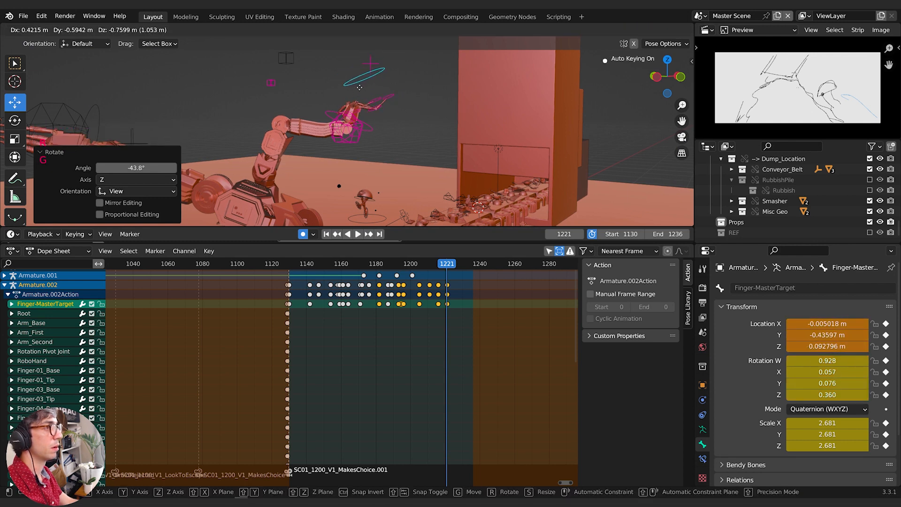
pyautogui.rightClick(359, 87)
pyautogui.hotkey('alt', 'r')
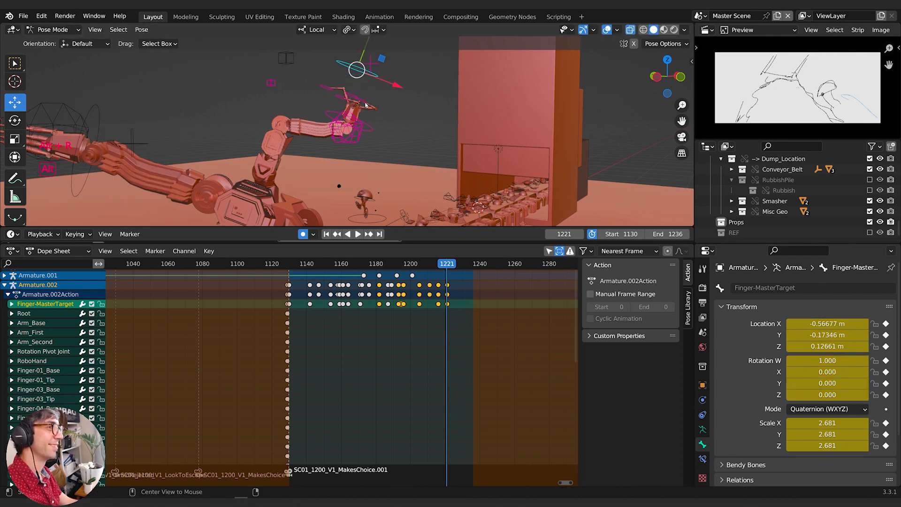
# Scale the Finger-MasterTarget by about 0.69 at frame 1221 to narrow the finger spread
pyautogui.moveTo(404, 103); pyautogui.dragTo(404, 96, button='middle')
pyautogui.press('s')
pyautogui.click(405, 96)
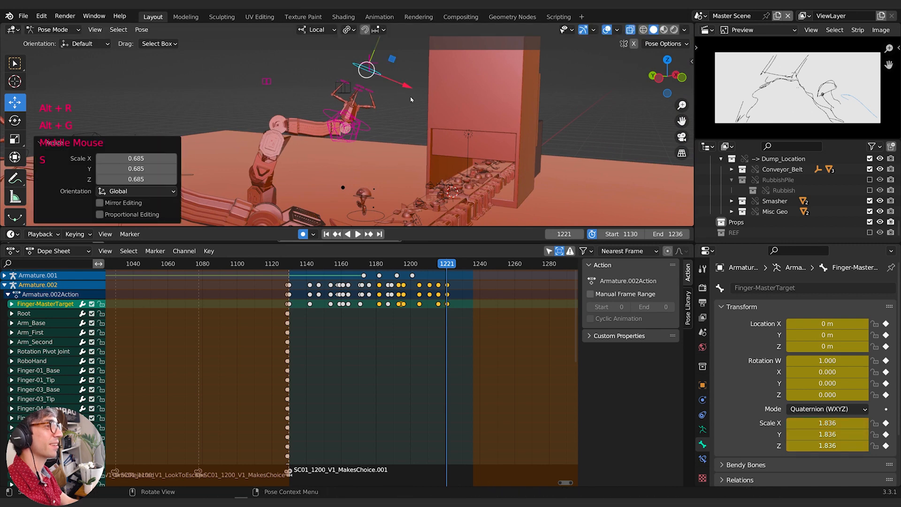
# Rotate the Finger-MasterTarget about -31.6° at frame 1221 and move it about -0.85 m in X and 1.49 m in Y
pyautogui.press('r')
pyautogui.click(407, 63)
pyautogui.press('g')
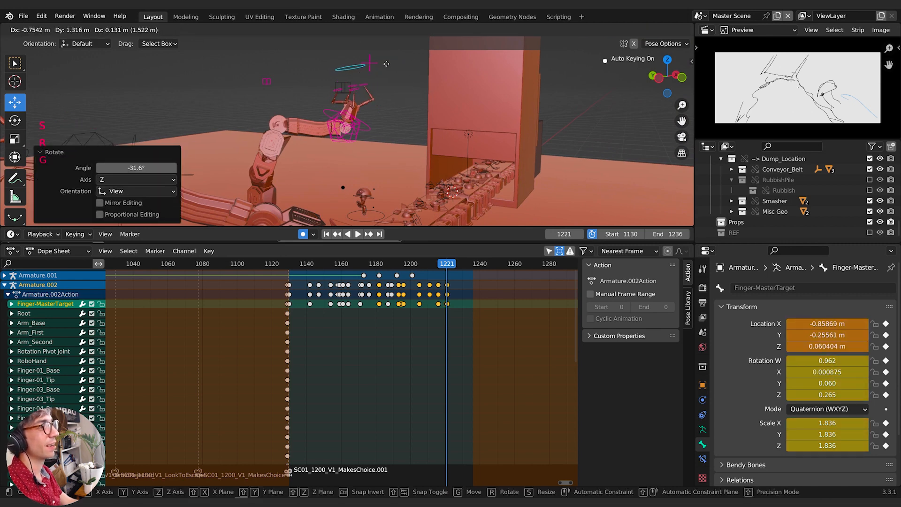
pyautogui.click(386, 64)
# Replay the motion and delay Armature.002's keyframes at frame 1221 to about frame 1224
pyautogui.moveTo(386, 64); pyautogui.dragTo(424, 94, button='middle')
pyautogui.moveTo(445, 266); pyautogui.dragTo(387, 266)
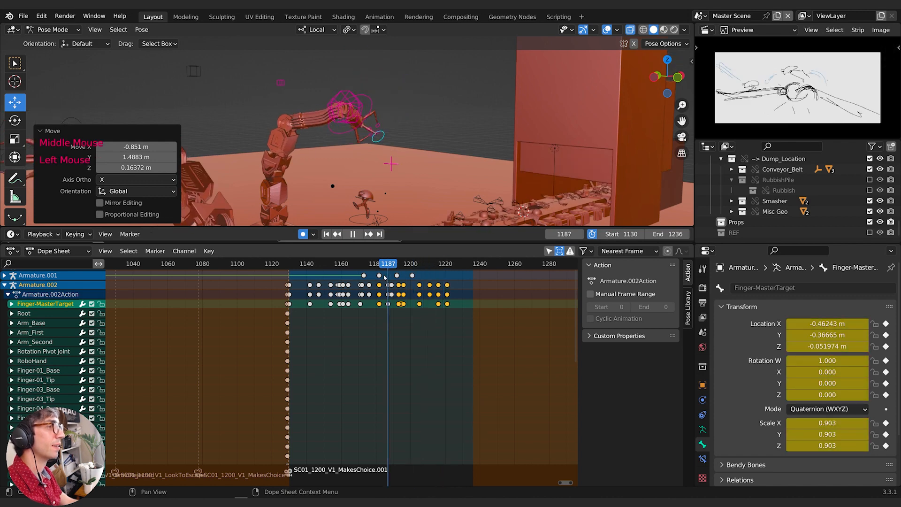
pyautogui.press('space')
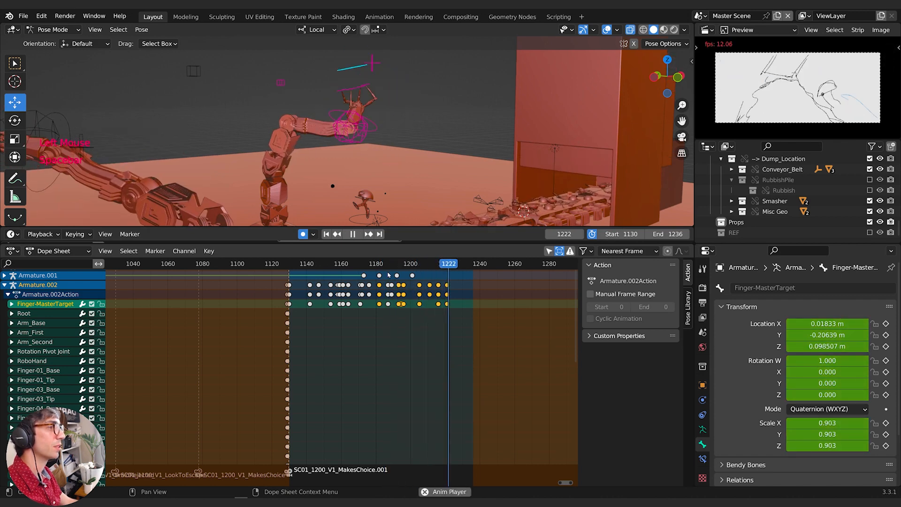
pyautogui.doubleClick(449, 285)
pyautogui.press('g')
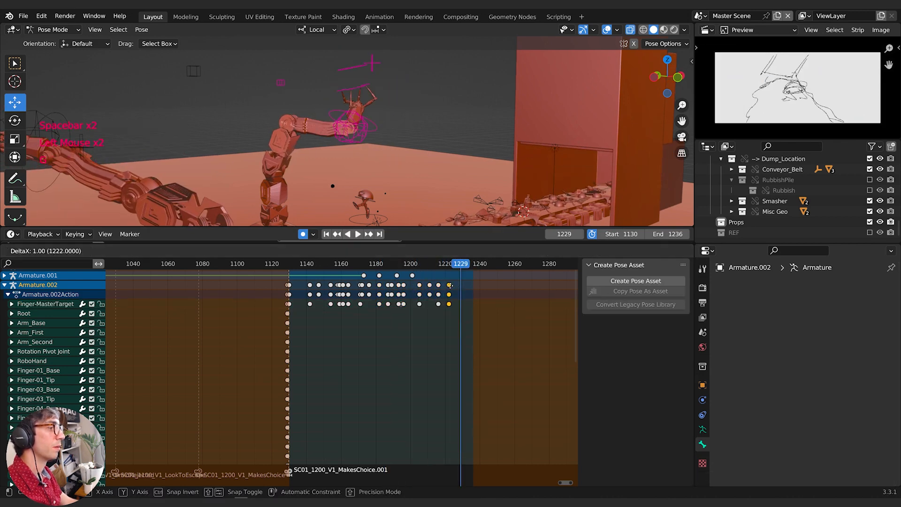
pyautogui.click(454, 286)
pyautogui.moveTo(392, 266); pyautogui.dragTo(407, 267)
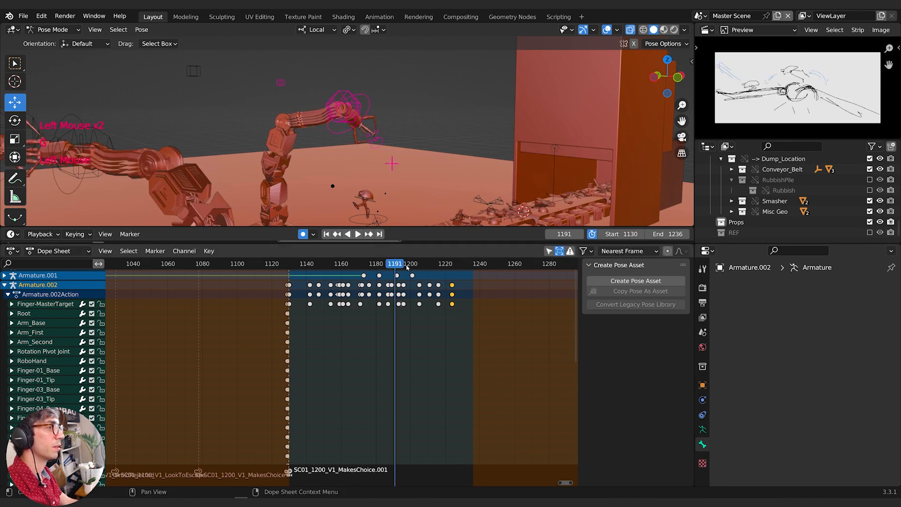
# Replay the arm's motion from another angle and insert a keyframe on all of Armature.002's bones at frame 1205
pyautogui.press('space')
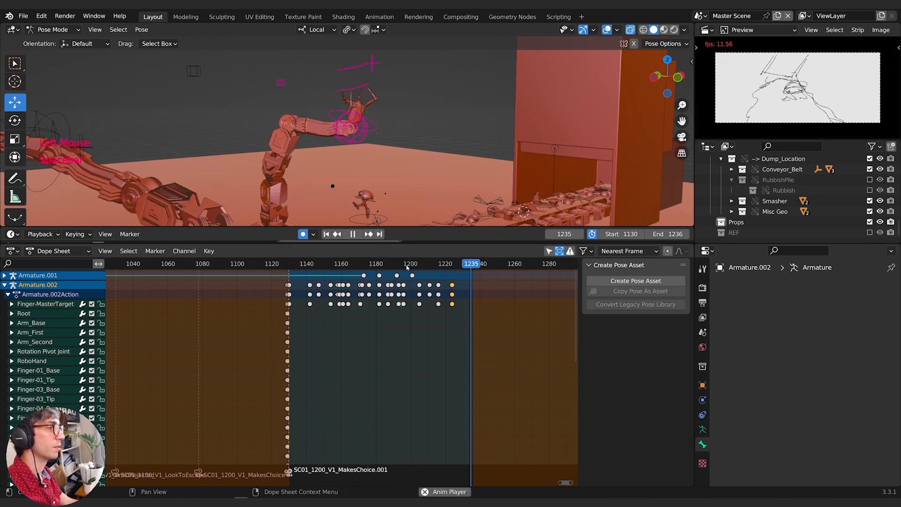
pyautogui.moveTo(403, 155); pyautogui.dragTo(418, 197, button='middle')
pyautogui.press('space')
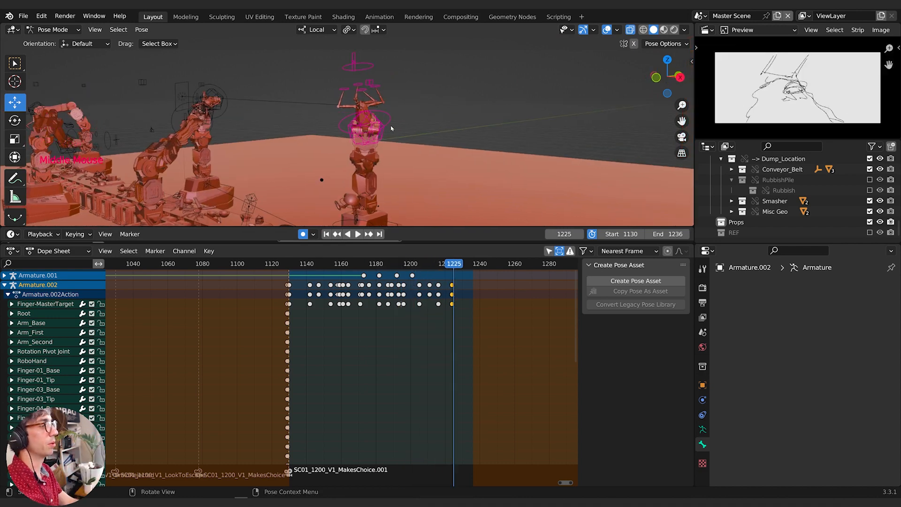
pyautogui.moveTo(383, 265); pyautogui.dragTo(418, 266)
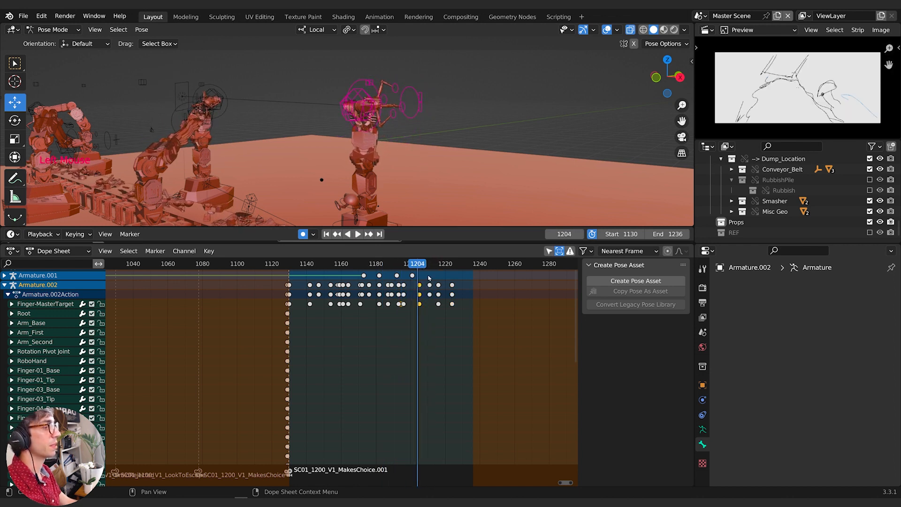
pyautogui.moveTo(425, 287); pyautogui.dragTo(424, 288, button='middle')
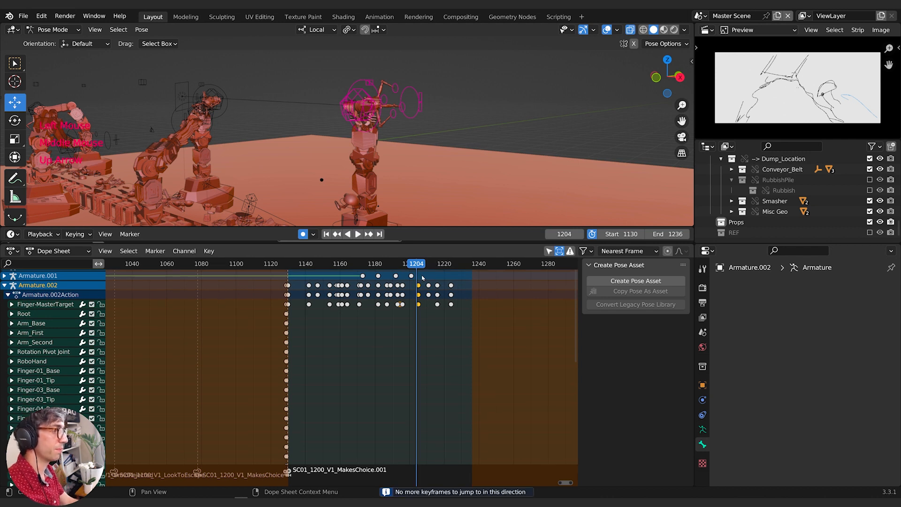
pyautogui.moveTo(417, 271); pyautogui.dragTo(419, 266)
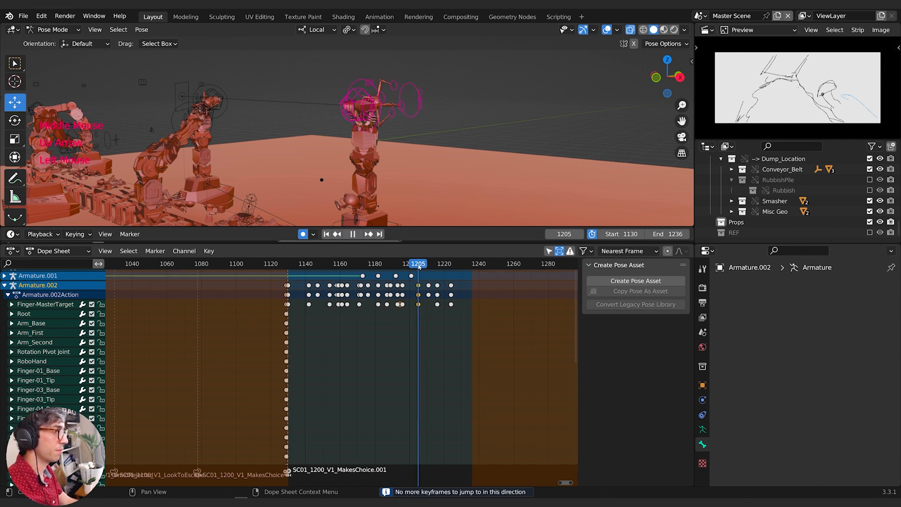
pyautogui.press('k')
pyautogui.click(409, 122)
pyautogui.moveTo(437, 396); pyautogui.dragTo(353, 411, button='middle')
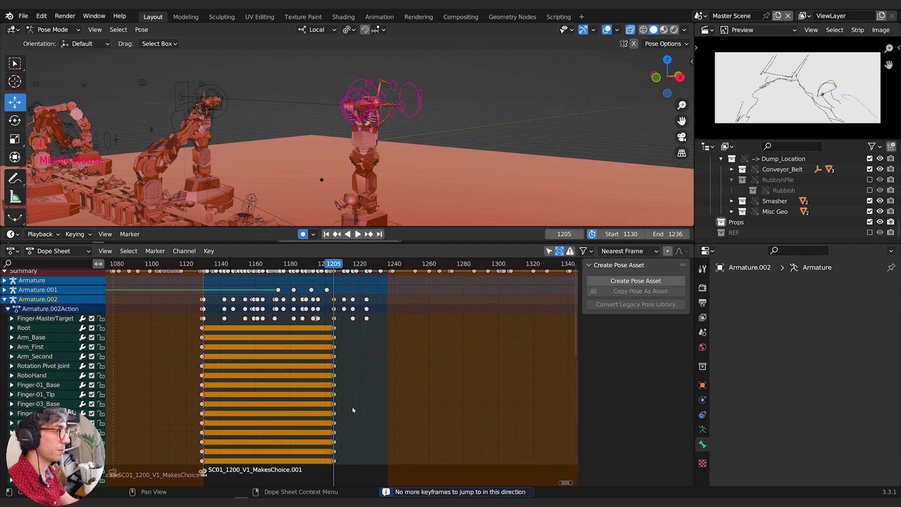
# Duplicate Armature.002's keyframes at frame 1205 to frame 1207 to hold the pose briefly
pyautogui.click(334, 317)
pyautogui.click(334, 308)
pyautogui.moveTo(342, 319); pyautogui.dragTo(348, 323, button='middle')
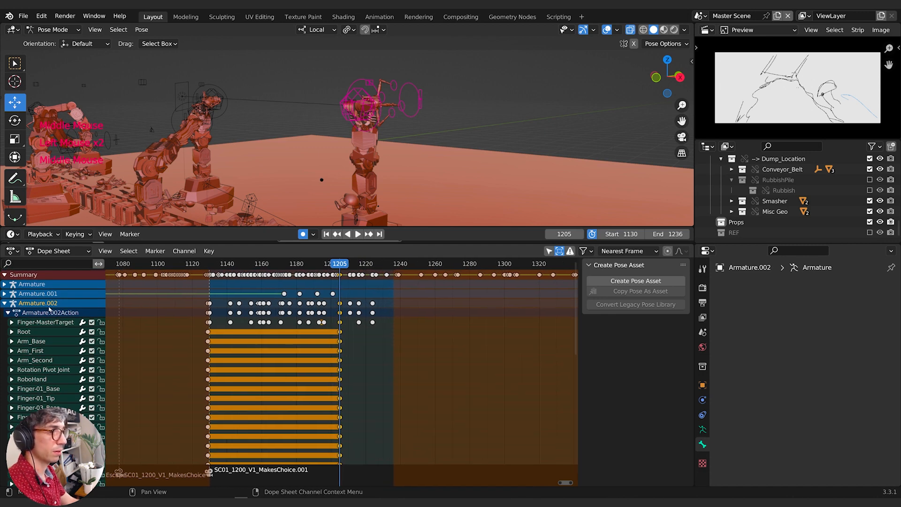
pyautogui.click(5, 303)
pyautogui.click(4, 304)
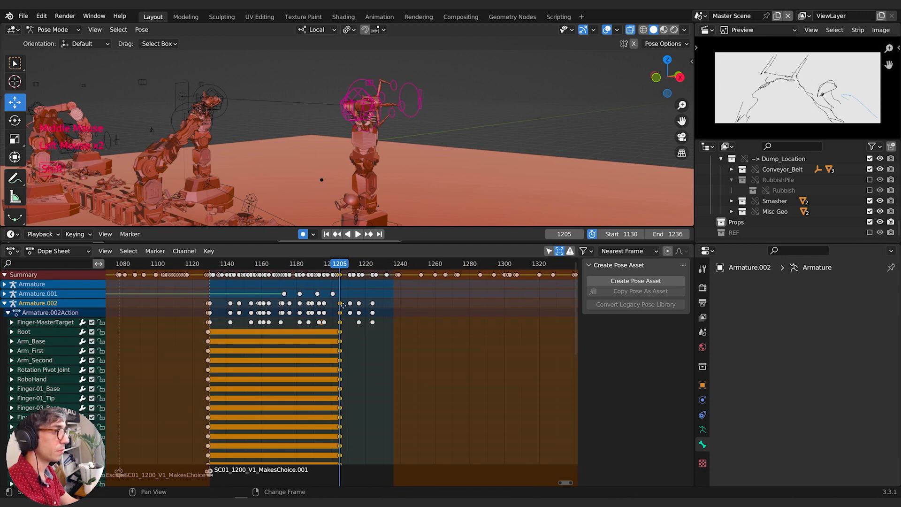
pyautogui.hotkey('shift', 'd')
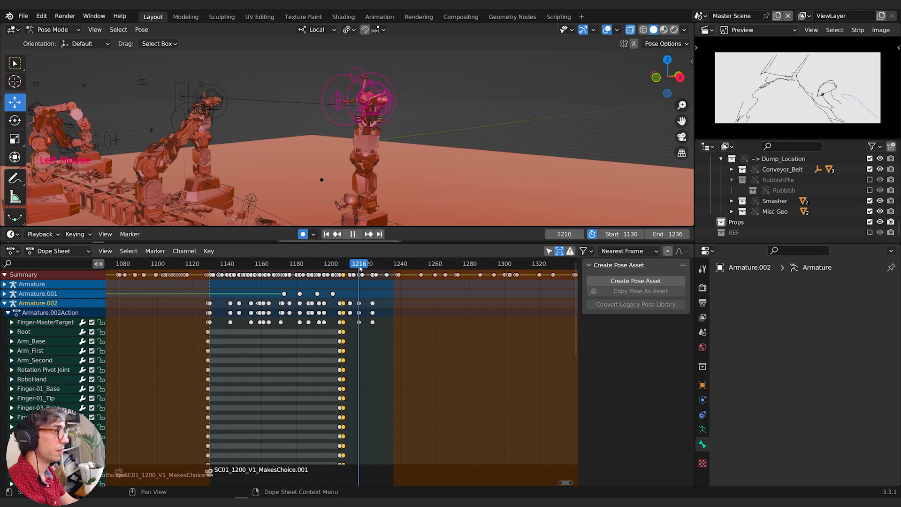
# Keyframe all of Armature.002's bones at frame 1216 and duplicate those keyframes to frame 1219
pyautogui.click(358, 268)
pyautogui.press('space')
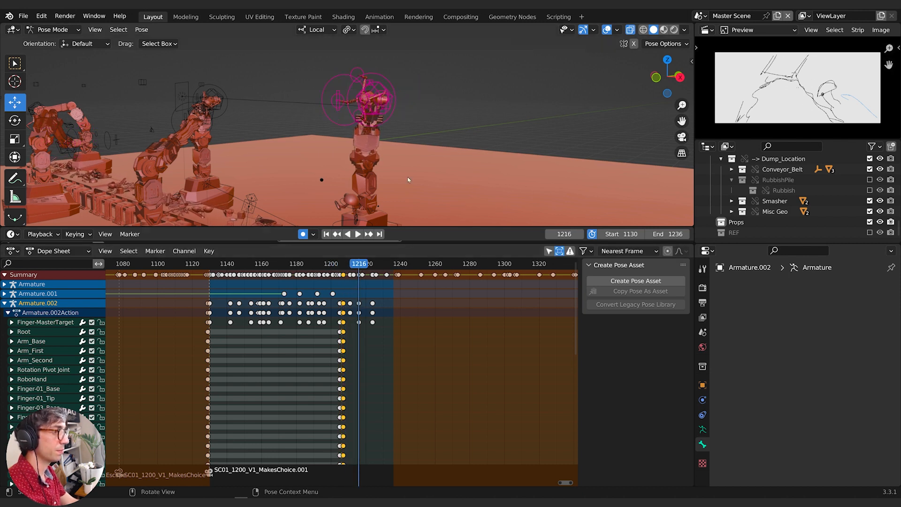
pyautogui.press('i')
pyautogui.click(408, 179)
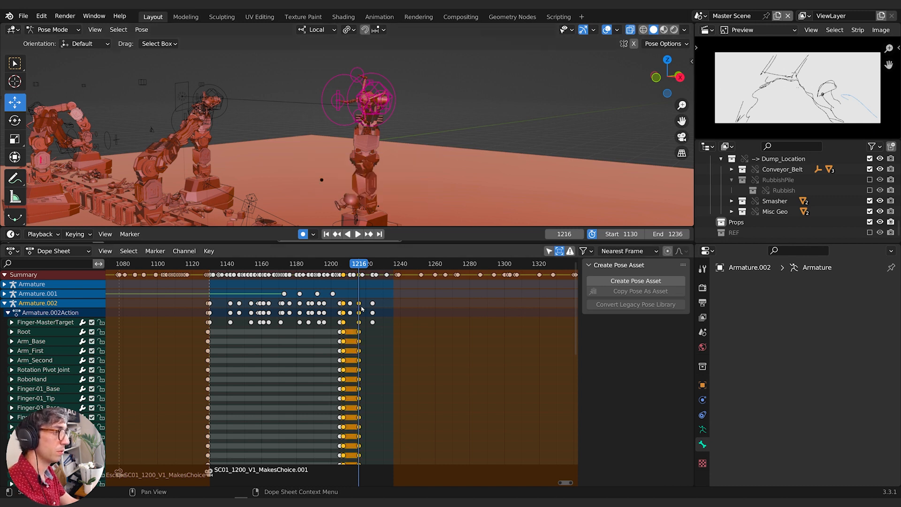
pyautogui.hotkey('shift', 'd')
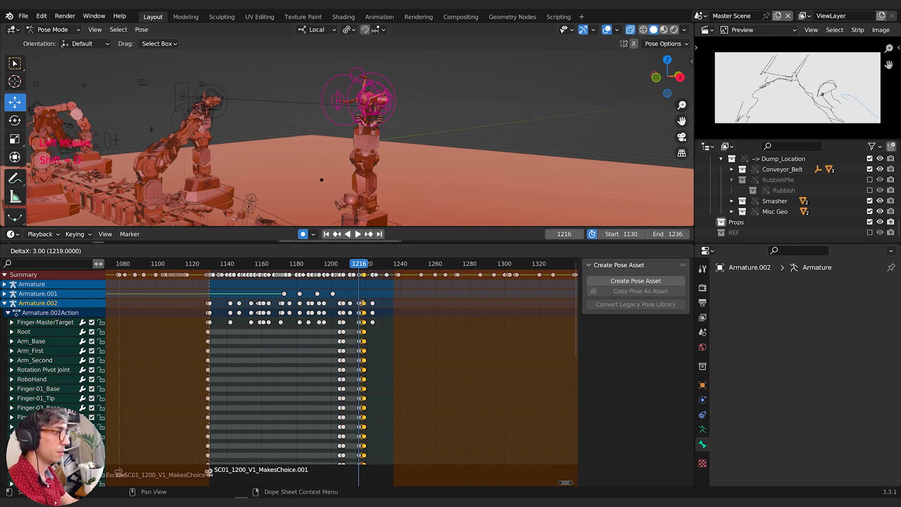
# Replay the motion from around frame 1197 to check the timing of the two held hand poses
pyautogui.moveTo(358, 268); pyautogui.dragTo(320, 280)
pyautogui.press('space')
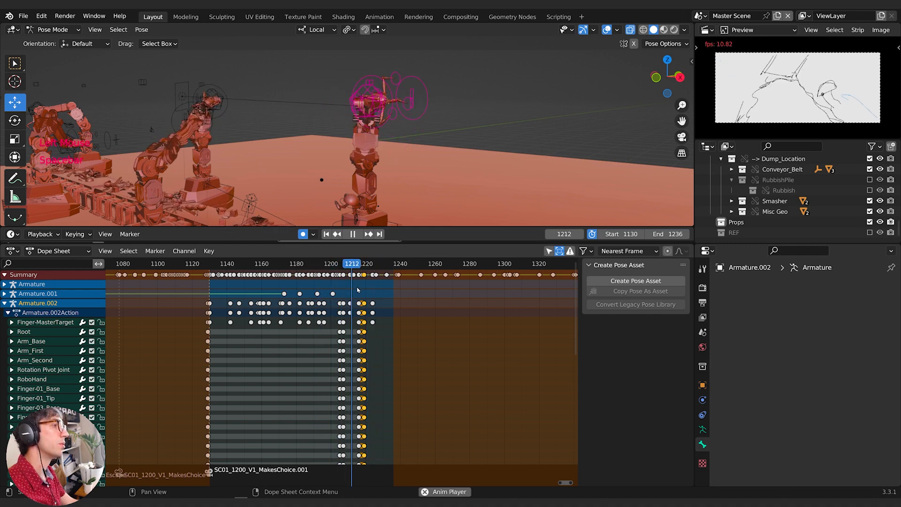
pyautogui.press('space')
pyautogui.click(324, 266)
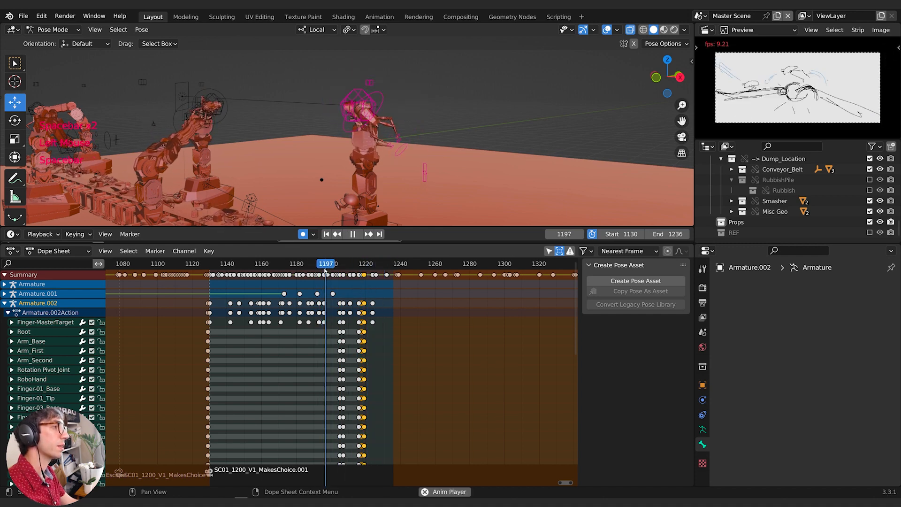
pyautogui.press('space')
pyautogui.press('space')
pyautogui.click(325, 267)
pyautogui.press('space')
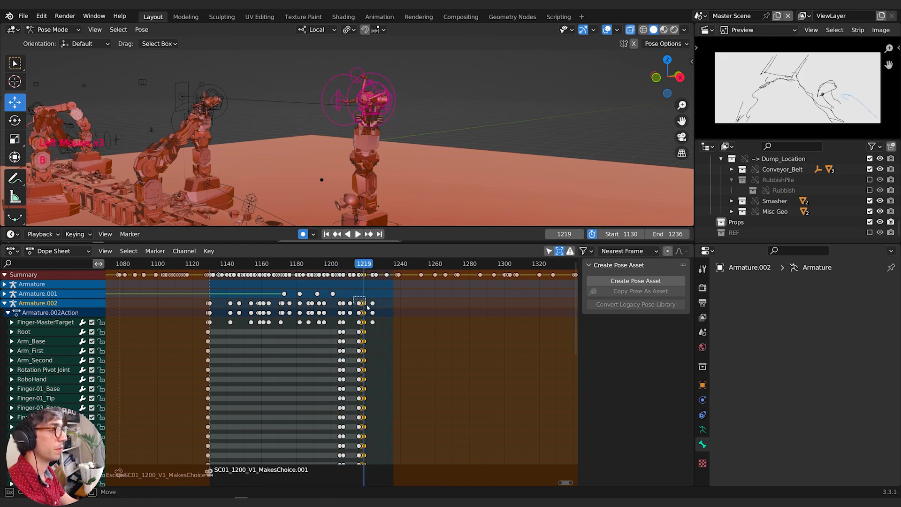
# Delay Armature.002's keyframes from frame 1216 onward by 4 frames and move the keyframe at 1211 to frame 1213
pyautogui.press('g')
pyautogui.click(385, 308)
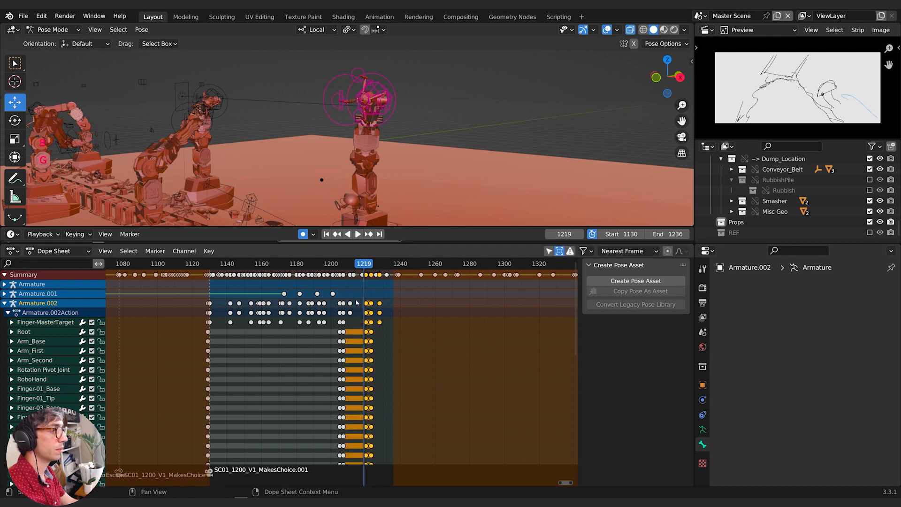
pyautogui.press('g')
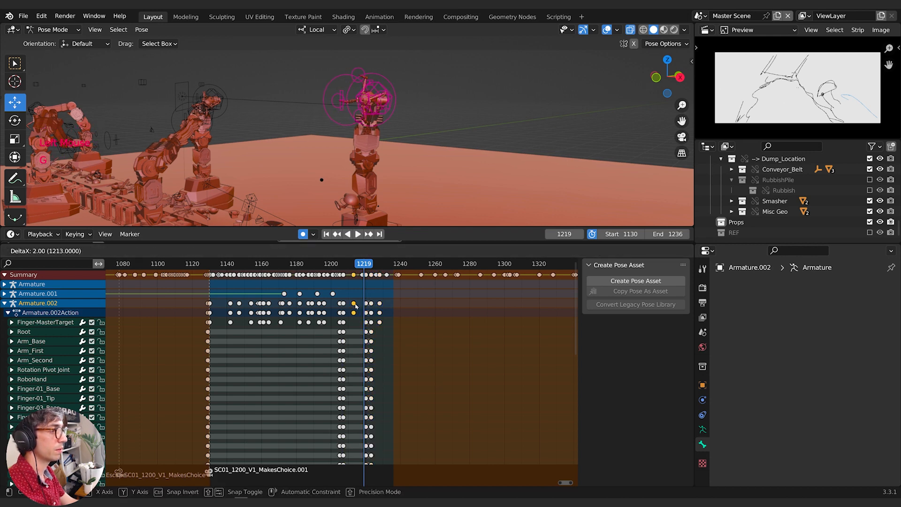
pyautogui.click(356, 306)
# Replay from frame 1188, delay Armature.002's last keyframe to about frame 1233, and clear the preview range
pyautogui.press('space')
pyautogui.click(311, 264)
pyautogui.press('space')
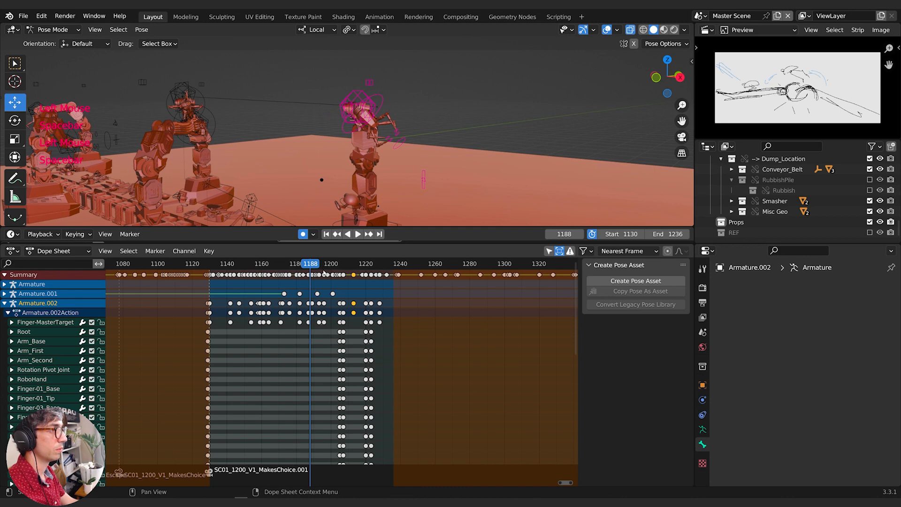
pyautogui.press('space')
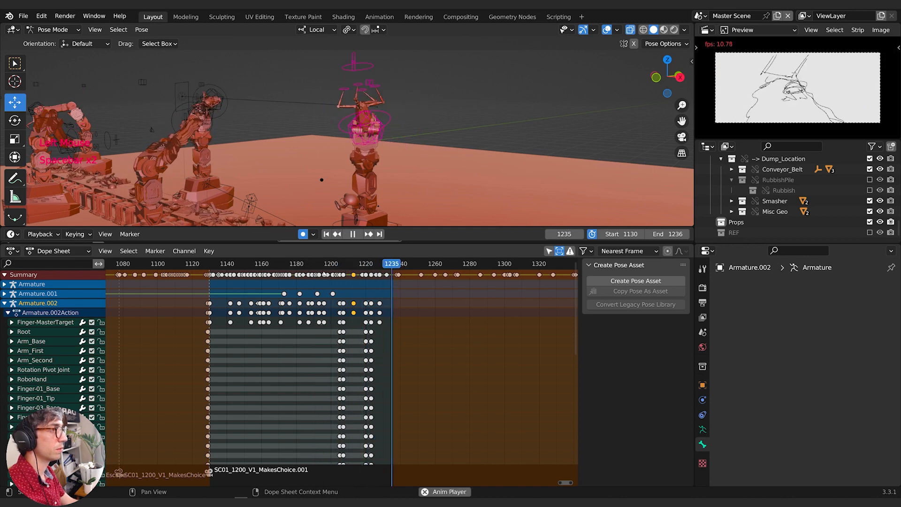
pyautogui.press('space')
pyautogui.moveTo(331, 265); pyautogui.dragTo(380, 275)
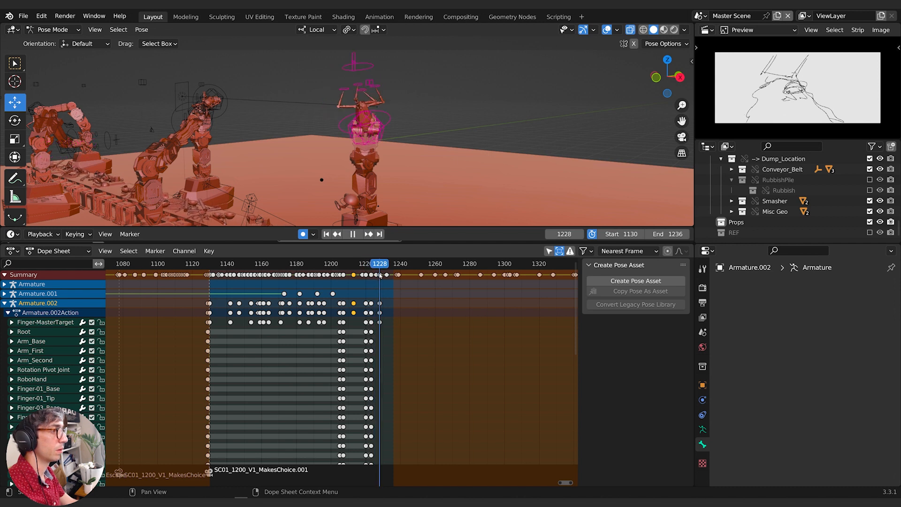
pyautogui.click(379, 303)
pyautogui.press('g')
pyautogui.click(392, 301)
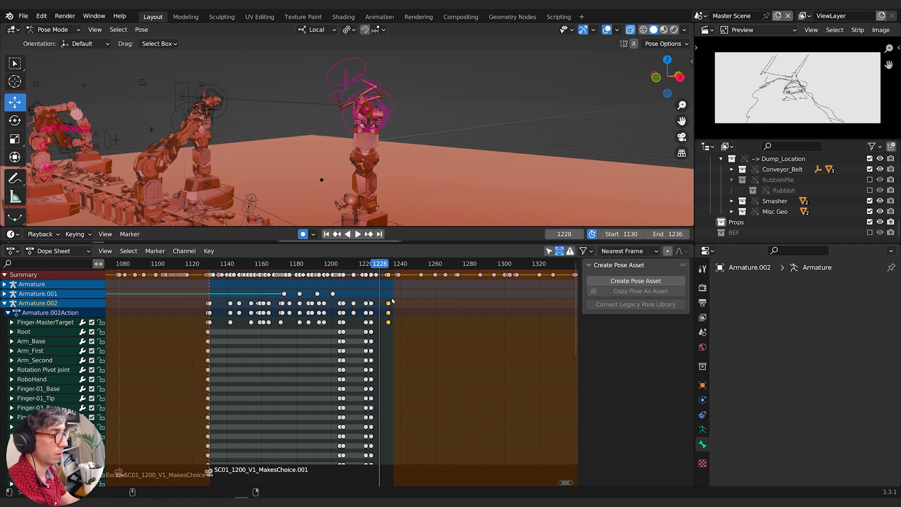
pyautogui.hotkey('alt', 'p')
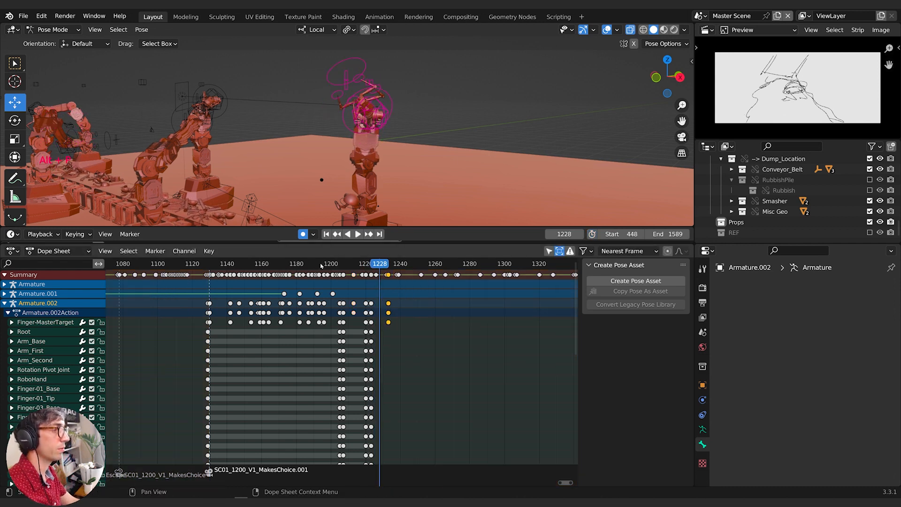
# Delay Armature.002's keyframes at frame 1223 to frame 1230 and the last keyframe to about frame 1237, replaying between moves
pyautogui.click(321, 264)
pyautogui.press('space')
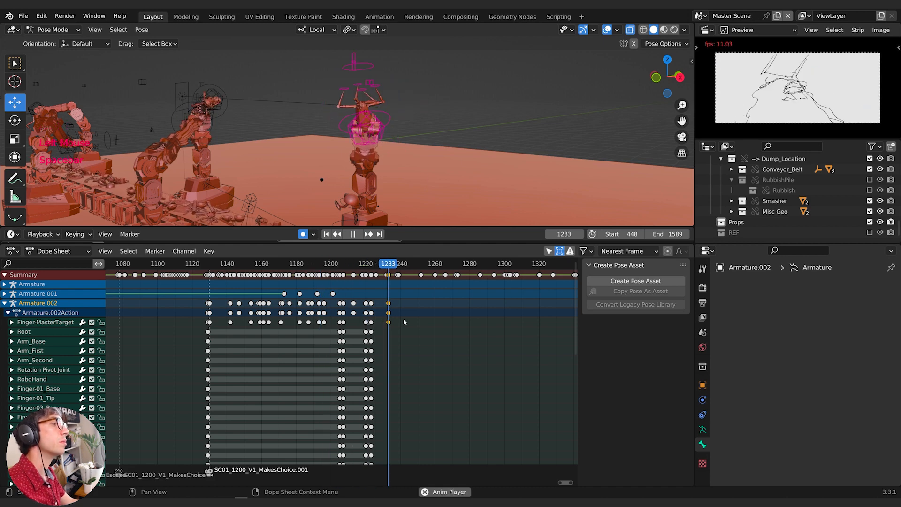
pyautogui.press('space')
pyautogui.press('g')
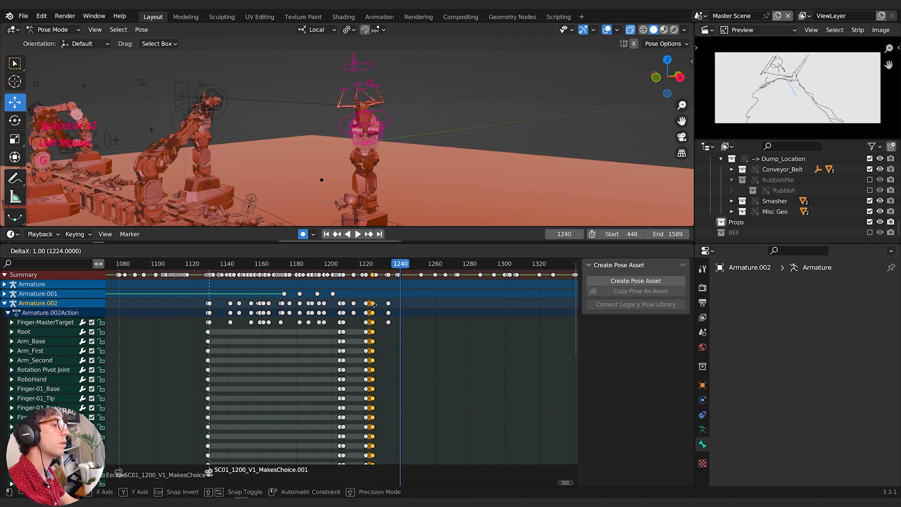
pyautogui.click(378, 309)
pyautogui.press('space')
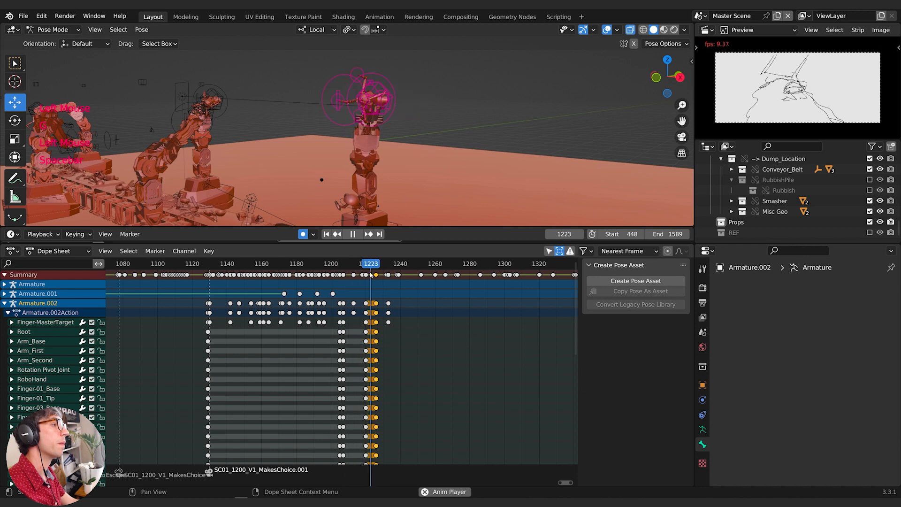
pyautogui.press('space')
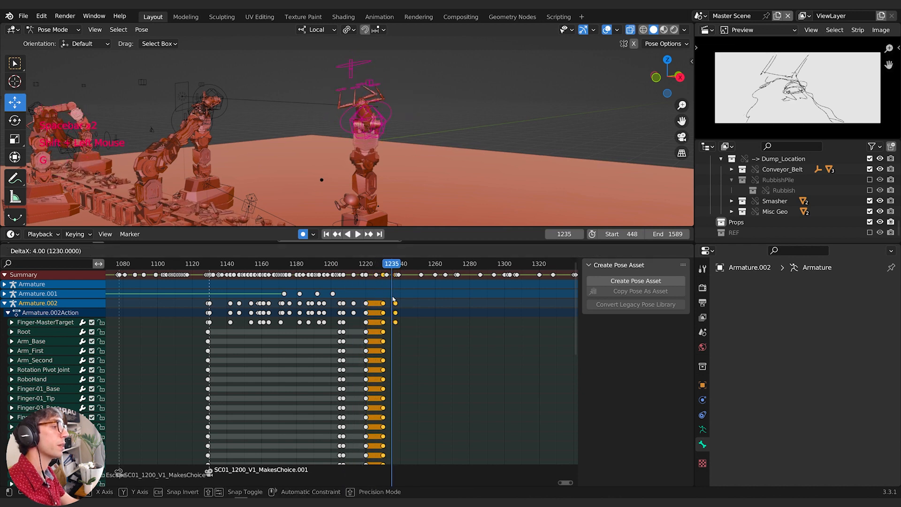
# Shift all of Armature.002's keyframes from frame 1207 onward about 4 frames later to lengthen the first hold
pyautogui.click(343, 303)
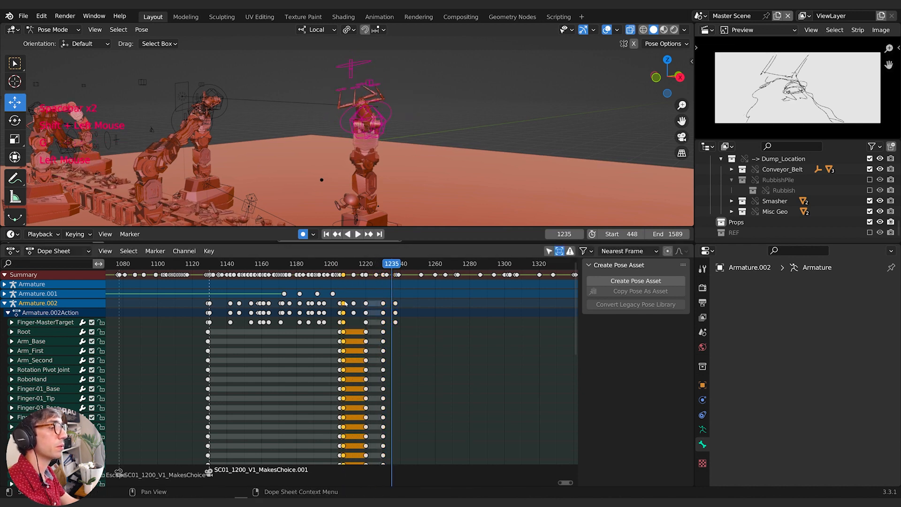
pyautogui.click(369, 303)
pyautogui.moveTo(395, 311); pyautogui.dragTo(409, 311)
pyautogui.press('g')
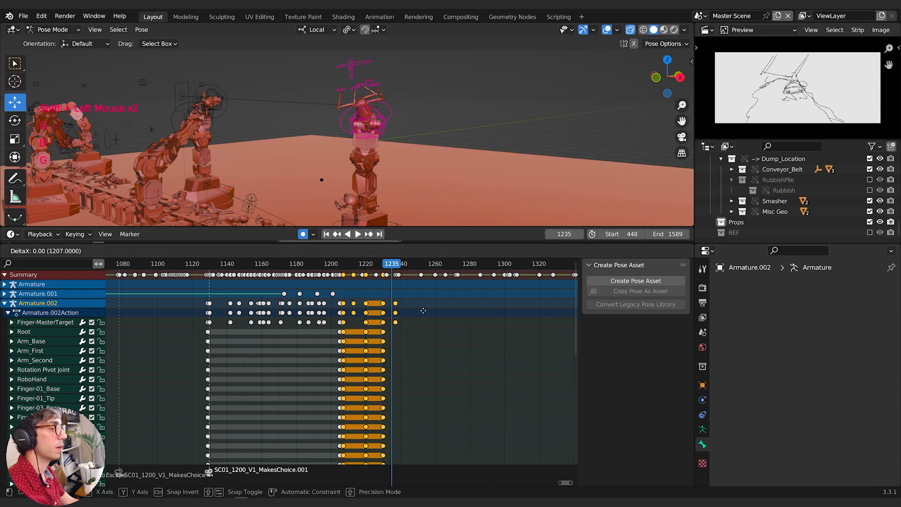
pyautogui.click(427, 313)
# Replay the retimed arm lift from around frames 1200 and 1160 to judge the longer hold
pyautogui.click(330, 263)
pyautogui.press('space')
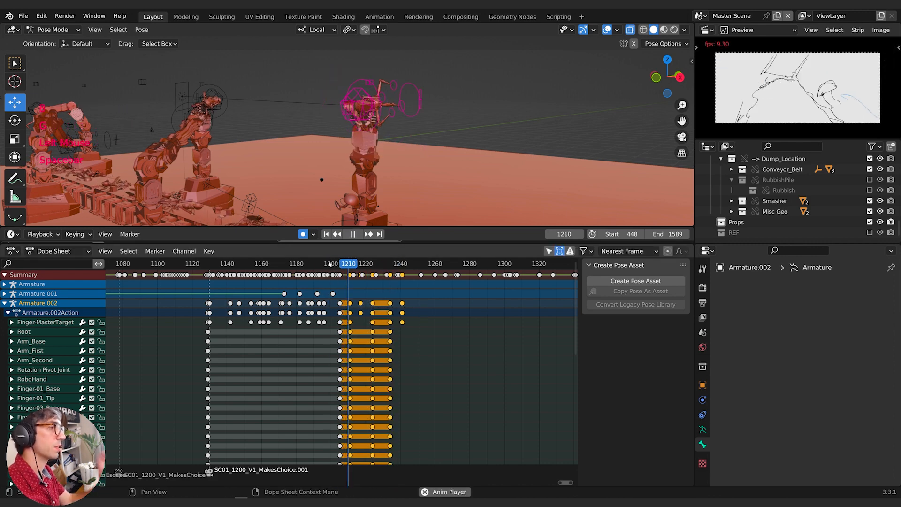
pyautogui.press('space')
pyautogui.click(306, 264)
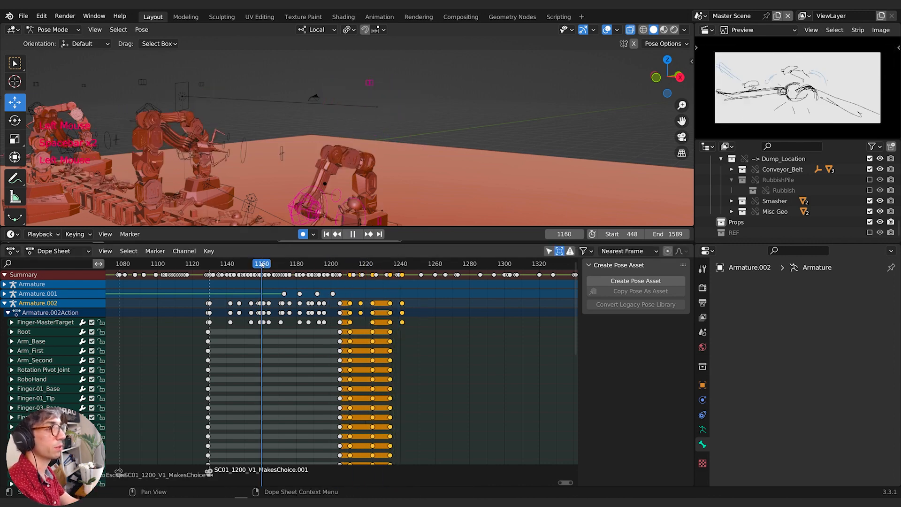
pyautogui.press('space')
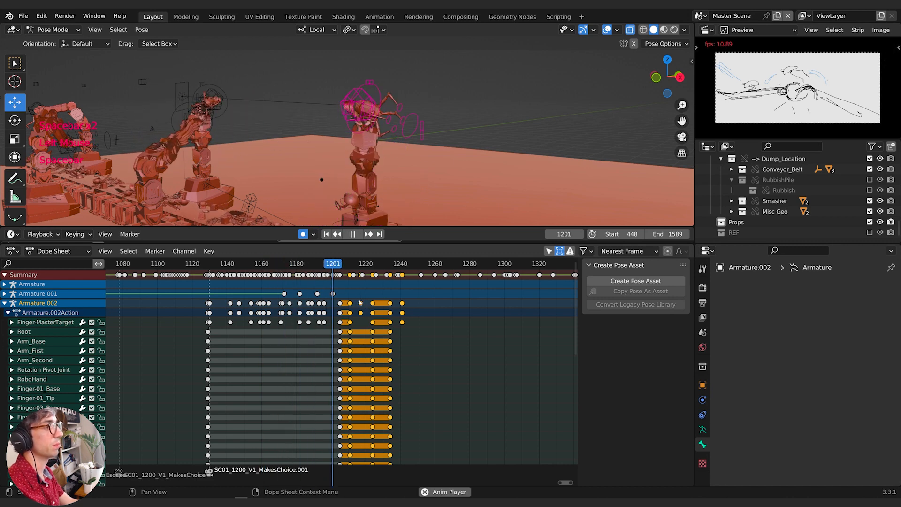
pyautogui.press('space')
# Replay the whole arm action from about frame 1130 in a higher, orbited view, and replay its final part
pyautogui.moveTo(361, 304); pyautogui.dragTo(466, 304, button='middle')
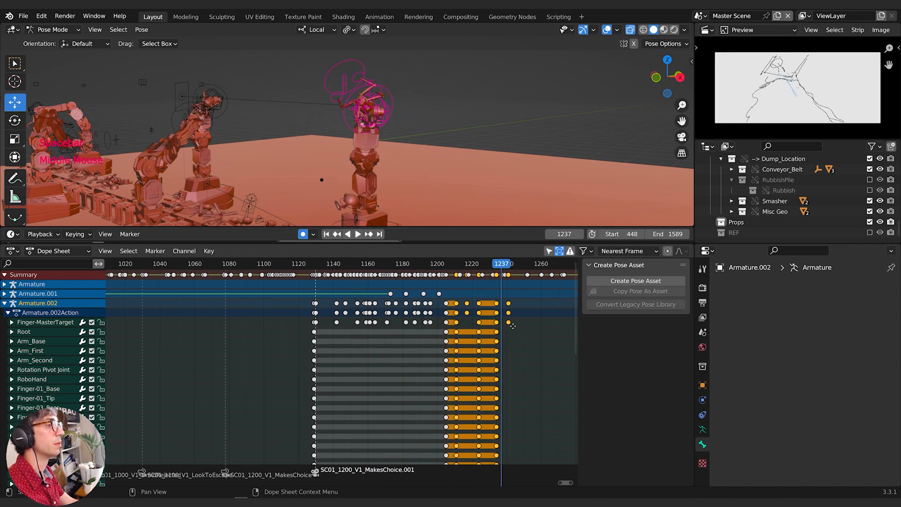
pyautogui.scroll(-2, 465, 304)
pyautogui.moveTo(378, 304); pyautogui.dragTo(342, 304, button='middle')
pyautogui.click(285, 264)
pyautogui.press('space')
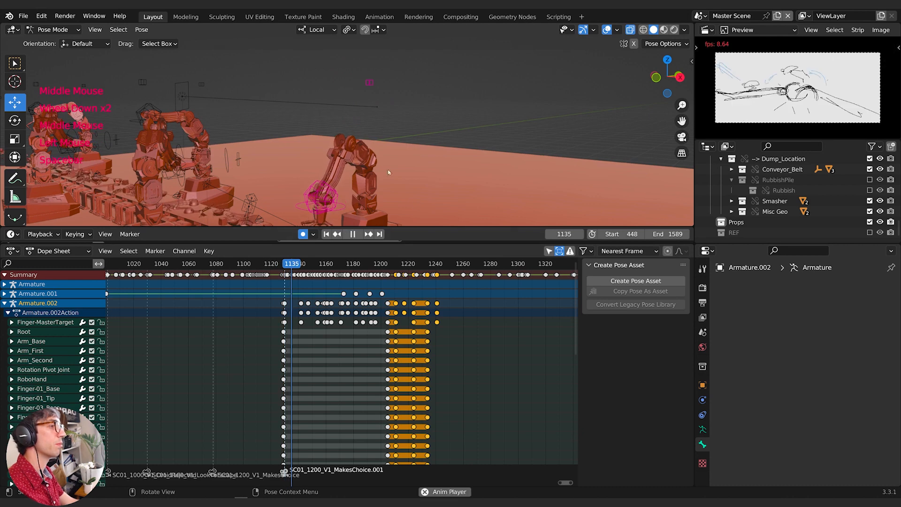
pyautogui.moveTo(388, 174); pyautogui.dragTo(413, 225, button='middle')
pyautogui.press('space')
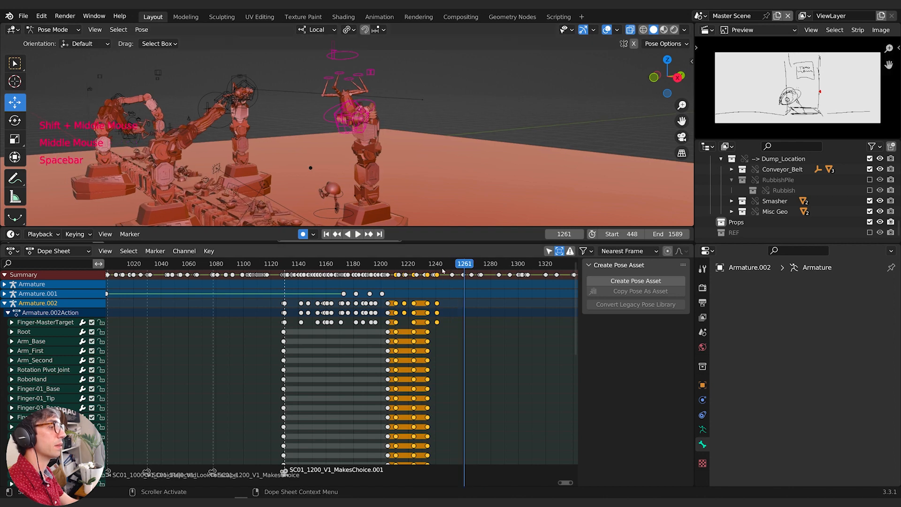
pyautogui.moveTo(442, 271); pyautogui.dragTo(369, 263)
pyautogui.press('space')
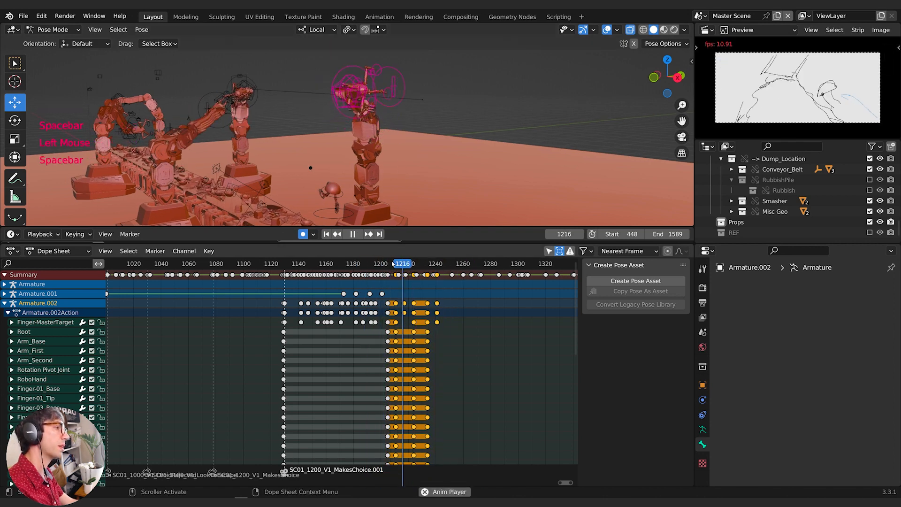
# Replay the arm action from around frames 1185 and 1125 in an orbited view to judge the lift and follow-through
pyautogui.moveTo(399, 153); pyautogui.dragTo(434, 161, button='middle')
pyautogui.press('space')
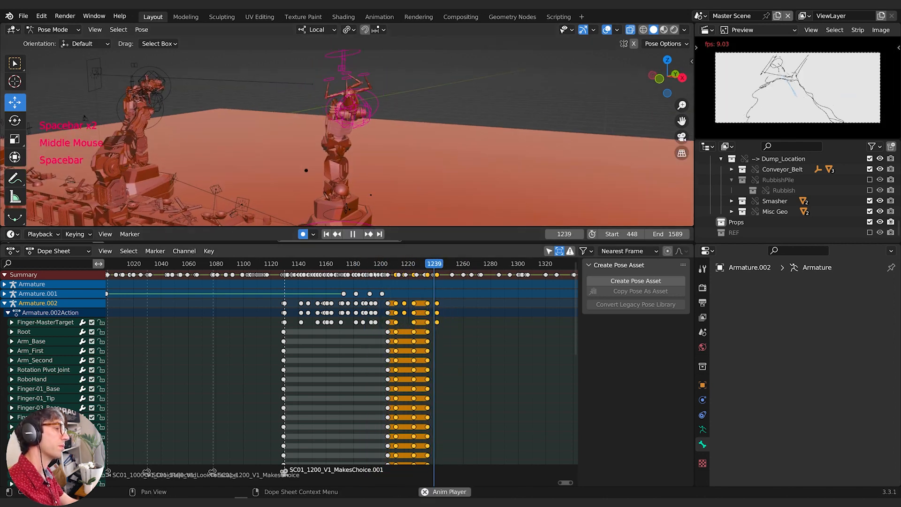
pyautogui.press('space')
pyautogui.moveTo(422, 263); pyautogui.dragTo(360, 263)
pyautogui.press('space')
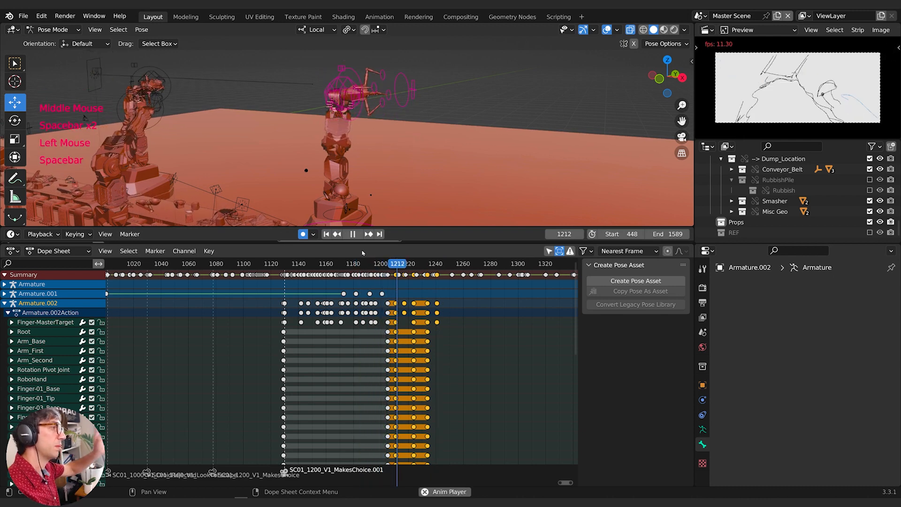
pyautogui.press('space')
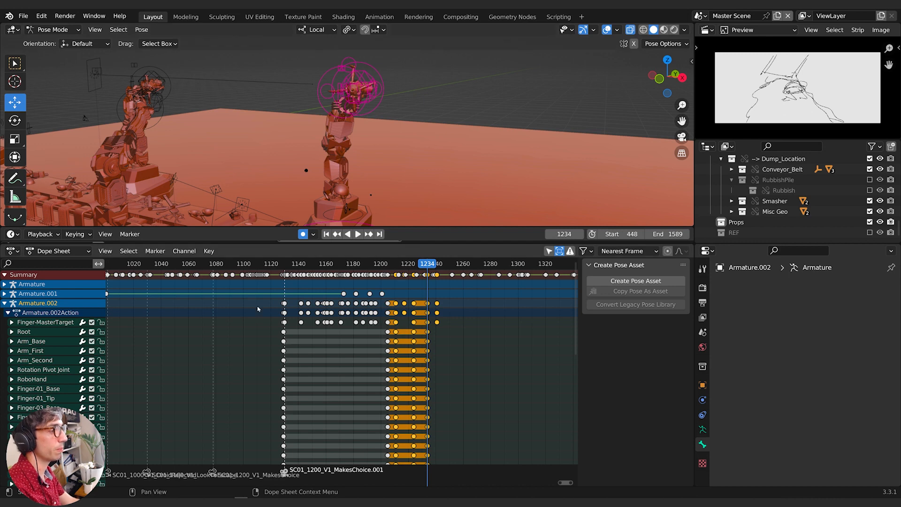
pyautogui.click(276, 264)
pyautogui.press('space')
pyautogui.moveTo(376, 173); pyautogui.dragTo(398, 180, button='middle')
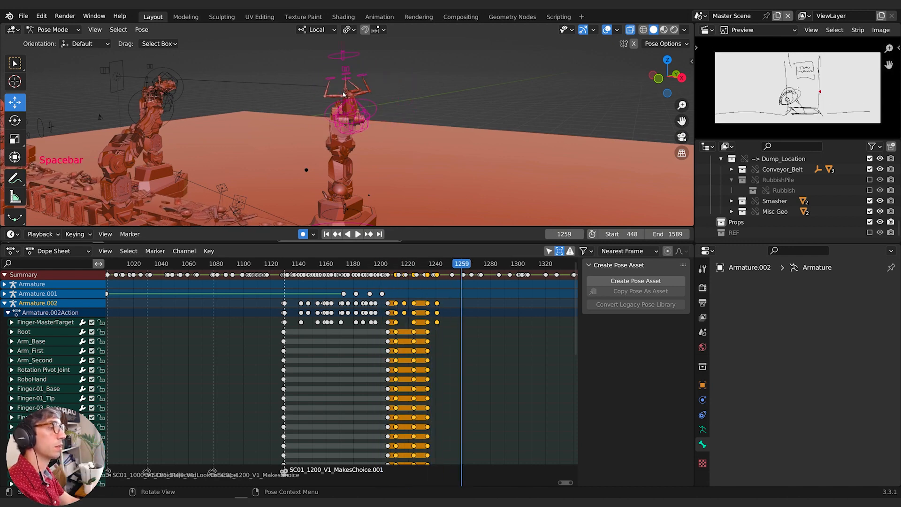
# Delete all of Armature.002's keyframes after frame 1205
pyautogui.moveTo(364, 263); pyautogui.dragTo(392, 264)
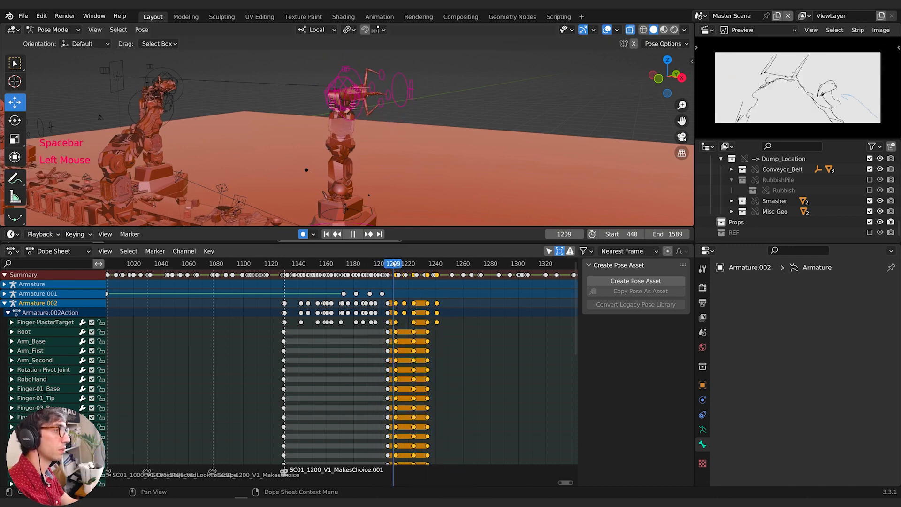
pyautogui.click(395, 290)
pyautogui.press('b')
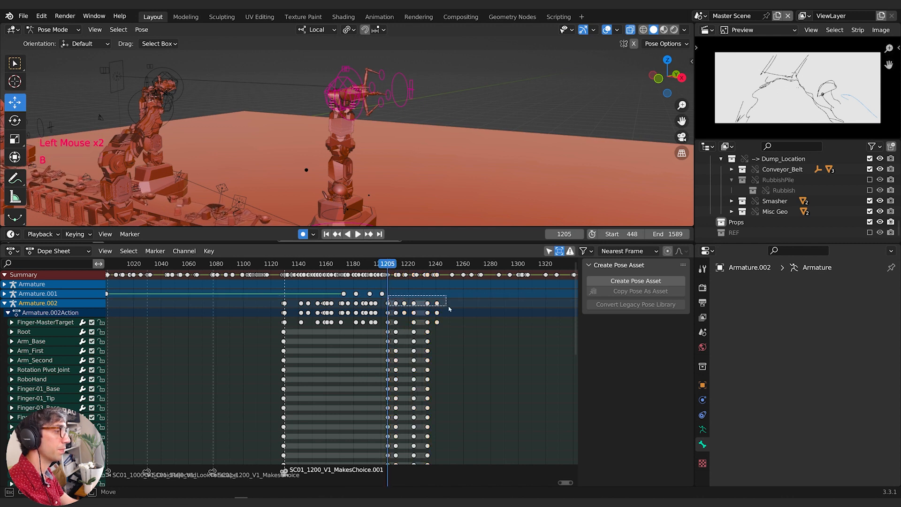
pyautogui.moveTo(449, 308); pyautogui.dragTo(448, 307)
pyautogui.press('b')
pyautogui.moveTo(392, 301); pyautogui.dragTo(441, 314)
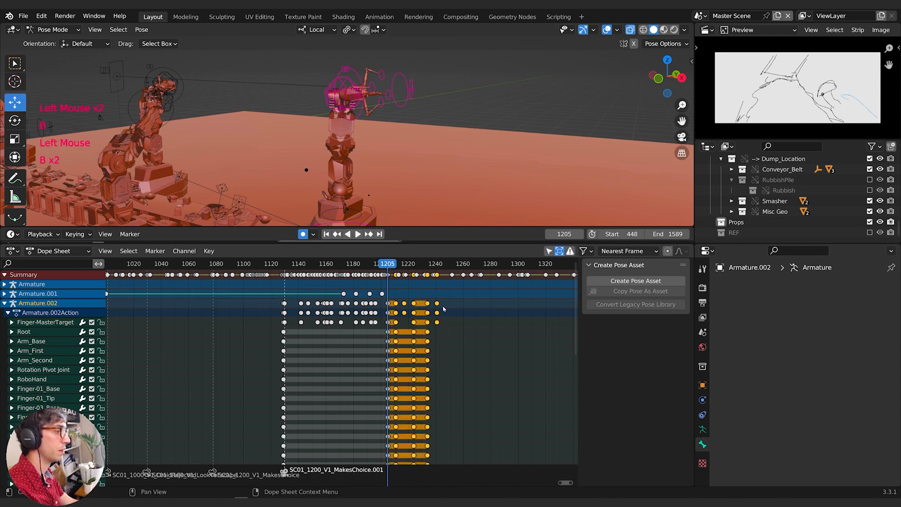
pyautogui.press('x')
pyautogui.click(415, 306)
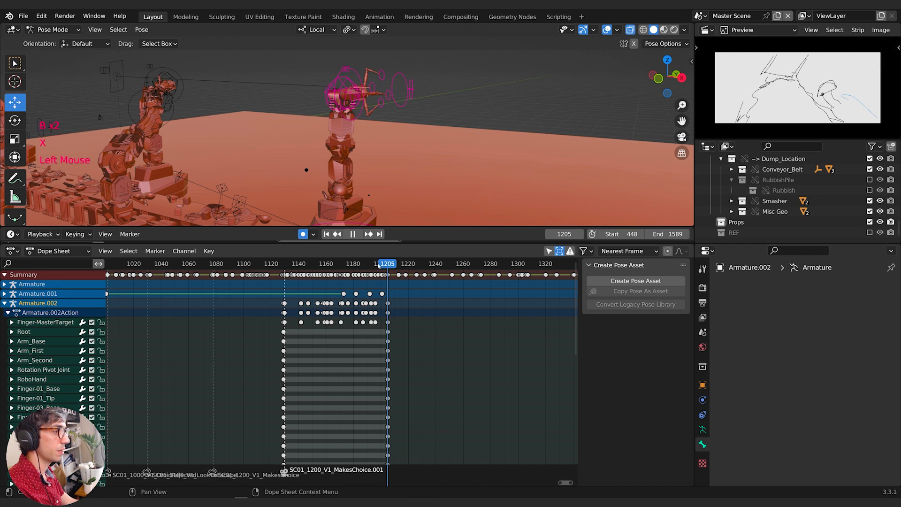
# Replay the shortened arm action from around frames 1185 and 1157
pyautogui.press('space')
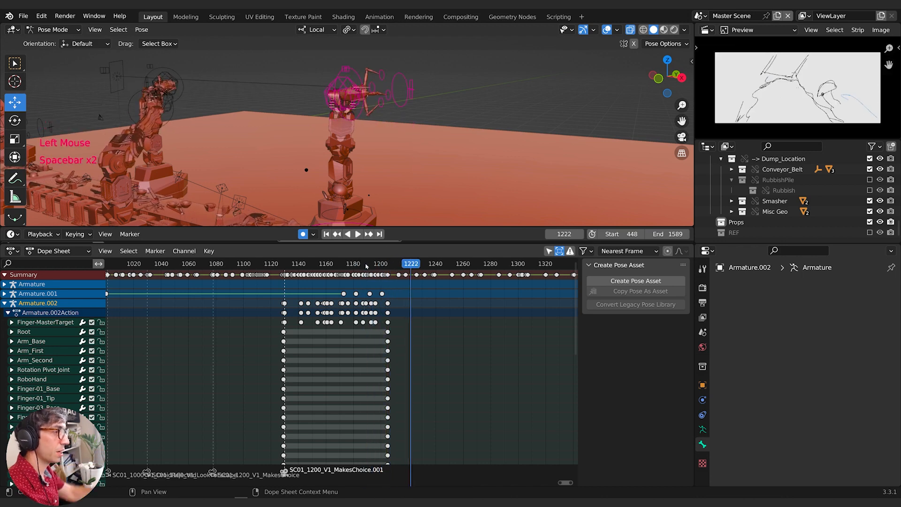
pyautogui.click(360, 266)
pyautogui.press('space')
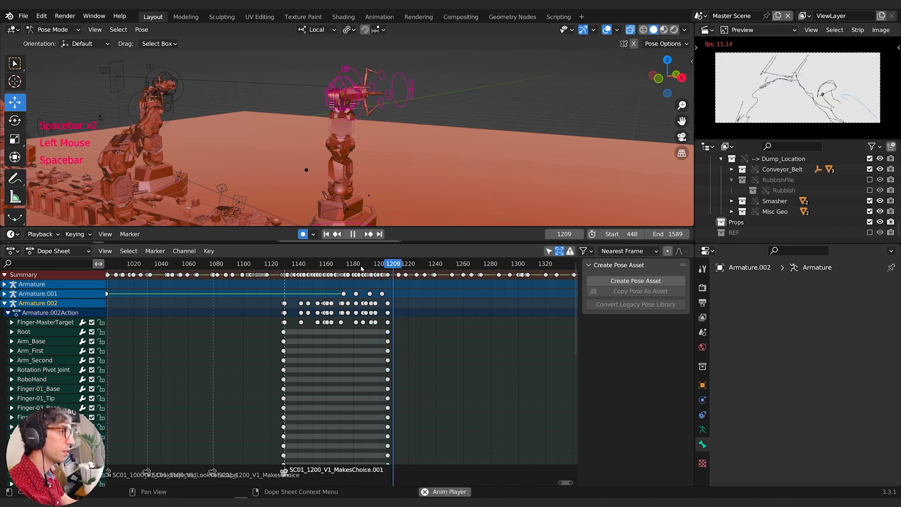
pyautogui.press('space')
pyautogui.moveTo(394, 266); pyautogui.dragTo(322, 266)
pyautogui.press('space')
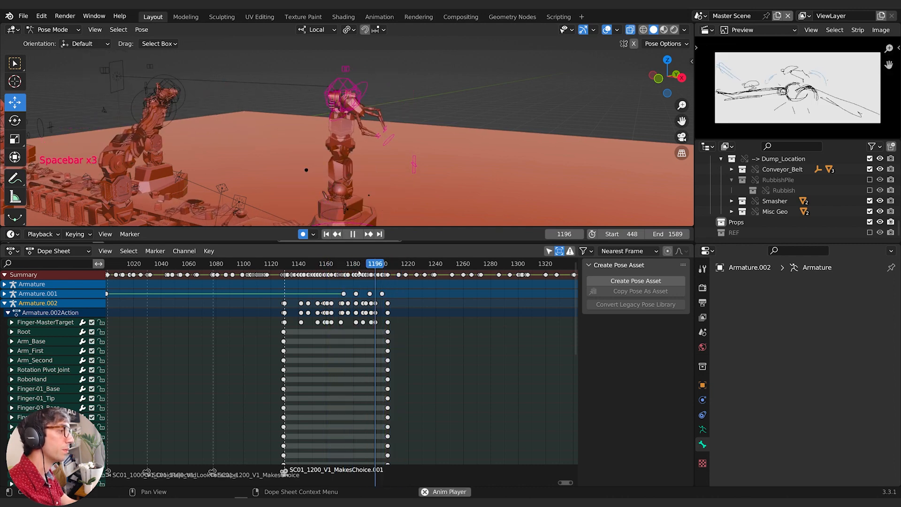
pyautogui.press('space')
# Try a new pose at frame 1213 with MasterTarget raised and RoboHand.Target lowered about 1.4 m in Z
pyautogui.click(394, 266)
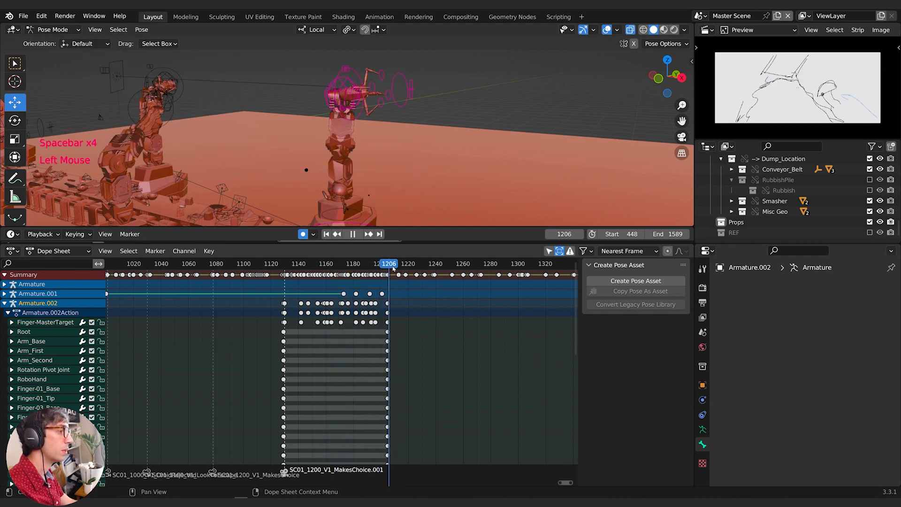
pyautogui.moveTo(393, 268); pyautogui.dragTo(390, 269)
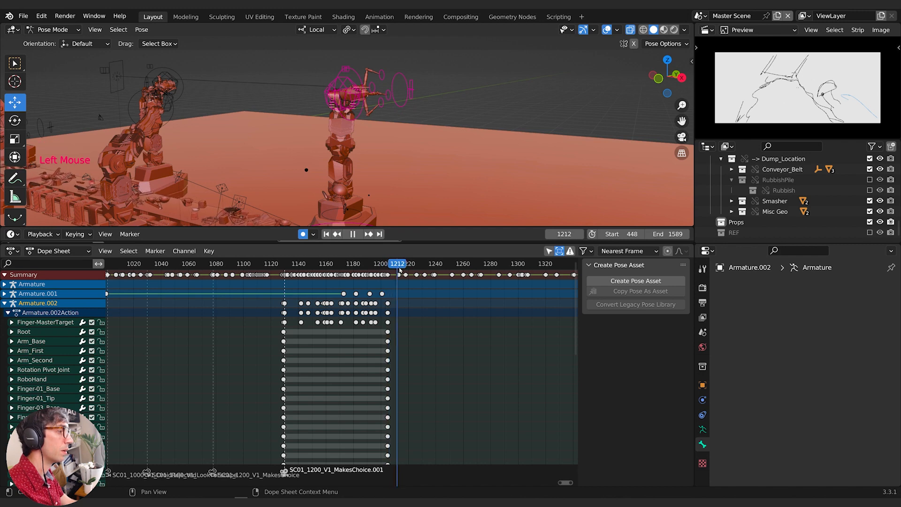
pyautogui.moveTo(376, 150); pyautogui.dragTo(409, 149, button='middle')
pyautogui.click(417, 99)
pyautogui.press('g')
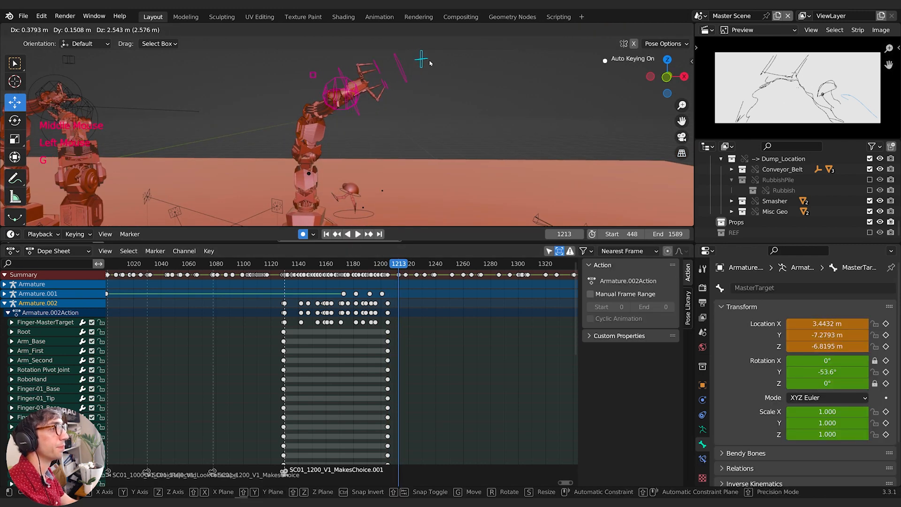
pyautogui.click(430, 63)
pyautogui.click(347, 114)
pyautogui.press('g')
pyautogui.click(349, 121)
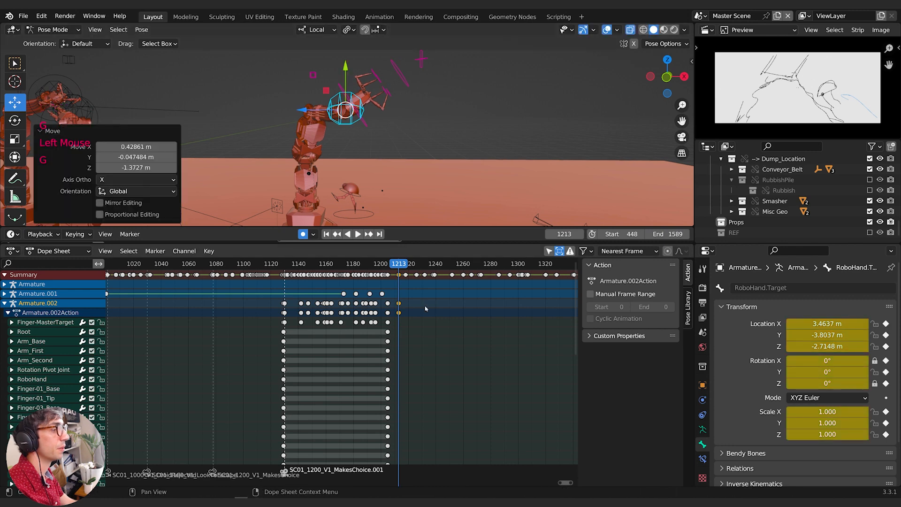
# Replay the trial pose and delete Armature.002's keyframe at frame 1213
pyautogui.press('space')
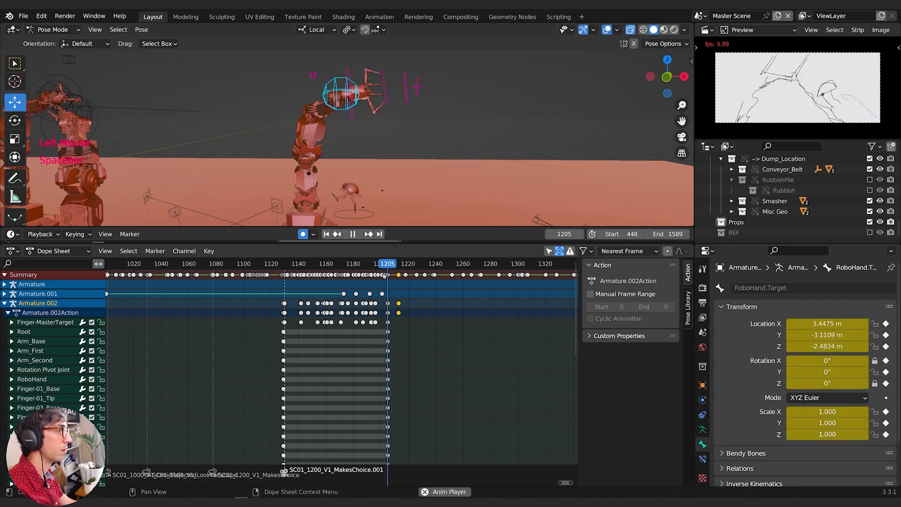
pyautogui.press('space')
pyautogui.click(376, 264)
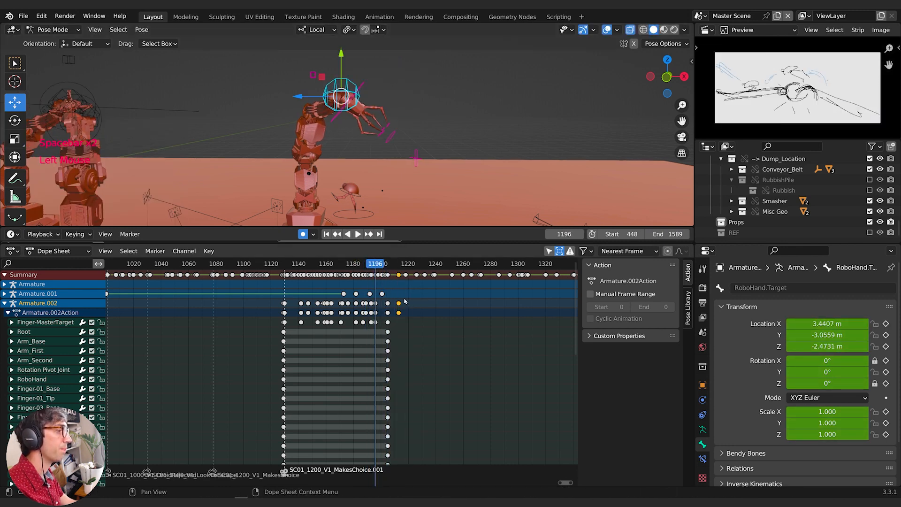
pyautogui.click(399, 303)
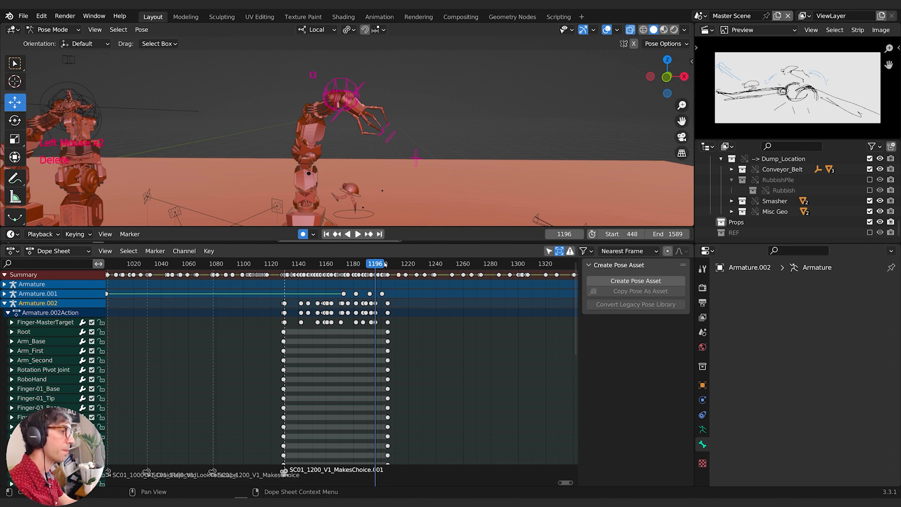
# At frame 1215, raise RoboHand.Target and lower MasterTarget about 1.9 m in Z, and replay the lead-in to the new pose
pyautogui.moveTo(385, 264); pyautogui.dragTo(397, 262)
pyautogui.click(334, 115)
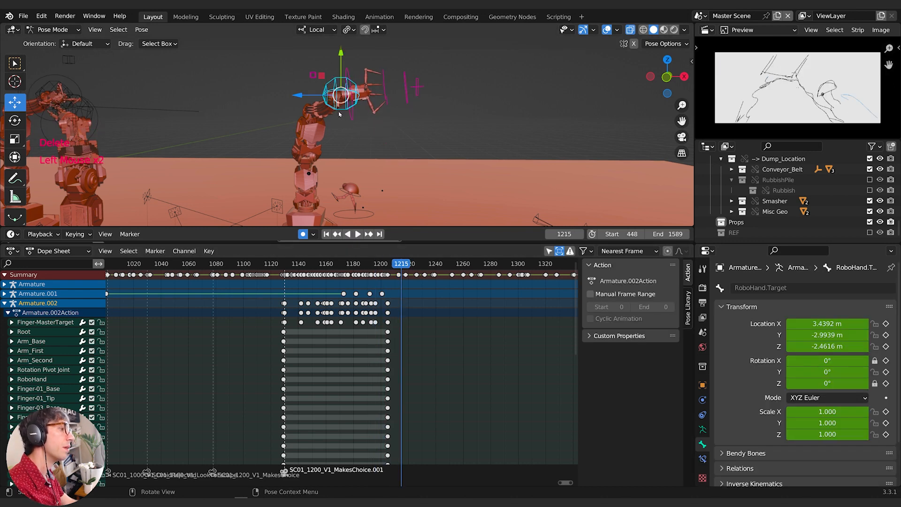
pyautogui.press('g')
pyautogui.click(337, 95)
pyautogui.click(416, 86)
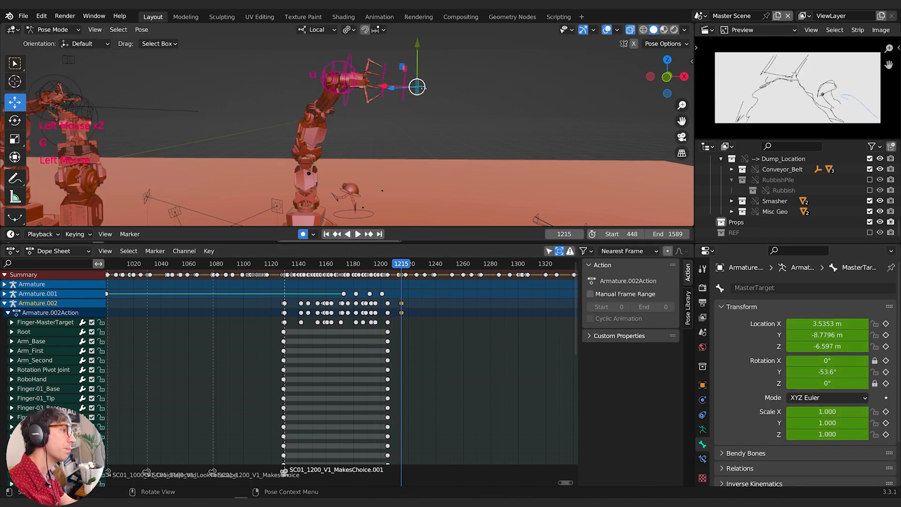
pyautogui.press('g')
pyautogui.click(427, 111)
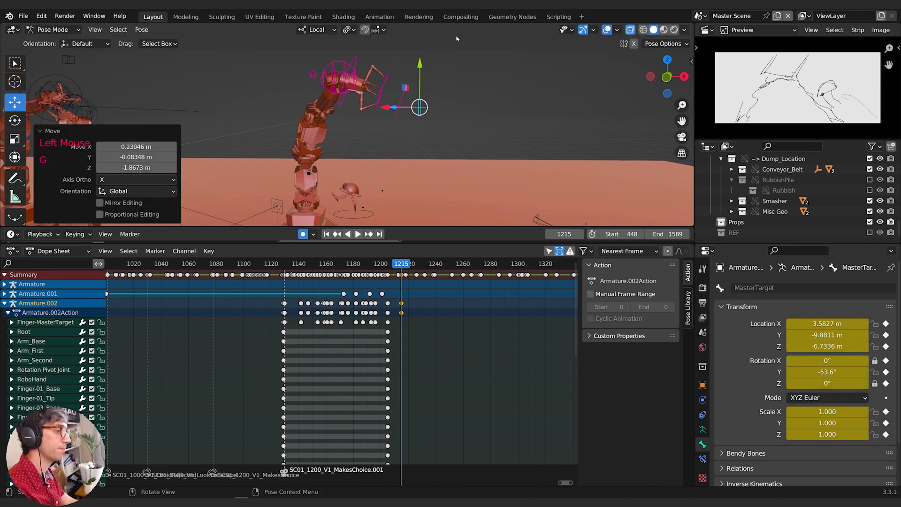
pyautogui.click(359, 266)
pyautogui.press('space')
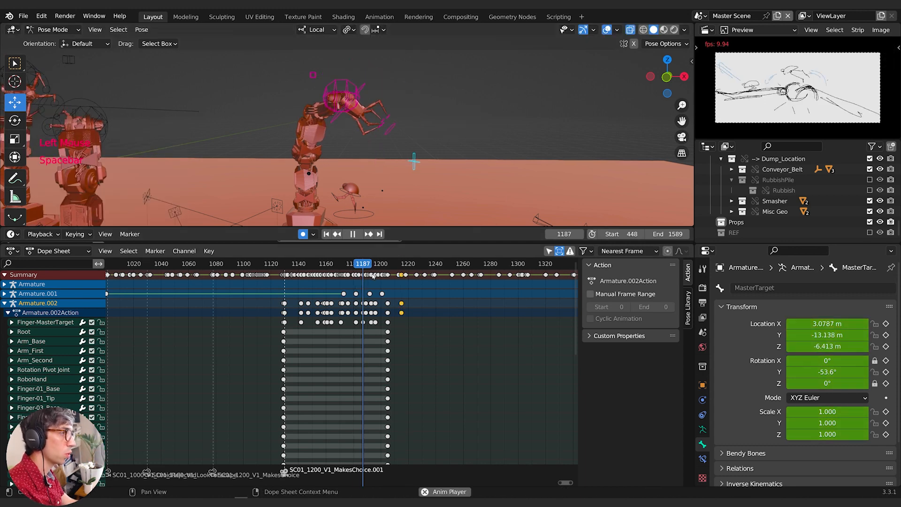
pyautogui.click(343, 264)
pyautogui.press('space')
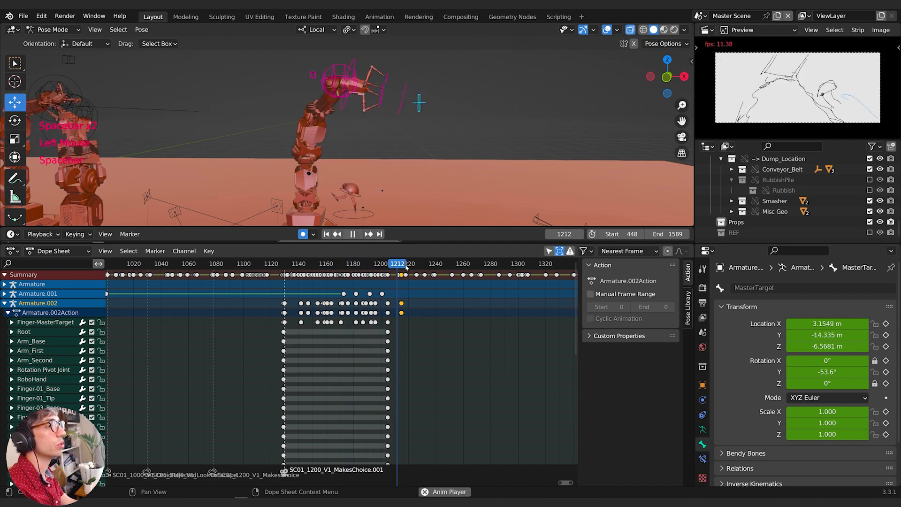
# Lower RoboHand.Target at frame 1221, shift its new keyframe to about frame 1224, and replay from around frame 1202
pyautogui.moveTo(412, 266)
pyautogui.mouseDown()
pyautogui.moveTo(380, 268)
pyautogui.moveTo(404, 269)
pyautogui.mouseUp()
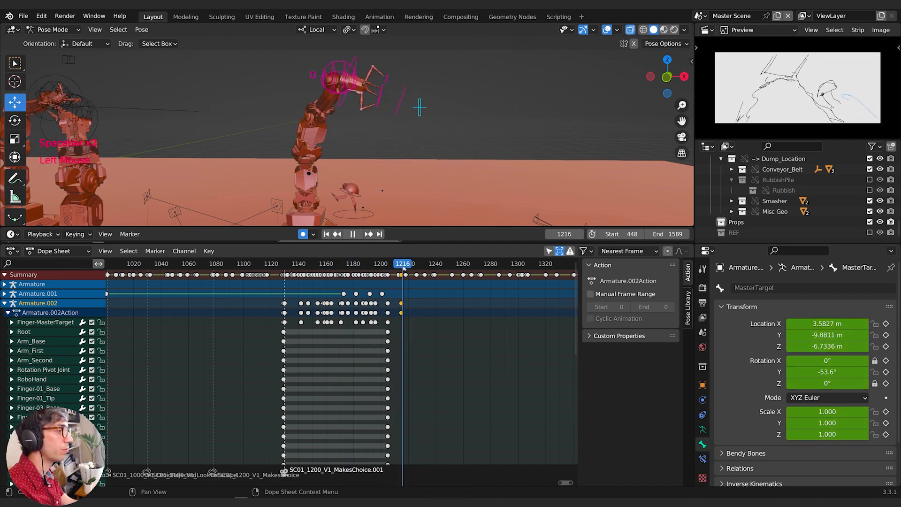
pyautogui.click(345, 94)
pyautogui.press('g')
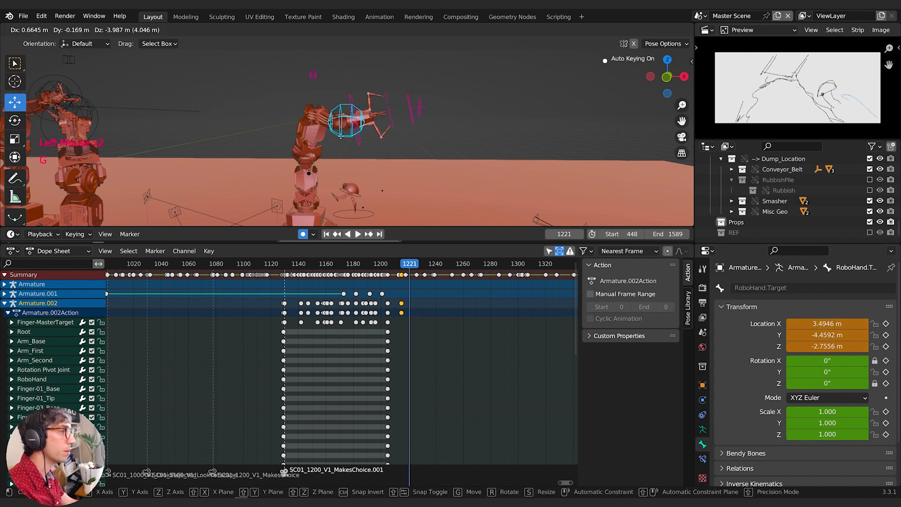
pyautogui.click(341, 141)
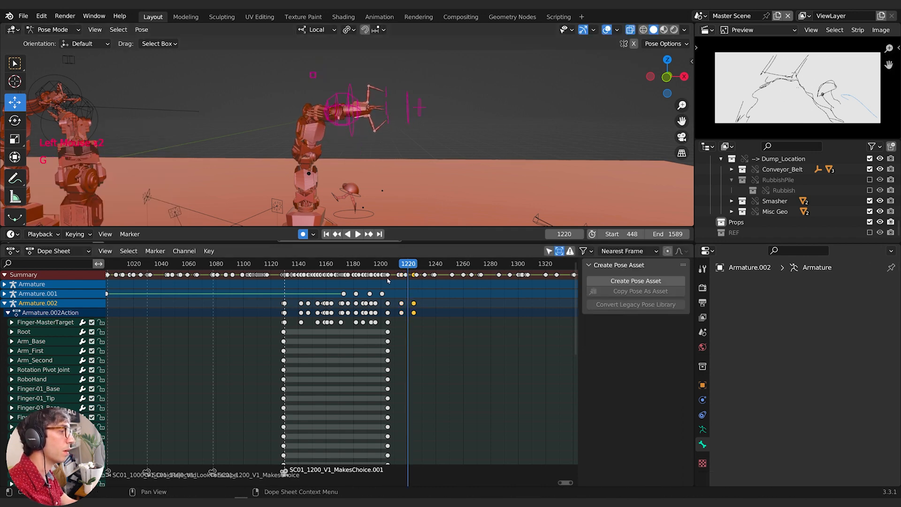
pyautogui.click(384, 265)
pyautogui.press('space')
pyautogui.press('space')
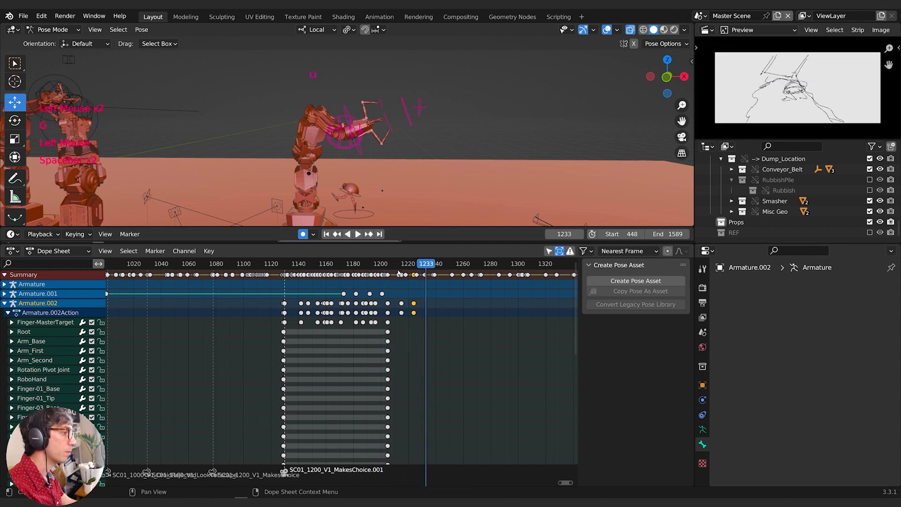
# At frame 1234, move RoboHand.Target about -3.3 m X and 4.5 m Z and MasterTarget about -3.2 m X and 2.8 m Z, and replay
pyautogui.click(346, 131)
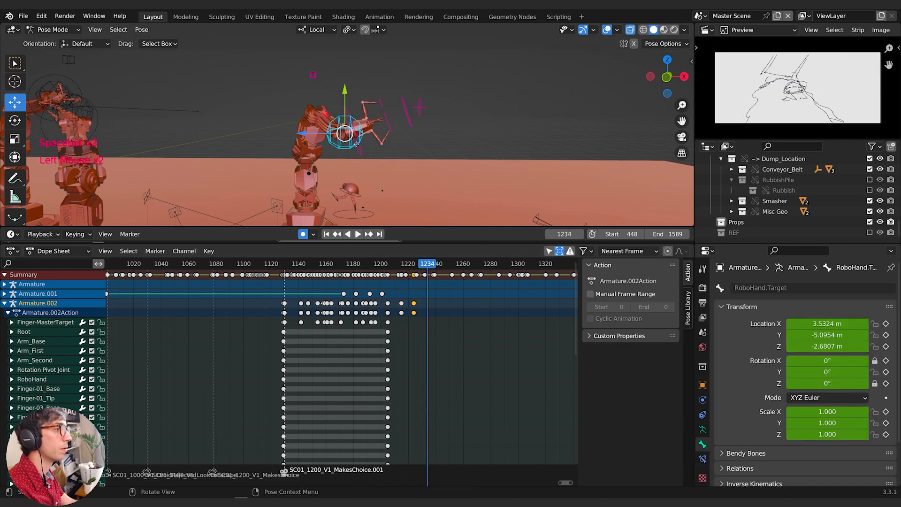
pyautogui.press('g')
pyautogui.click(331, 110)
pyautogui.click(419, 107)
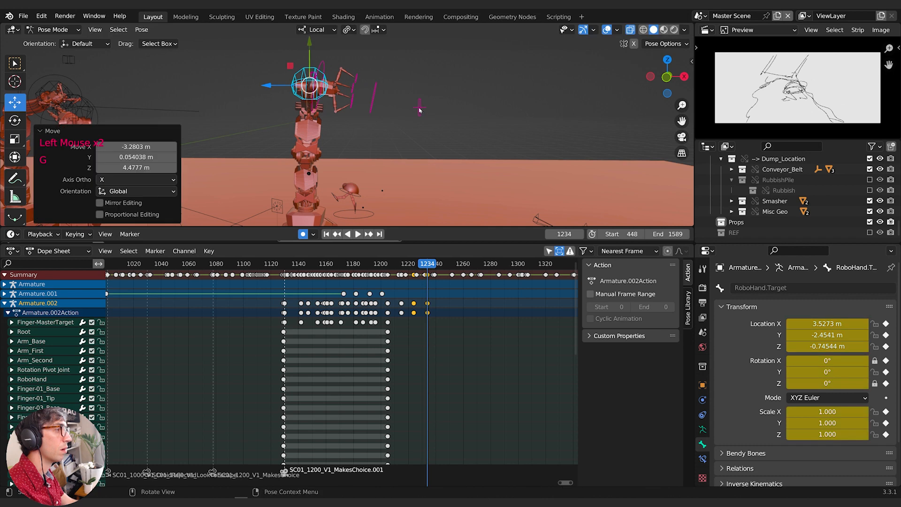
pyautogui.press('g')
pyautogui.click(386, 75)
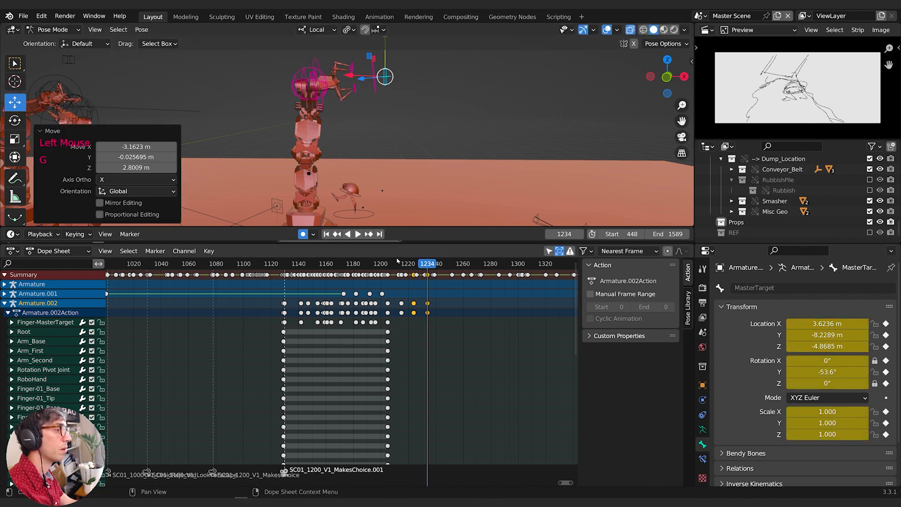
pyautogui.press('space')
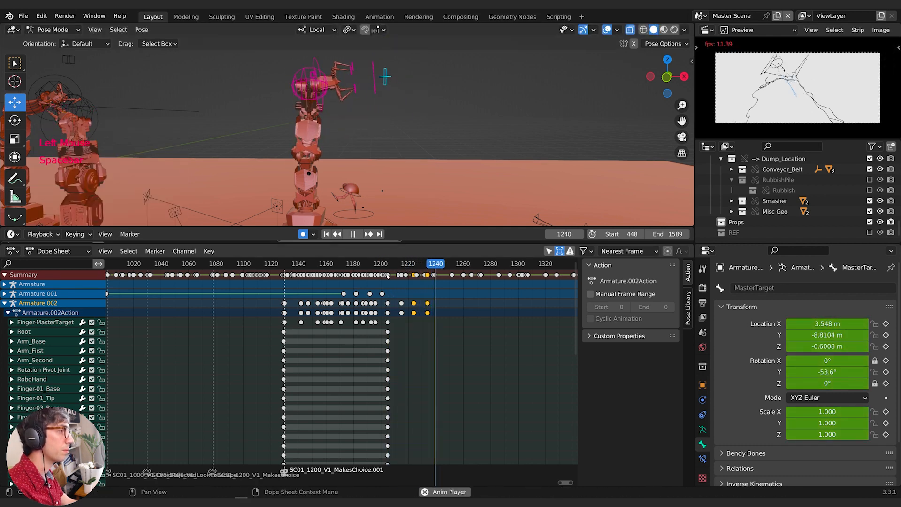
pyautogui.press('space')
pyautogui.click(404, 270)
pyautogui.click(384, 265)
pyautogui.press('space')
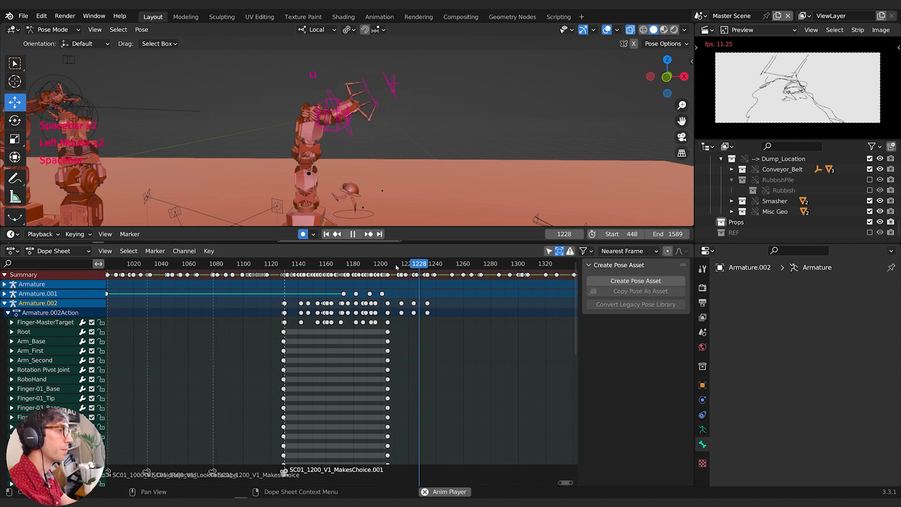
pyautogui.press('space')
# At frame 1246, swing MasterTarget to the arm's opposite side and move RoboHand.Target about 1.9 m in X and -2.9 m in Z
pyautogui.click(326, 97)
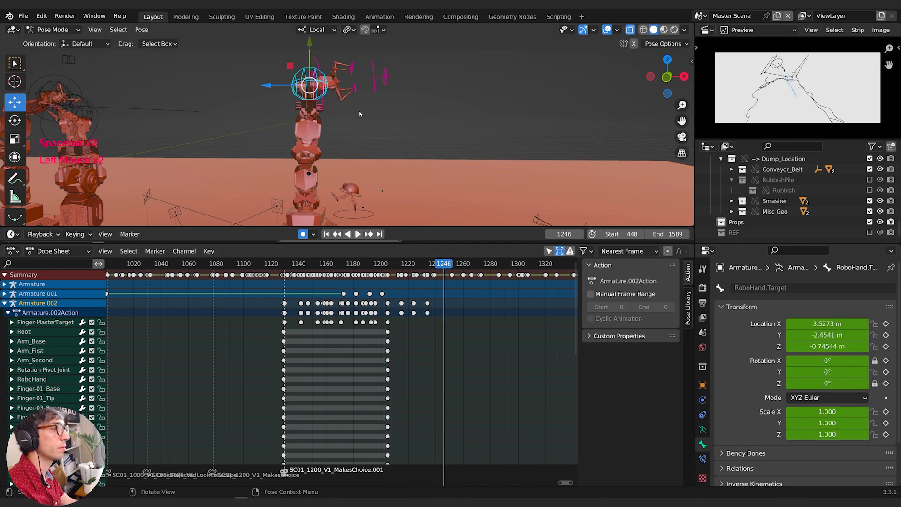
pyautogui.moveTo(360, 115); pyautogui.dragTo(364, 113, button='middle')
pyautogui.click(390, 76)
pyautogui.moveTo(392, 80); pyautogui.dragTo(398, 157, button='middle')
pyautogui.press('g')
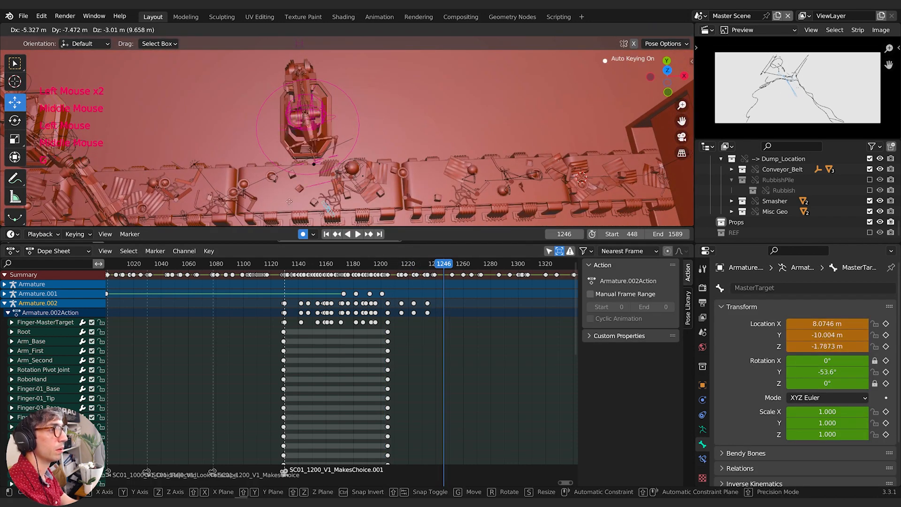
pyautogui.click(237, 136)
pyautogui.moveTo(350, 141); pyautogui.dragTo(347, 81, button='middle')
pyautogui.click(312, 86)
pyautogui.press('g')
pyautogui.click(369, 112)
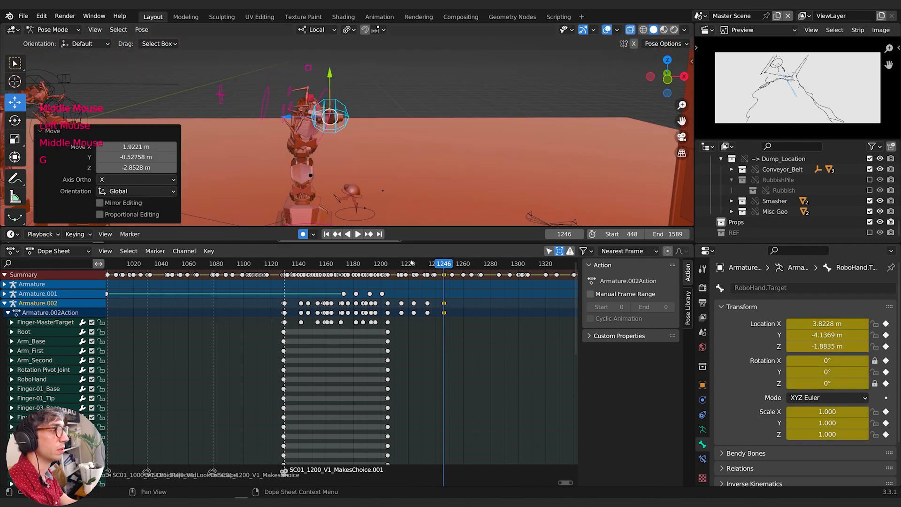
# Shift Armature.002's selected pose keyframes from frame 1246 to about frame 1258 and replay the motion
pyautogui.moveTo(363, 266); pyautogui.dragTo(381, 267)
pyautogui.press('space')
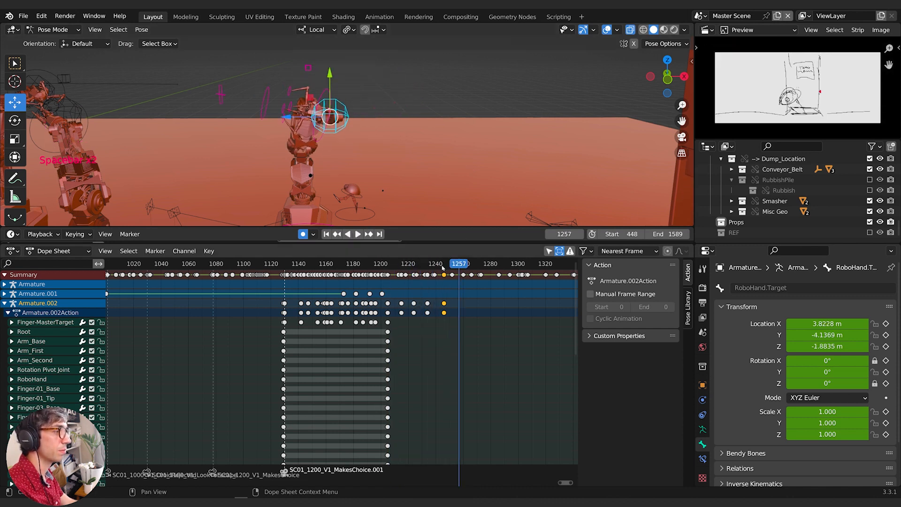
pyautogui.press('g')
pyautogui.click(420, 269)
pyautogui.press('space')
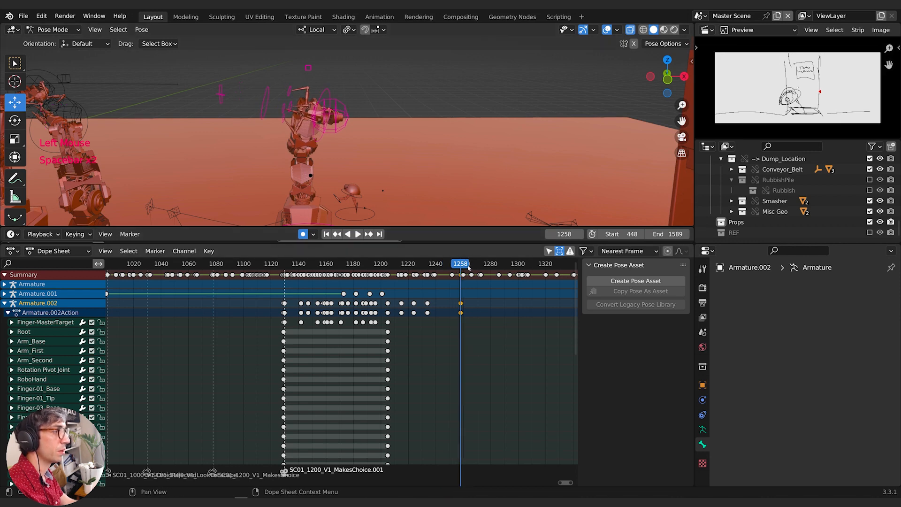
# At frame 1269, raise RoboHand.Target about 4 m in Z with a slight negative X shift, and replay the action
pyautogui.press('space')
pyautogui.click(350, 125)
pyautogui.press('g')
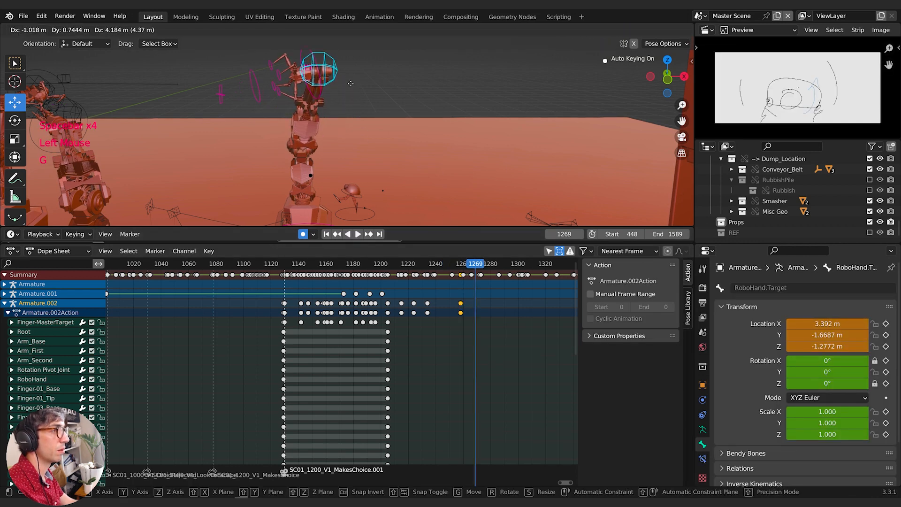
pyautogui.click(350, 79)
pyautogui.click(394, 266)
pyautogui.press('space')
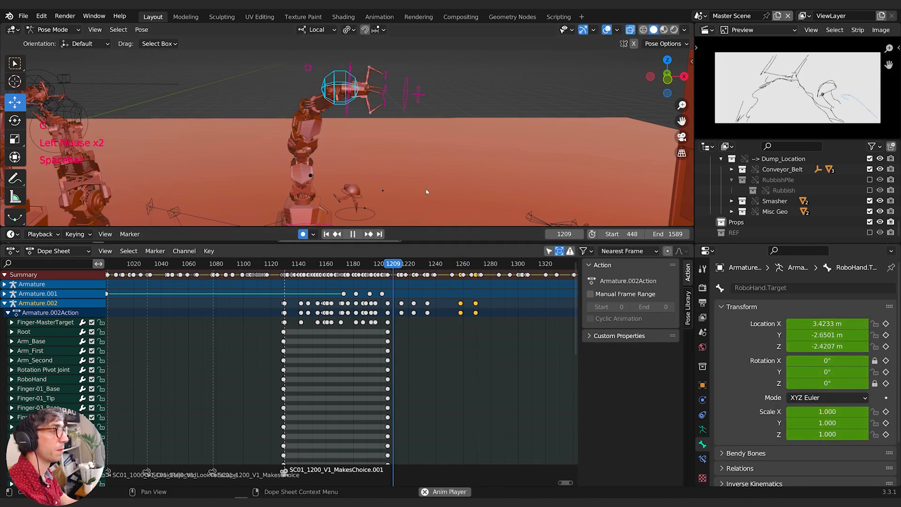
# Review the arm's motion from about frame 1196 to the end pose from several angles, with overlays and gizmos hidden
pyautogui.scroll(-3, 441, 151)
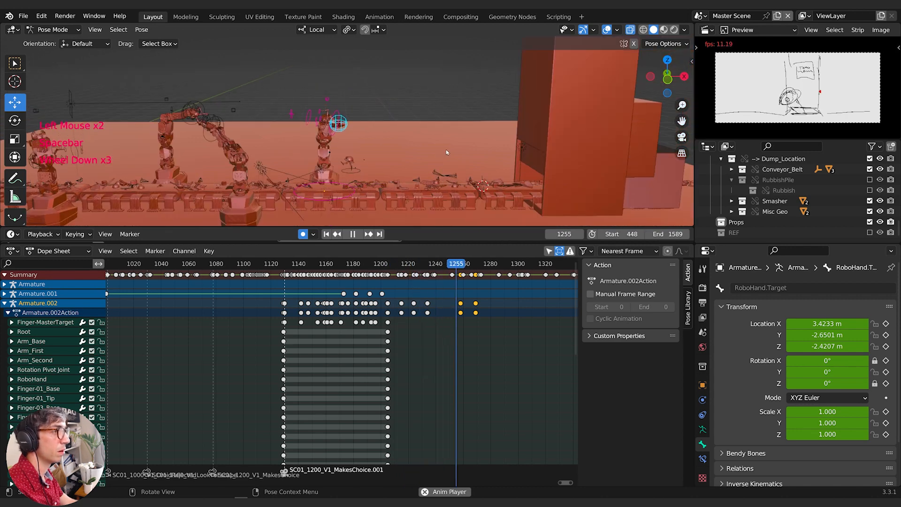
pyautogui.press('space')
pyautogui.moveTo(422, 158); pyautogui.dragTo(453, 283, button='middle')
pyautogui.scroll(3, 390, 155)
pyautogui.click(375, 266)
pyautogui.press('space')
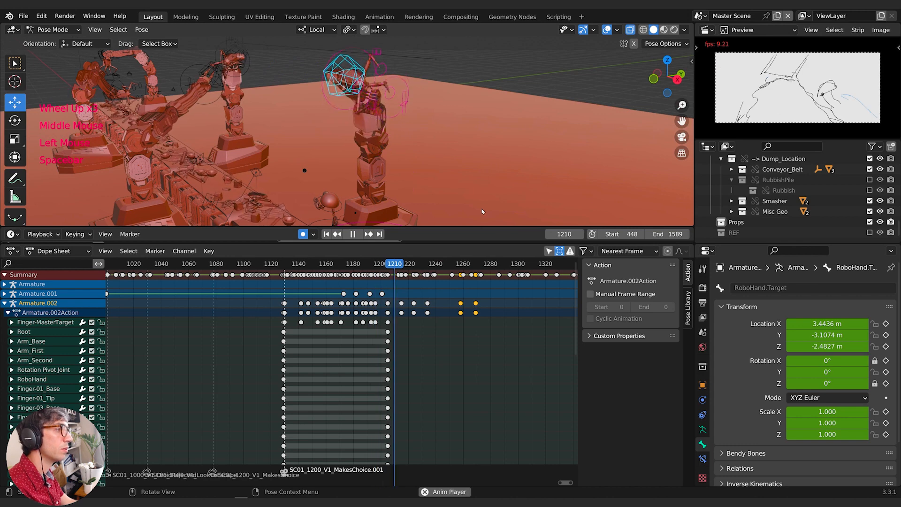
pyautogui.press('space')
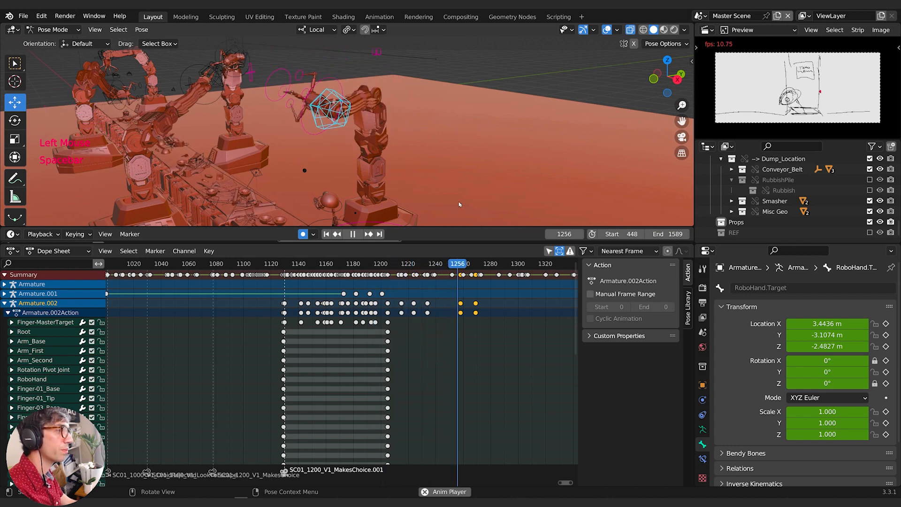
pyautogui.moveTo(458, 202); pyautogui.dragTo(402, 160, button='middle')
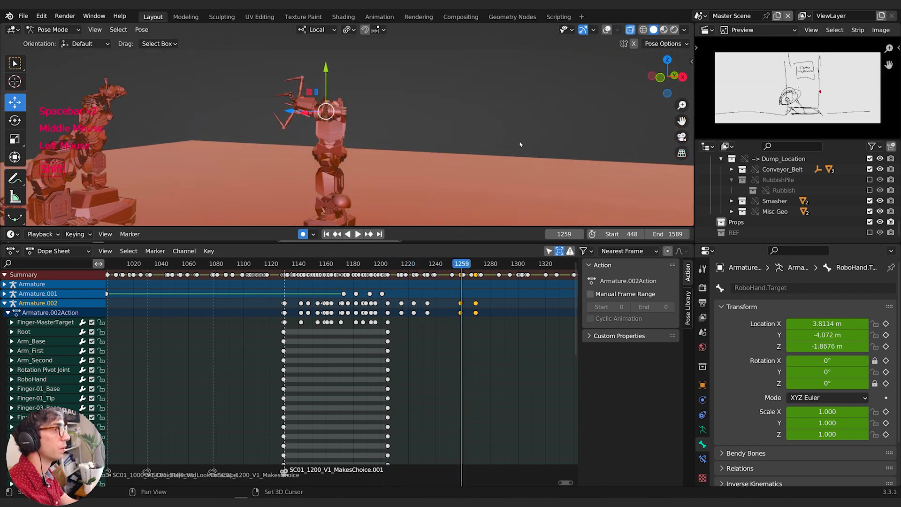
pyautogui.scroll(-1, 521, 137)
pyautogui.keyDown('shift'); pyautogui.moveTo(520, 144); pyautogui.dragTo(554, 56, button='middle'); pyautogui.keyUp('shift')
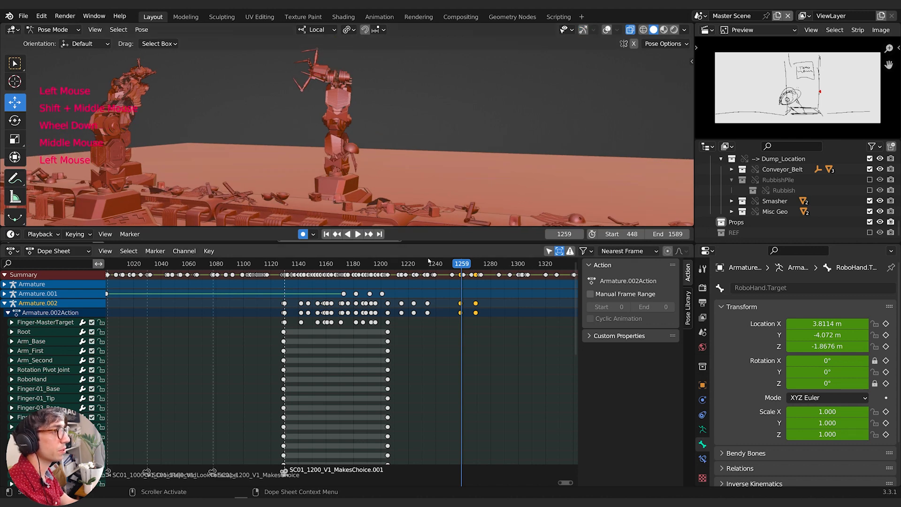
pyautogui.click(389, 263)
pyautogui.press('space')
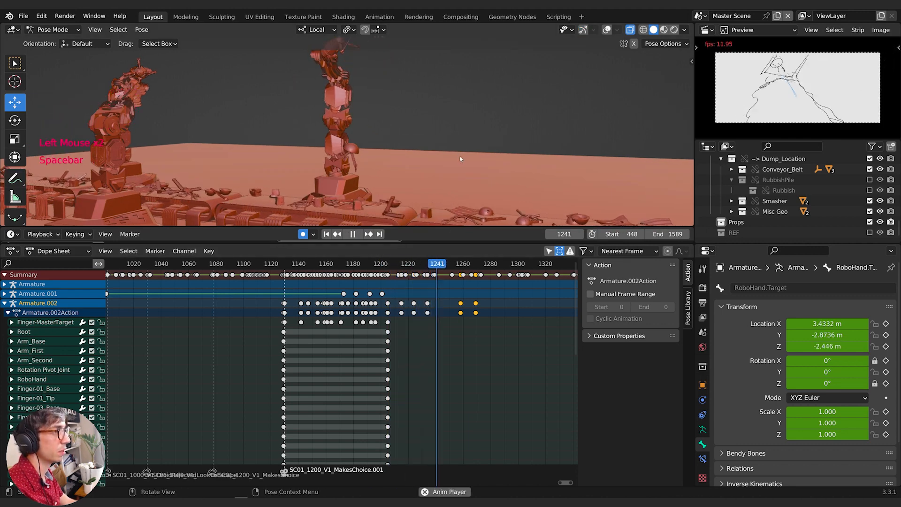
pyautogui.press('space')
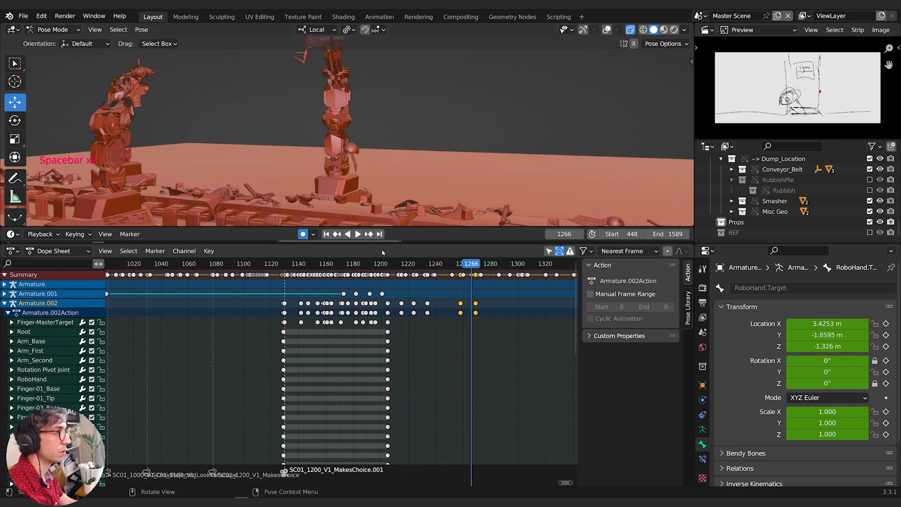
# Examine the arm's full motion from about frame 1134 onward, and replay the passage from around frame 1193
pyautogui.moveTo(344, 267); pyautogui.dragTo(294, 264)
pyautogui.moveTo(350, 173); pyautogui.dragTo(405, 162, button='middle')
pyautogui.press('space')
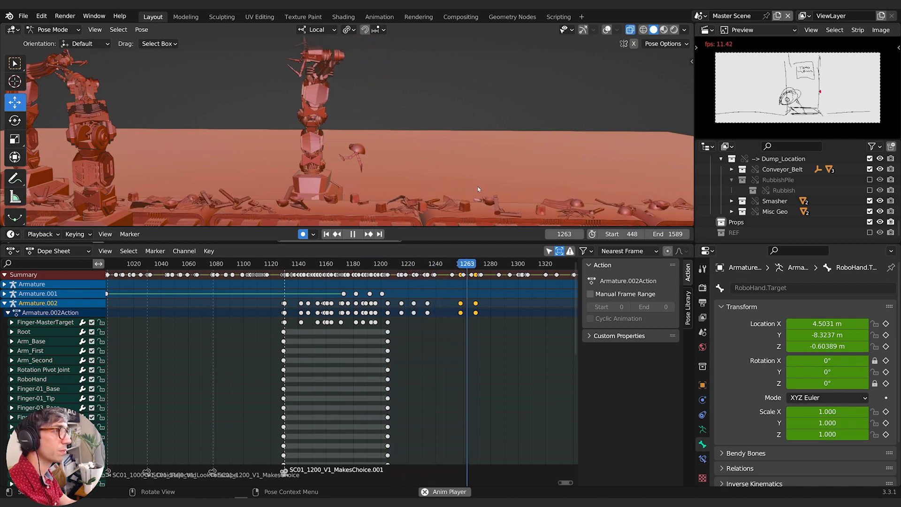
pyautogui.press('space')
pyautogui.keyDown('shift'); pyautogui.moveTo(413, 141); pyautogui.dragTo(438, 153, button='middle'); pyautogui.keyUp('shift')
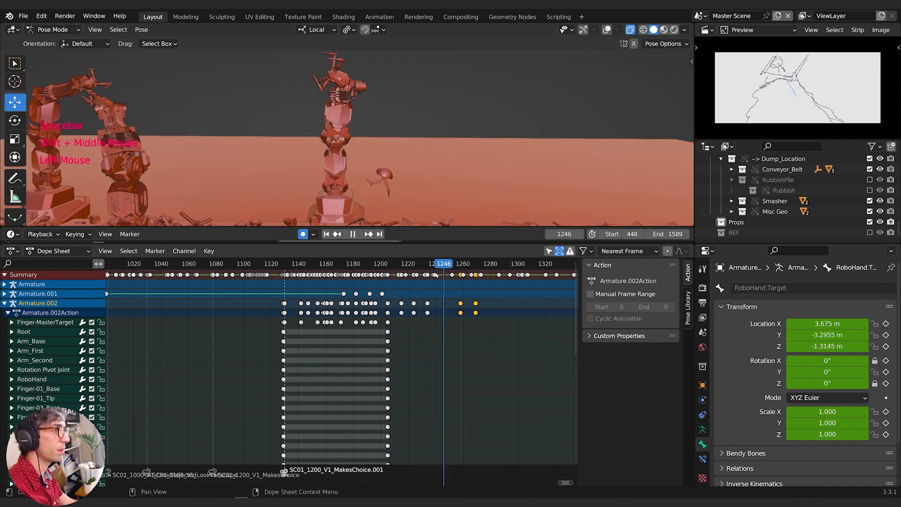
pyautogui.moveTo(471, 266); pyautogui.dragTo(370, 279)
pyautogui.press('space')
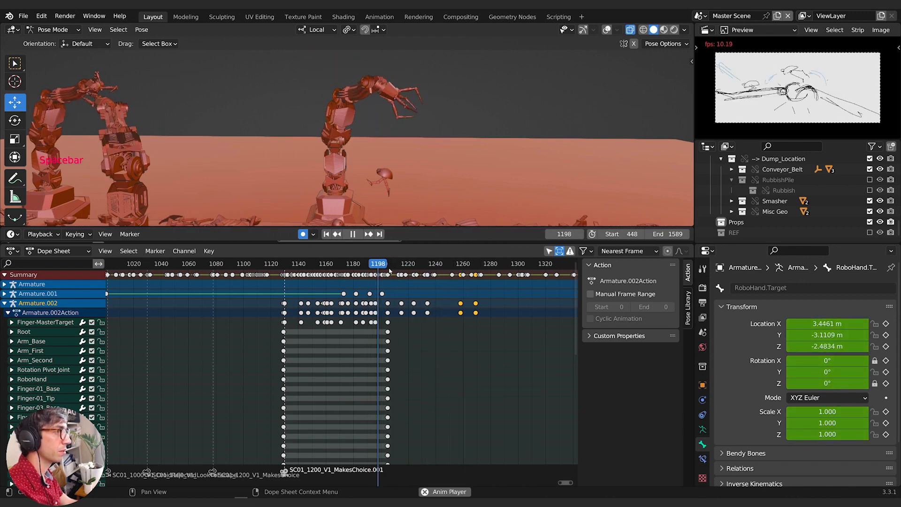
pyautogui.press('space')
pyautogui.click(291, 267)
pyautogui.press('space')
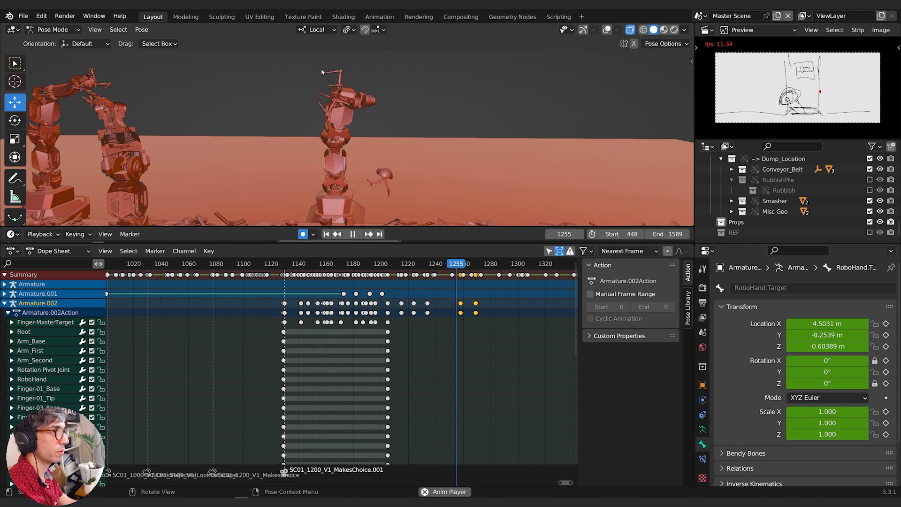
pyautogui.press('space')
# Show the overlays again and key Finger-MasterTarget's scale at about 2.2 at frame 1257
pyautogui.moveTo(474, 262); pyautogui.dragTo(475, 262)
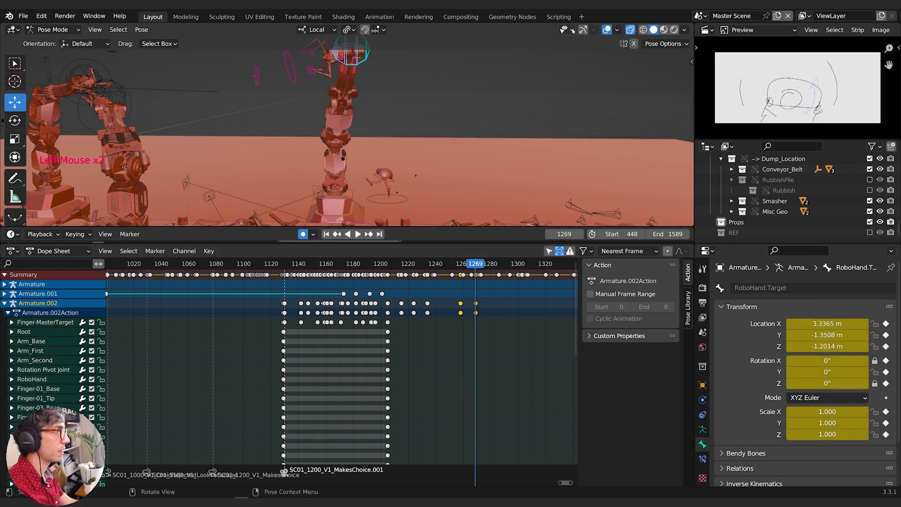
pyautogui.keyDown('shift'); pyautogui.moveTo(377, 214); pyautogui.dragTo(551, 73, button='middle'); pyautogui.keyUp('shift')
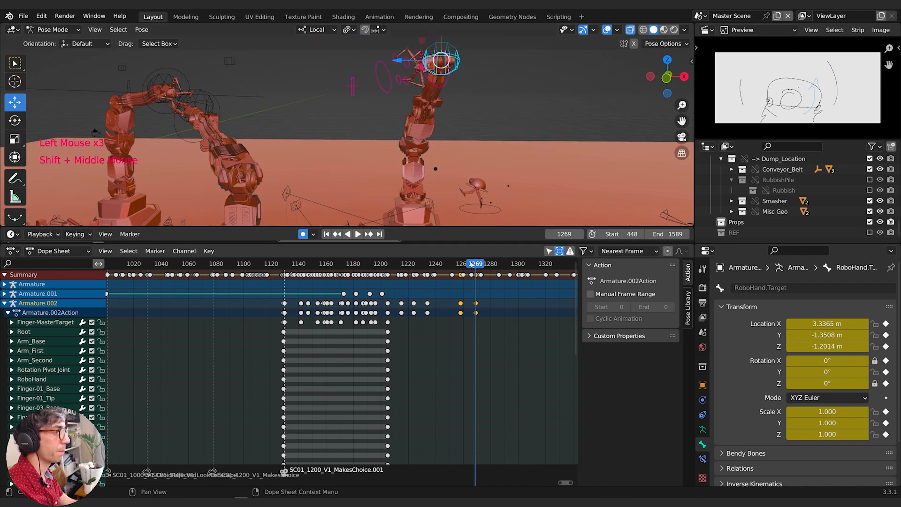
pyautogui.moveTo(474, 269)
pyautogui.mouseDown()
pyautogui.moveTo(462, 268)
pyautogui.moveTo(475, 268)
pyautogui.mouseUp()
pyautogui.click(388, 95)
pyautogui.press('s')
pyautogui.click(446, 180)
# At frame 1268, scale Finger-MasterTarget to 1.420, move it along local Y to about 0.19 m, and replay
pyautogui.press('s')
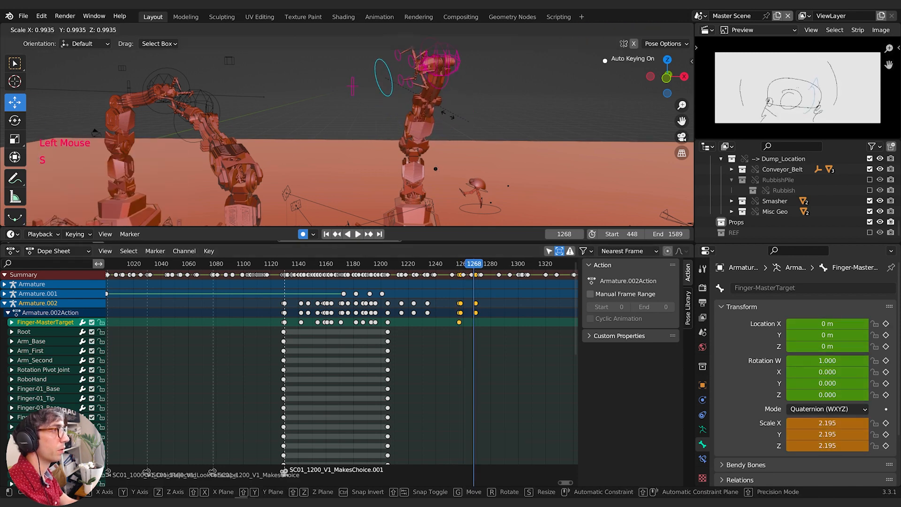
pyautogui.click(437, 113)
pyautogui.press('g')
pyautogui.press('y')
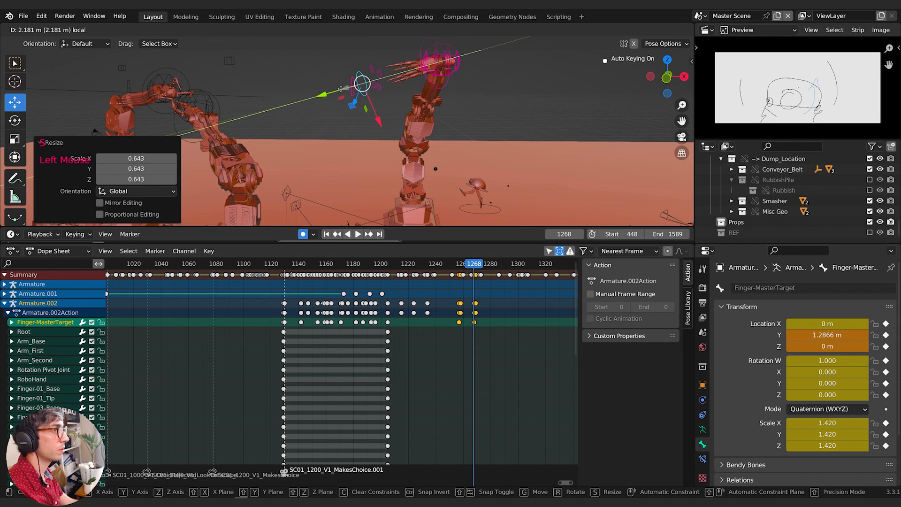
pyautogui.click(355, 87)
pyautogui.click(435, 264)
pyautogui.press('space')
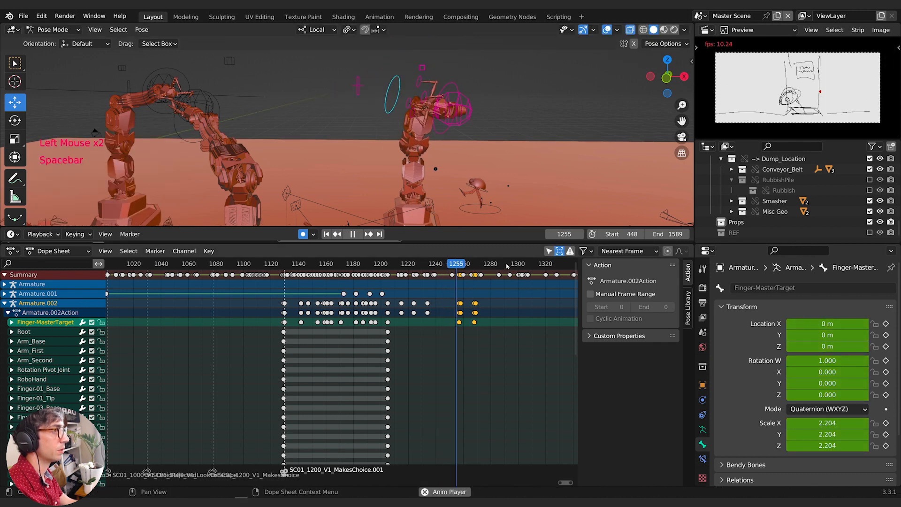
pyautogui.press('space')
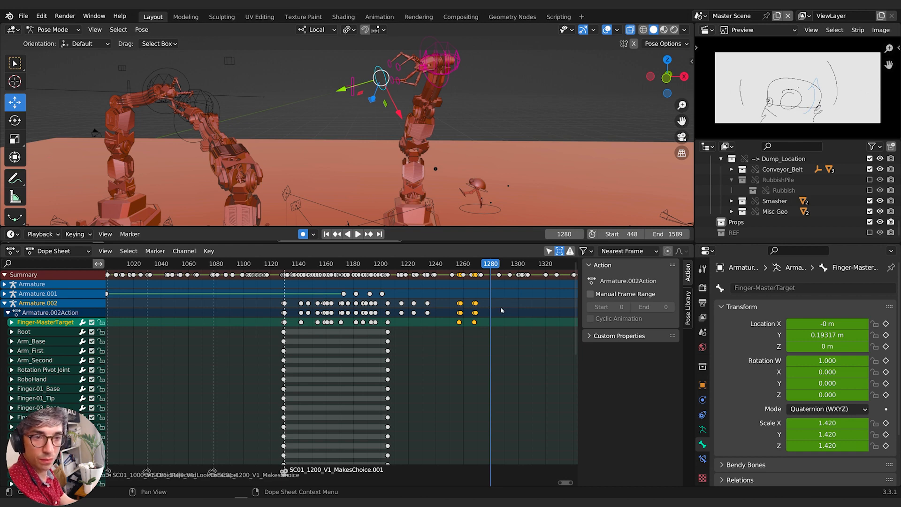
# Review the finished arm action in playback, from around frame 1202 and again from frame 1131
pyautogui.scroll(-3, 496, 323)
pyautogui.moveTo(488, 323); pyautogui.dragTo(500, 323, button='middle')
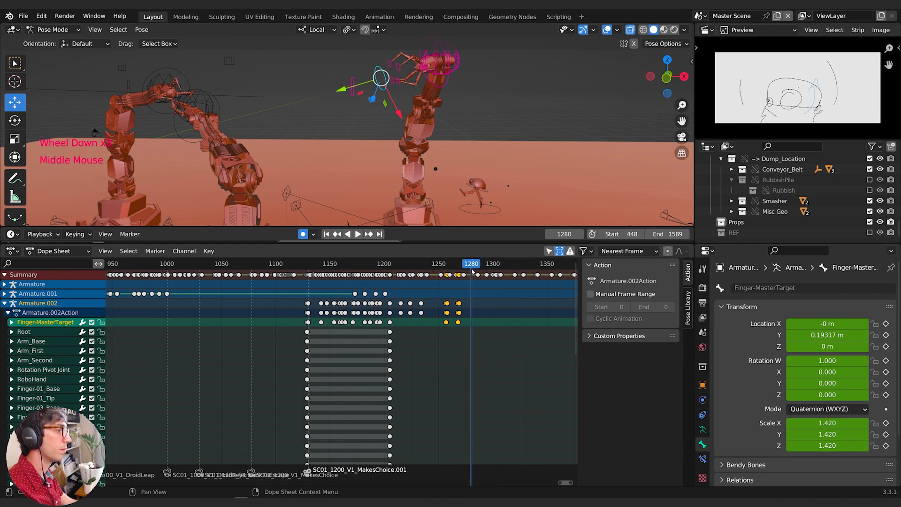
pyautogui.moveTo(470, 266); pyautogui.dragTo(385, 279)
pyautogui.press('space')
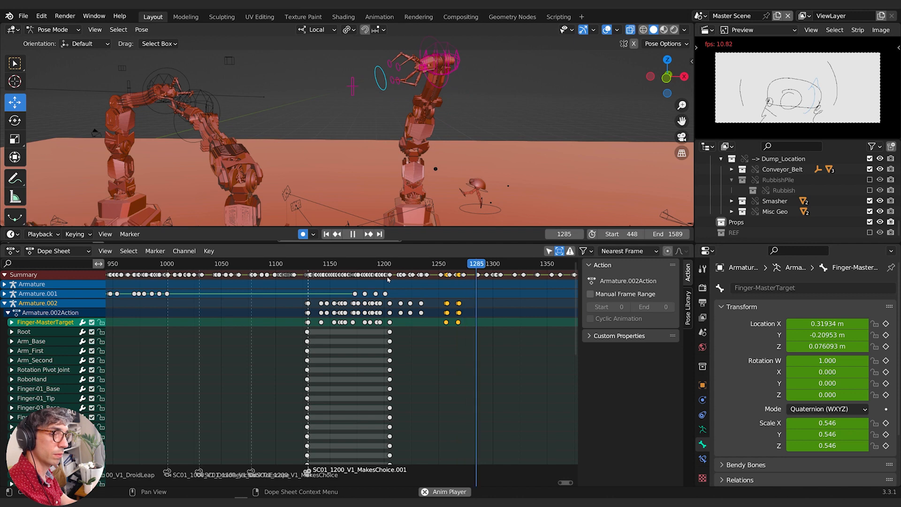
pyautogui.press('space')
pyautogui.click(312, 263)
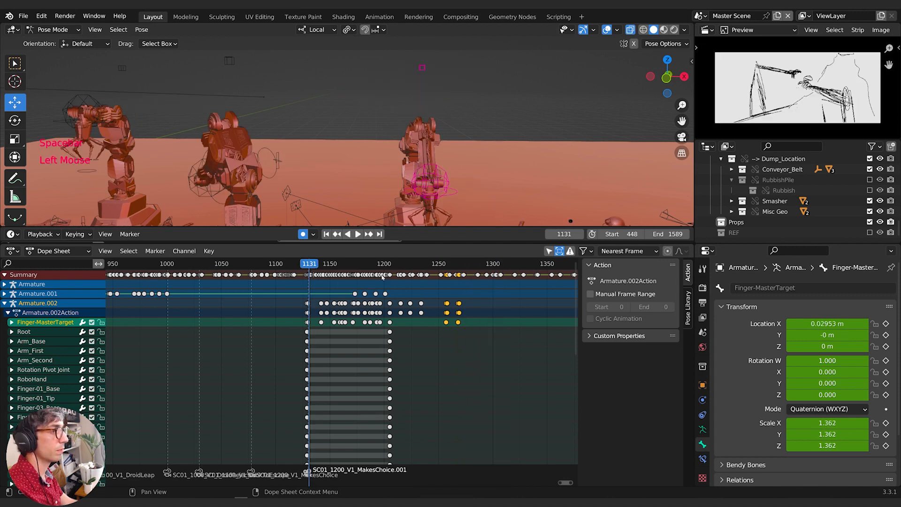
pyautogui.press('space')
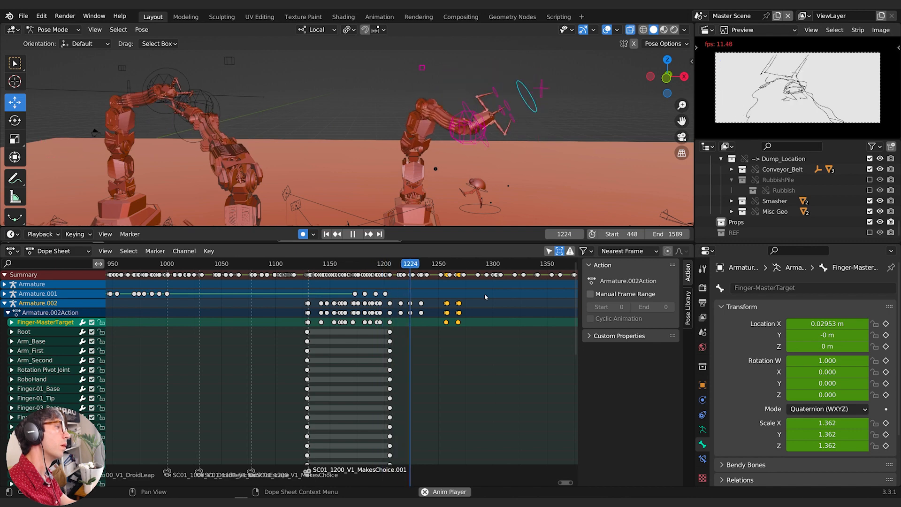
pyautogui.press('space')
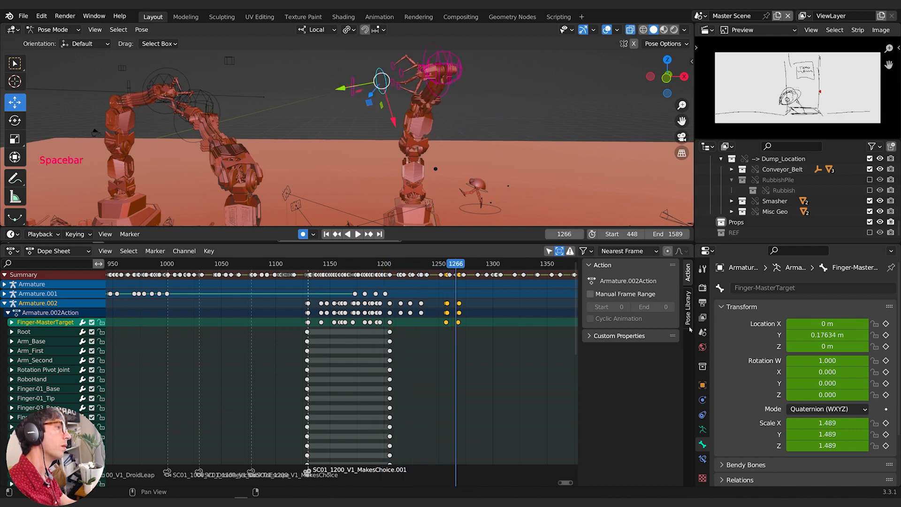
# Switch from posing the robot arm to posing the Droid Rig around frame 1138, and select its Master bone
pyautogui.keyDown('shift'); pyautogui.moveTo(474, 149); pyautogui.dragTo(446, 171, button='middle'); pyautogui.keyUp('shift')
pyautogui.press('Tab')
pyautogui.scroll(-2, 441, 134)
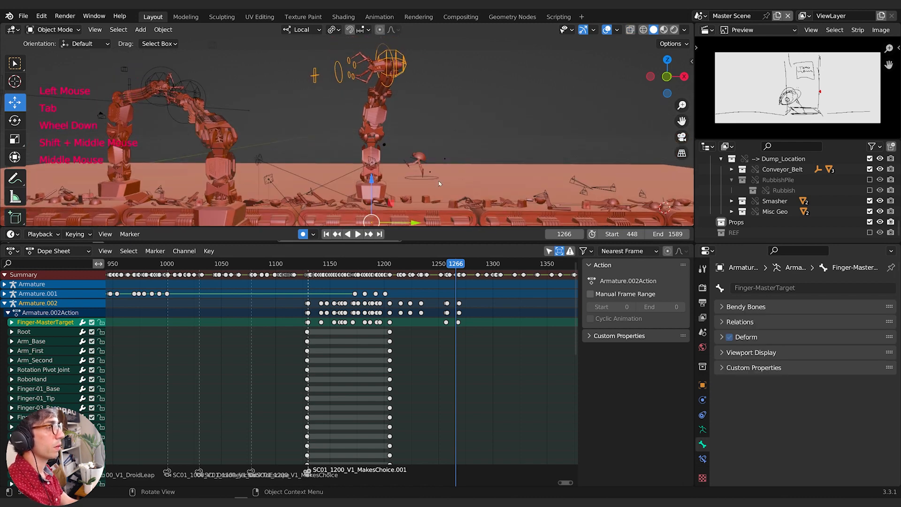
pyautogui.click(437, 180)
pyautogui.click(432, 178)
pyautogui.moveTo(368, 266); pyautogui.dragTo(316, 270)
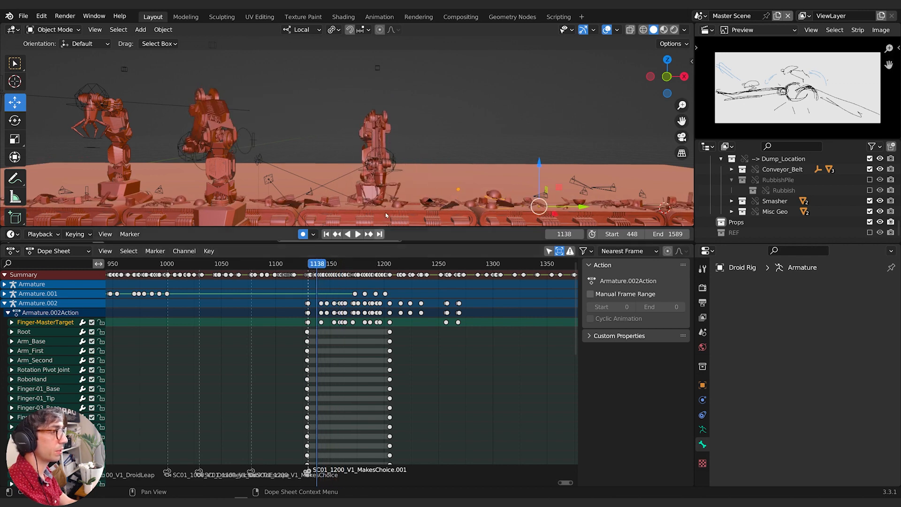
pyautogui.scroll(4, 547, 190)
pyautogui.keyDown('shift'); pyautogui.moveTo(547, 190); pyautogui.dragTo(507, 191, button='middle'); pyautogui.keyUp('shift')
pyautogui.press('Tab')
pyautogui.click(506, 168)
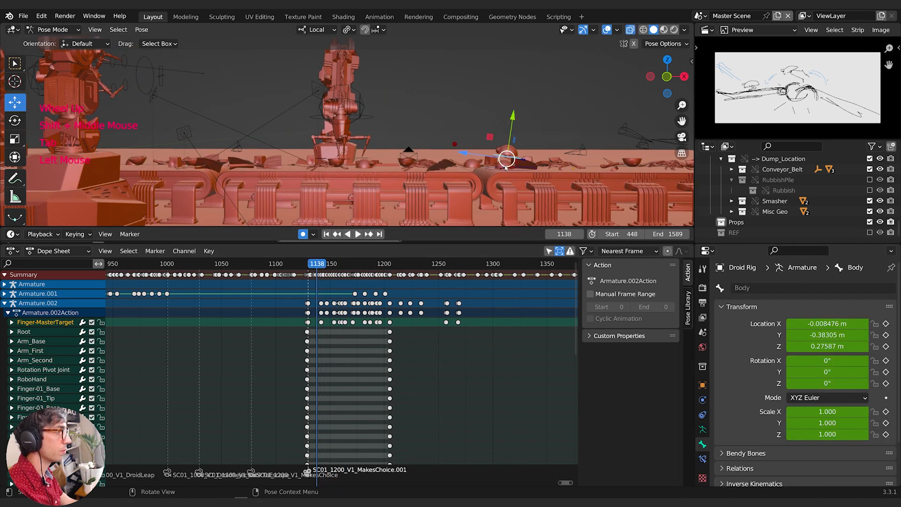
pyautogui.moveTo(519, 157); pyautogui.dragTo(369, 236, button='middle')
# Play the droid's motion from frame 1129 and scrub to frame 1161 to examine where its animation stops
pyautogui.click(314, 258)
pyautogui.press('space')
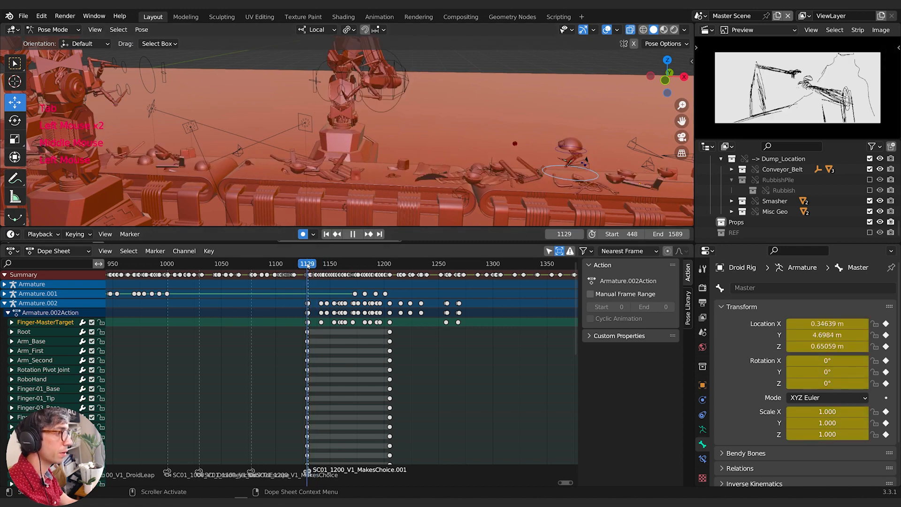
pyautogui.press('space')
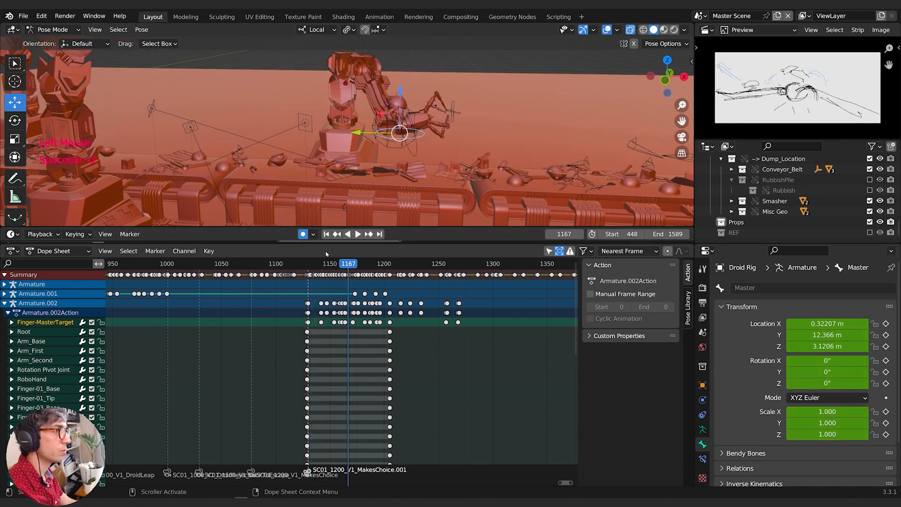
pyautogui.moveTo(327, 266); pyautogui.dragTo(343, 268)
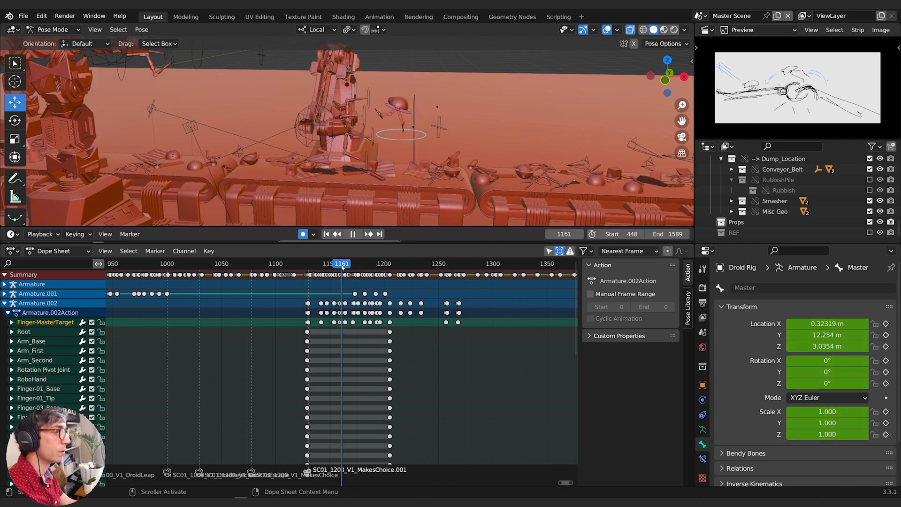
# Collapse Armature.002's channels, expand the Droid Rig's channels in the Dope Sheet, and go to the Master keyframe at frame 1162
pyautogui.click(4, 305)
pyautogui.click(5, 342)
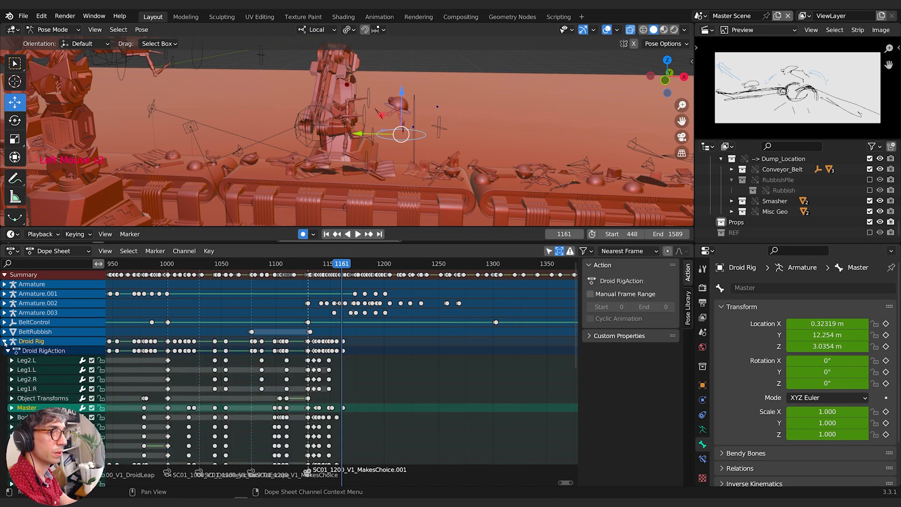
pyautogui.moveTo(71, 396); pyautogui.dragTo(80, 317, button='middle')
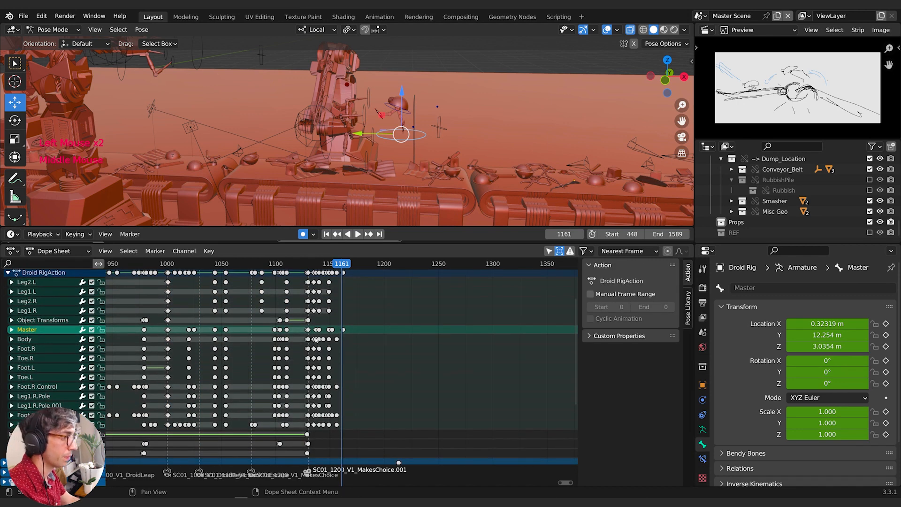
pyautogui.press('Up')
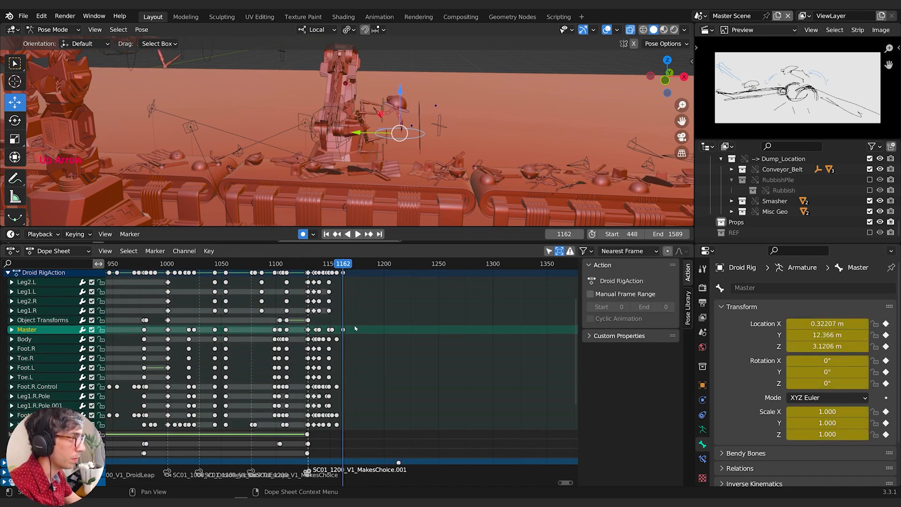
# Reposition the Droid Rig's Master bone beside the robot arm's hand at frame 1162, at about Y 13.74 m and Z 3.38 m
pyautogui.scroll(3, 350, 110)
pyautogui.keyDown('shift'); pyautogui.moveTo(350, 109); pyautogui.dragTo(406, 144, button='middle'); pyautogui.keyUp('shift')
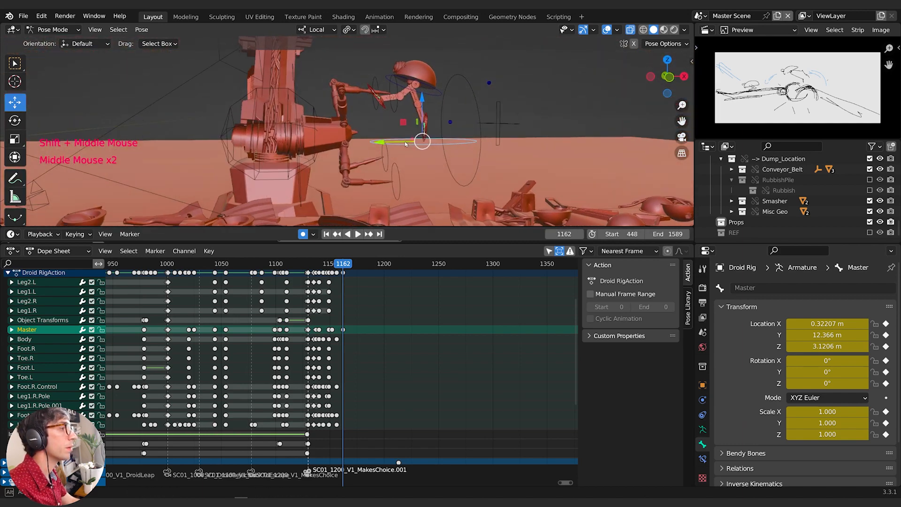
pyautogui.moveTo(404, 144); pyautogui.dragTo(367, 143)
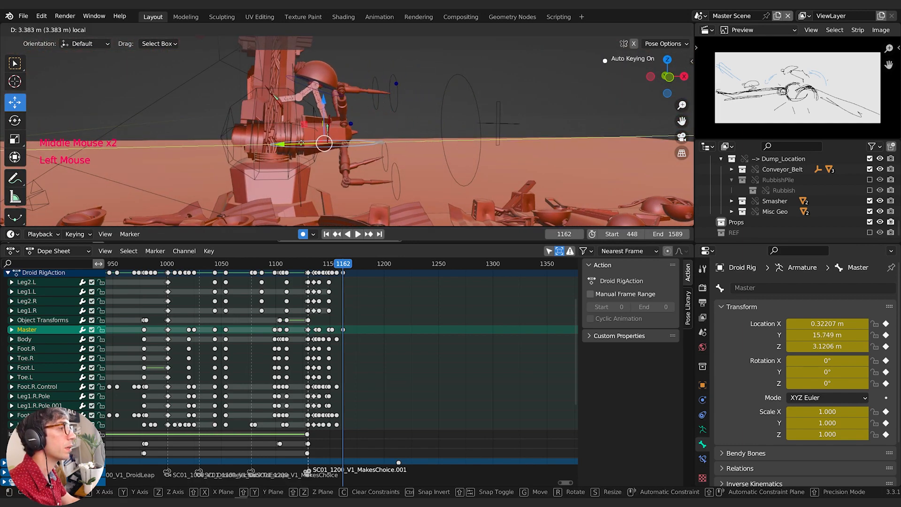
pyautogui.moveTo(299, 143); pyautogui.dragTo(300, 142)
pyautogui.moveTo(323, 113); pyautogui.dragTo(323, 109)
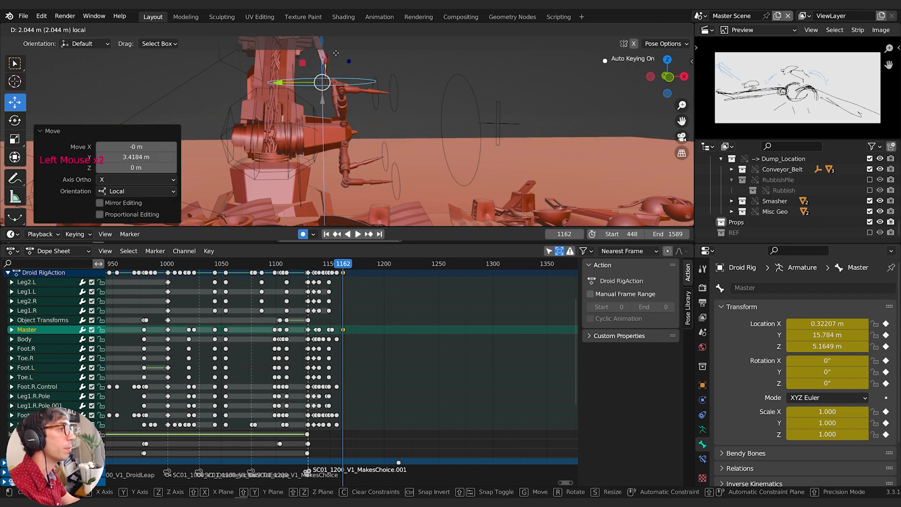
pyautogui.moveTo(336, 53); pyautogui.dragTo(335, 53)
pyautogui.moveTo(280, 83); pyautogui.dragTo(343, 82)
pyautogui.moveTo(438, 102); pyautogui.dragTo(419, 120, button='middle')
pyautogui.moveTo(390, 70); pyautogui.dragTo(390, 99)
pyautogui.moveTo(391, 100); pyautogui.dragTo(463, 136, button='middle')
pyautogui.press('g')
pyautogui.press('z')
pyautogui.click(340, 133)
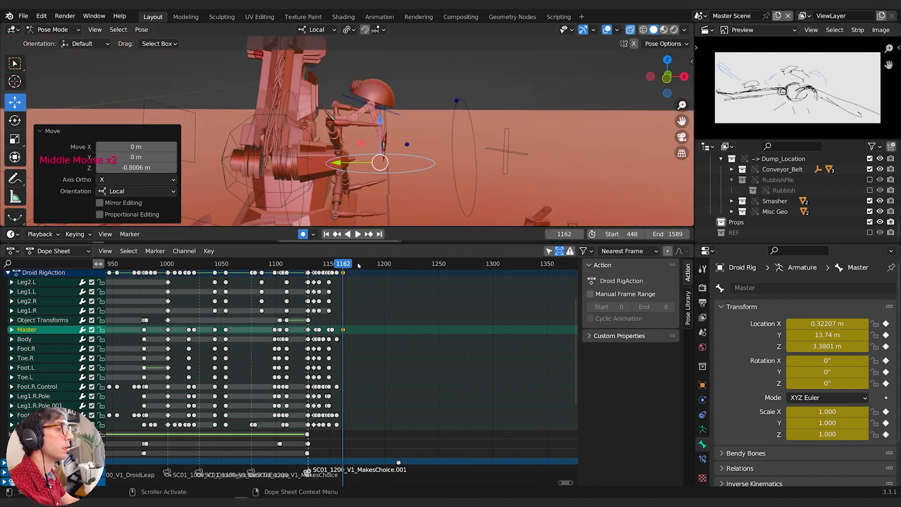
# Play the motion from frame 1162 and compare the poses at frames 1162 and 1163
pyautogui.click(348, 234)
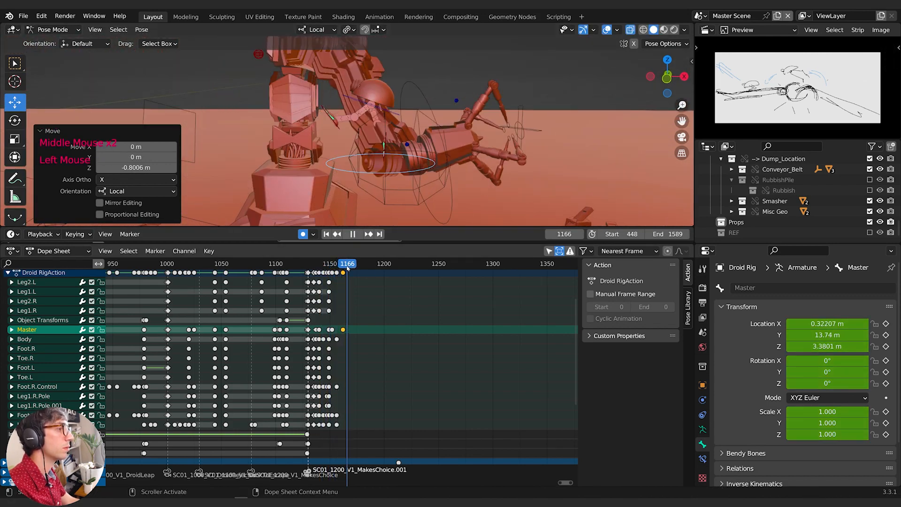
pyautogui.press('space')
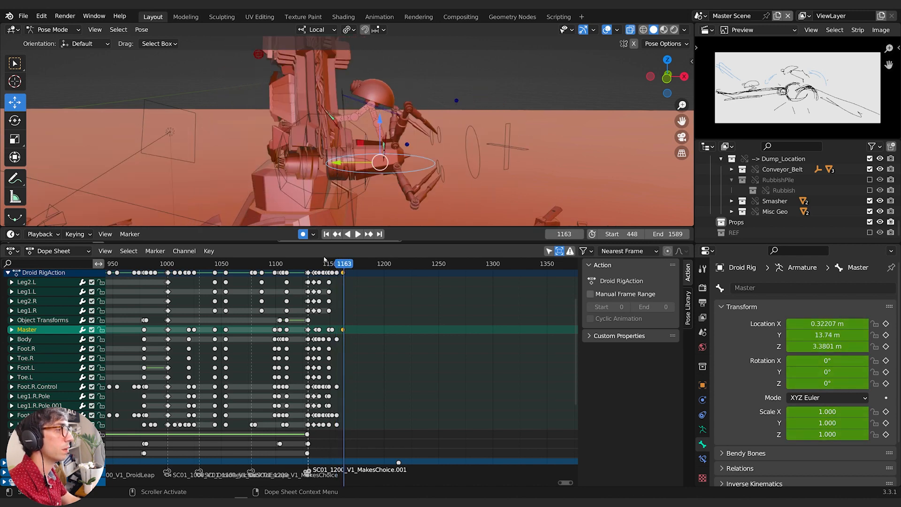
pyautogui.press('Left')
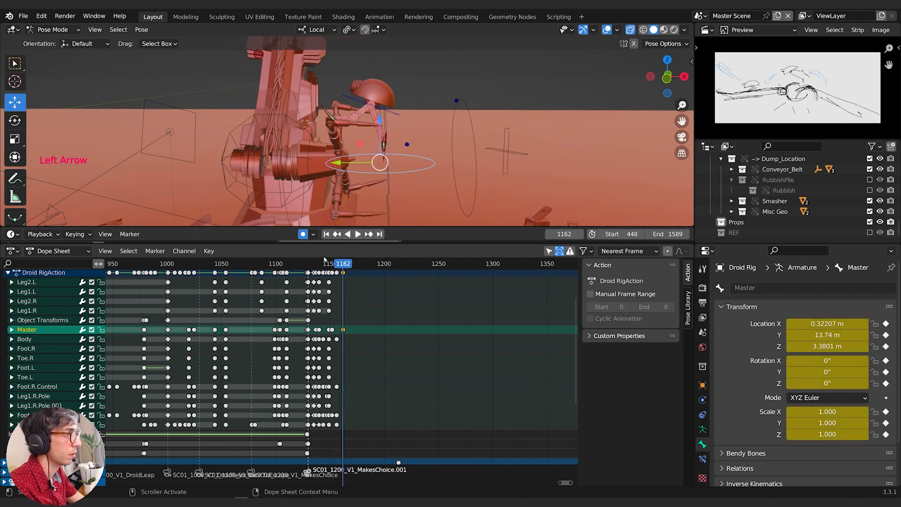
pyautogui.press('Right')
pyautogui.press('Left')
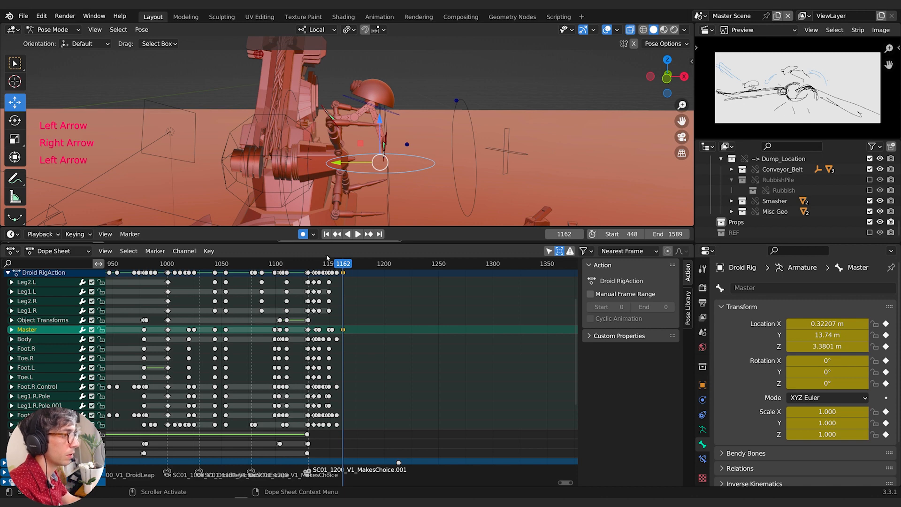
# Move Foot.R.Control slightly down at frame 1162 and rotate it against the robot arm's hand
pyautogui.click(327, 114)
pyautogui.click(344, 136)
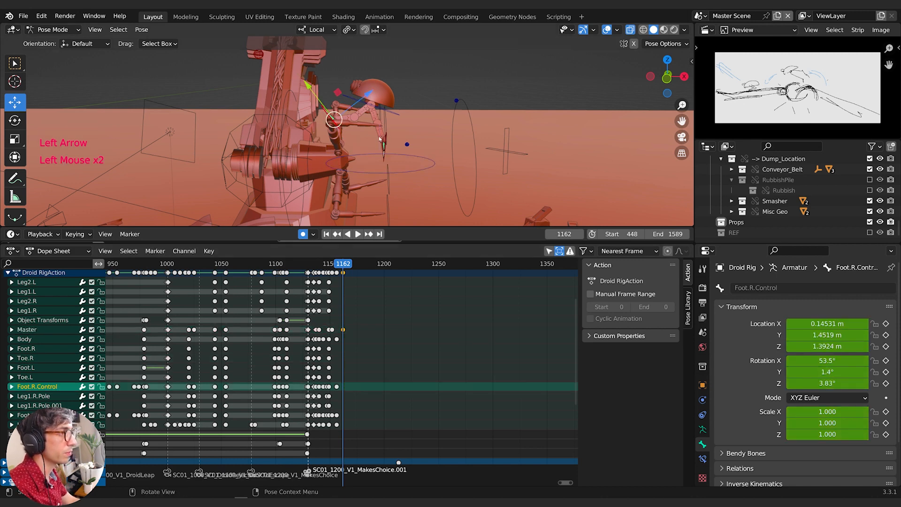
pyautogui.press('g')
pyautogui.press('r')
pyautogui.click(364, 111)
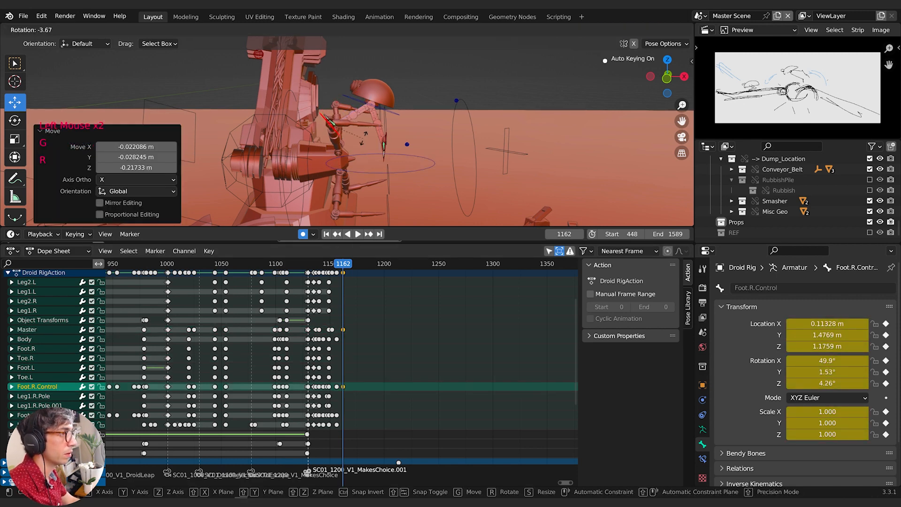
# Lower the droid's Look Control by about 2.46 m in global Z at frame 1162
pyautogui.doubleClick(258, 54)
pyautogui.press('g')
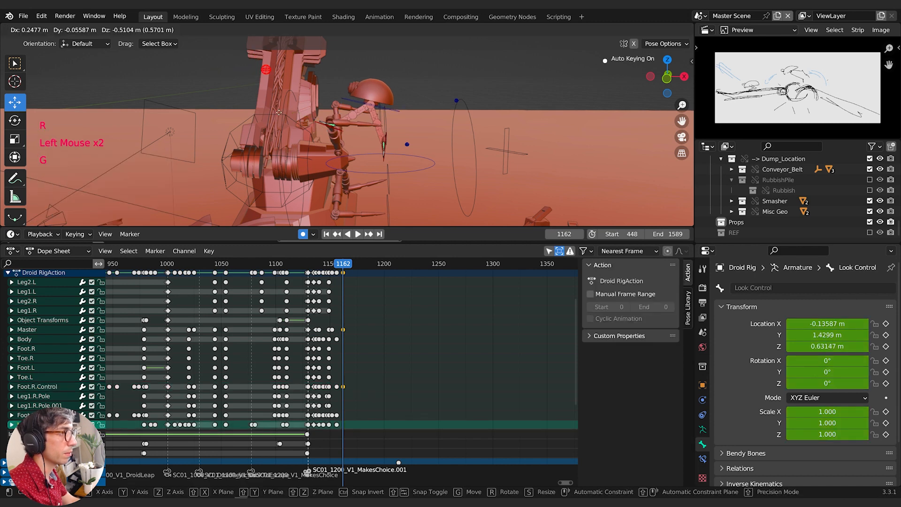
pyautogui.click(291, 162)
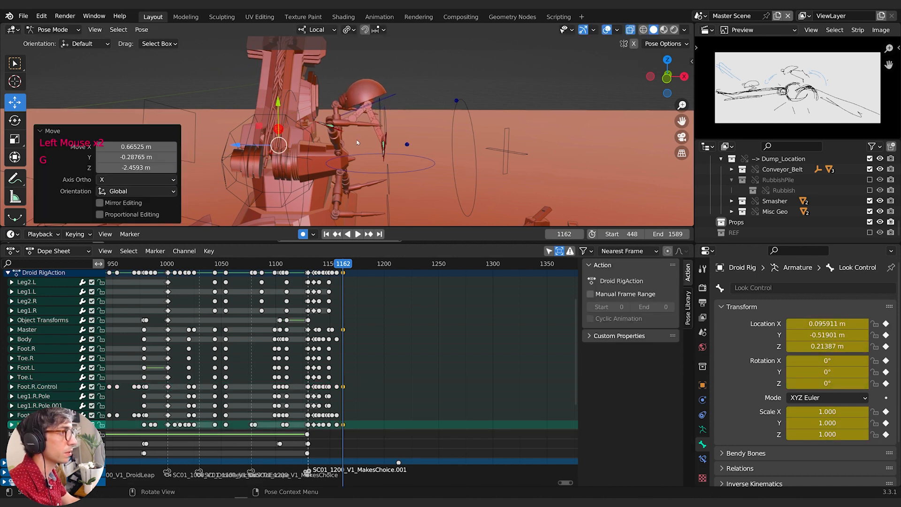
# Refine Foot.R.Control at frame 1162 by shifting it on the arm's hand and rotating it about -33° in the view
pyautogui.click(336, 135)
pyautogui.press('g')
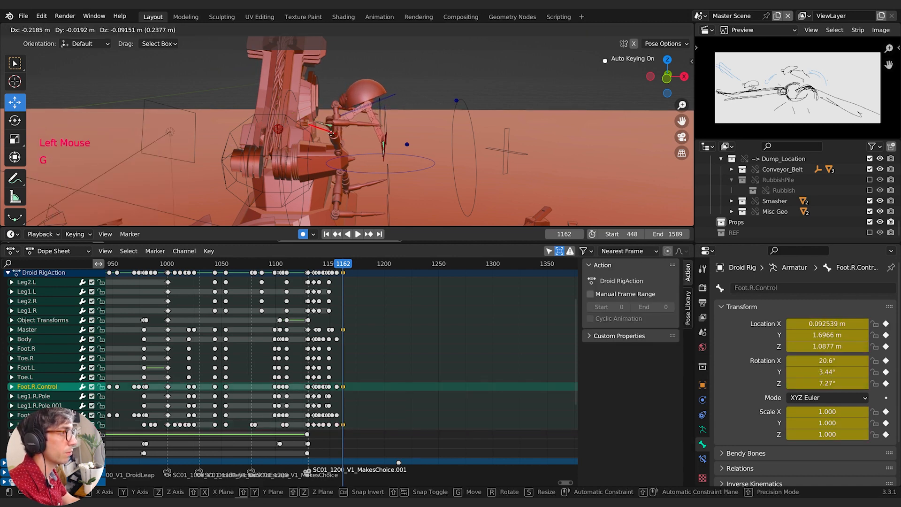
pyautogui.press('r')
pyautogui.click(345, 133)
pyautogui.moveTo(345, 133); pyautogui.dragTo(377, 139, button='middle')
pyautogui.press('g')
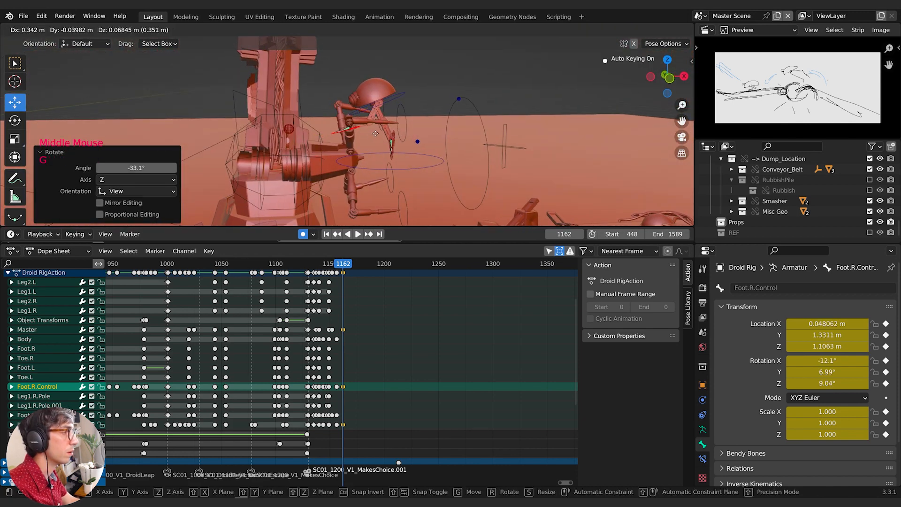
# Rotate Foot.L.Control at frame 1162 to about -112° in X and nudge it up by about 0.11 m
pyautogui.click(390, 157)
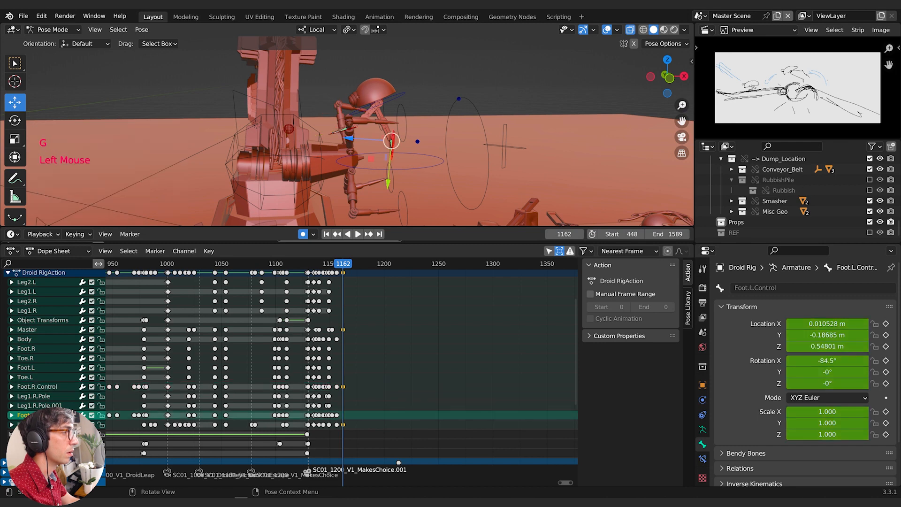
pyautogui.press('r')
pyautogui.click(401, 149)
pyautogui.press('g')
pyautogui.click(404, 148)
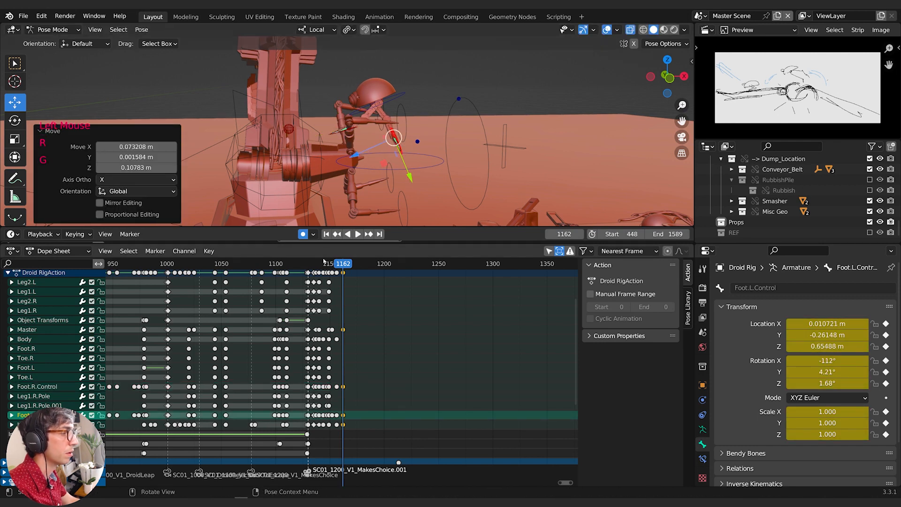
# Rotate Foot.L.Control a further 83° in the view and move it closer to the arm's hand at frame 1162
pyautogui.moveTo(343, 264)
pyautogui.mouseDown()
pyautogui.moveTo(332, 264)
pyautogui.moveTo(343, 264)
pyautogui.mouseUp()
pyautogui.press('r')
pyautogui.click(392, 143)
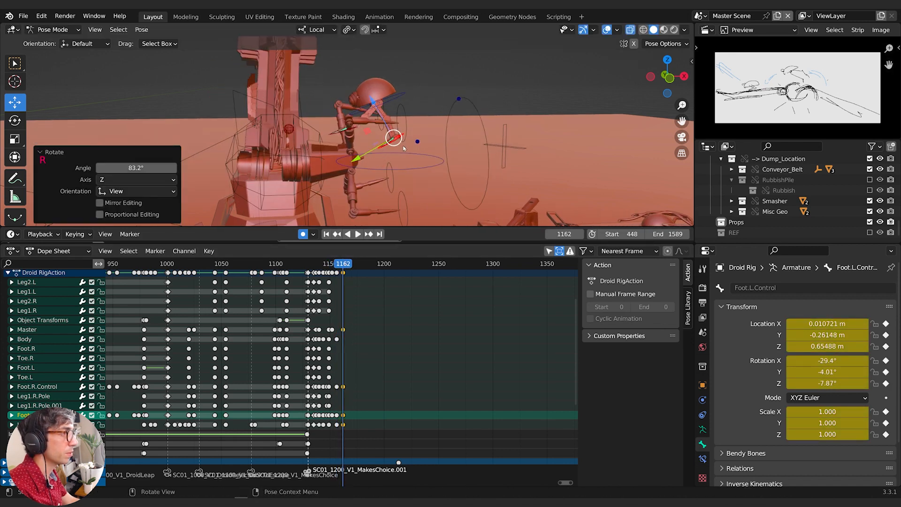
pyautogui.press('g')
pyautogui.click(381, 142)
pyautogui.moveTo(343, 264)
pyautogui.mouseDown()
pyautogui.moveTo(324, 264)
pyautogui.moveTo(343, 263)
pyautogui.mouseUp()
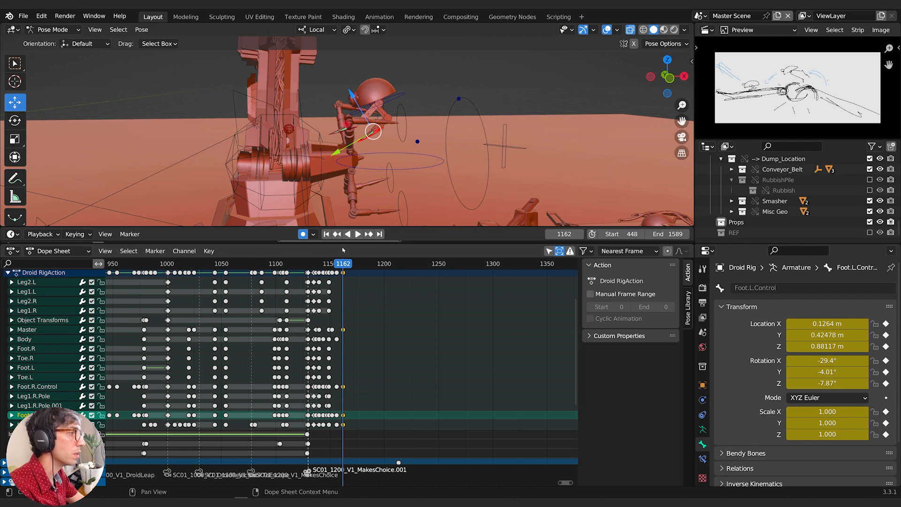
# Reset the location and rotation of Foot.L.Control and Foot.R.Control at frame 1163
pyautogui.press('Right')
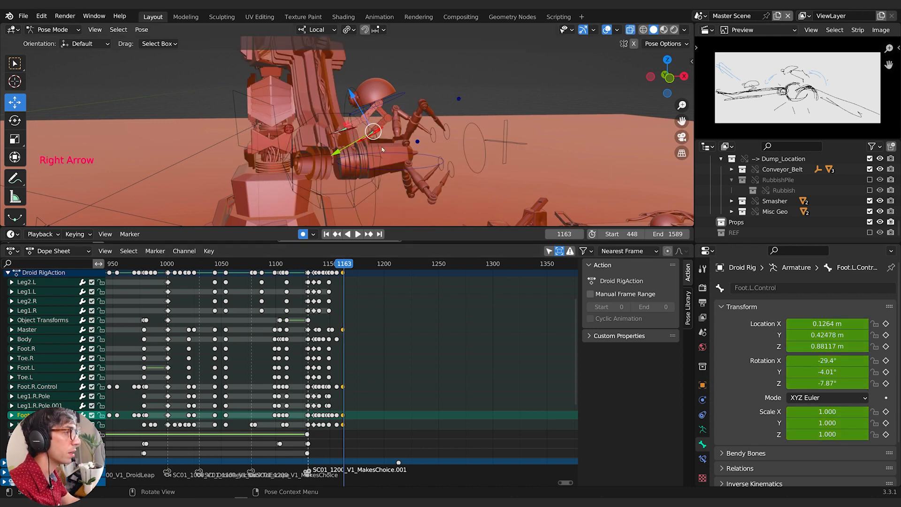
pyautogui.press('g')
pyautogui.click(395, 158)
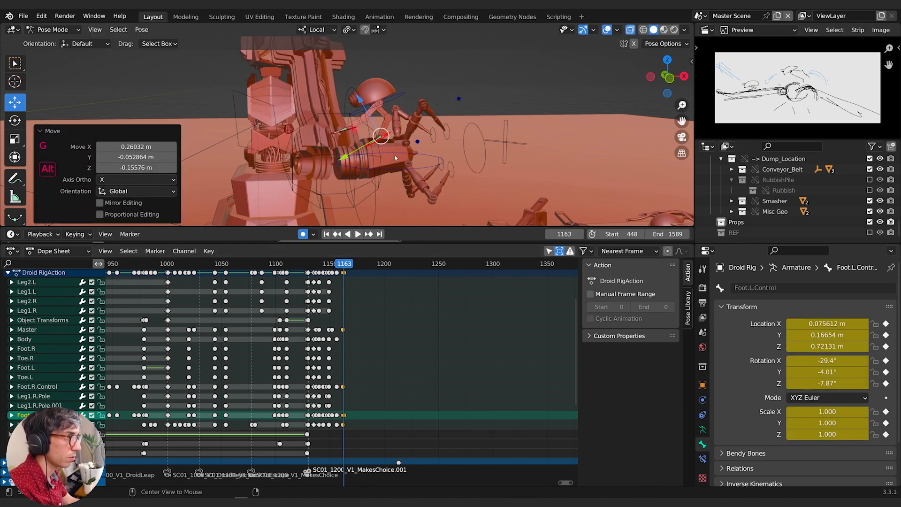
pyautogui.hotkey('alt', 'r')
pyautogui.hotkey('alt', 'g')
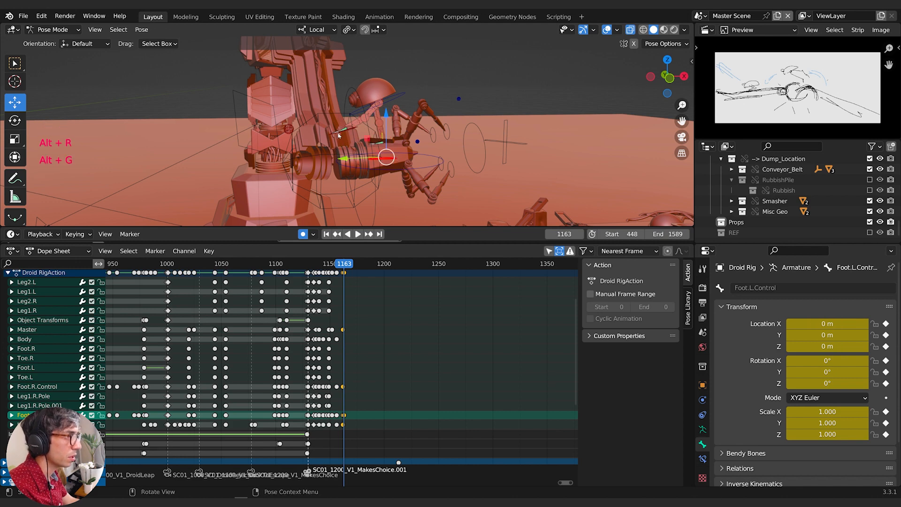
pyautogui.click(356, 132)
pyautogui.hotkey('alt', 'r')
pyautogui.hotkey('alt', 'g')
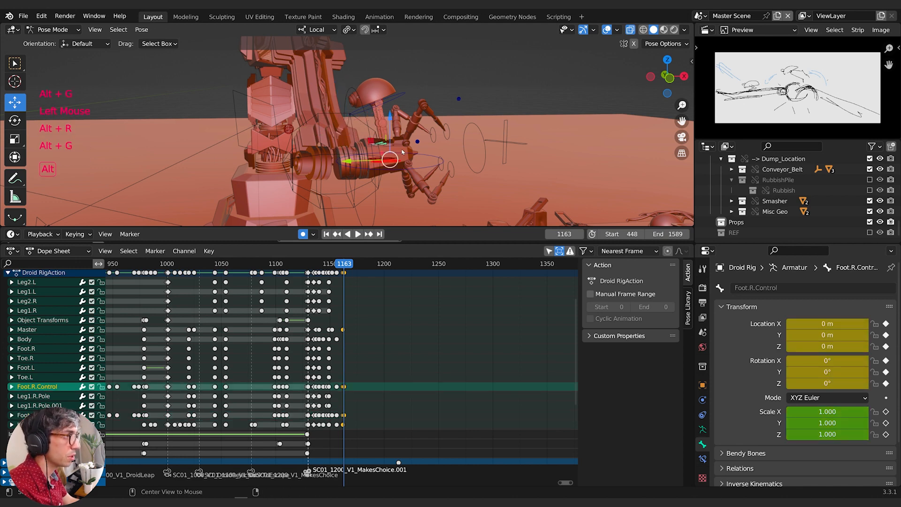
# Clear the Body bone's location at frame 1163 and lower the Look Control by about 0.23 m in global Z
pyautogui.click(400, 102)
pyautogui.hotkey('alt', 'g')
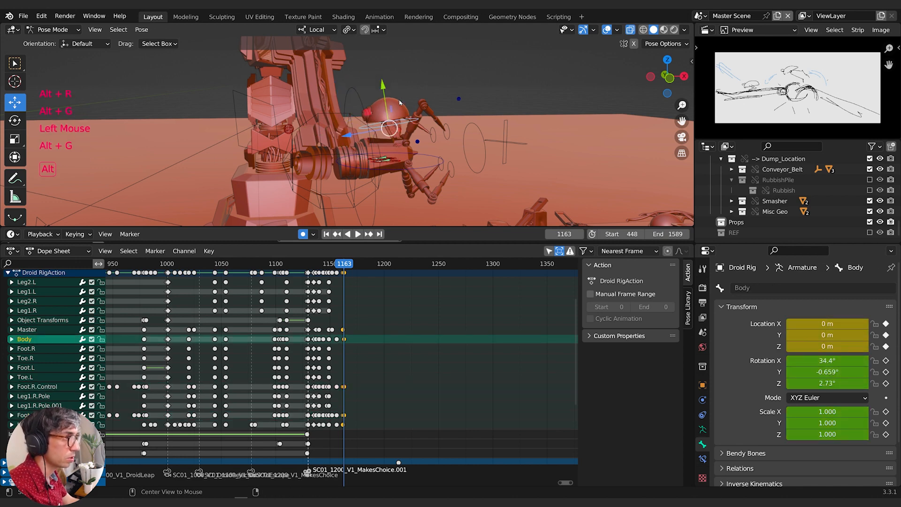
pyautogui.click(290, 130)
pyautogui.press('g')
pyautogui.click(411, 166)
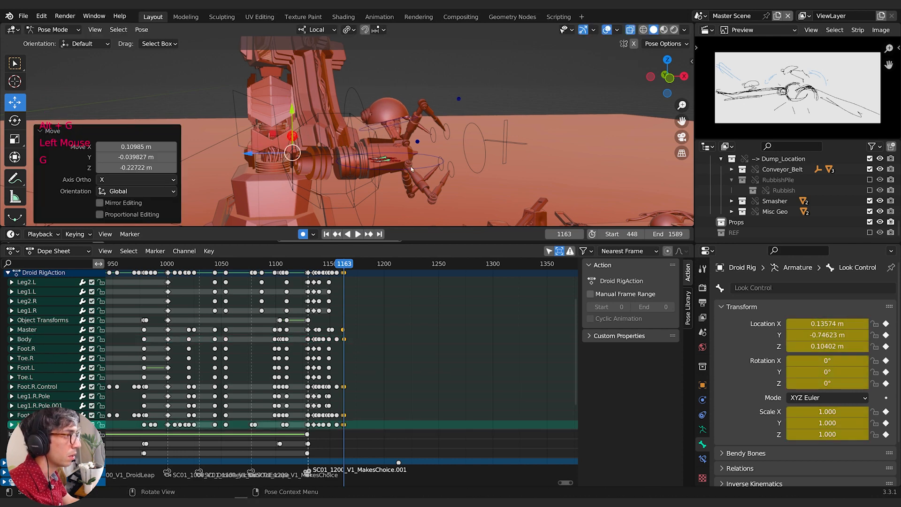
# Raise the Master bone about 0.66 m along its local Z at frame 1163, placing the droid on top of the arm
pyautogui.click(418, 174)
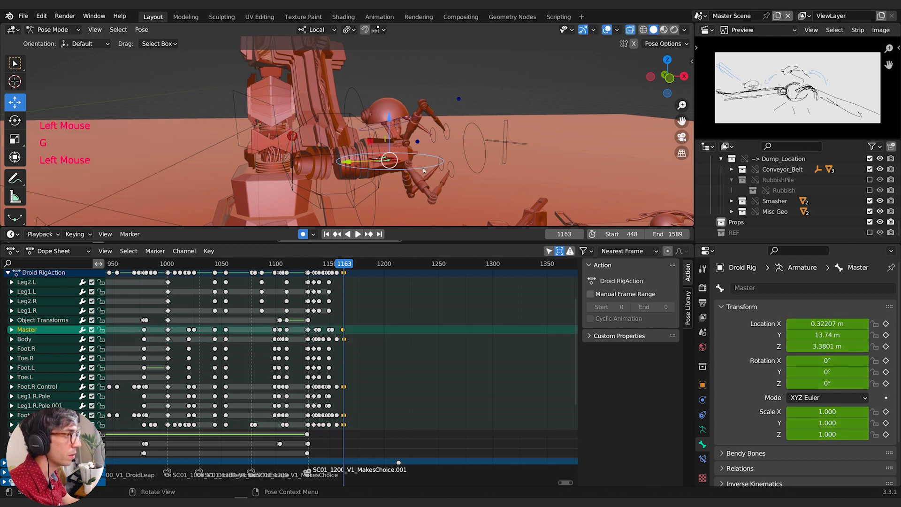
pyautogui.press('g')
pyautogui.press('z')
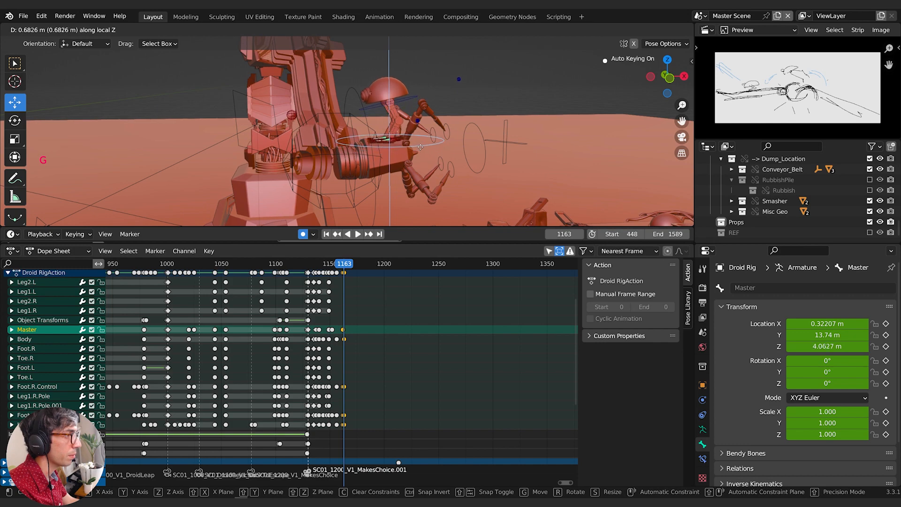
pyautogui.click(419, 148)
pyautogui.scroll(2, 413, 146)
pyautogui.keyDown('shift'); pyautogui.moveTo(408, 145); pyautogui.dragTo(425, 187, button='middle'); pyautogui.keyUp('shift')
pyautogui.scroll(1, 450, 191)
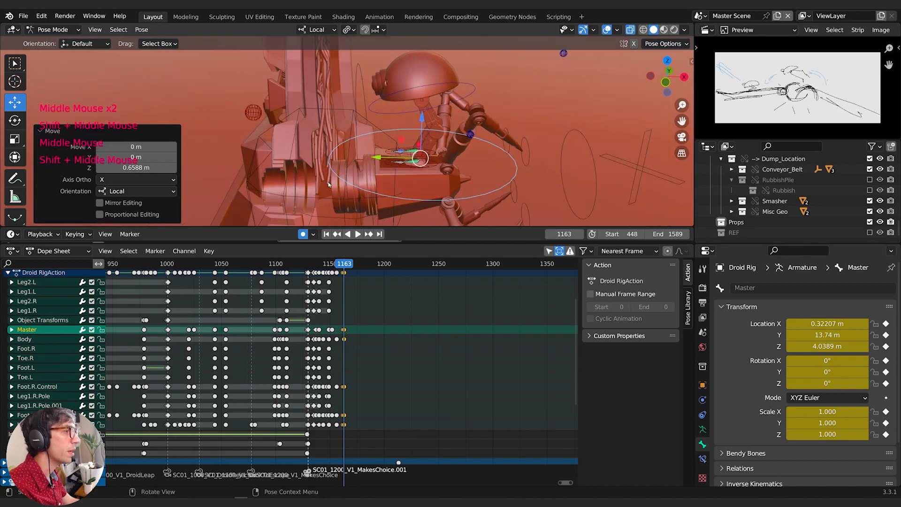
# Shift the Master bone about 0.39 m along its local Y at frame 1163 and adjust its height to fit the arm's surface
pyautogui.moveTo(348, 186); pyautogui.dragTo(414, 153, button='middle')
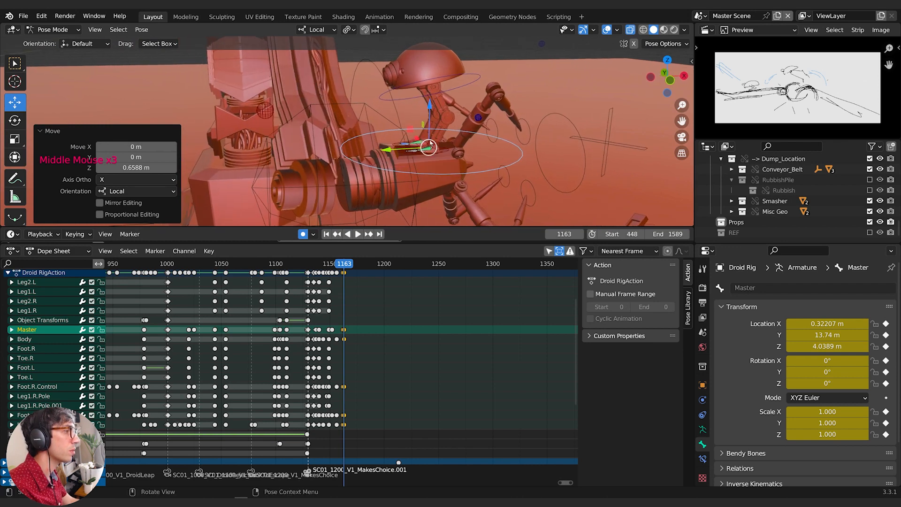
pyautogui.moveTo(400, 151); pyautogui.dragTo(388, 151)
pyautogui.press('g')
pyautogui.press('z')
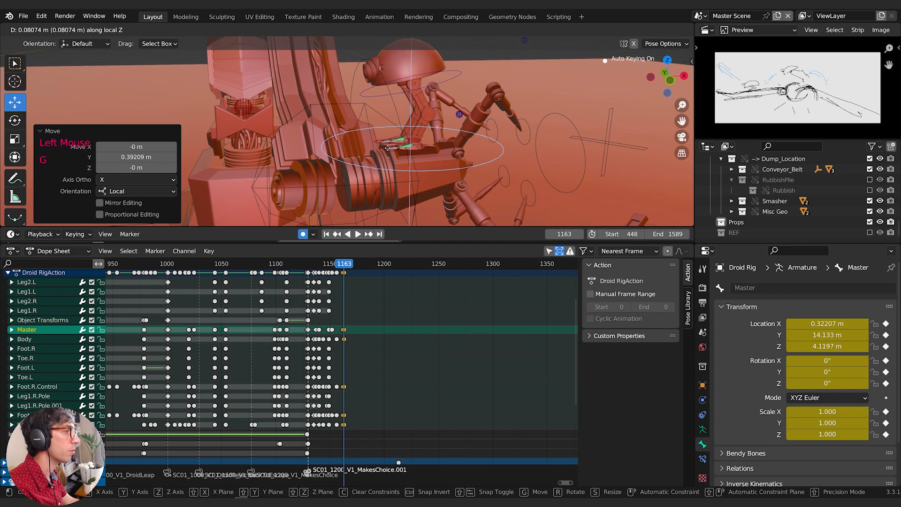
pyautogui.click(388, 150)
pyautogui.moveTo(389, 150); pyautogui.dragTo(411, 153, button='middle')
pyautogui.scroll(-1, 413, 147)
# Lower the Body bone about 0.36 m along its local Y at frame 1163 into a crouch
pyautogui.click(420, 87)
pyautogui.press('g')
pyautogui.press('z')
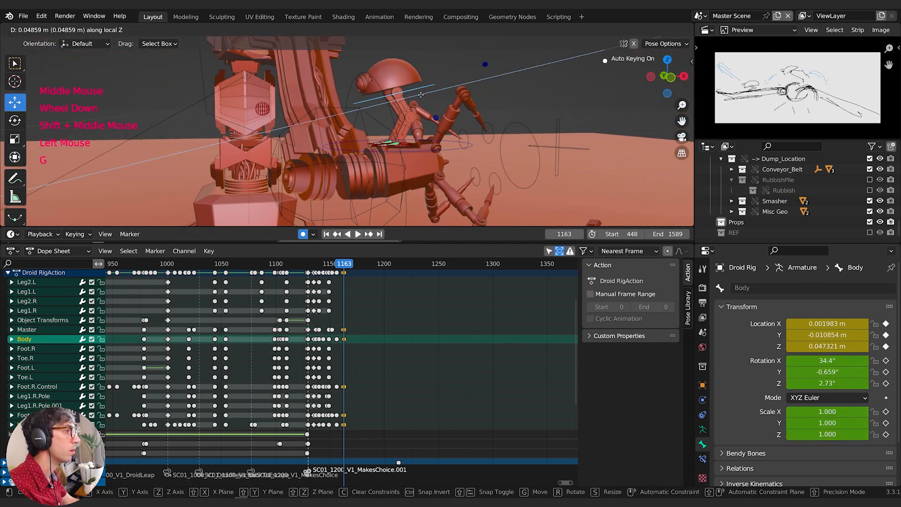
pyautogui.press('y')
pyautogui.click(422, 108)
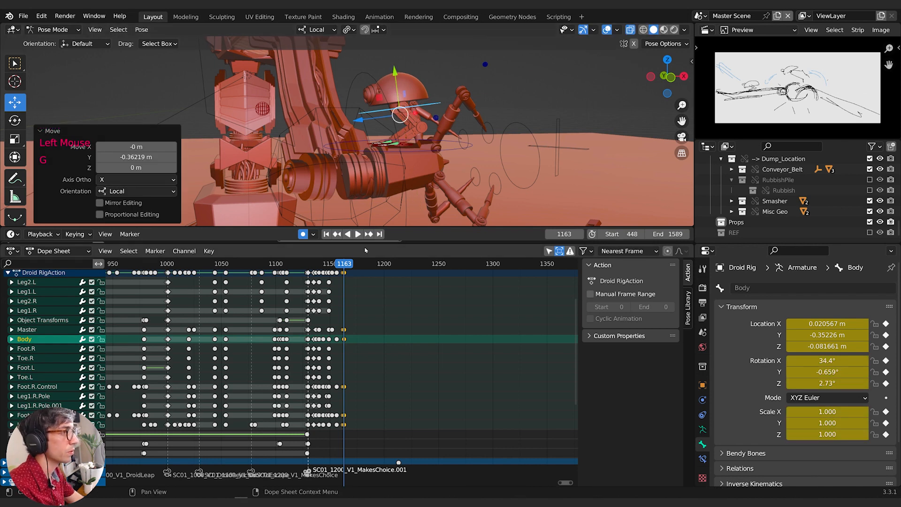
# Move the Body bone up and toward the arm at frame 1162, by about -0.46 m in X and 0.80 m in Z
pyautogui.press('Left')
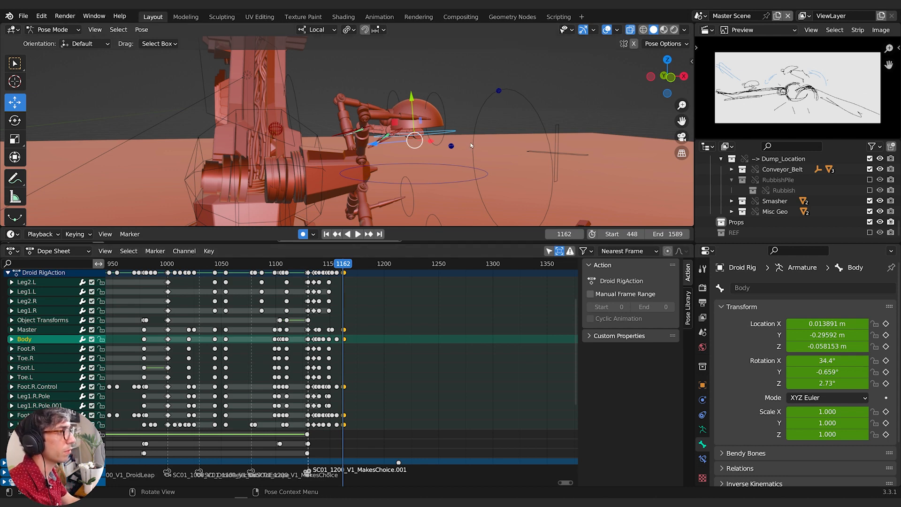
pyautogui.moveTo(471, 146); pyautogui.dragTo(458, 141, button='middle')
pyautogui.press('g')
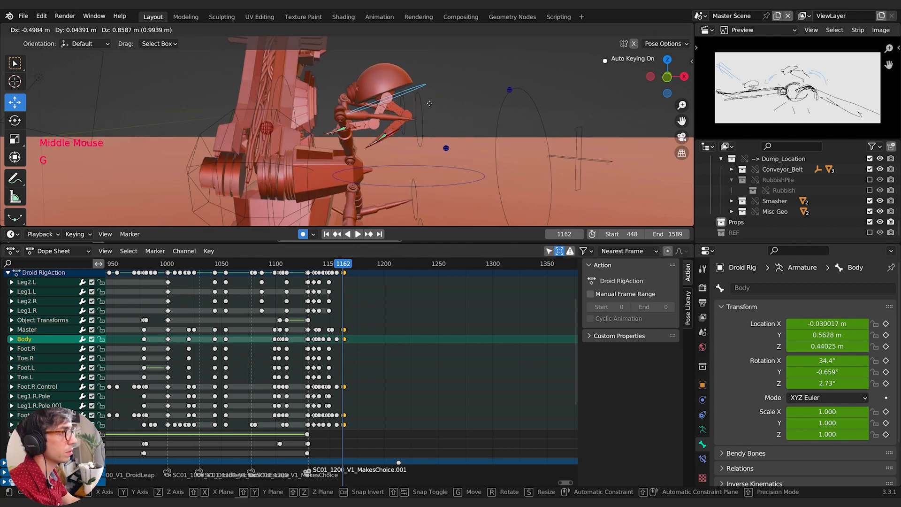
pyautogui.click(432, 108)
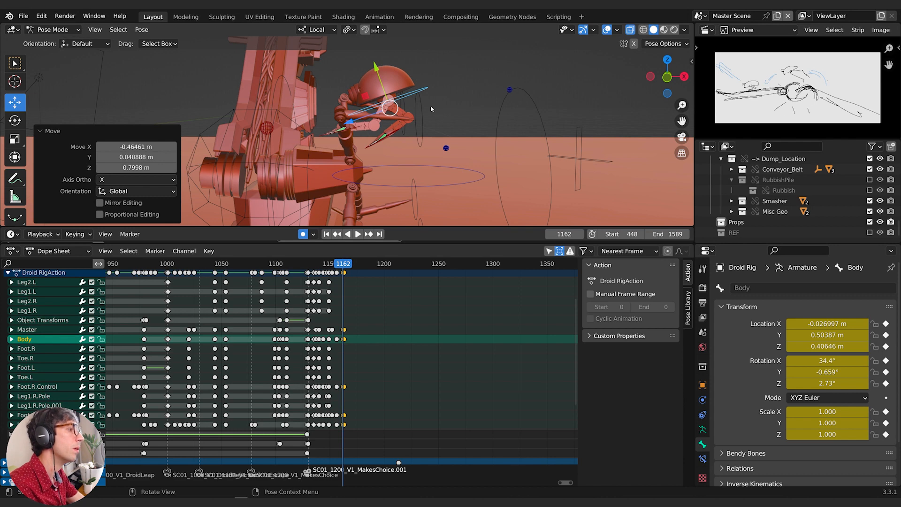
# Step back and forth through the frames around 1162 and 1163 to check the droid's transition onto the arm
pyautogui.press('Left')
pyautogui.press('Left')
pyautogui.press('Left')
pyautogui.press('Right')
pyautogui.press('Right')
pyautogui.press('Right')
pyautogui.press('Right')
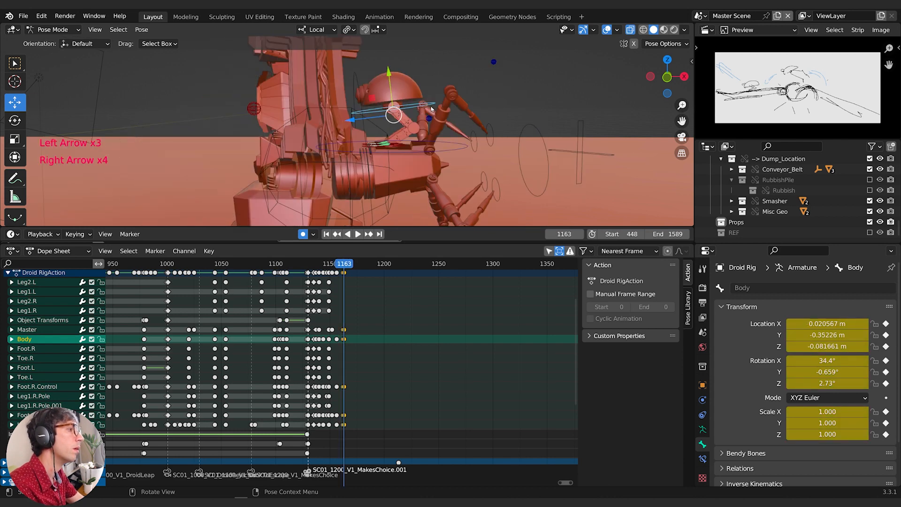
# Lower the Body bone about 0.24 m along its local Y at frame 1163 to deepen the crouch
pyautogui.press('Right')
pyautogui.press('Right')
pyautogui.press('Left')
pyautogui.press('Left')
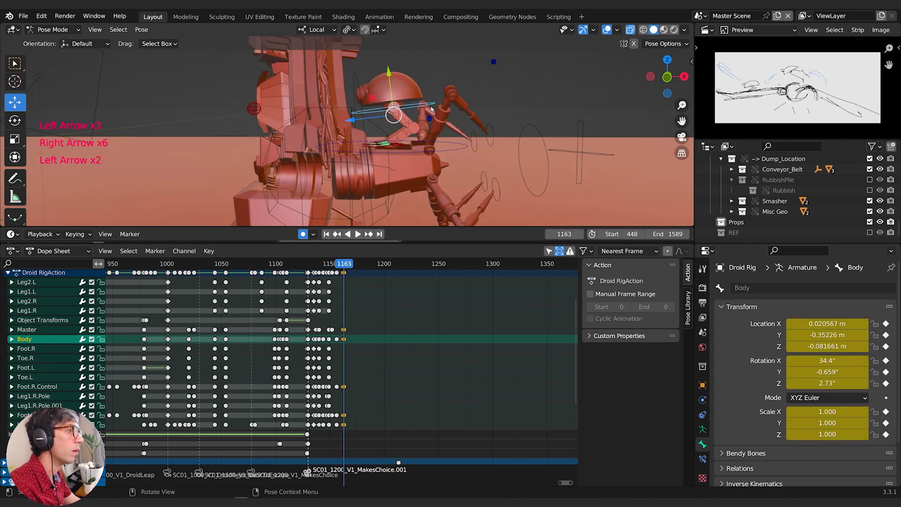
pyautogui.press('g')
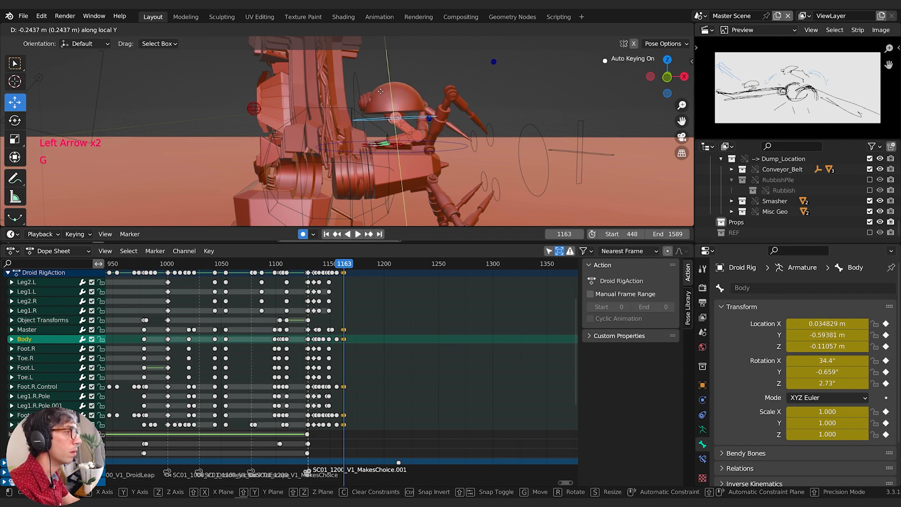
pyautogui.click(253, 117)
# Move the Look Control bone down at frame 1163 so the droid looks toward the base of the arm
pyautogui.click(253, 117)
pyautogui.press('g')
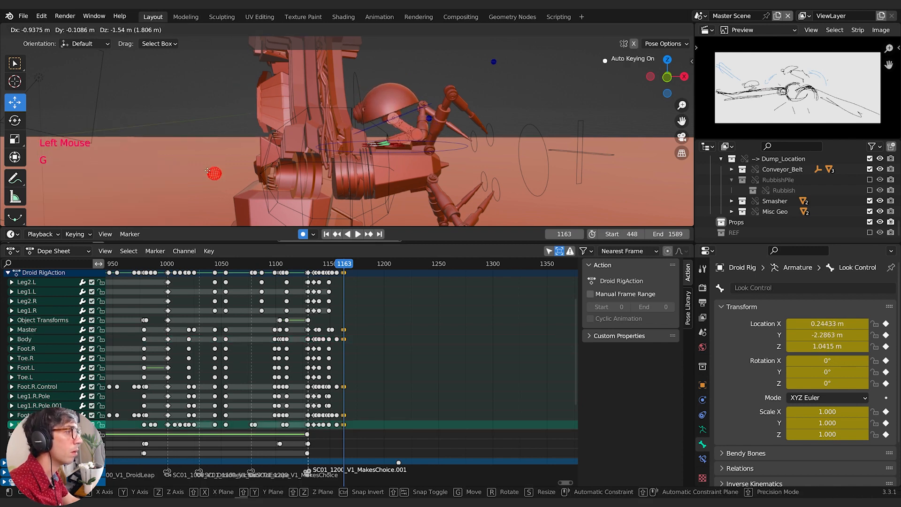
pyautogui.click(219, 171)
# Move the Body bone by about -0.25 m in X, -0.03 m in Y and -0.37 m in Z at frame 1163
pyautogui.click(375, 145)
pyautogui.press('g')
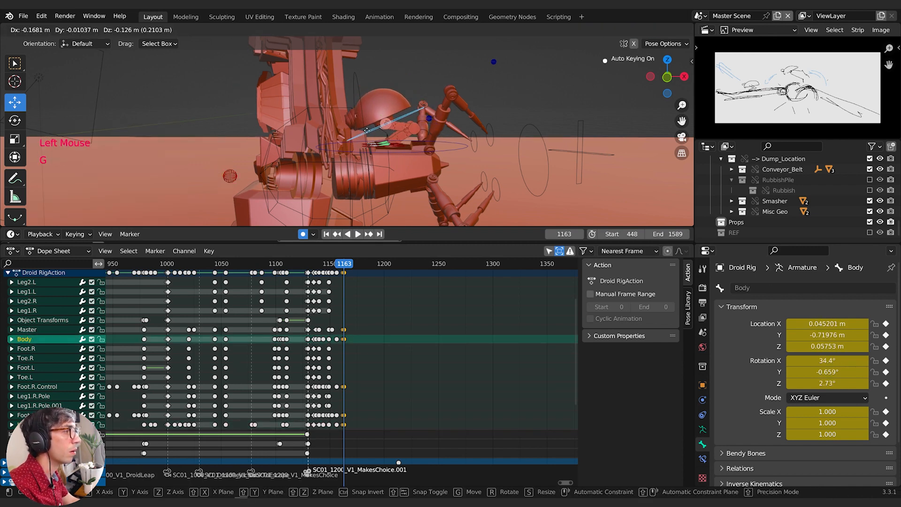
pyautogui.click(365, 143)
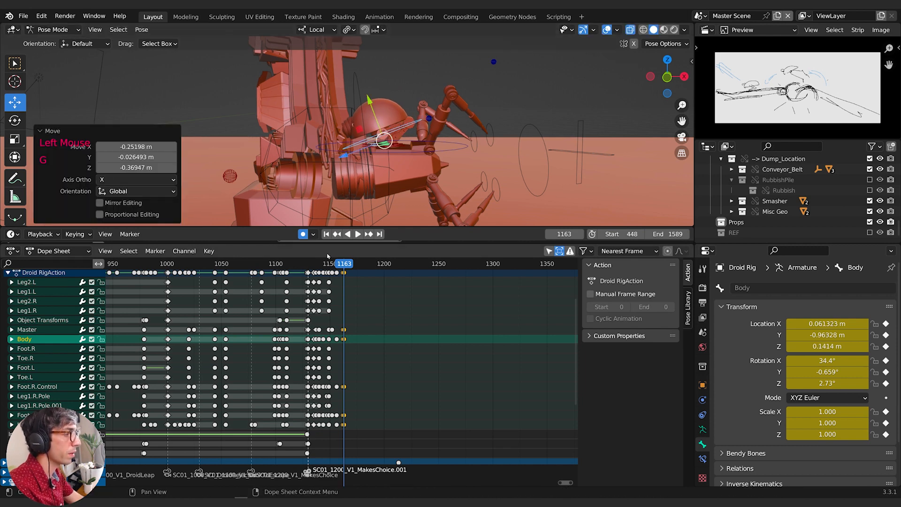
# Step back and forth through the frames around 1163, starting from 1161, to check the lowered landing pose
pyautogui.press('Left')
pyautogui.press('Right')
pyautogui.press('Left')
pyautogui.press('Left')
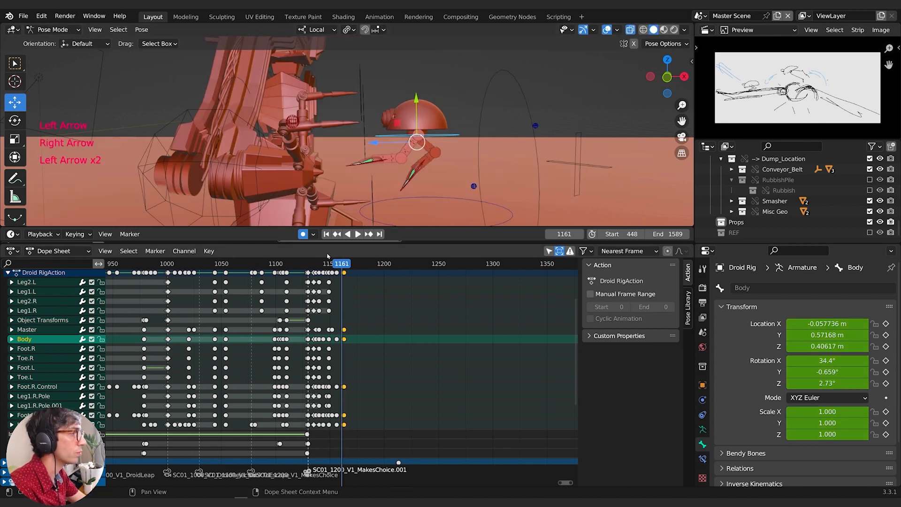
pyautogui.press('Right')
pyautogui.press('Right')
pyautogui.press('Right')
pyautogui.press('Right')
pyautogui.press('Left')
pyautogui.press('Left')
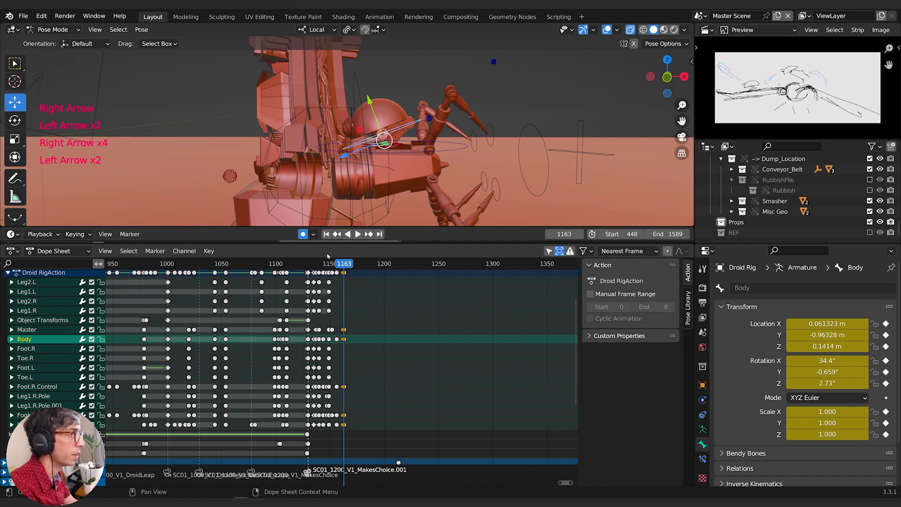
# Keyframe the droid's bones at frame 1163, and insert a Location & Rotation keyframe on the rig in Object Mode
pyautogui.press('i')
pyautogui.click(467, 139)
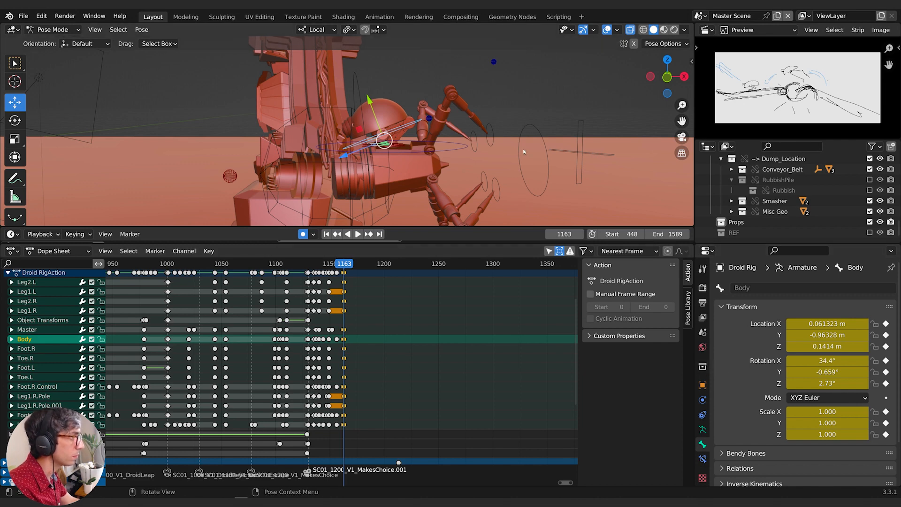
pyautogui.press('Tab')
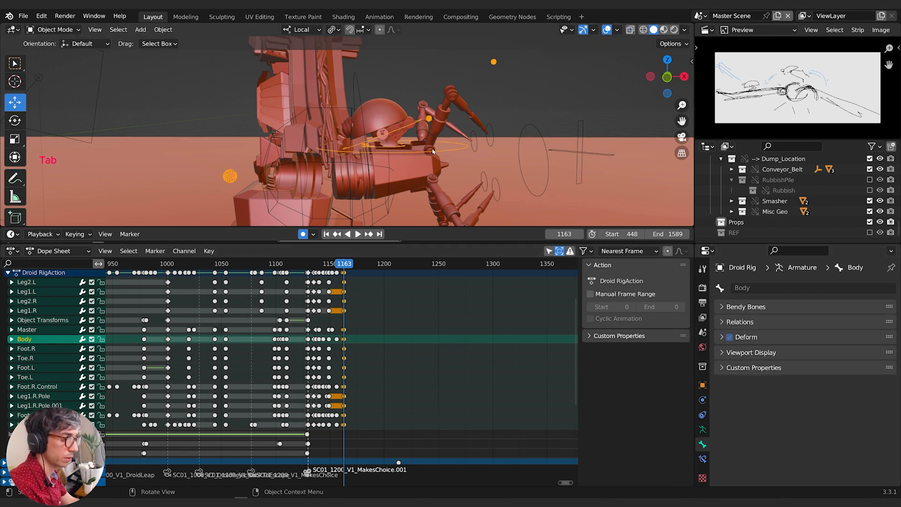
pyautogui.press('i')
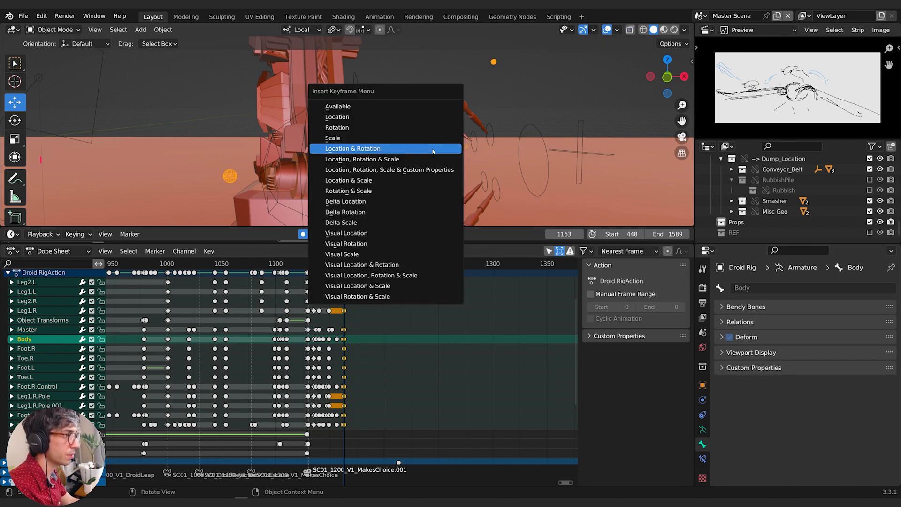
pyautogui.click(433, 151)
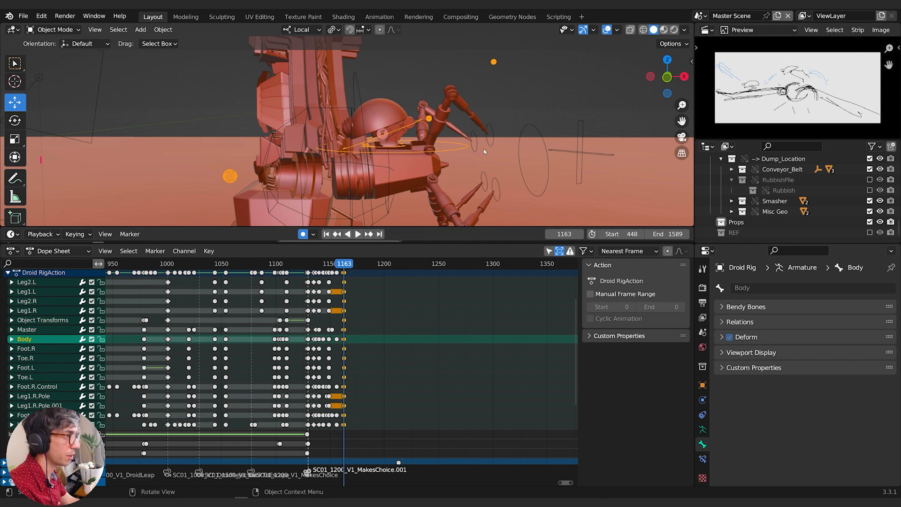
# Examine the Droid Rig's object constraints and the Master bone's constraints, expanding Second Robot Arm to read its target and bone
pyautogui.click(703, 415)
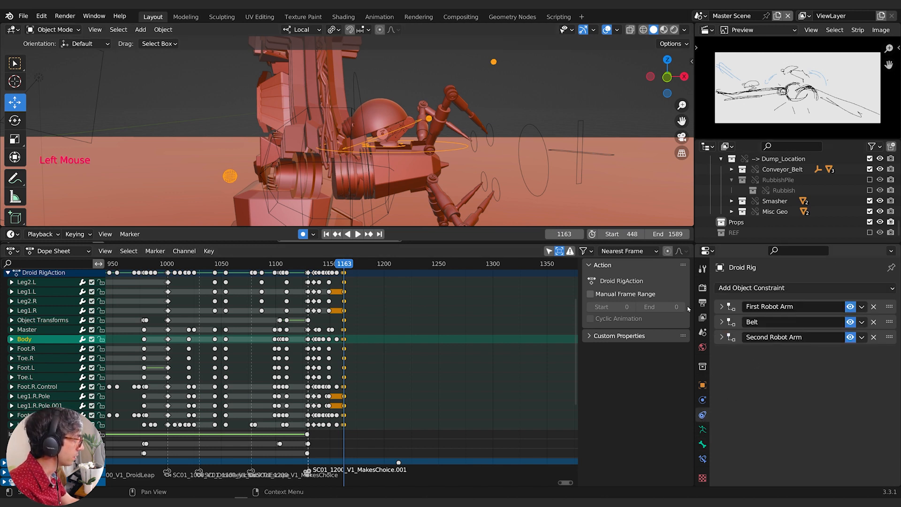
pyautogui.press('Tab')
pyautogui.click(481, 229)
pyautogui.click(465, 149)
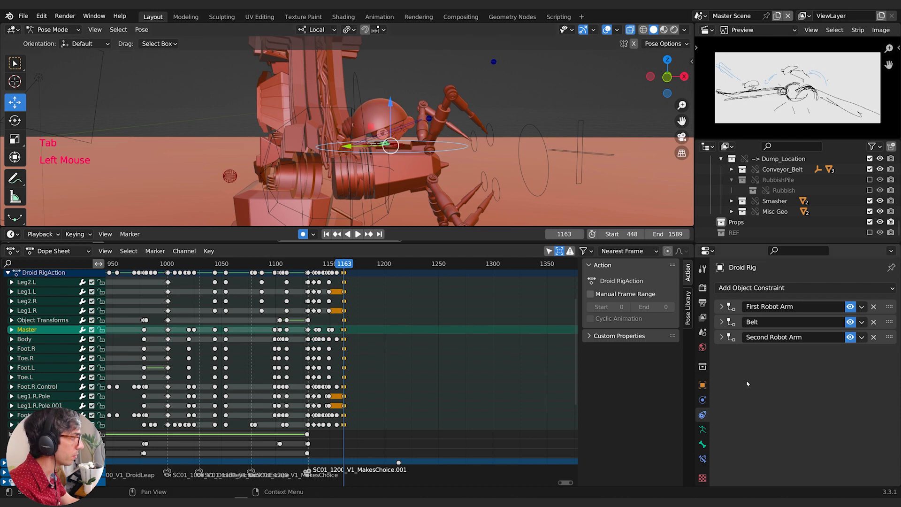
pyautogui.click(703, 444)
pyautogui.click(703, 459)
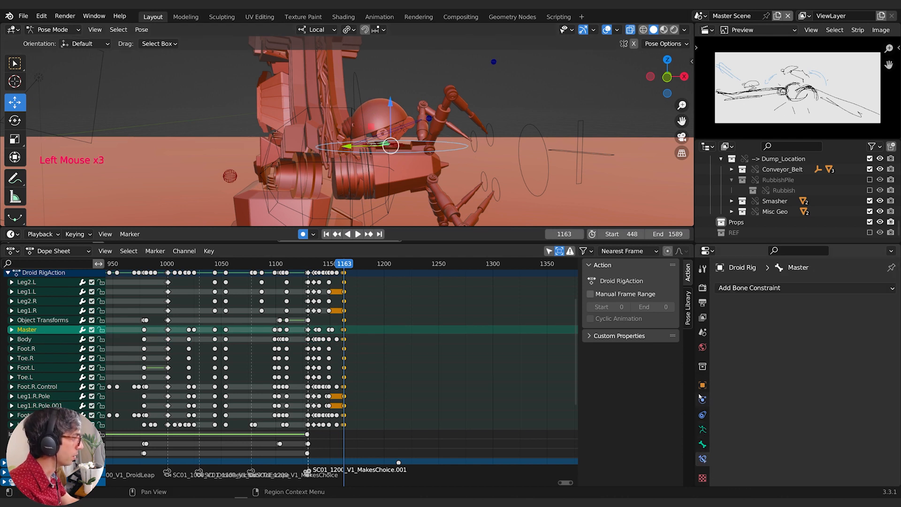
pyautogui.click(703, 415)
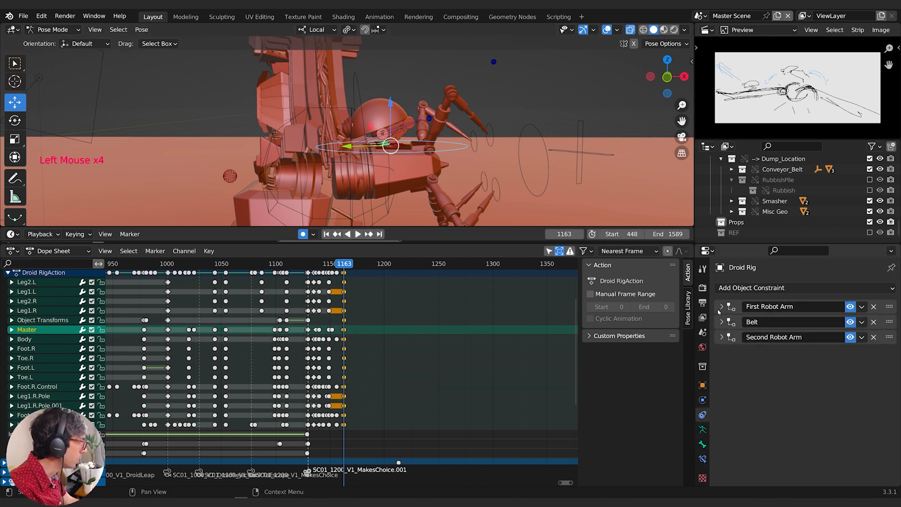
pyautogui.click(722, 338)
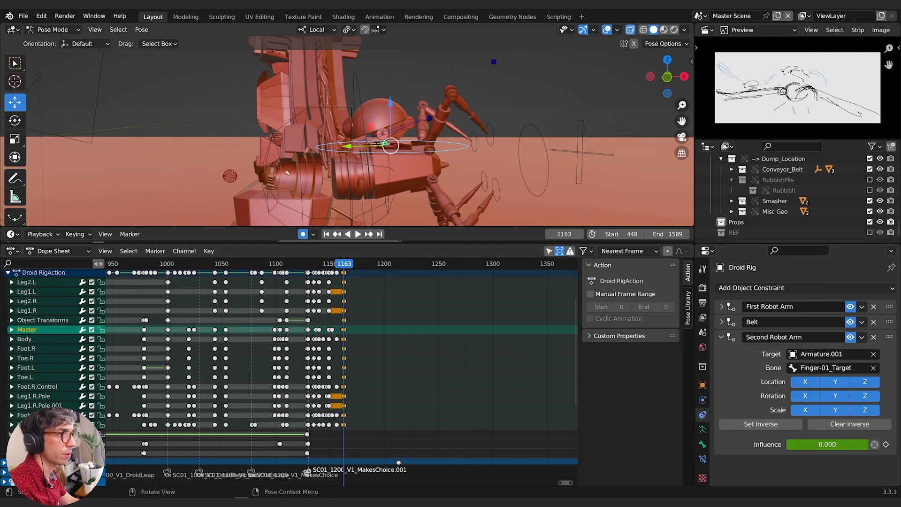
# Select the robot arm's rig in Object Mode to identify its name, and return to the Droid Rig in Pose Mode
pyautogui.press('Tab')
pyautogui.click(221, 164)
pyautogui.click(337, 177)
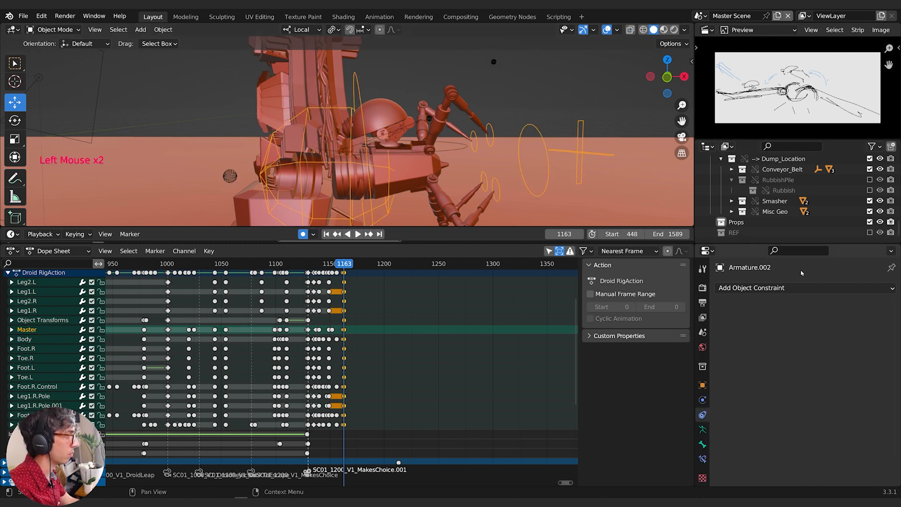
pyautogui.click(430, 150)
pyautogui.click(430, 150)
pyautogui.press('Tab')
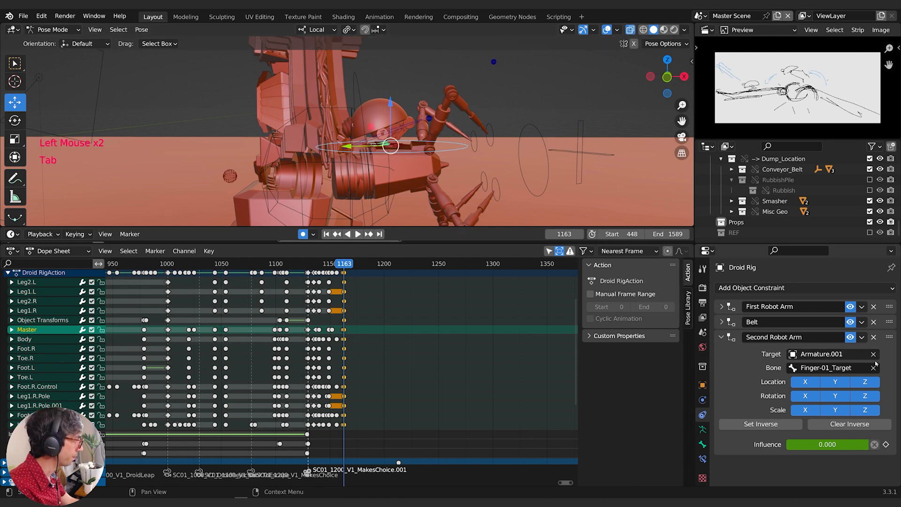
# Collapse the Second Robot Arm constraint and add a Child Of object constraint to the Droid Rig
pyautogui.click(721, 306)
pyautogui.click(721, 307)
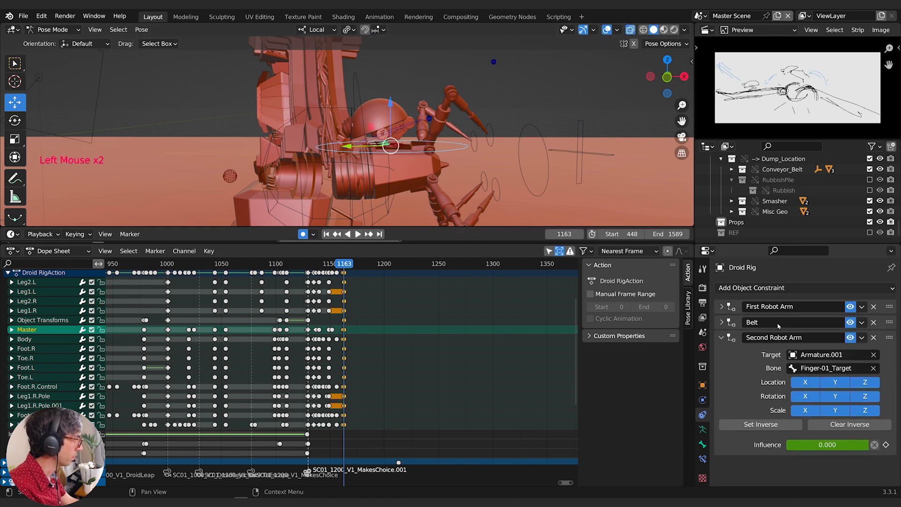
pyautogui.click(734, 337)
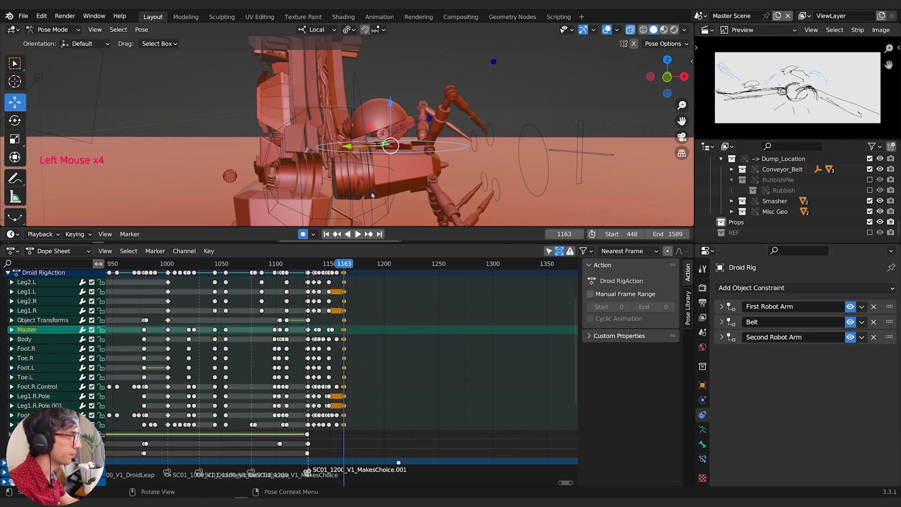
pyautogui.click(760, 288)
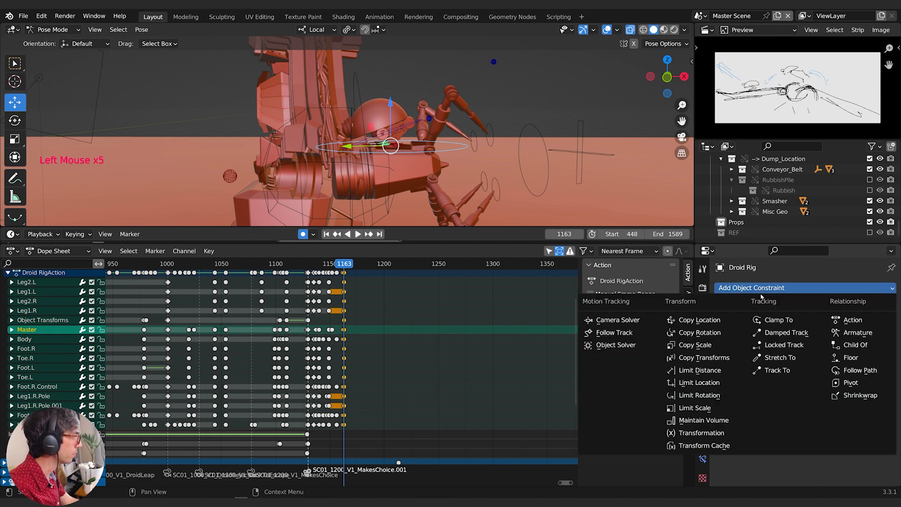
pyautogui.click(852, 346)
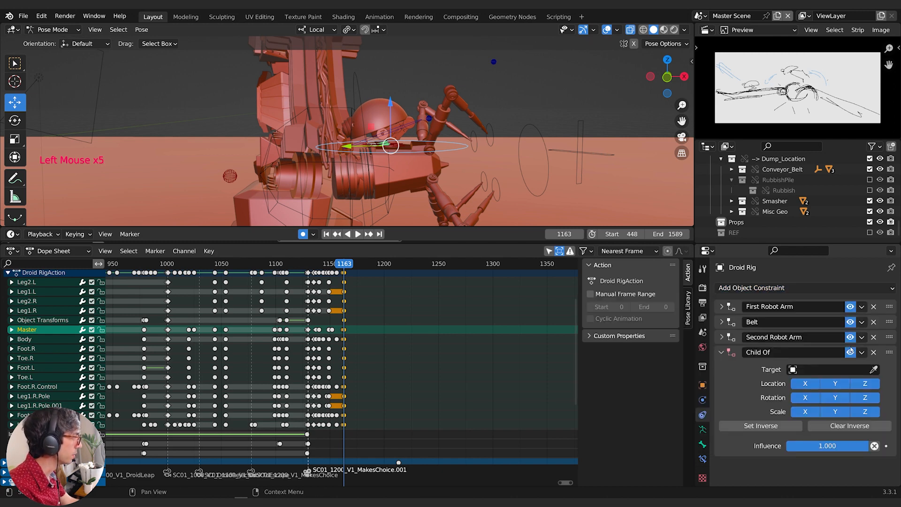
# Set the new Child Of constraint's target to Armature.002
pyautogui.click(873, 370)
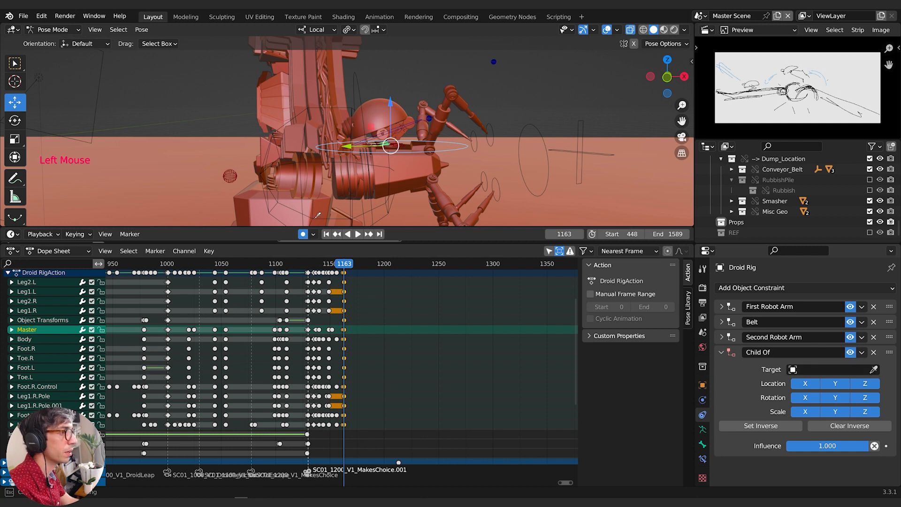
pyautogui.click(318, 215)
pyautogui.click(836, 370)
pyautogui.write('ar')
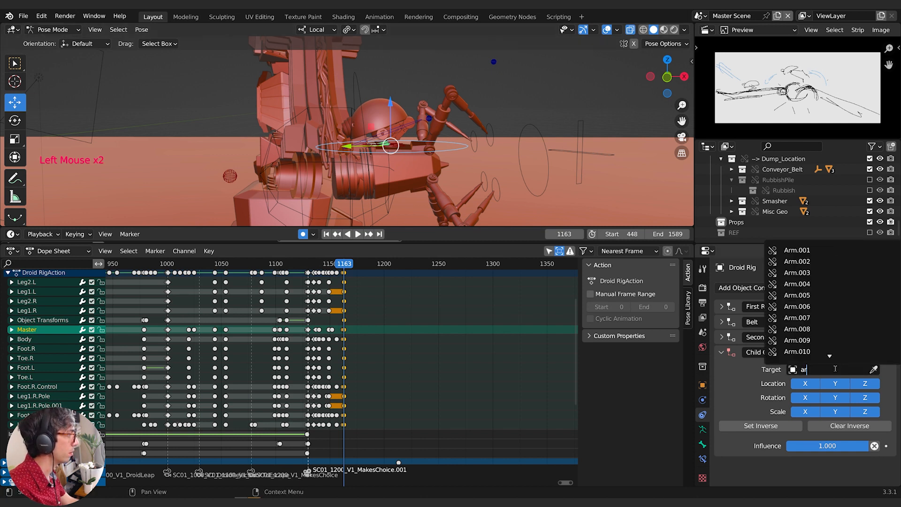
pyautogui.write('m')
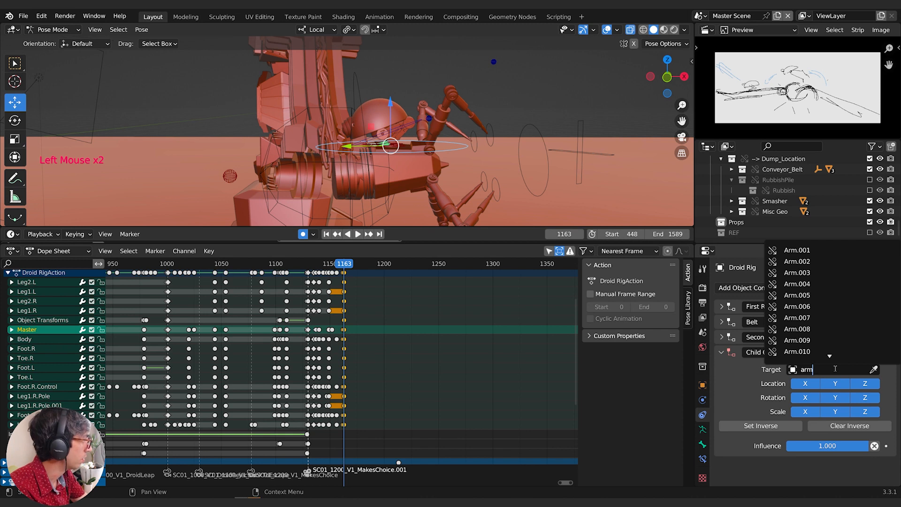
pyautogui.write('atu')
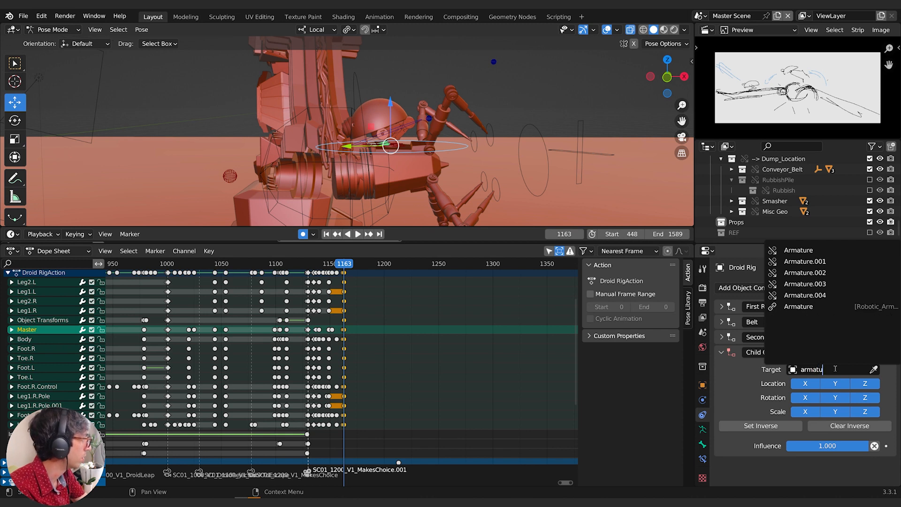
pyautogui.click(836, 277)
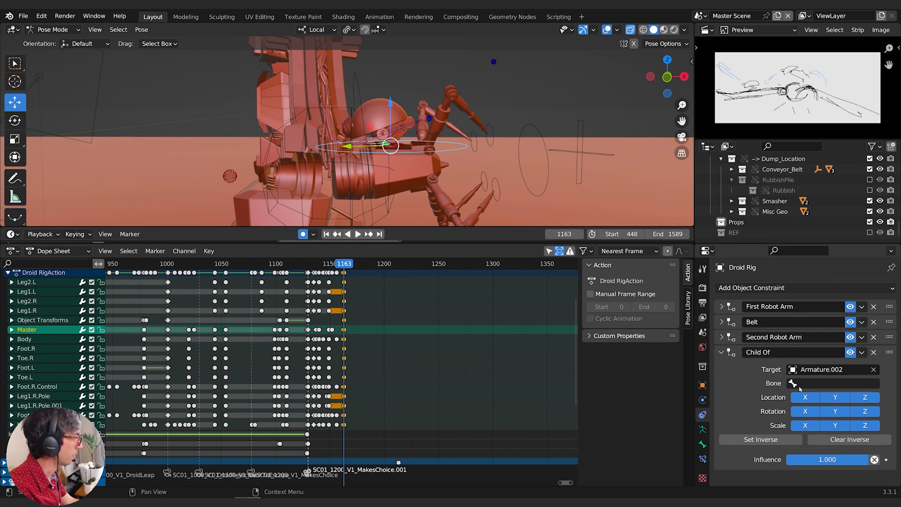
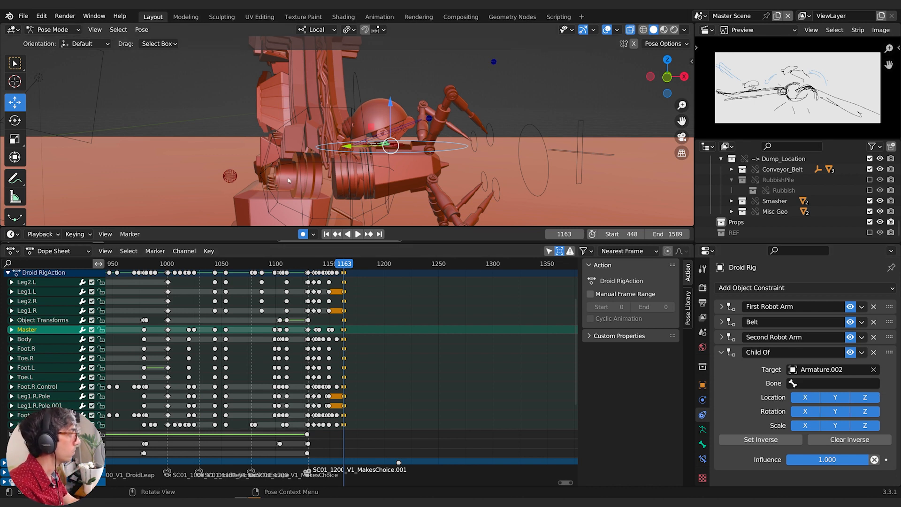
# Check which bone the Second Robot Arm constraint targets, and select the Armature.002 rig in Object Mode
pyautogui.click(722, 337)
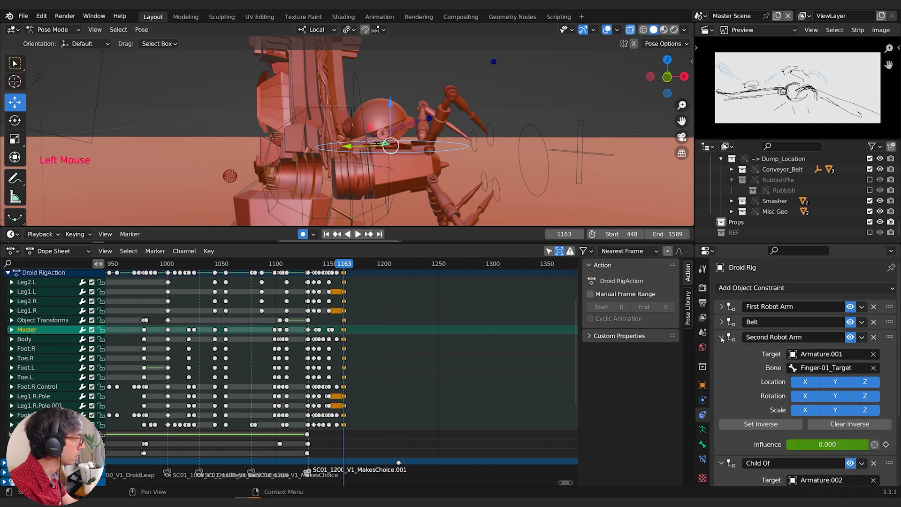
pyautogui.click(722, 337)
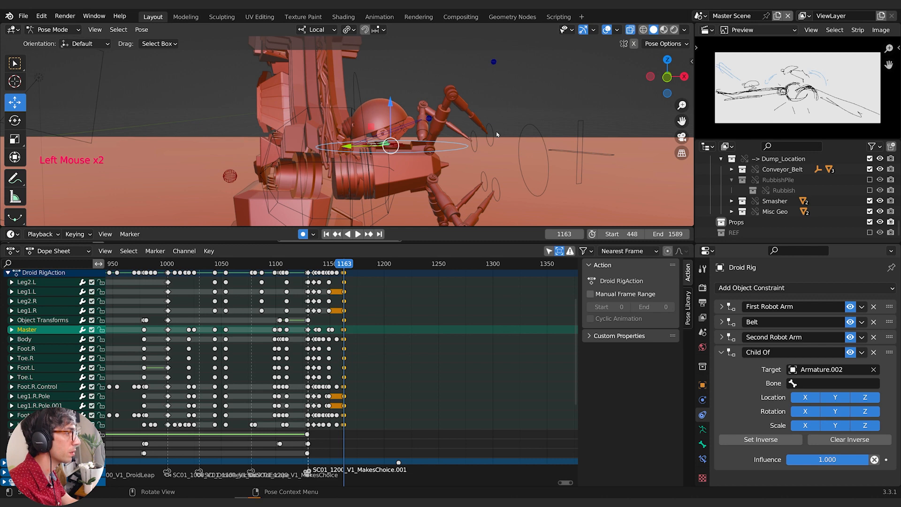
pyautogui.press('Tab')
pyautogui.click(493, 146)
pyautogui.click(494, 147)
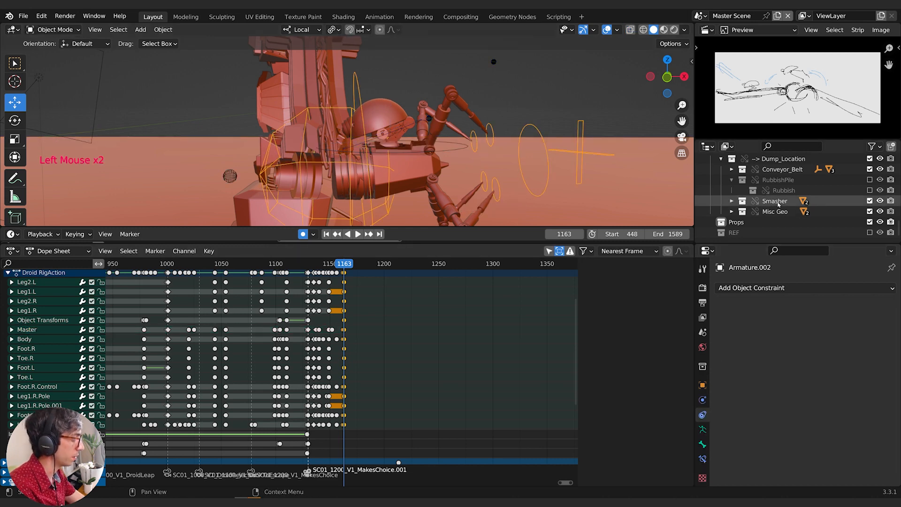
# Locate Armature.002 in the scene hierarchy, try to enter Edit Mode, and examine its contents and active bone for the bone's name
pyautogui.press('KP_Decimal')
pyautogui.press('Tab')
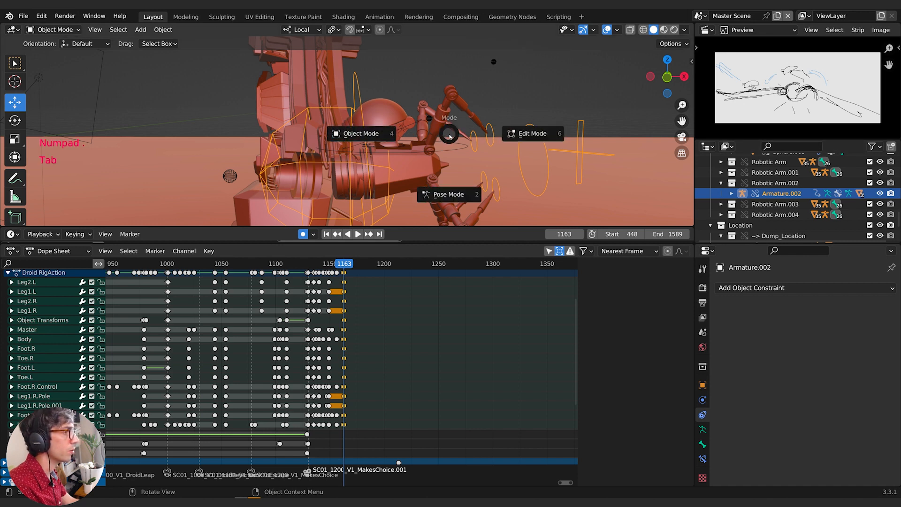
pyautogui.click(562, 144)
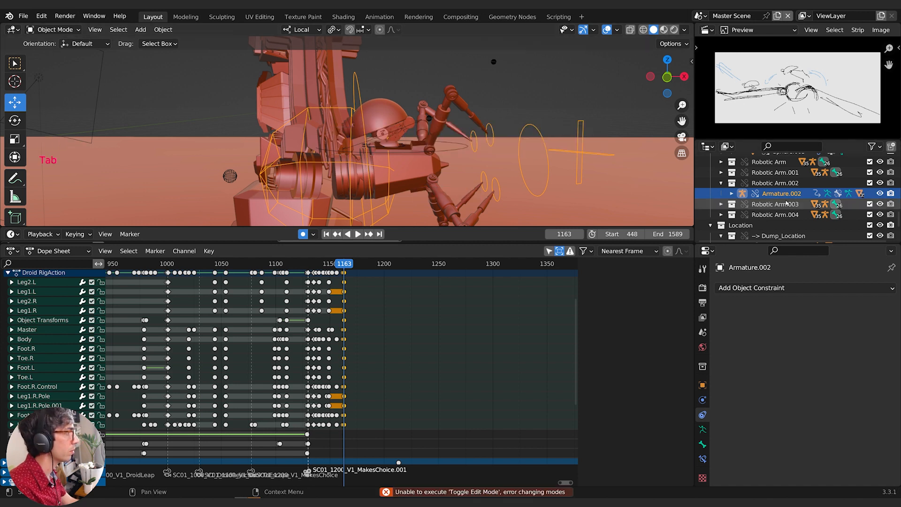
pyautogui.click(732, 195)
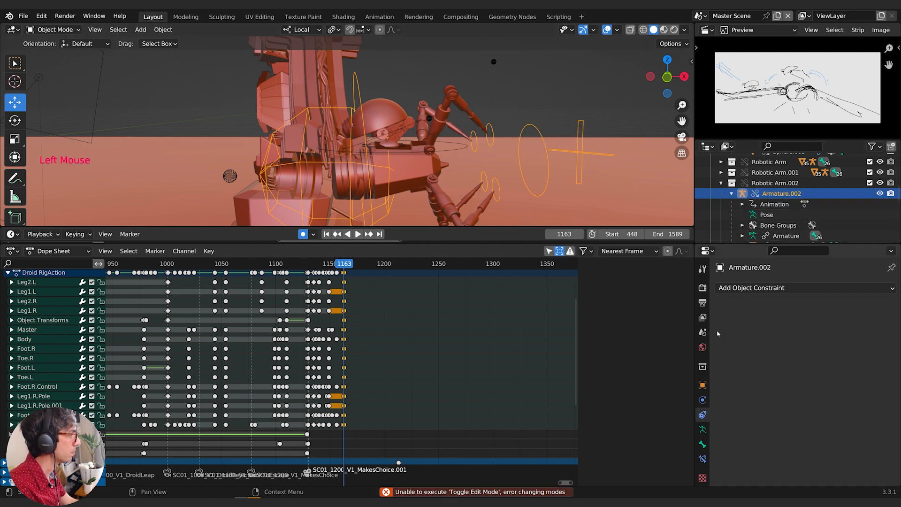
pyautogui.click(703, 445)
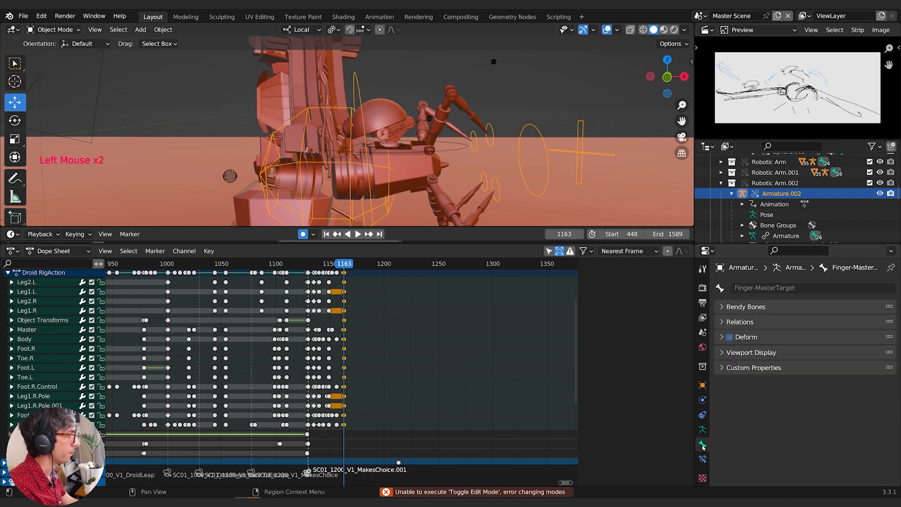
# Examine the active bone's Bendy Bones and Relations settings, then browse the top-level bones in the Armature.002 hierarchy
pyautogui.click(723, 352)
pyautogui.click(739, 322)
pyautogui.click(747, 307)
pyautogui.scroll(-2, 766, 408)
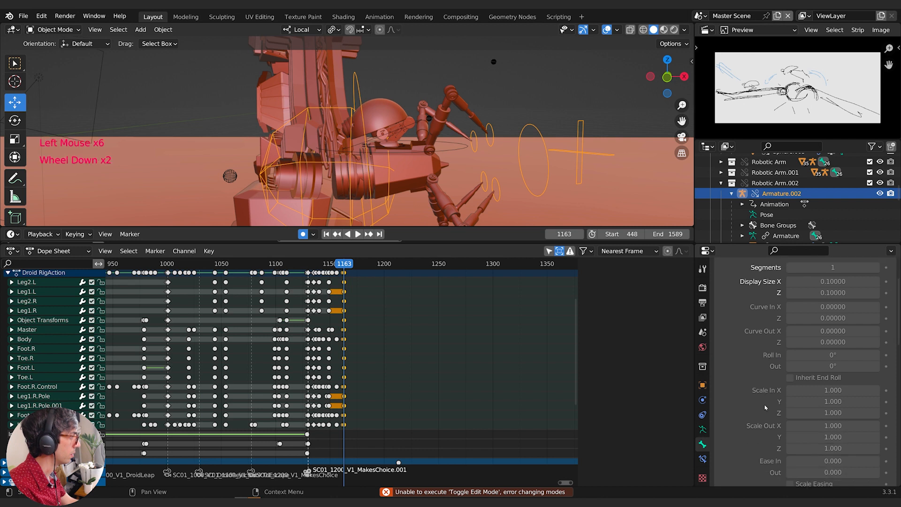
pyautogui.moveTo(781, 227)
pyautogui.mouseDown(button='middle')
pyautogui.moveTo(782, 175)
pyautogui.moveTo(786, 219)
pyautogui.mouseUp(button='middle')
pyautogui.moveTo(779, 179)
pyautogui.mouseDown(button='middle')
pyautogui.moveTo(770, 229)
pyautogui.moveTo(763, 206)
pyautogui.moveTo(772, 187)
pyautogui.mouseUp(button='middle')
pyautogui.click(742, 229)
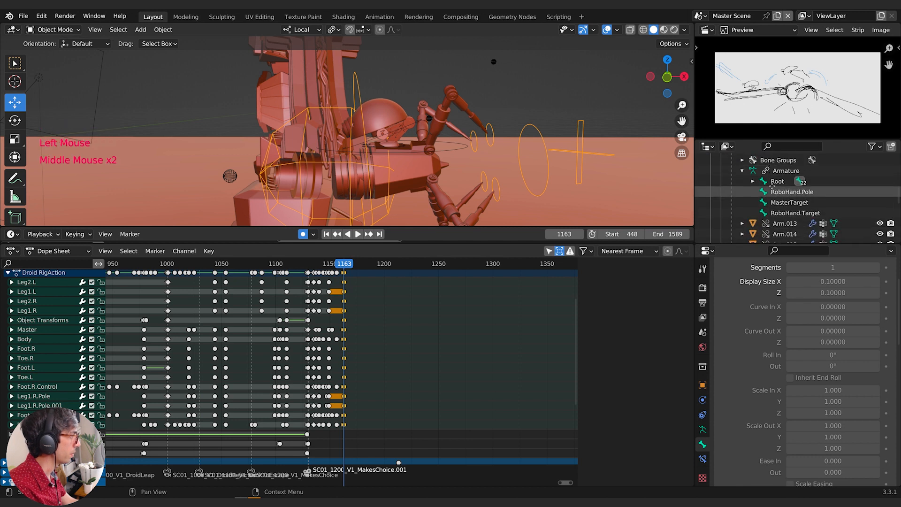
pyautogui.click(786, 214)
pyautogui.click(785, 203)
pyautogui.click(783, 191)
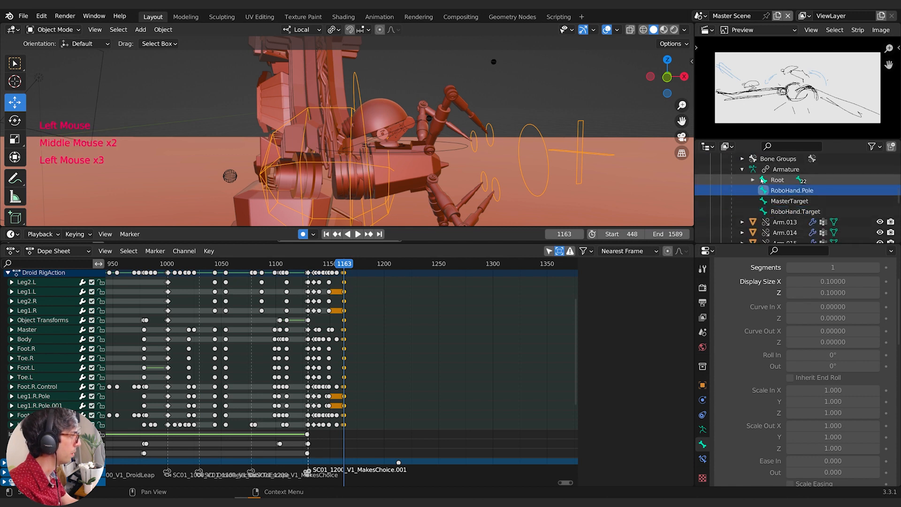
# Expand the Root bone chain through Arm_Base, Arm_First and Arm_Second, and locate the RoboHand bone
pyautogui.click(753, 180)
pyautogui.moveTo(768, 196); pyautogui.dragTo(770, 185, button='middle')
pyautogui.click(763, 179)
pyautogui.click(774, 190)
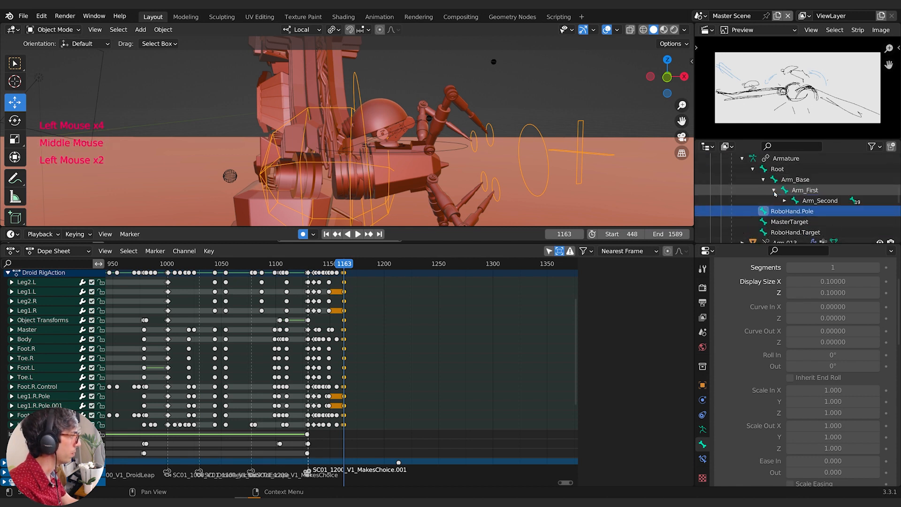
pyautogui.click(785, 200)
pyautogui.click(796, 211)
pyautogui.moveTo(796, 211); pyautogui.dragTo(794, 175, button='middle')
pyautogui.click(794, 203)
pyautogui.moveTo(837, 196); pyautogui.dragTo(807, 161, button='middle')
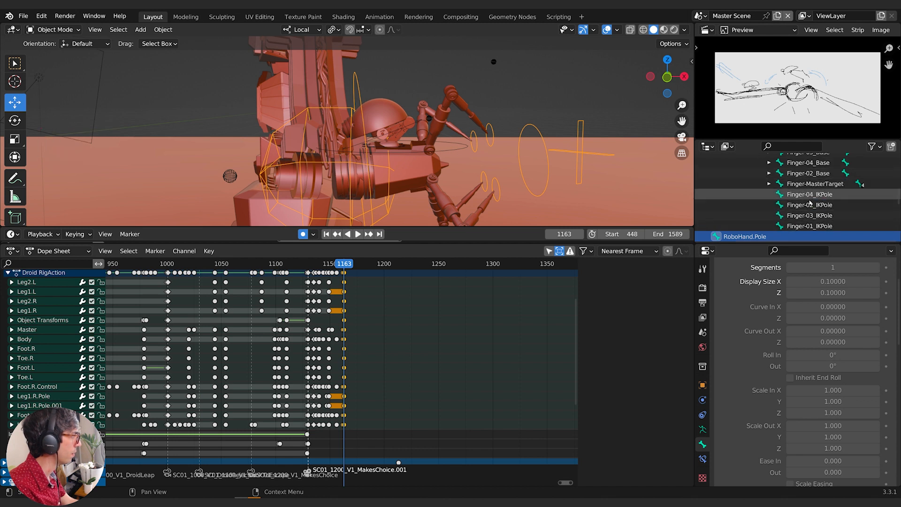
pyautogui.moveTo(810, 173); pyautogui.dragTo(810, 225, button='middle')
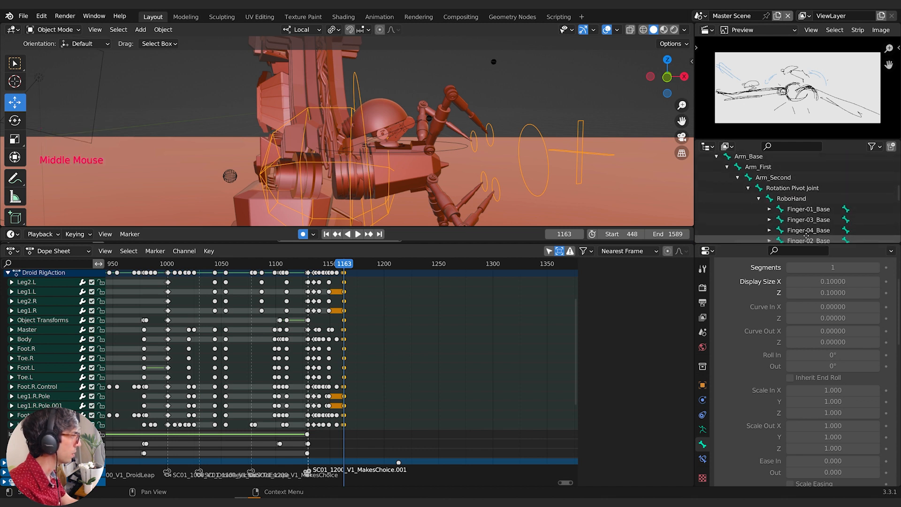
pyautogui.click(793, 199)
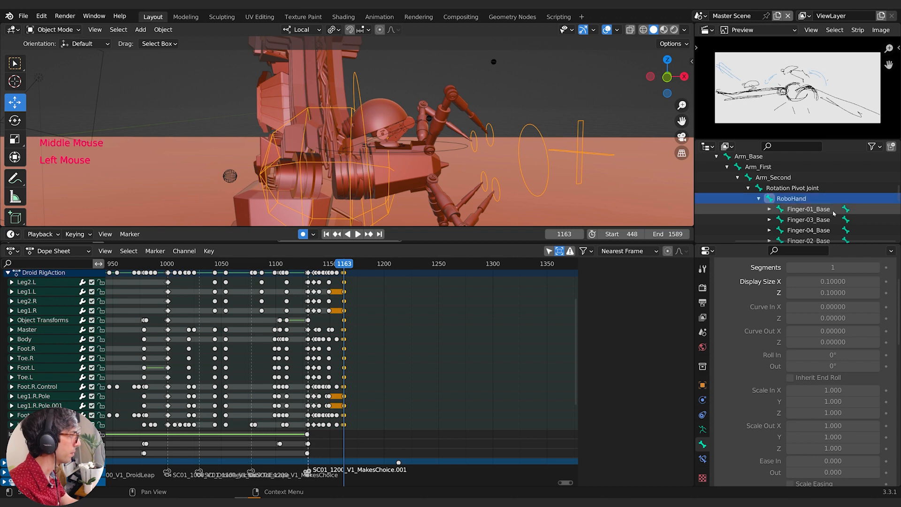
# Select the Droid Rig and set the new Child Of constraint's bone to RoboHand
pyautogui.click(441, 148)
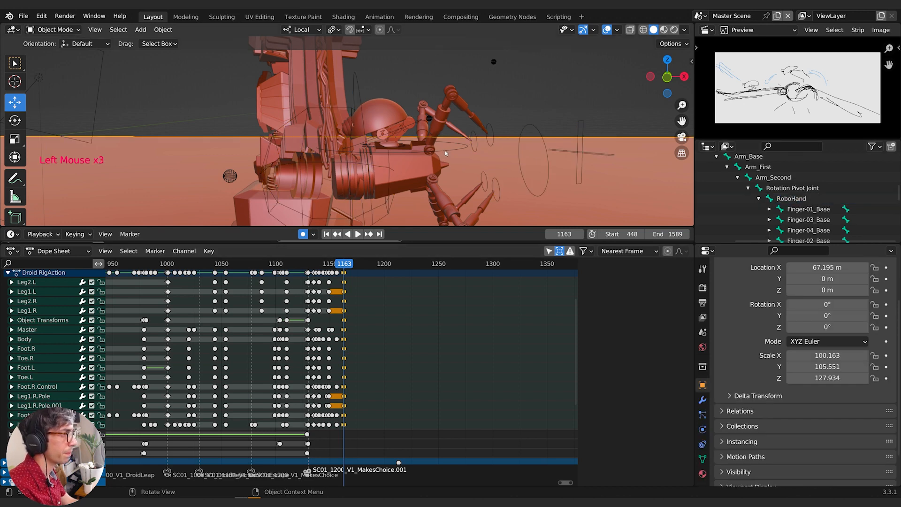
pyautogui.click(703, 415)
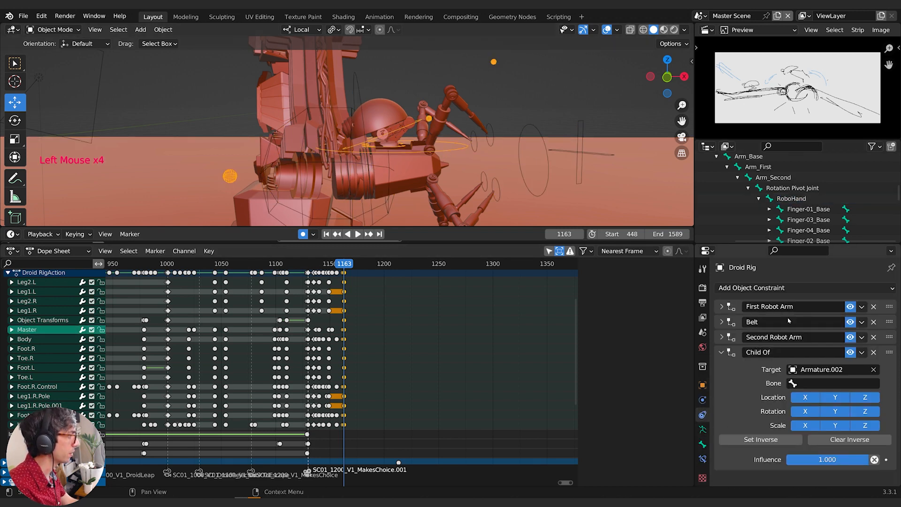
pyautogui.click(804, 381)
pyautogui.write('r')
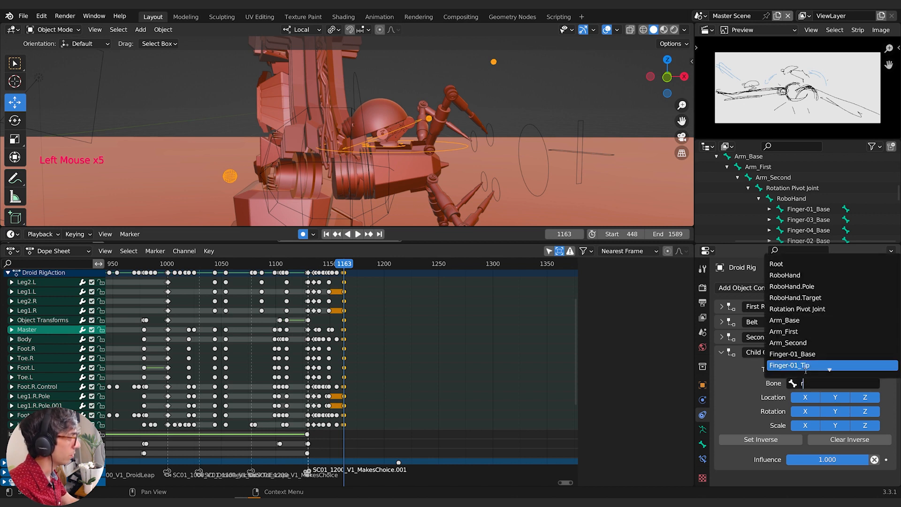
pyautogui.write('obo')
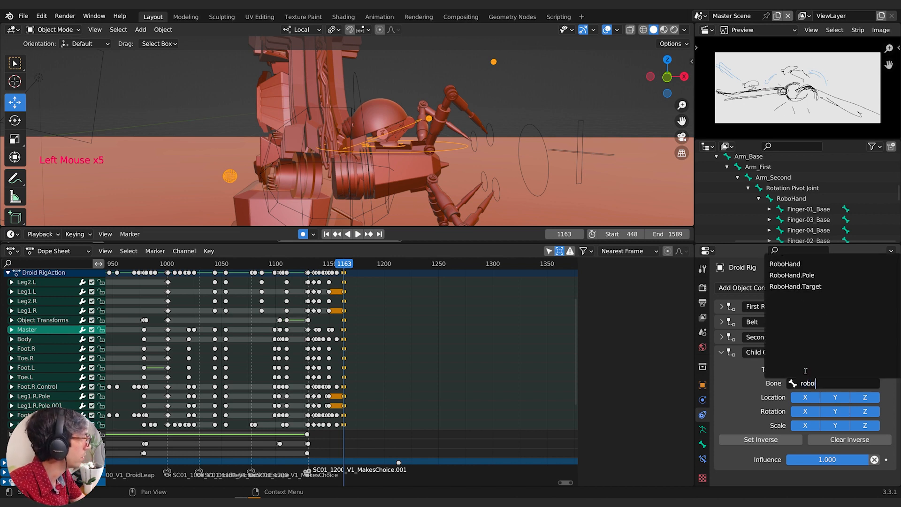
pyautogui.press('Escape')
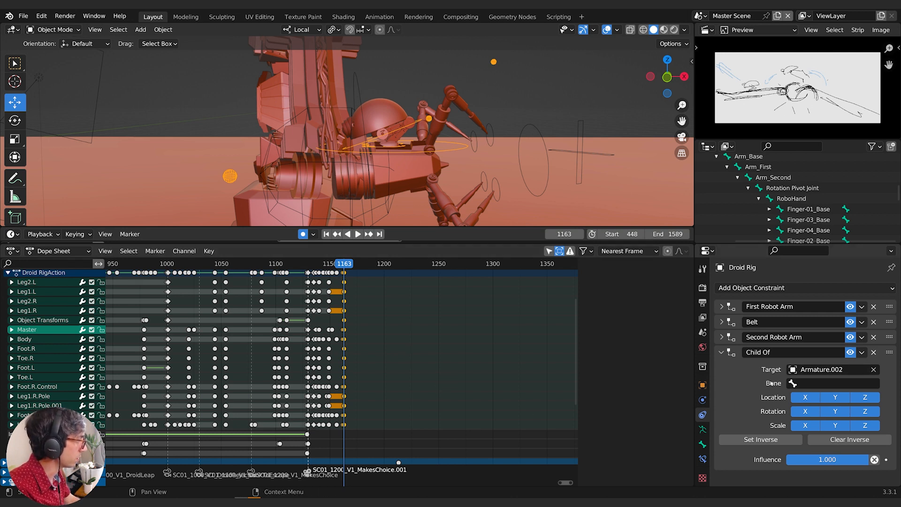
pyautogui.click(816, 384)
pyautogui.write('robo')
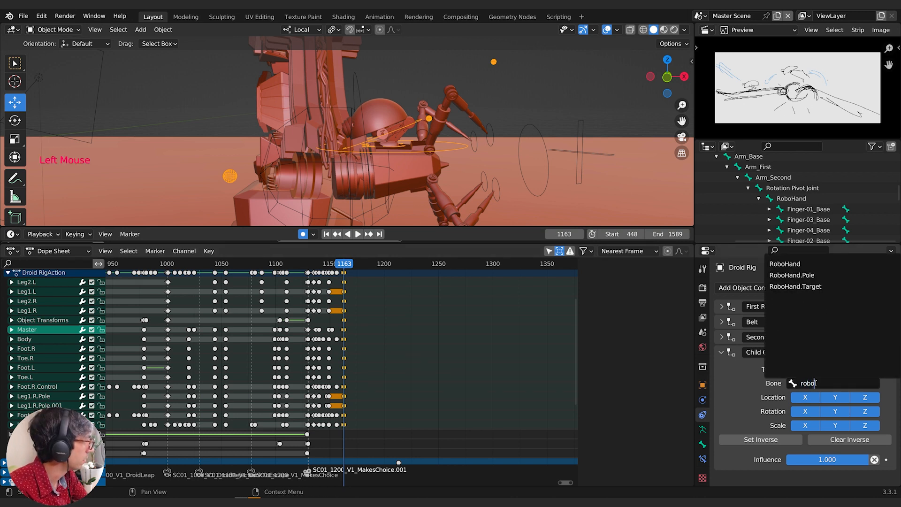
pyautogui.press('Return')
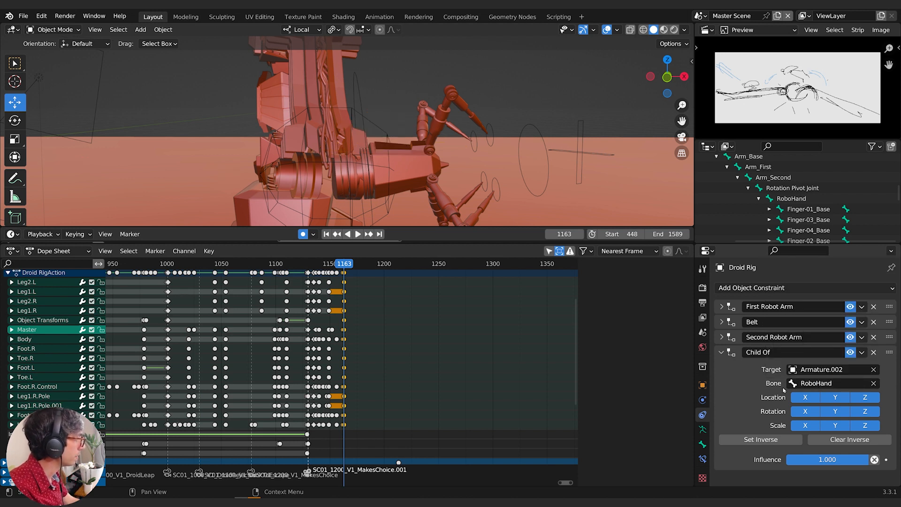
# Set the Child Of constraint's influence to 0 and keyframe it at frame 1163
pyautogui.click(788, 461)
pyautogui.write('0')
pyautogui.press('Return')
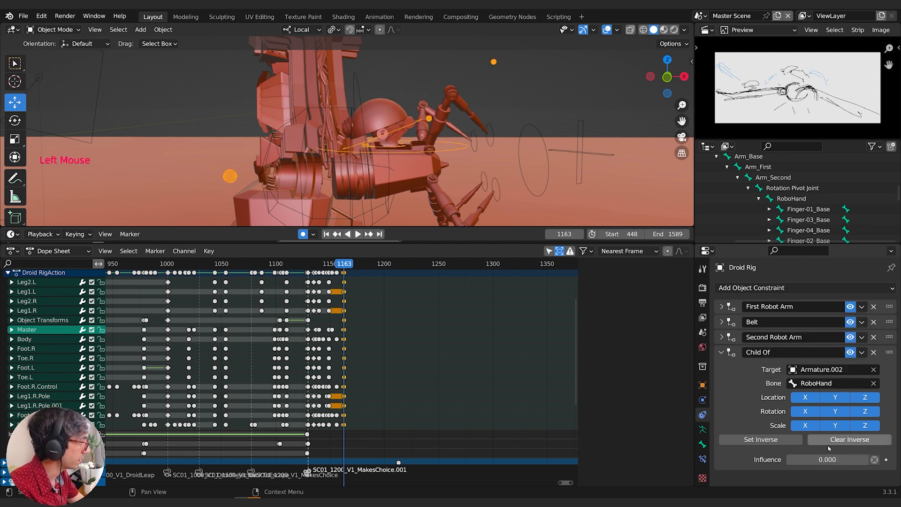
pyautogui.press('i')
pyautogui.press('n')
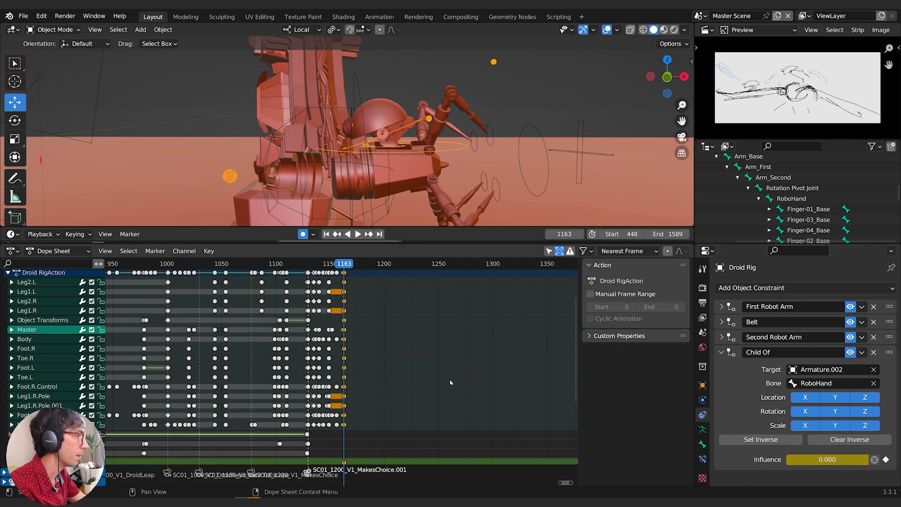
# Key the Child Of influence at 1 on frame 1164 and set the constraint's inverse
pyautogui.press('Right')
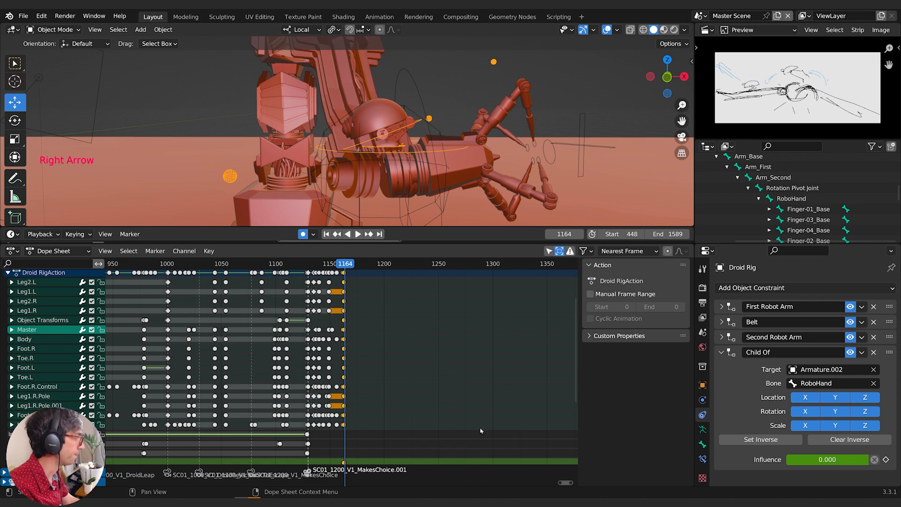
pyautogui.doubleClick(839, 458)
pyautogui.write('1')
pyautogui.press('Return')
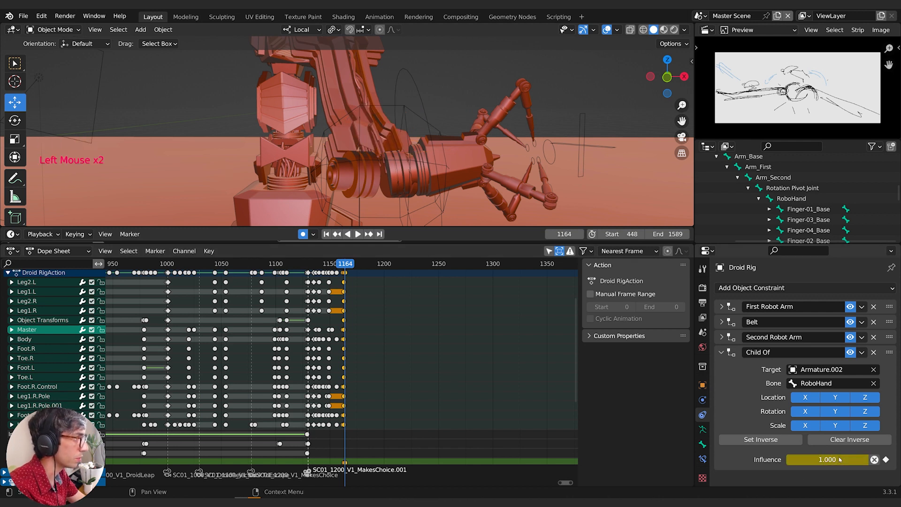
pyautogui.click(784, 444)
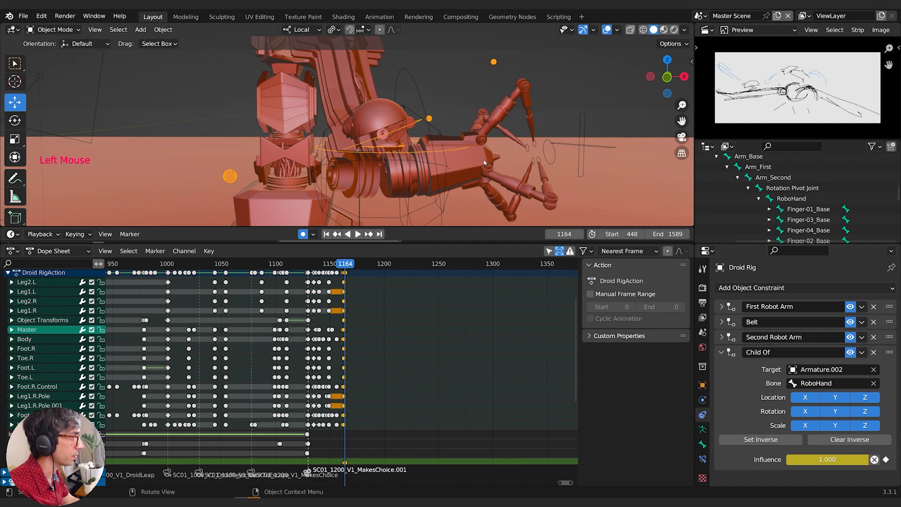
# In Pose Mode at frame 1164, move the droid's Master control along its local Y axis towards the robot hand, and return to Object Mode
pyautogui.moveTo(475, 155); pyautogui.dragTo(438, 169, button='middle')
pyautogui.press('Tab')
pyautogui.click(426, 175)
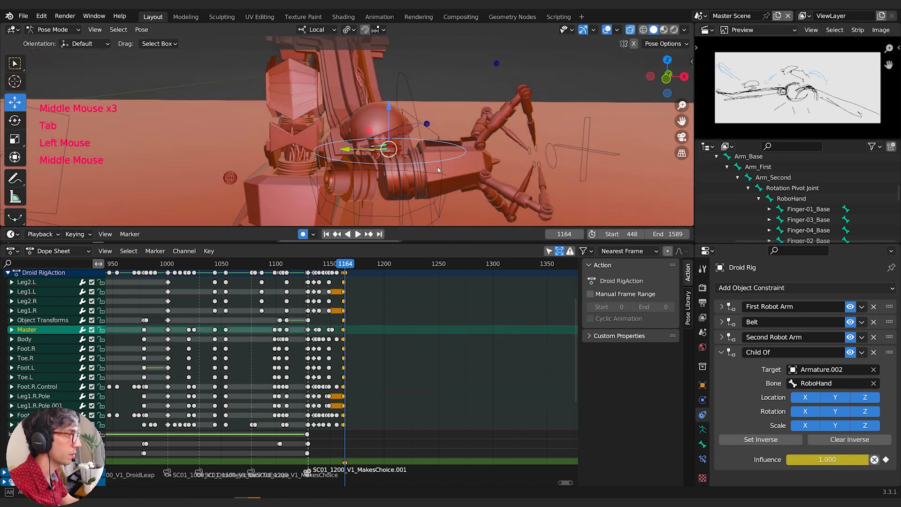
pyautogui.moveTo(355, 150); pyautogui.dragTo(418, 151)
pyautogui.press('Tab')
pyautogui.moveTo(461, 160); pyautogui.dragTo(413, 168, button='middle')
pyautogui.click(432, 174)
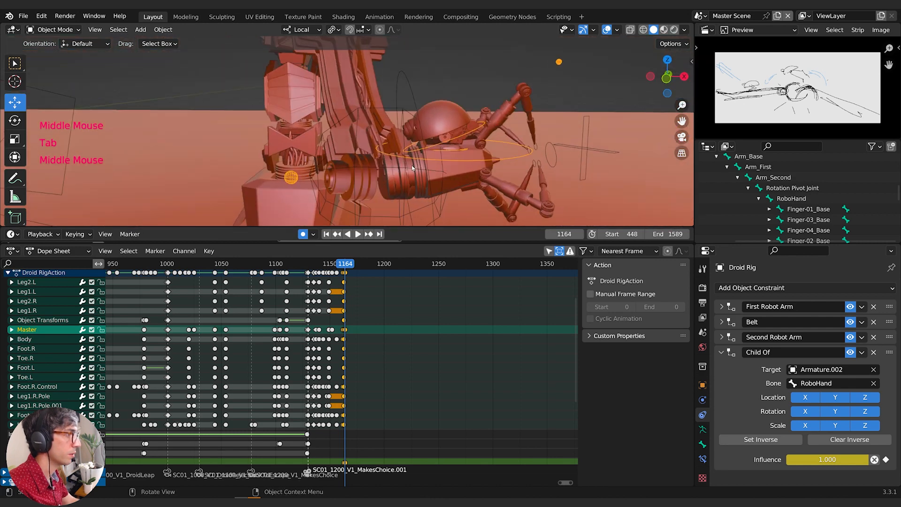
# Step through frames 1163 to 1174 to check how the droid follows the moving robot arm
pyautogui.press('Left')
pyautogui.press('Right')
pyautogui.press('Right')
pyautogui.press('Right')
pyautogui.press('Right')
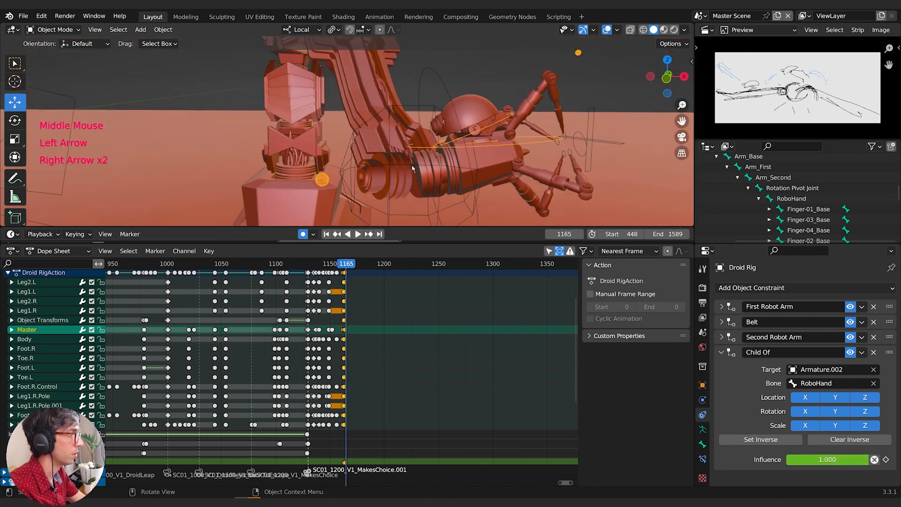
pyautogui.press('Right')
pyautogui.press('Right')
pyautogui.press('Right')
pyautogui.press('Right')
pyautogui.press('Right')
pyautogui.press('Right')
pyautogui.press('Right')
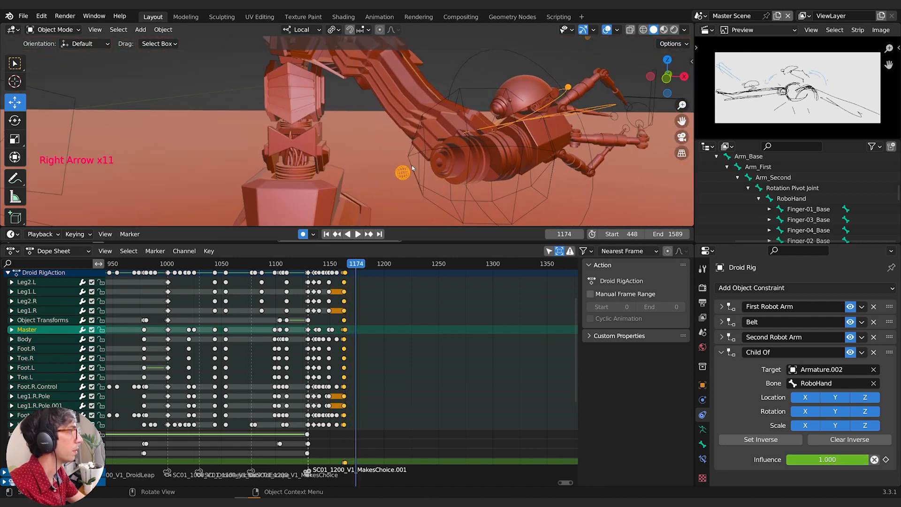
# At frame 1174, enter Pose Mode on the Droid Rig and reposition the Body and nearby controls
pyautogui.scroll(-1, 487, 108)
pyautogui.keyDown('shift'); pyautogui.moveTo(487, 108); pyautogui.dragTo(433, 127, button='middle'); pyautogui.keyUp('shift')
pyautogui.press('Tab')
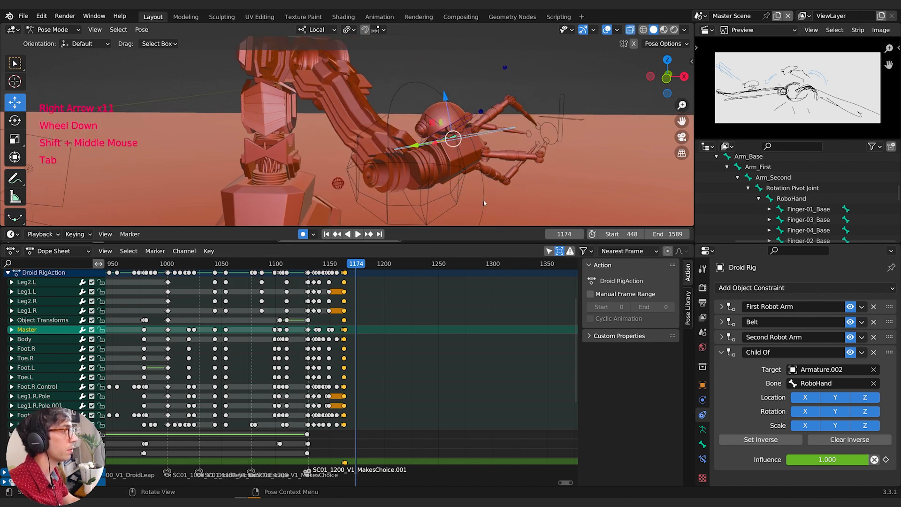
pyautogui.click(476, 115)
pyautogui.moveTo(502, 123); pyautogui.dragTo(409, 147, button='middle')
pyautogui.press('g')
pyautogui.click(481, 106)
pyautogui.click(414, 126)
pyautogui.press('g')
pyautogui.click(415, 102)
pyautogui.click(433, 144)
pyautogui.scroll(2, 362, 179)
pyautogui.press('g')
pyautogui.click(444, 173)
# Rotate Foot.R.Control by -33.6° about its local Y axis and nudge it to fit the arm's surface
pyautogui.scroll(1, 473, 168)
pyautogui.moveTo(473, 168); pyautogui.dragTo(441, 145, button='middle')
pyautogui.press('r')
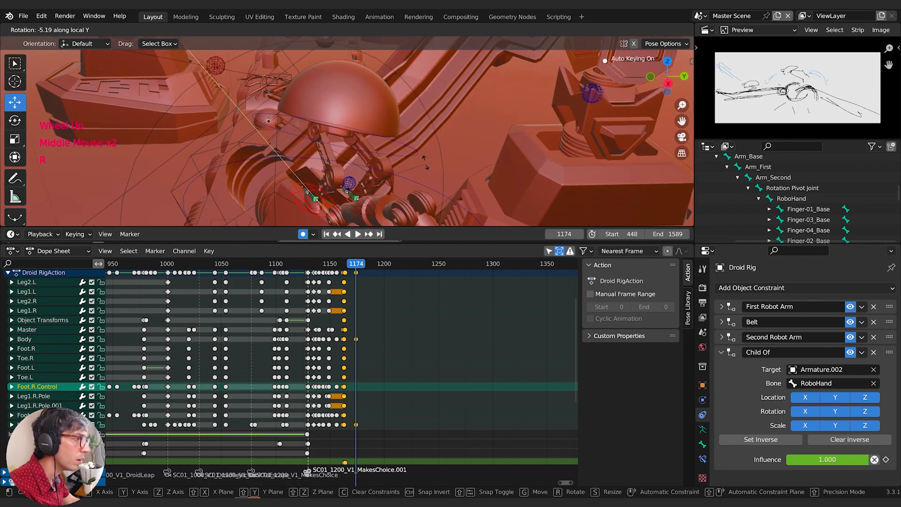
pyautogui.click(373, 144)
pyautogui.press('g')
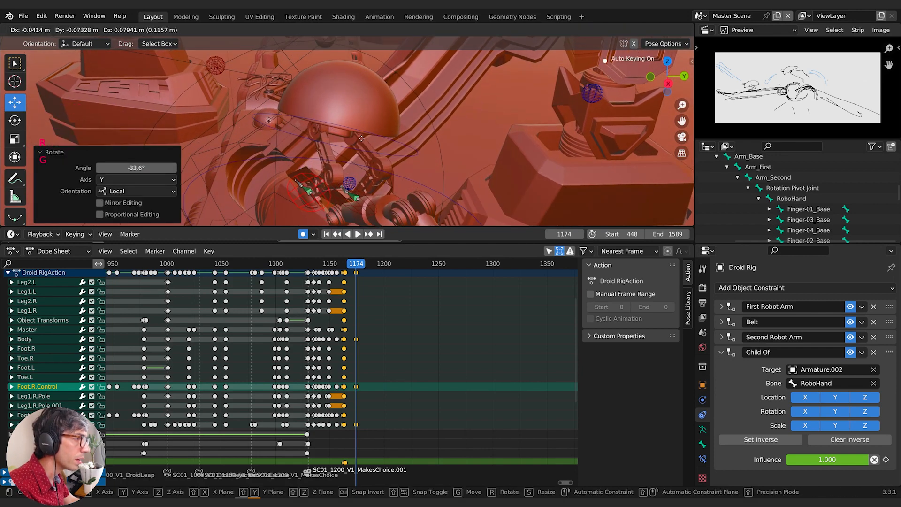
pyautogui.click(361, 135)
# Rotate the droid's other foot control about its local Y axis and nudge it onto the arm's surface
pyautogui.moveTo(361, 135); pyautogui.dragTo(310, 141, button='middle')
pyautogui.press('r')
pyautogui.click(232, 155)
pyautogui.press('r')
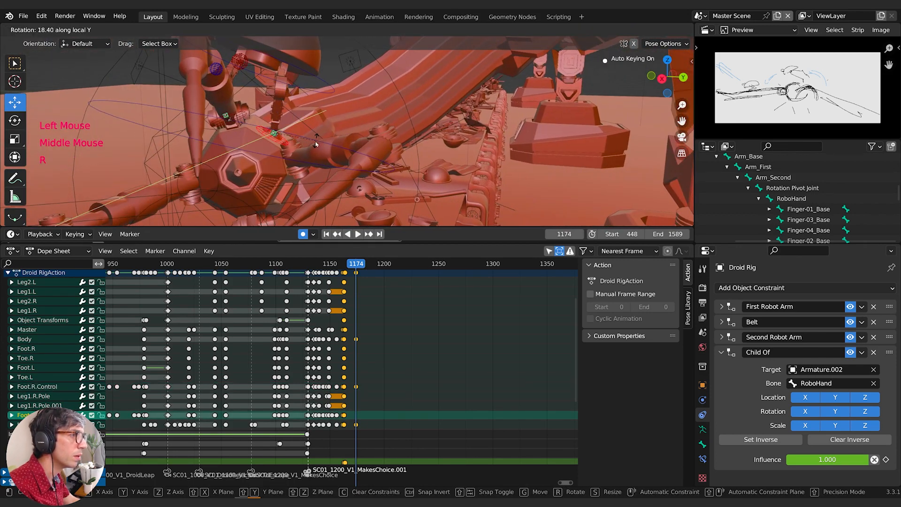
pyautogui.click(314, 144)
pyautogui.press('g')
pyautogui.click(303, 141)
pyautogui.press('g')
pyautogui.click(300, 141)
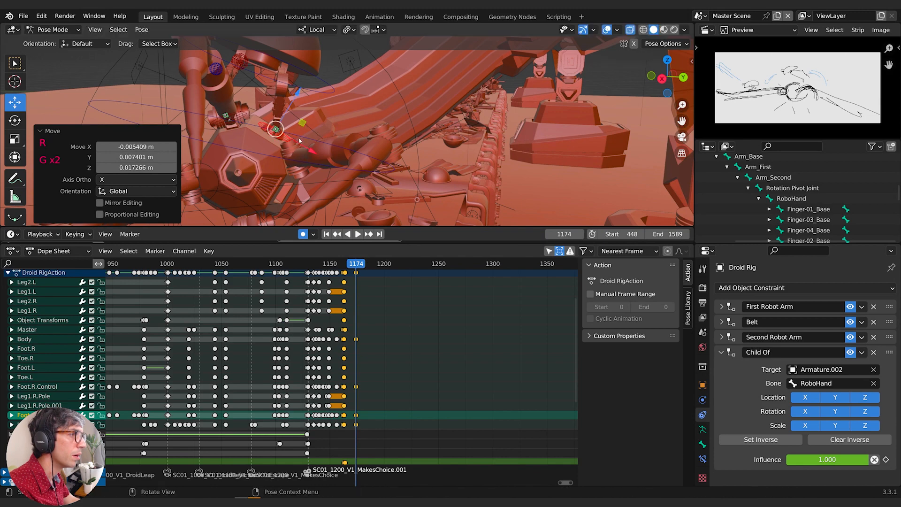
# Scrub and play the animation around frames 1167 to 1184 to review the droid riding the robot arm
pyautogui.moveTo(300, 140); pyautogui.dragTo(368, 145, button='middle')
pyautogui.scroll(-3, 369, 144)
pyautogui.keyDown('shift'); pyautogui.moveTo(368, 145); pyautogui.dragTo(397, 193, button='middle'); pyautogui.keyUp('shift')
pyautogui.moveTo(397, 193); pyautogui.dragTo(426, 216, button='middle')
pyautogui.scroll(-1, 426, 216)
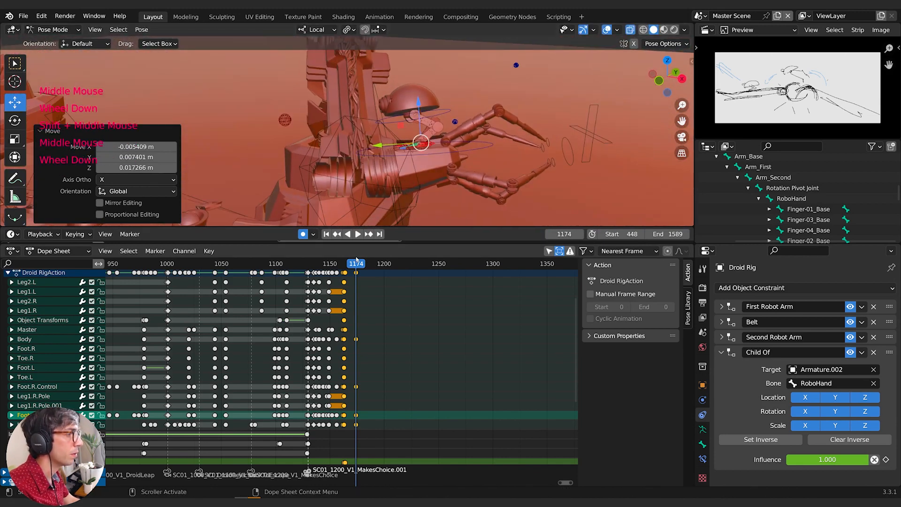
pyautogui.moveTo(357, 259)
pyautogui.mouseDown()
pyautogui.moveTo(345, 262)
pyautogui.moveTo(369, 268)
pyautogui.moveTo(350, 271)
pyautogui.mouseUp()
pyautogui.scroll(-4, 425, 181)
pyautogui.moveTo(427, 184); pyautogui.dragTo(379, 234, button='middle')
pyautogui.moveTo(351, 263); pyautogui.dragTo(367, 265)
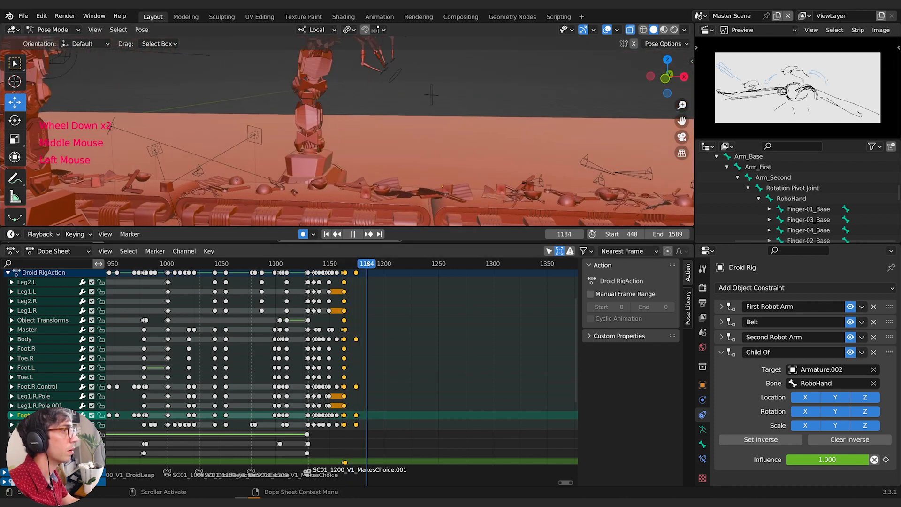
pyautogui.keyDown('shift'); pyautogui.moveTo(439, 89); pyautogui.dragTo(419, 148, button='middle'); pyautogui.keyUp('shift')
pyautogui.click(358, 234)
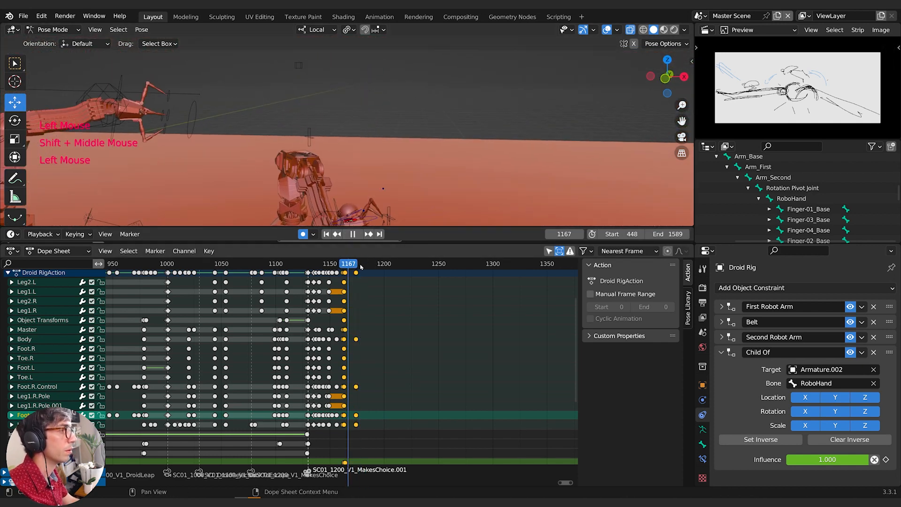
pyautogui.moveTo(392, 266); pyautogui.dragTo(362, 268)
pyautogui.press('space')
# Return to Object Mode and enlarge the 3D viewport by shrinking the Dope Sheet area
pyautogui.press('Tab')
pyautogui.scroll(-2, 422, 141)
pyautogui.keyDown('shift'); pyautogui.moveTo(422, 141); pyautogui.dragTo(398, 172, button='middle'); pyautogui.keyUp('shift')
pyautogui.scroll(1, 409, 160)
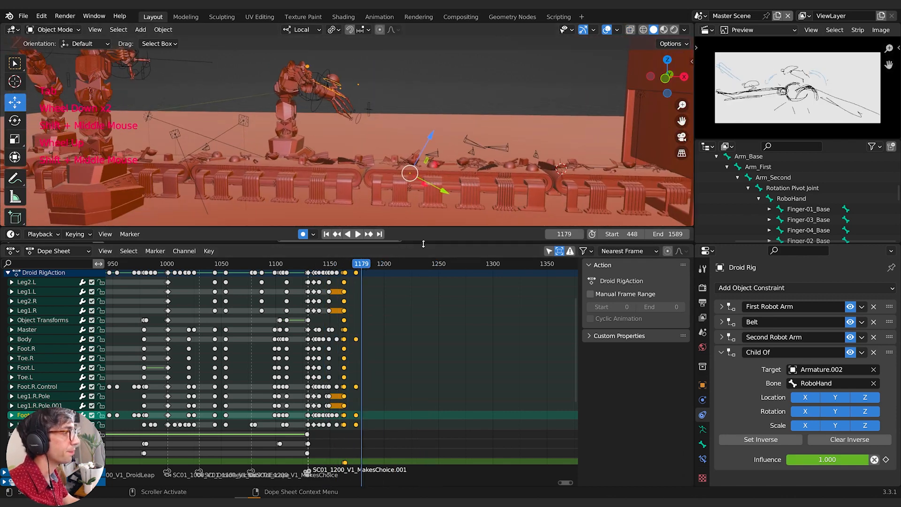
pyautogui.moveTo(424, 243); pyautogui.dragTo(427, 344)
pyautogui.moveTo(436, 226); pyautogui.dragTo(423, 335)
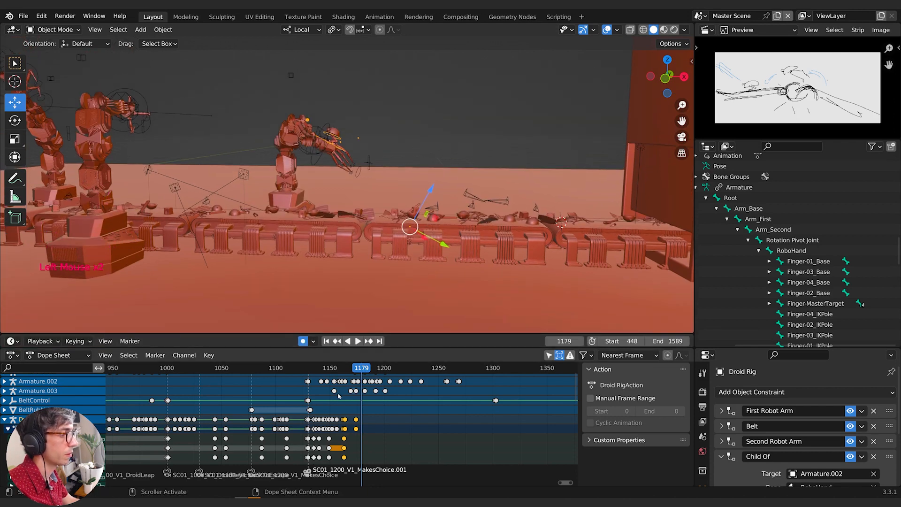
# Play the animation from frame 1129 to review the droid's jump and landing on the robot arm
pyautogui.click(311, 368)
pyautogui.scroll(2, 324, 249)
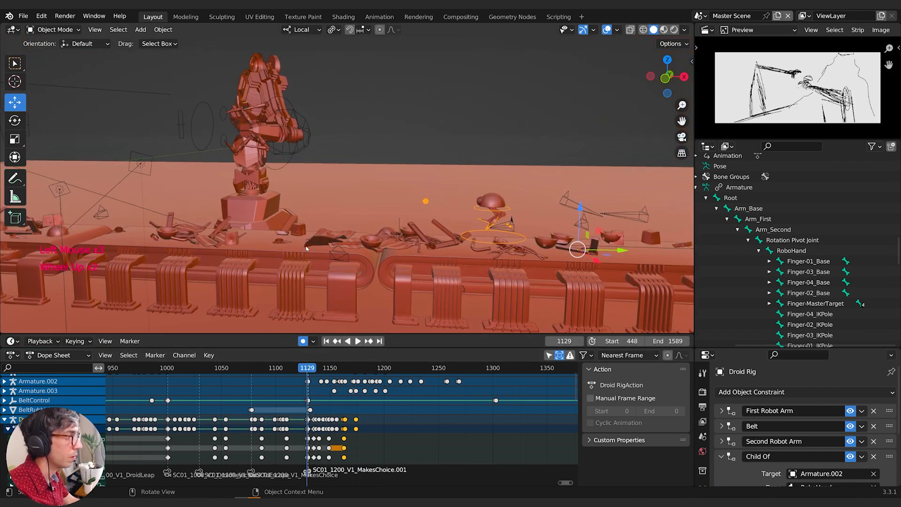
pyautogui.press('space')
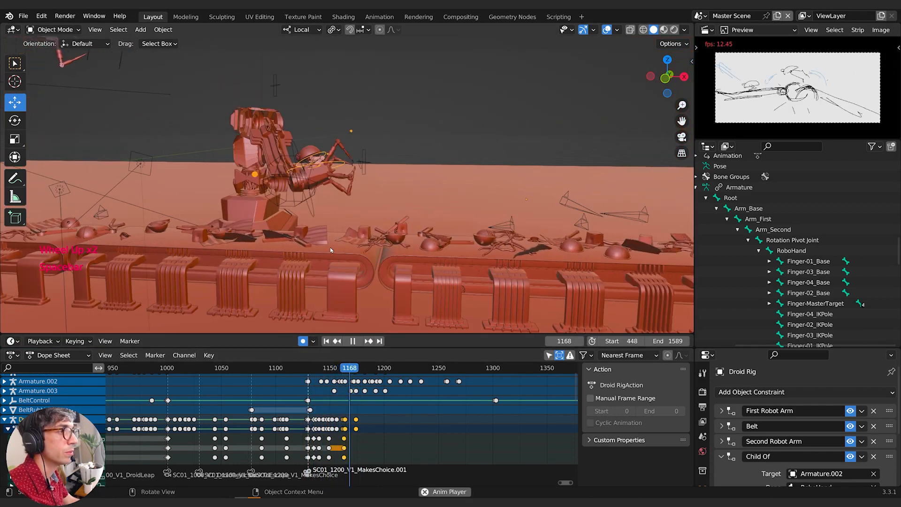
# Hide the gizmos and overlays in the 3D viewport and stop the playback
pyautogui.click(583, 30)
pyautogui.click(607, 29)
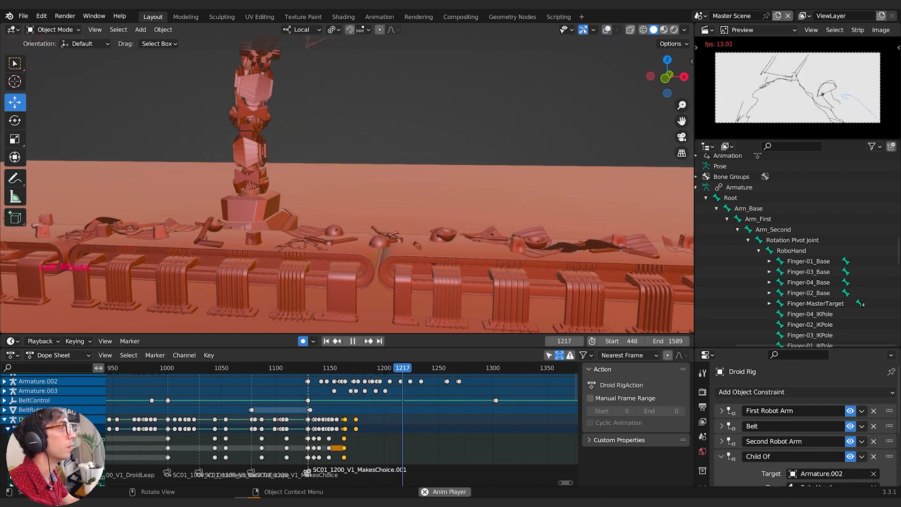
pyautogui.press('space')
# Set the preview range to frames 1130–1270 and play it to review the droid on the robot arm
pyautogui.press('p')
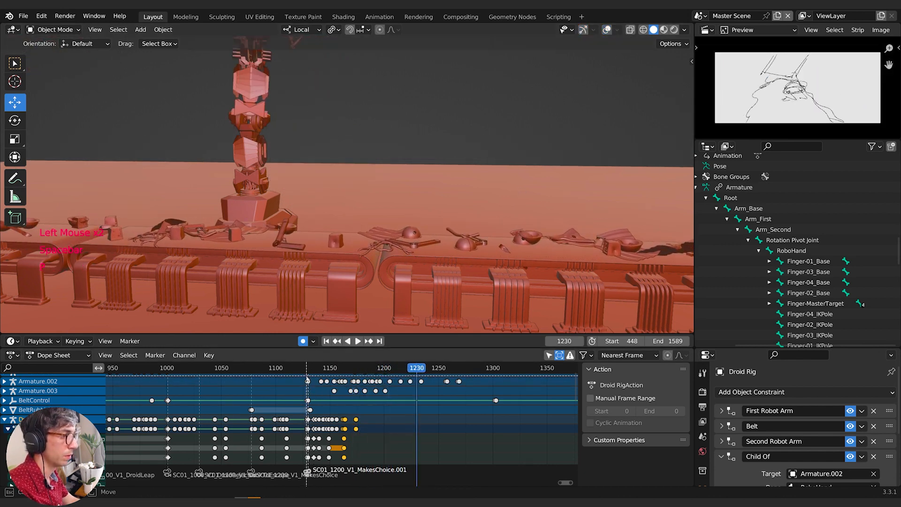
pyautogui.moveTo(308, 374)
pyautogui.mouseDown()
pyautogui.moveTo(443, 441)
pyautogui.moveTo(460, 438)
pyautogui.mouseUp()
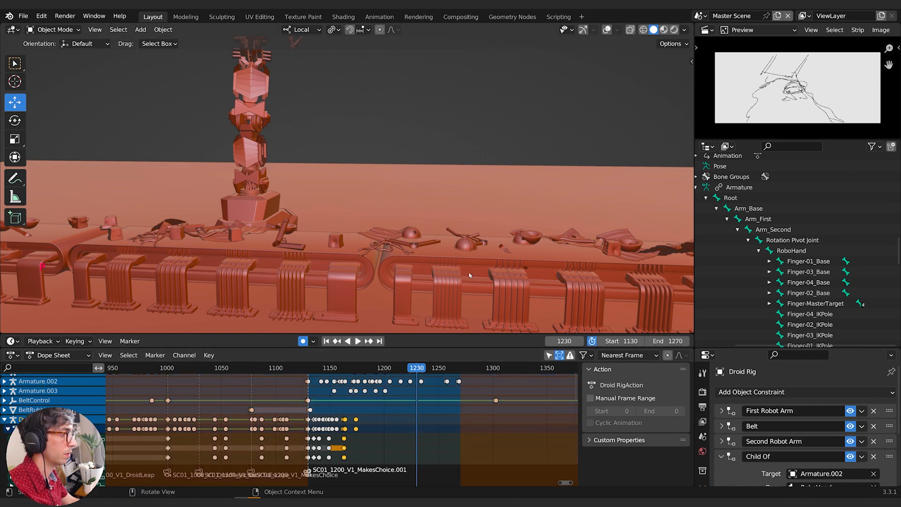
pyautogui.scroll(-2, 449, 227)
pyautogui.press('space')
pyautogui.keyDown('shift'); pyautogui.moveTo(391, 206); pyautogui.dragTo(354, 192, button='middle'); pyautogui.keyUp('shift')
pyautogui.scroll(1, 414, 251)
pyautogui.scroll(2, 366, 232)
pyautogui.keyDown('shift'); pyautogui.moveTo(354, 192); pyautogui.dragTo(366, 254, button='middle'); pyautogui.keyUp('shift')
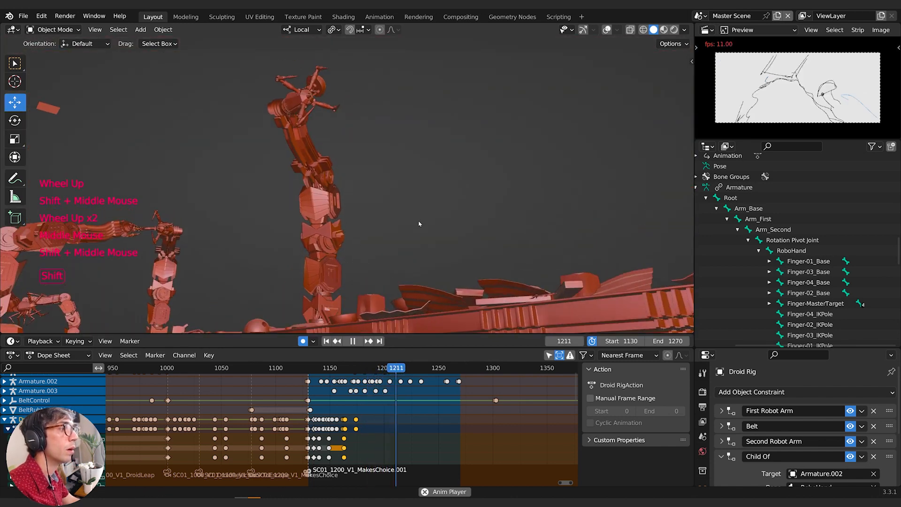
pyautogui.press('space')
# Set the viewport's solid shading to Random object colors and choose a neutral matcap
pyautogui.click(684, 30)
pyautogui.click(678, 161)
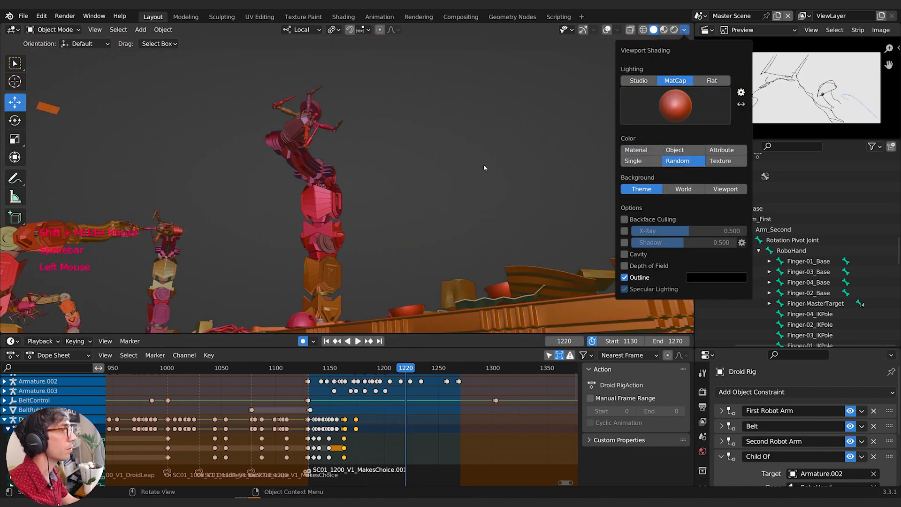
pyautogui.moveTo(474, 170); pyautogui.dragTo(401, 208, button='middle')
pyautogui.click(685, 30)
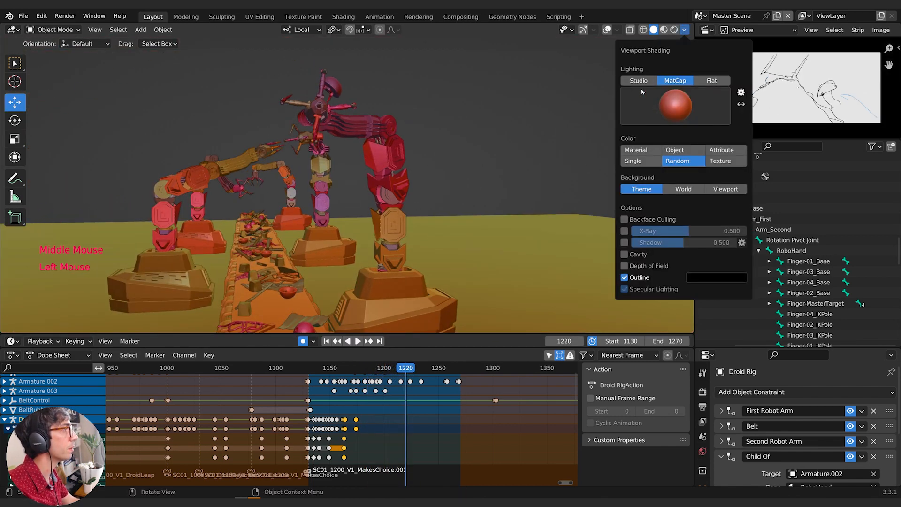
pyautogui.click(675, 106)
pyautogui.click(490, 144)
# Play the animation from frame 1130 and review the droid's landing and ride on the robot arm from several angles
pyautogui.keyDown('shift'); pyautogui.moveTo(476, 202); pyautogui.dragTo(449, 227, button='middle'); pyautogui.keyUp('shift')
pyautogui.scroll(-1, 465, 208)
pyautogui.click(309, 369)
pyautogui.press('space')
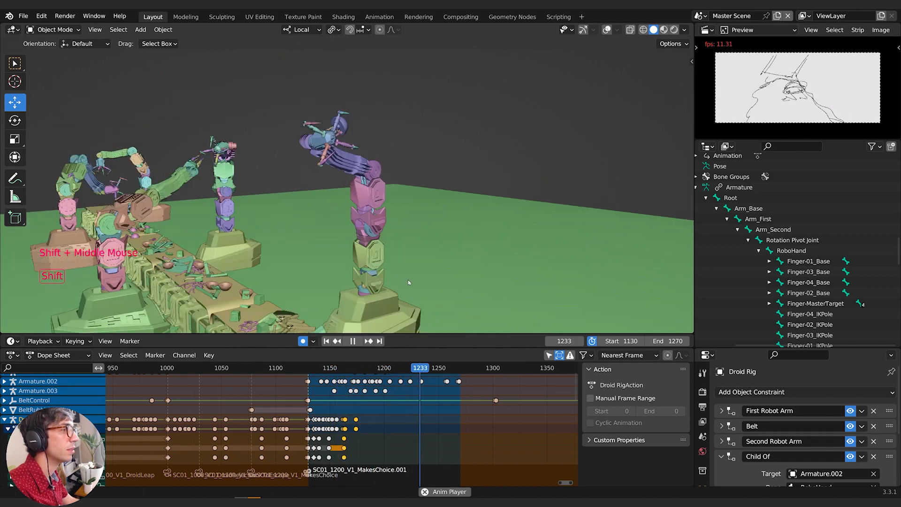
pyautogui.keyDown('shift'); pyautogui.moveTo(450, 228); pyautogui.dragTo(437, 228, button='middle'); pyautogui.keyUp('shift')
pyautogui.scroll(2, 437, 228)
pyautogui.moveTo(436, 228); pyautogui.dragTo(387, 197, button='middle')
pyautogui.scroll(1, 342, 201)
pyautogui.keyDown('shift'); pyautogui.scroll(1, 399, 199); pyautogui.keyUp('shift')
pyautogui.scroll(-2, 334, 246)
pyautogui.scroll(-2, 334, 246)
pyautogui.keyDown('shift'); pyautogui.scroll(-1, 365, 240); pyautogui.keyUp('shift')
pyautogui.scroll(-1, 366, 240)
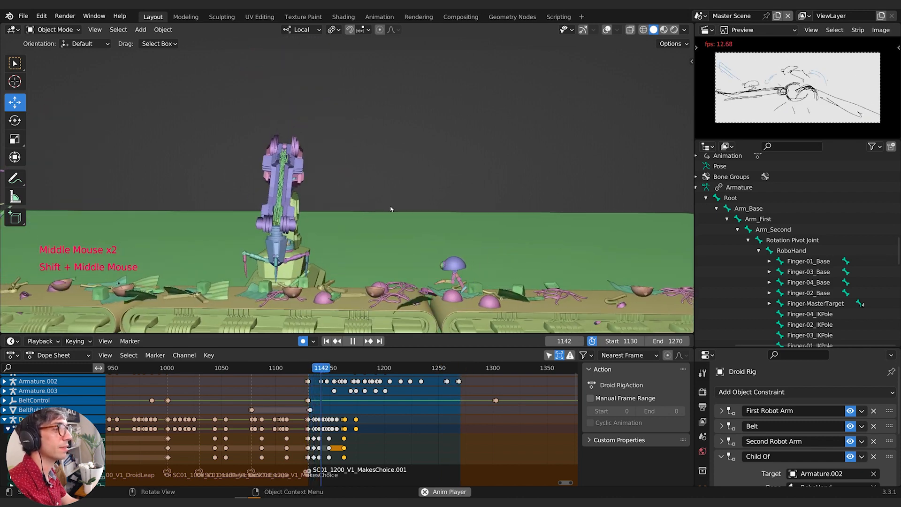
# Stop the playback and save the project file
pyautogui.press('space')
pyautogui.hotkey('ctrl', 's')
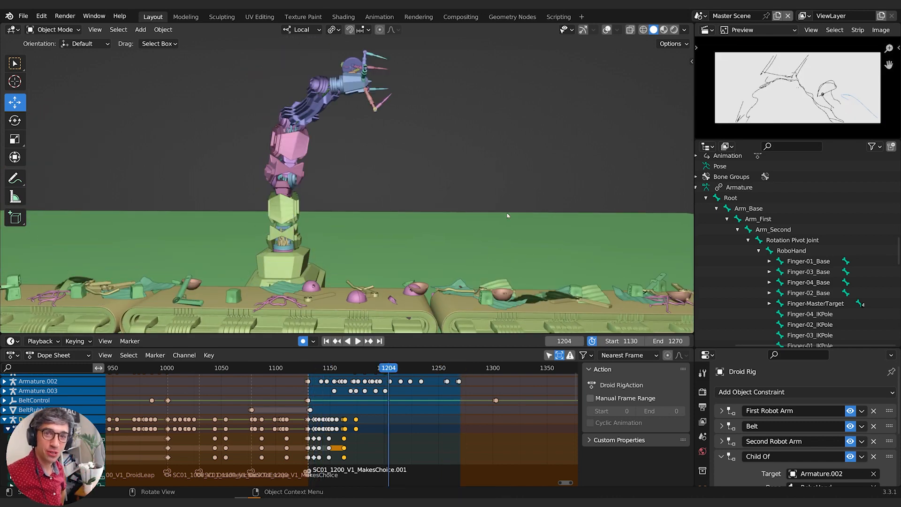